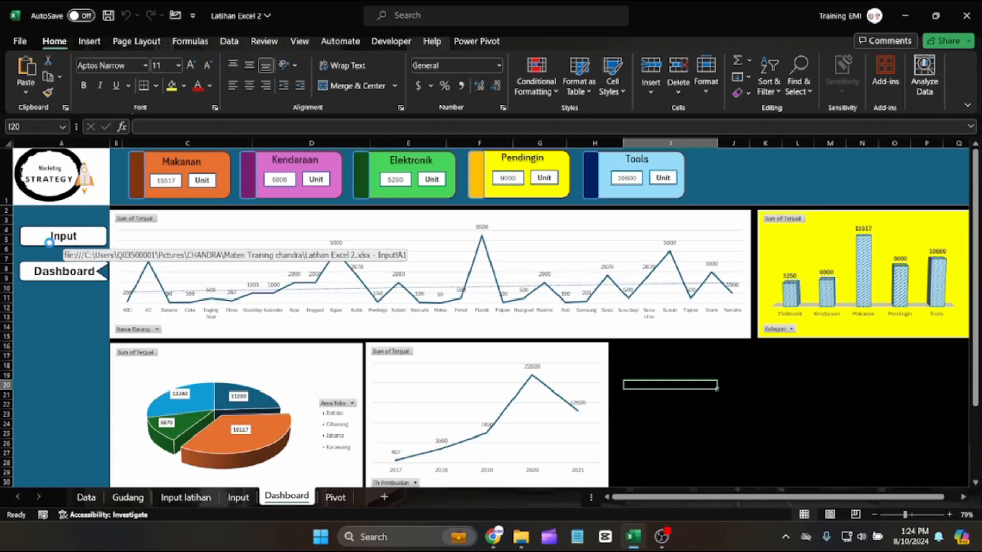
Look at the Input sheet, and open the Data sheet to look over its whole Database table.
{"action": "left_click", "coordinate": [50, 242]}
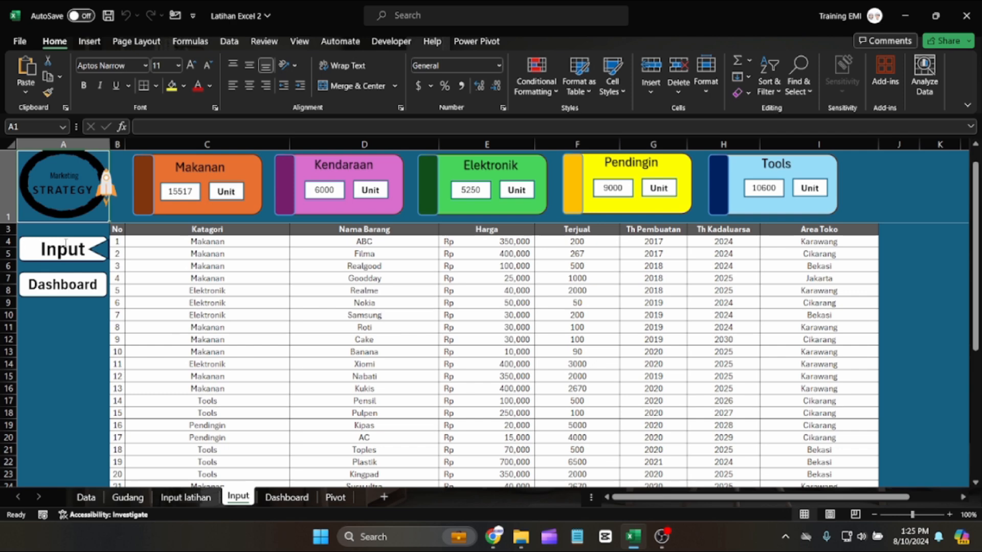
{"action": "left_click", "coordinate": [86, 497]}
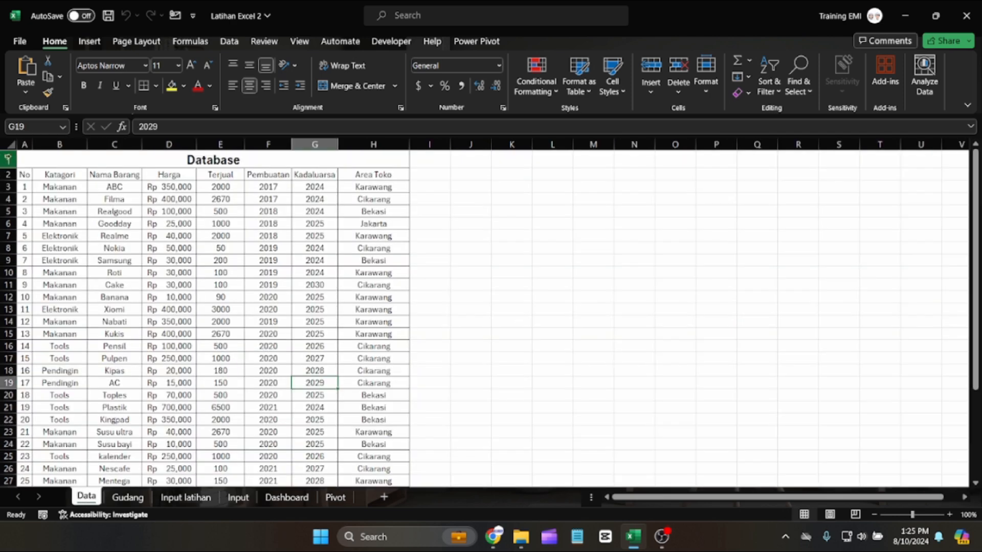
{"action": "scroll", "coordinate": [218, 284], "scroll_direction": "down", "scroll_amount": 4}
{"action": "scroll", "coordinate": [199, 315], "scroll_direction": "up", "scroll_amount": 5}
Insert a blank row above the Database title and a blank column before the No column.
{"action": "left_click", "coordinate": [6, 160]}
{"action": "right_click", "coordinate": [6, 160]}
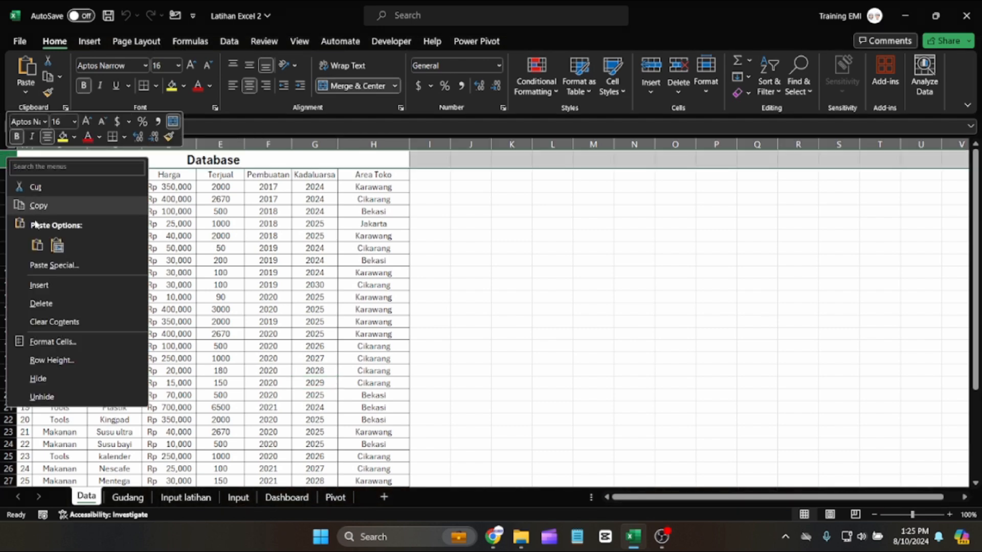
{"action": "left_click", "coordinate": [42, 290]}
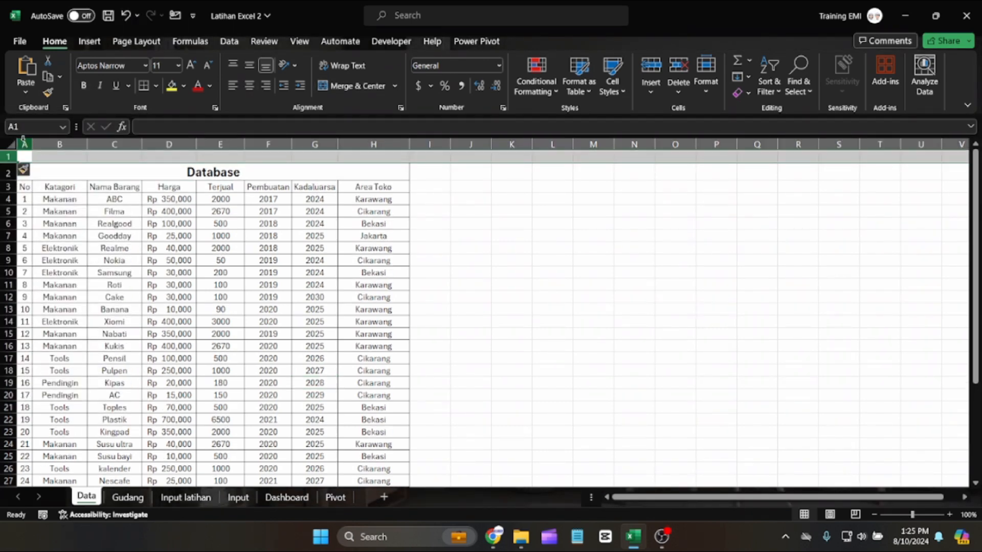
{"action": "left_click", "coordinate": [23, 141]}
{"action": "right_click", "coordinate": [23, 141]}
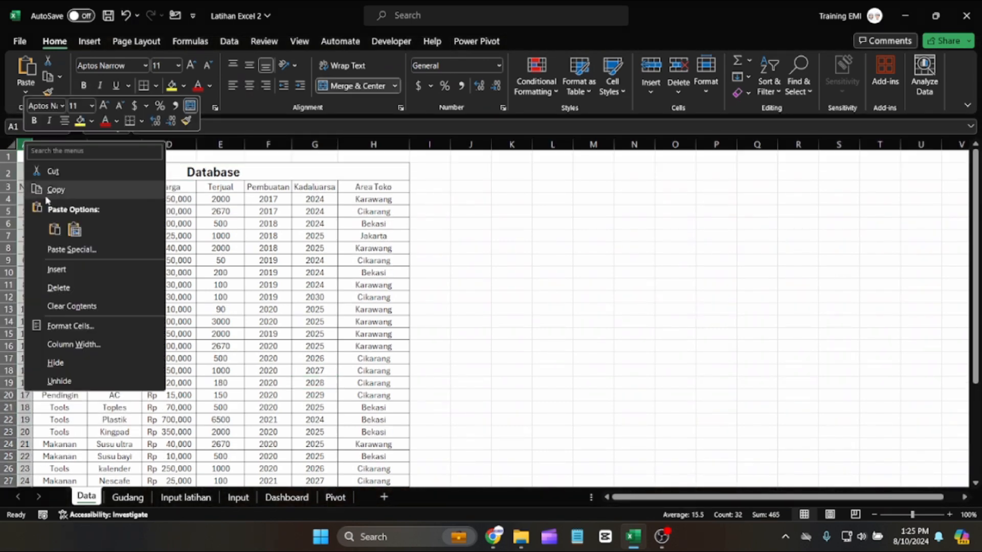
{"action": "left_click", "coordinate": [58, 271]}
{"action": "left_click", "coordinate": [180, 260]}
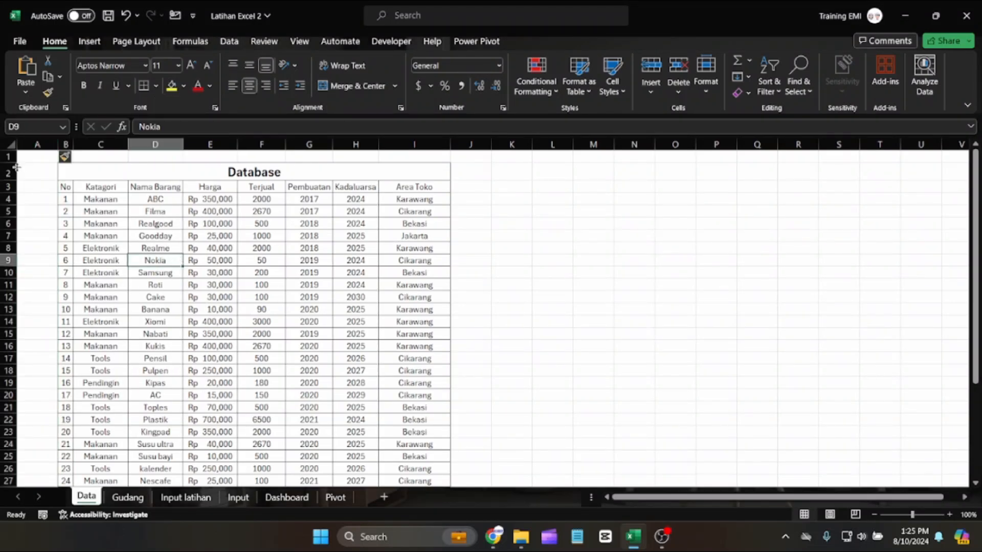
Increase the height of row 1 and widen column A to make room for a header band and a sidebar.
{"action": "left_click_drag", "start_coordinate": [8, 163], "coordinate": [10, 205]}
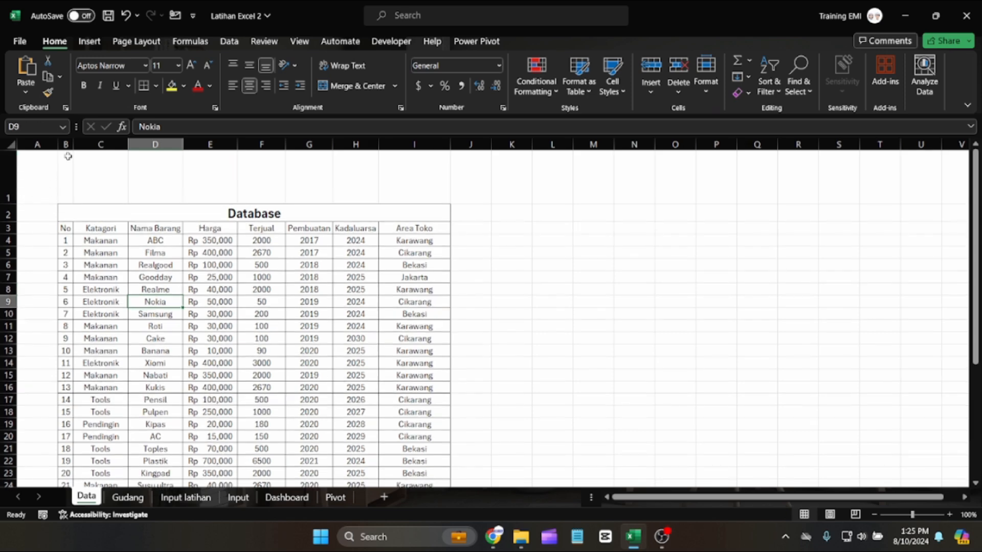
{"action": "left_click_drag", "start_coordinate": [58, 144], "coordinate": [84, 148]}
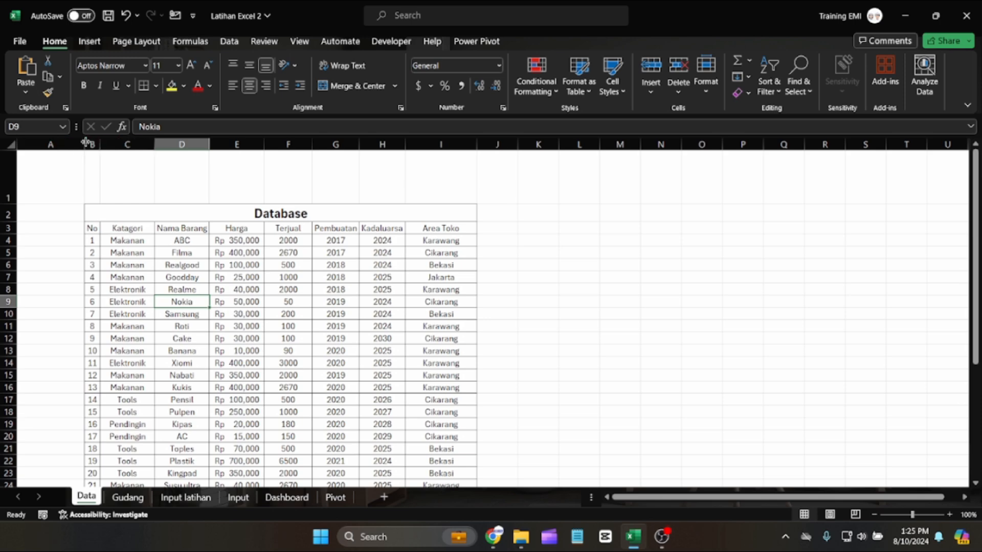
{"action": "left_click_drag", "start_coordinate": [85, 145], "coordinate": [91, 145]}
{"action": "left_click", "coordinate": [194, 230]}
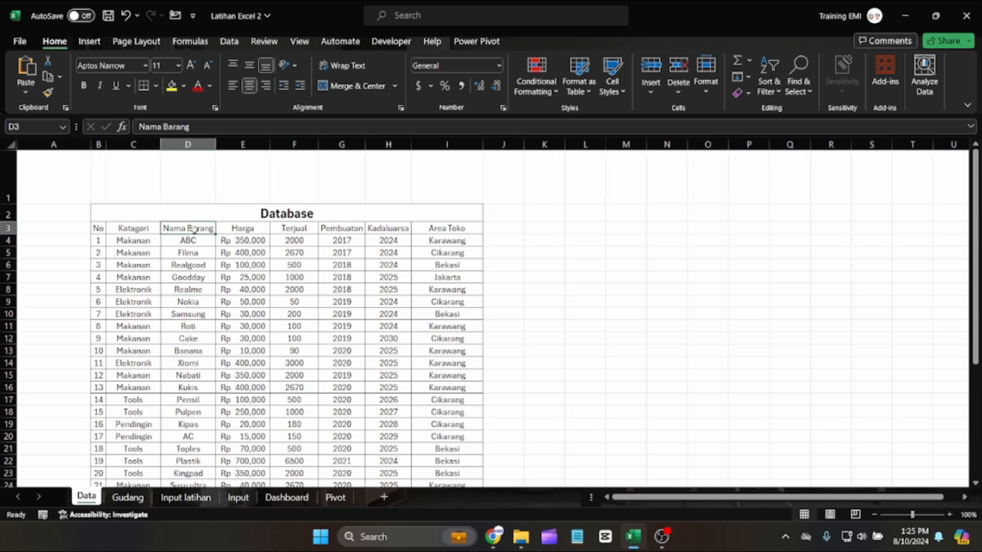
Fill all of row 1 and column A with the dark teal-blue theme color.
{"action": "left_click", "coordinate": [6, 175]}
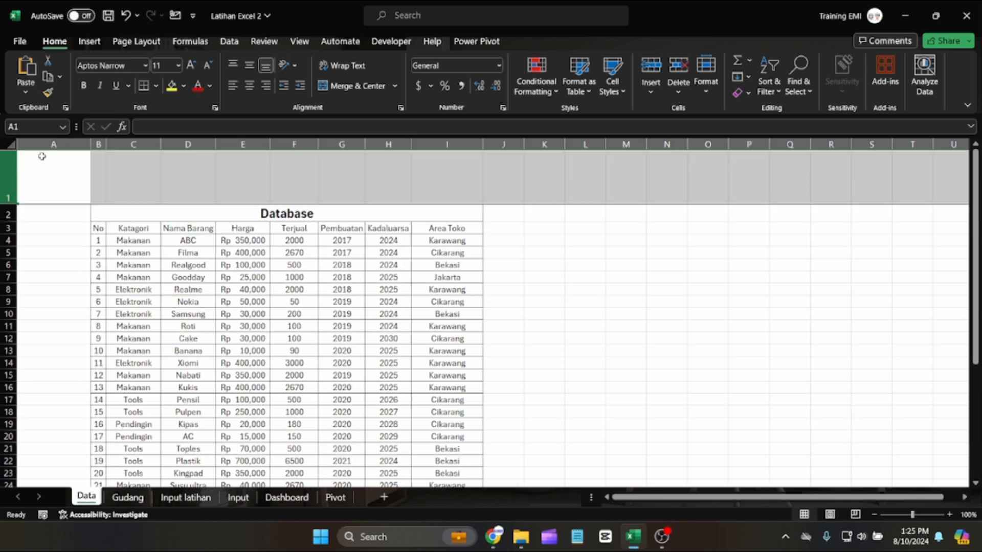
{"action": "left_click", "coordinate": [185, 86]}
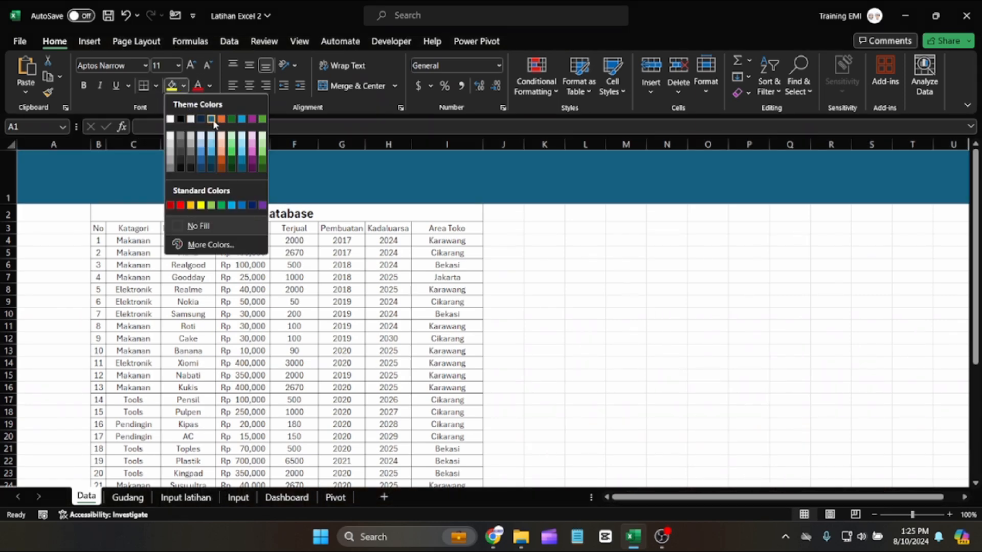
{"action": "left_click", "coordinate": [211, 159]}
{"action": "left_click", "coordinate": [45, 143]}
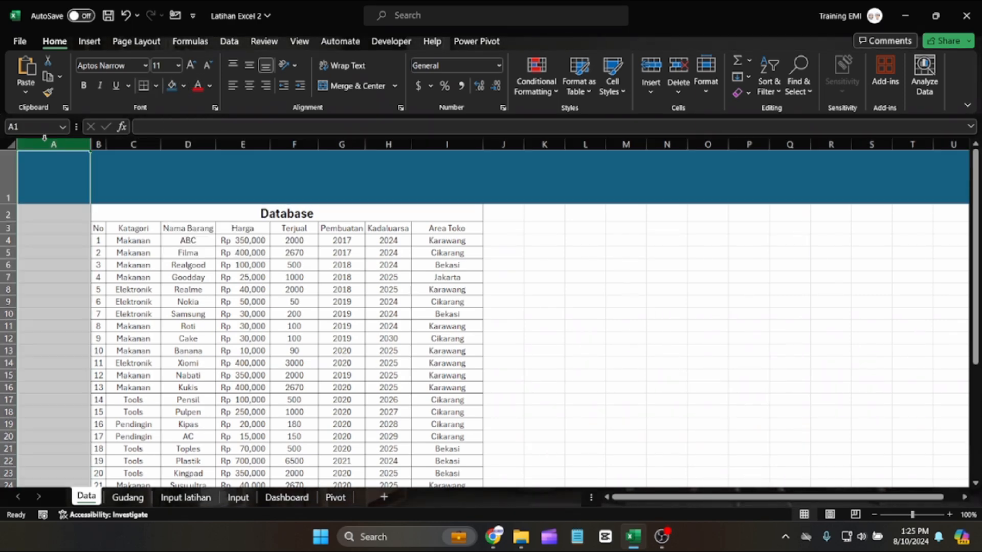
{"action": "left_click", "coordinate": [157, 87]}
{"action": "left_click", "coordinate": [171, 85]}
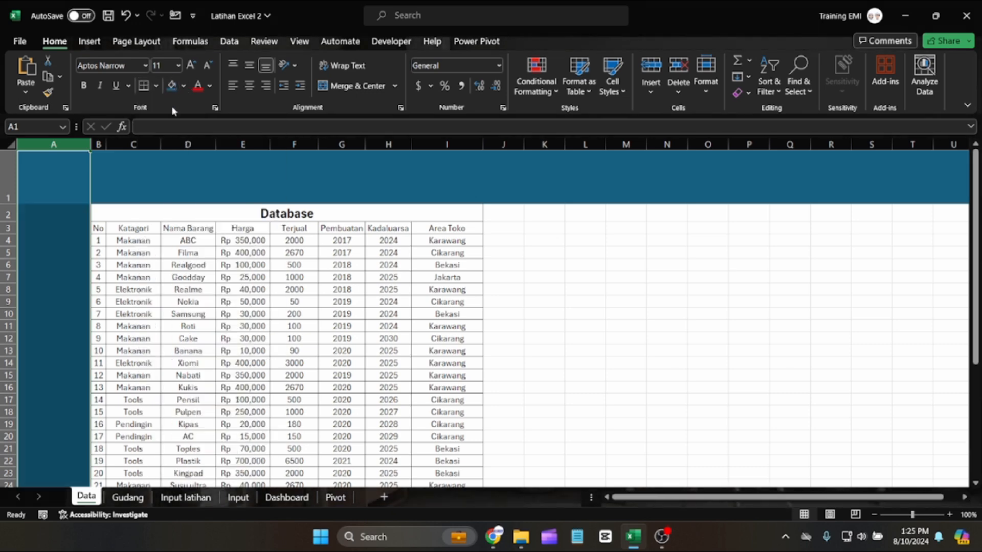
{"action": "left_click", "coordinate": [180, 188]}
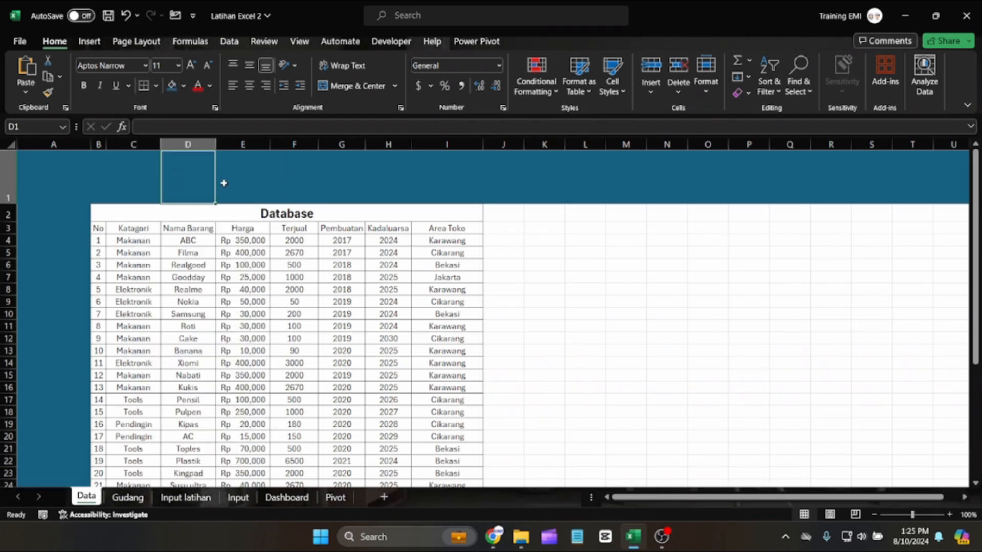
Widen the table's columns from Katagori to Area Toko, giving the Nama Barang column extra width.
{"action": "left_click", "coordinate": [151, 143]}
{"action": "left_click_drag", "start_coordinate": [162, 144], "coordinate": [581, 144]}
{"action": "left_click_drag", "start_coordinate": [653, 145], "coordinate": [704, 149]}
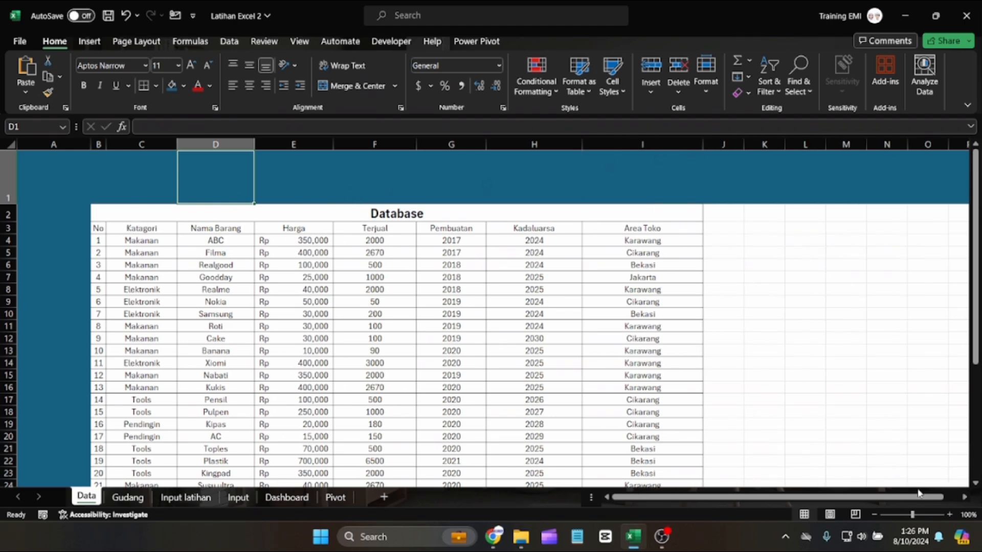
{"action": "left_click", "coordinate": [950, 515]}
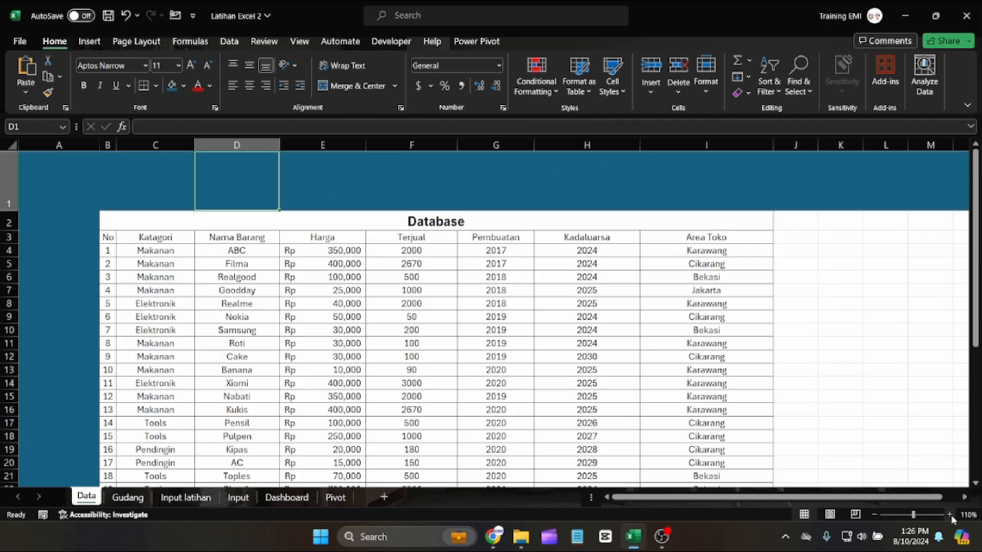
{"action": "left_click", "coordinate": [950, 516]}
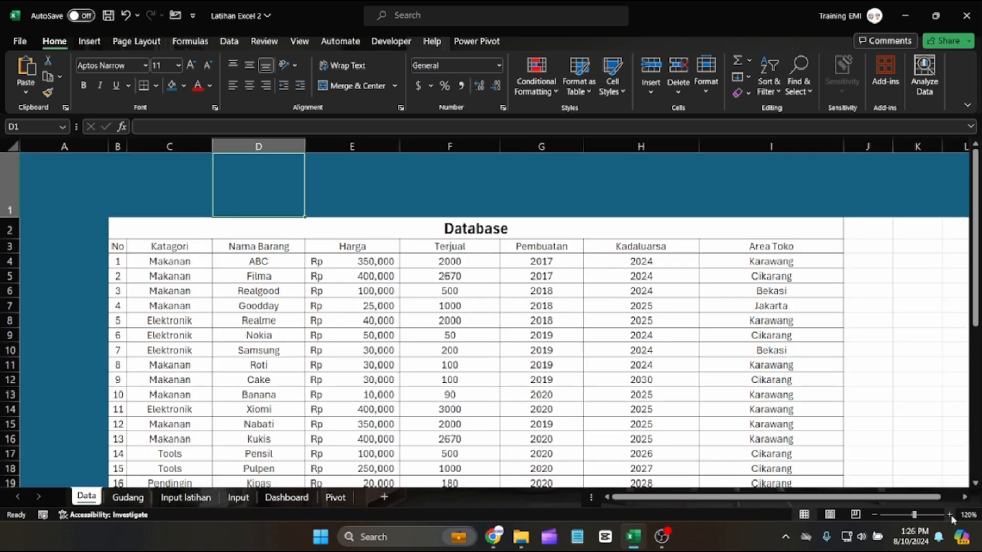
{"action": "left_click", "coordinate": [950, 516]}
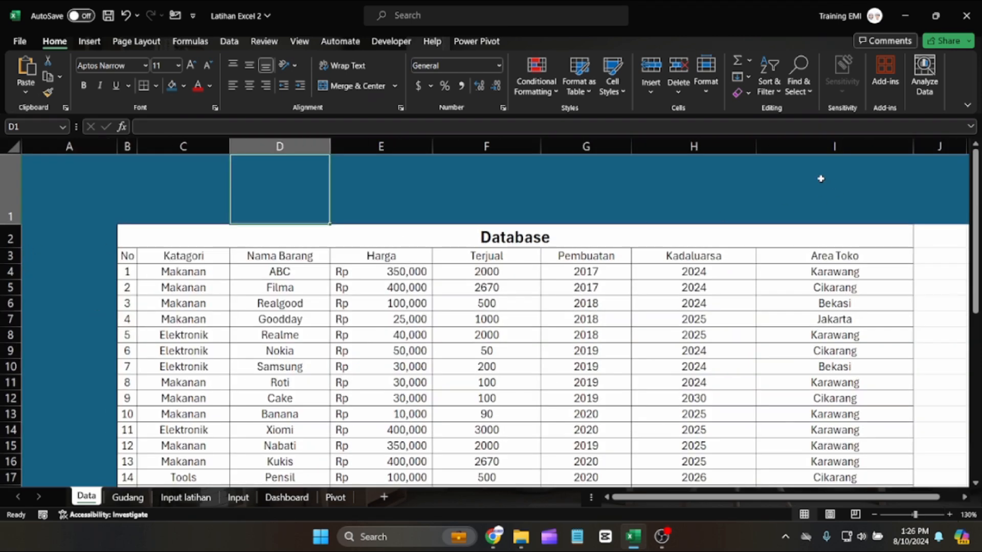
{"action": "left_click_drag", "start_coordinate": [330, 146], "coordinate": [387, 149]}
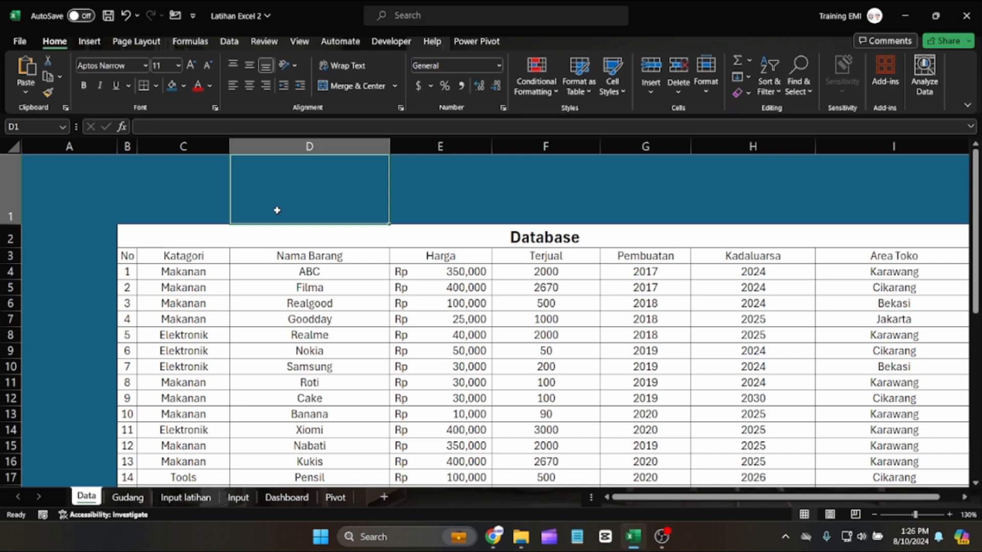
Add a border around cell A1, where the header band meets the sidebar.
{"action": "left_click", "coordinate": [32, 197]}
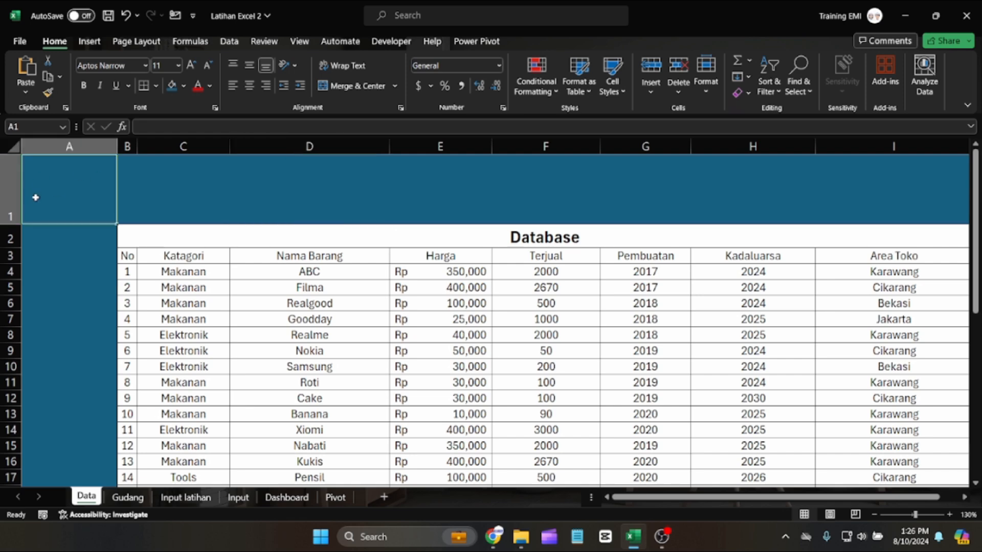
{"action": "left_click", "coordinate": [155, 86]}
{"action": "left_click", "coordinate": [148, 224]}
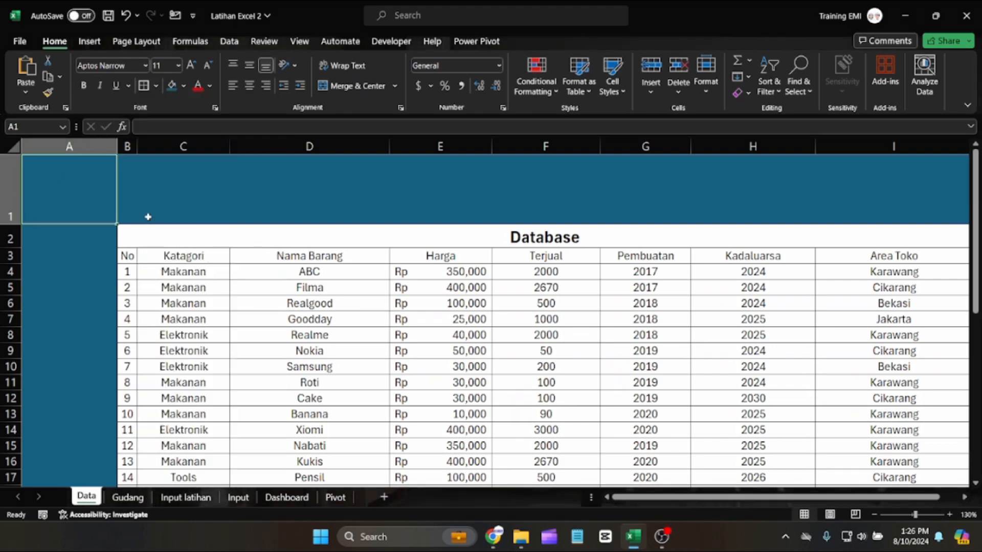
{"action": "left_click", "coordinate": [206, 202]}
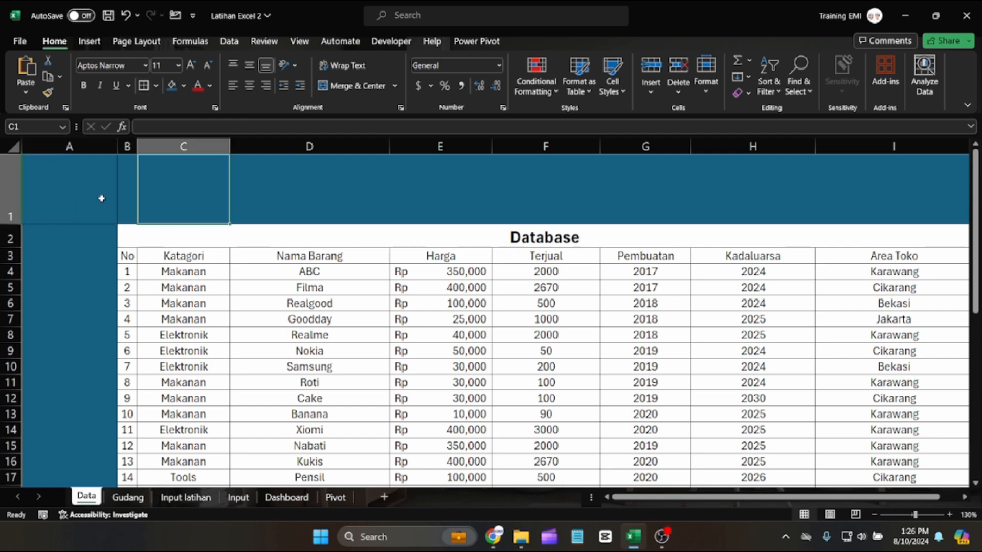
{"action": "left_click", "coordinate": [61, 266]}
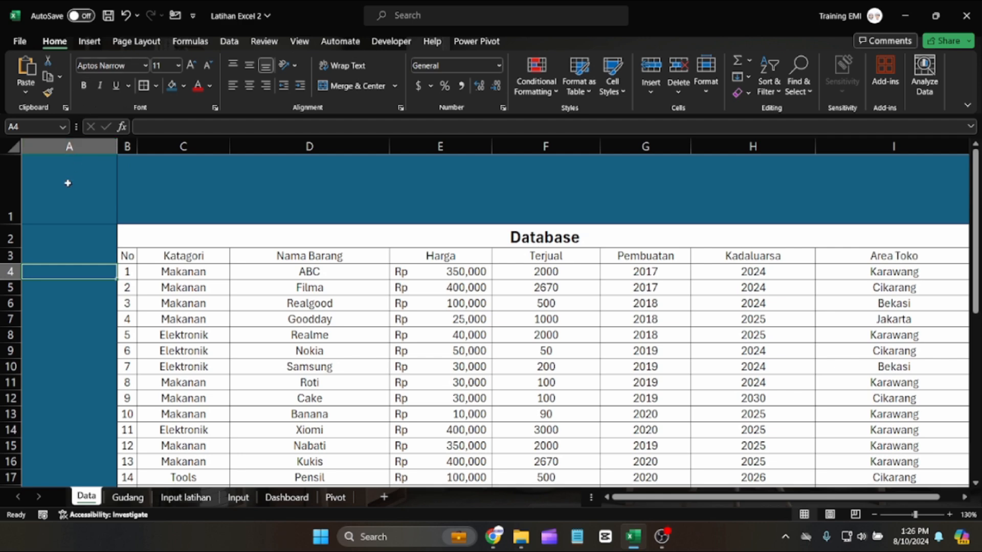
Draw a rounded rectangle about 1.02" wide and 0.44" high in column A beside rows 2 and 3, and fill it white.
{"action": "left_click", "coordinate": [89, 42]}
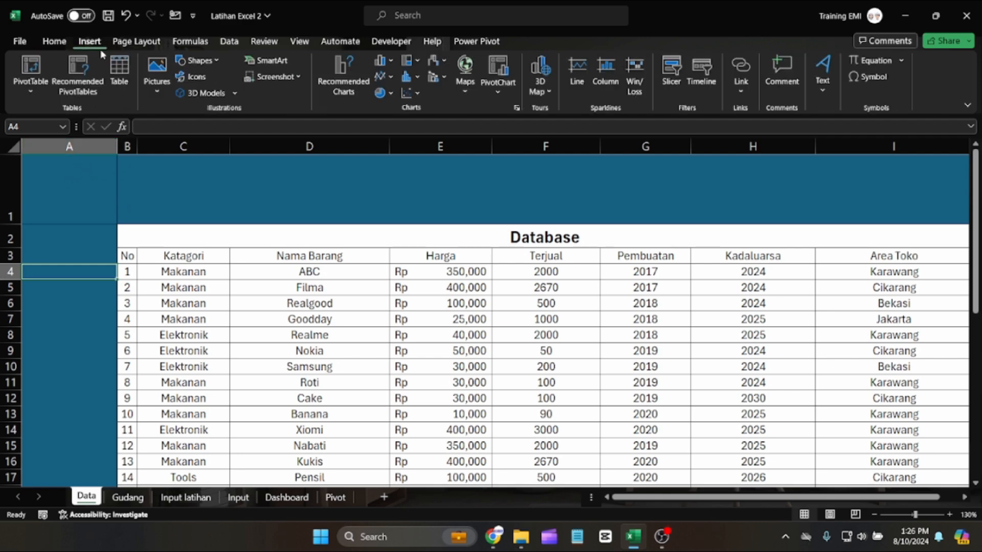
{"action": "left_click", "coordinate": [198, 63]}
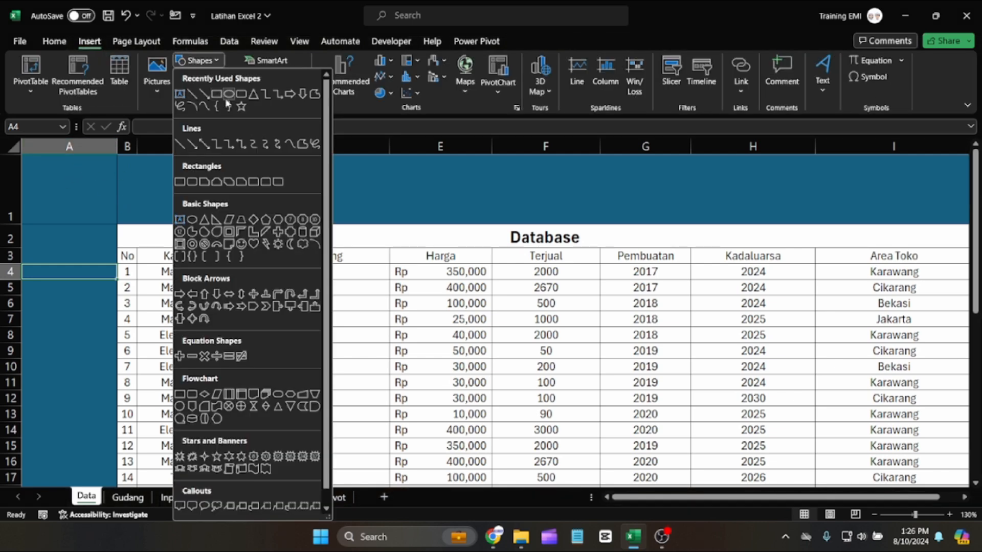
{"action": "left_click", "coordinate": [240, 94]}
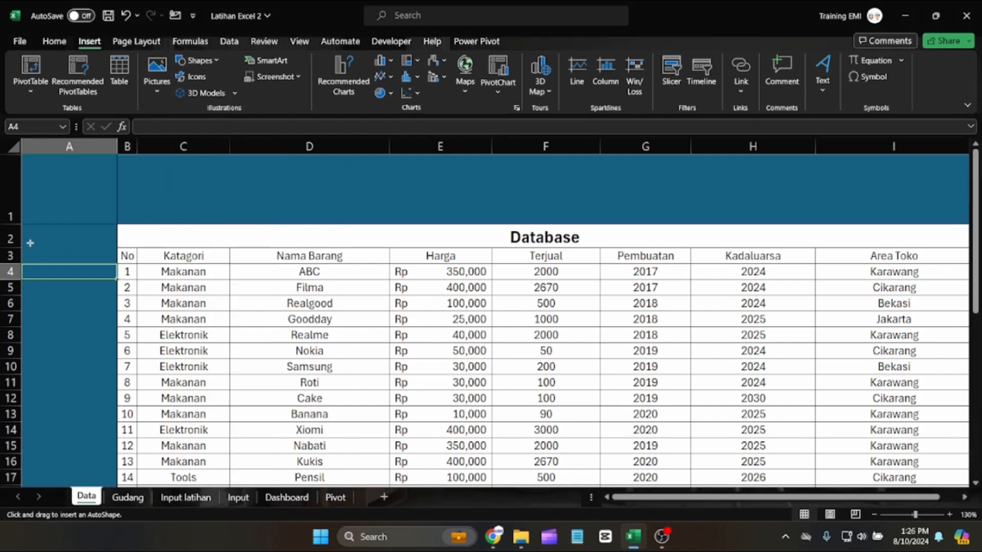
{"action": "left_click_drag", "start_coordinate": [28, 239], "coordinate": [106, 266]}
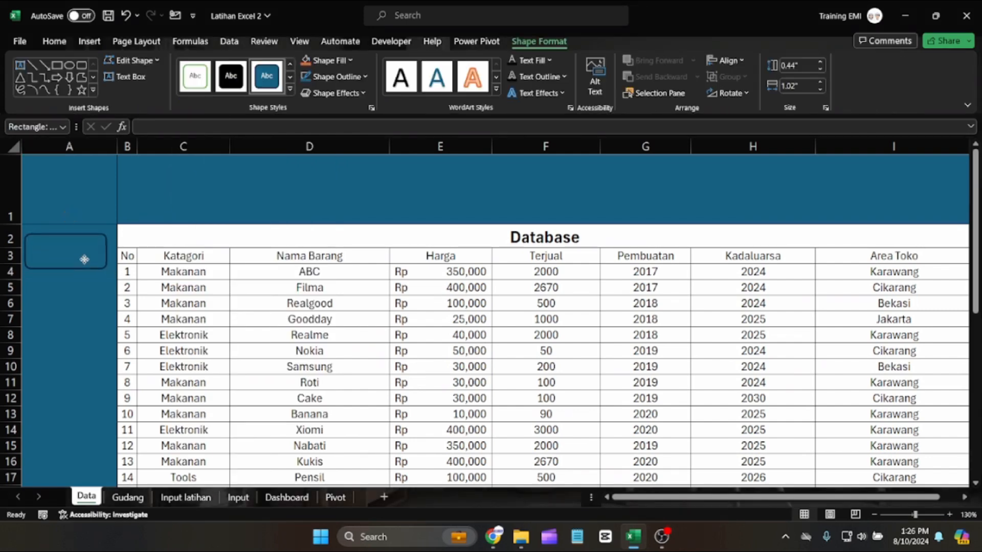
{"action": "left_click", "coordinate": [341, 61]}
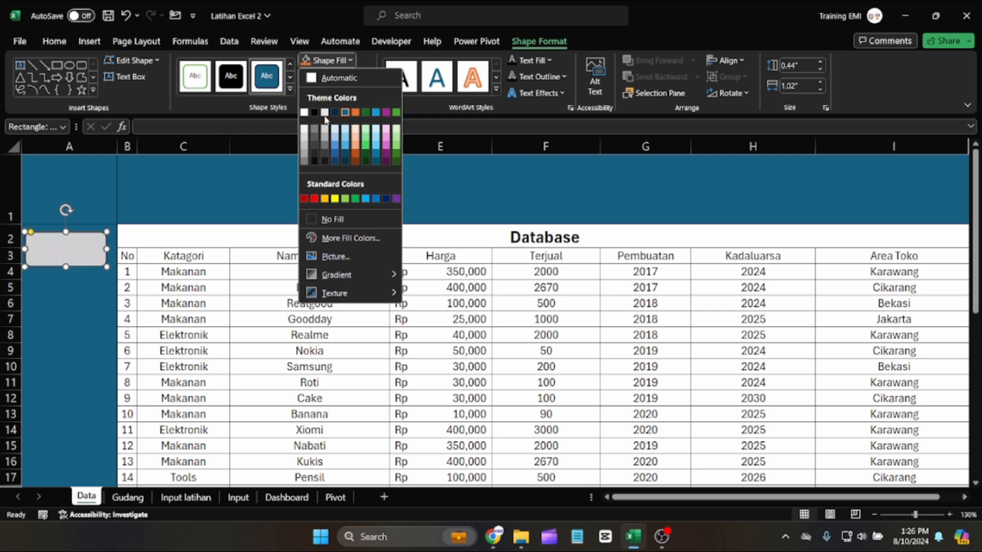
{"action": "left_click", "coordinate": [305, 113]}
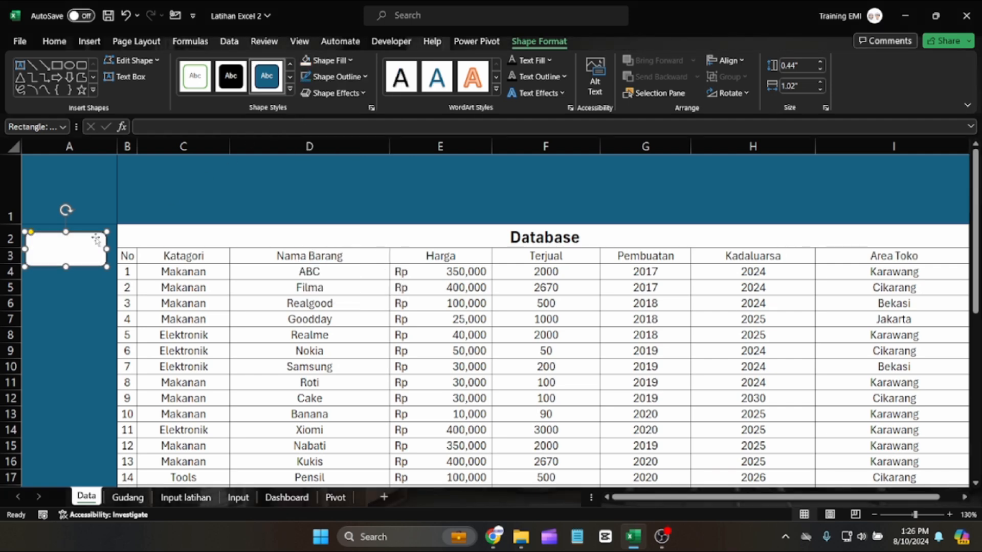
Duplicate the white rounded rectangle and align the copy directly below it, beside rows 5 and 6.
{"action": "key", "text": "ctrl+d"}
{"action": "left_click_drag", "start_coordinate": [92, 262], "coordinate": [79, 294]}
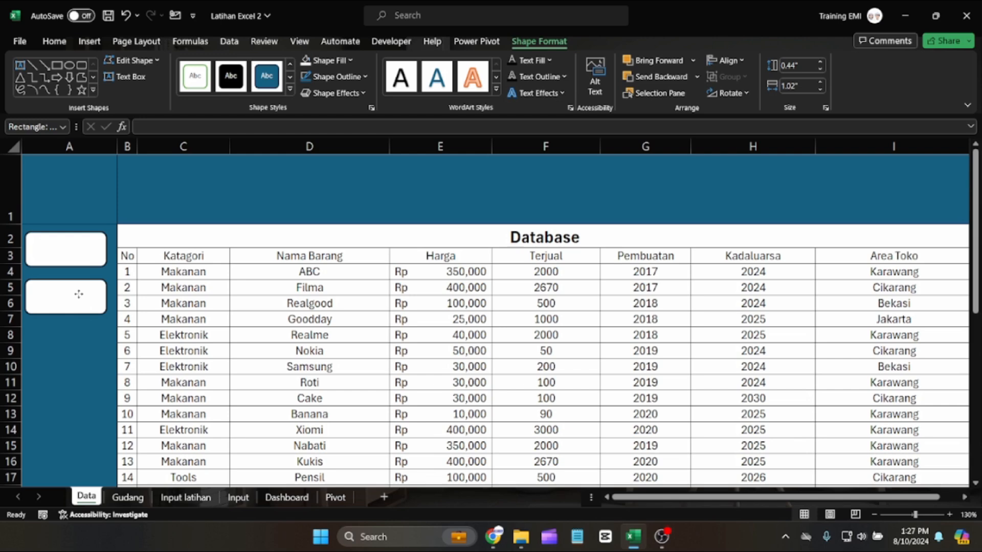
{"action": "left_click", "coordinate": [65, 247]}
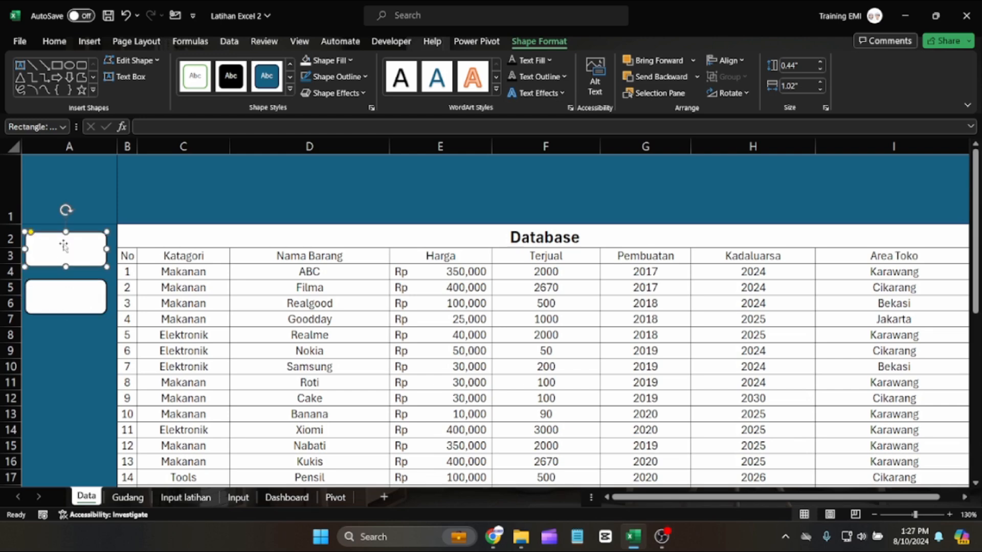
{"action": "left_click", "coordinate": [71, 361]}
Add label text to the upper rounded rectangle, center it horizontally and set its font size to 12.
{"action": "left_click", "coordinate": [78, 248]}
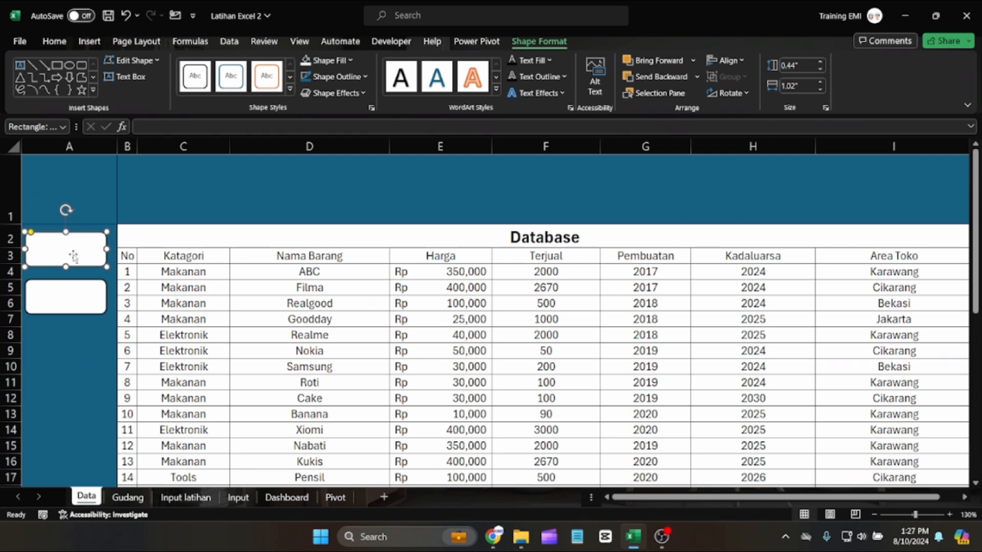
{"action": "left_click", "coordinate": [74, 255]}
{"action": "key", "text": "ctrl+a"}
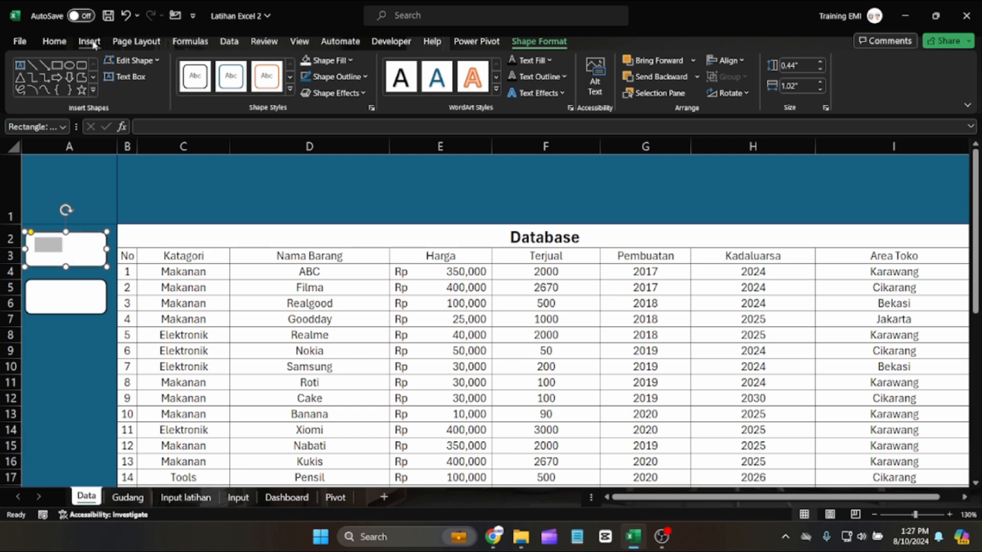
{"action": "left_click", "coordinate": [54, 41]}
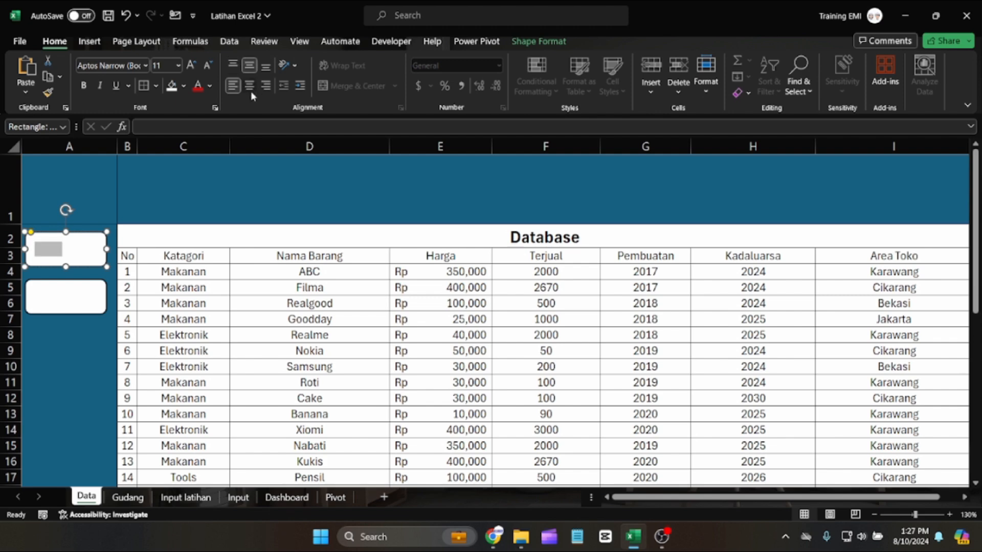
{"action": "left_click", "coordinate": [249, 85]}
{"action": "left_click", "coordinate": [191, 65]}
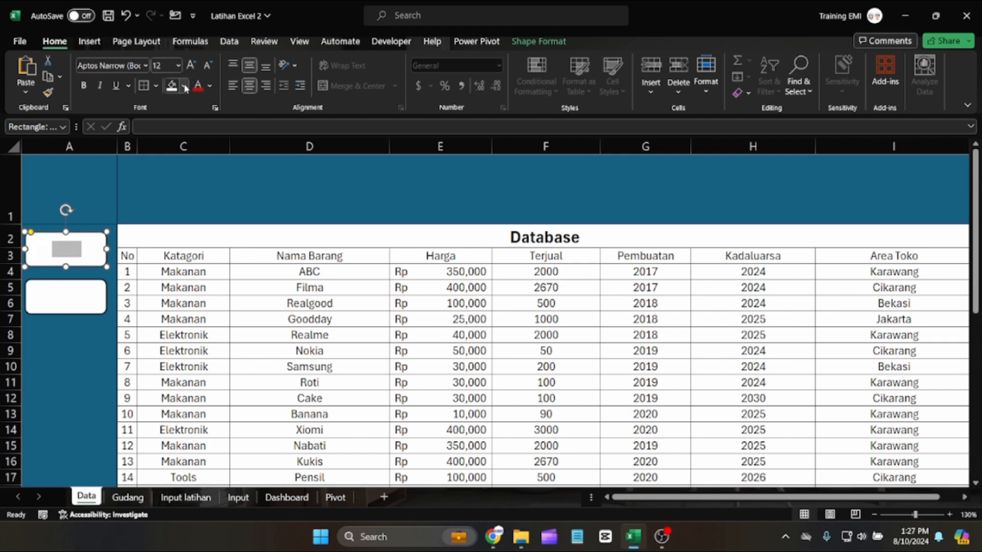
Format the Input button's label as bold ADLaM Display, size 14, in the automatic black font color.
{"action": "left_click", "coordinate": [209, 86]}
{"action": "left_click", "coordinate": [204, 102]}
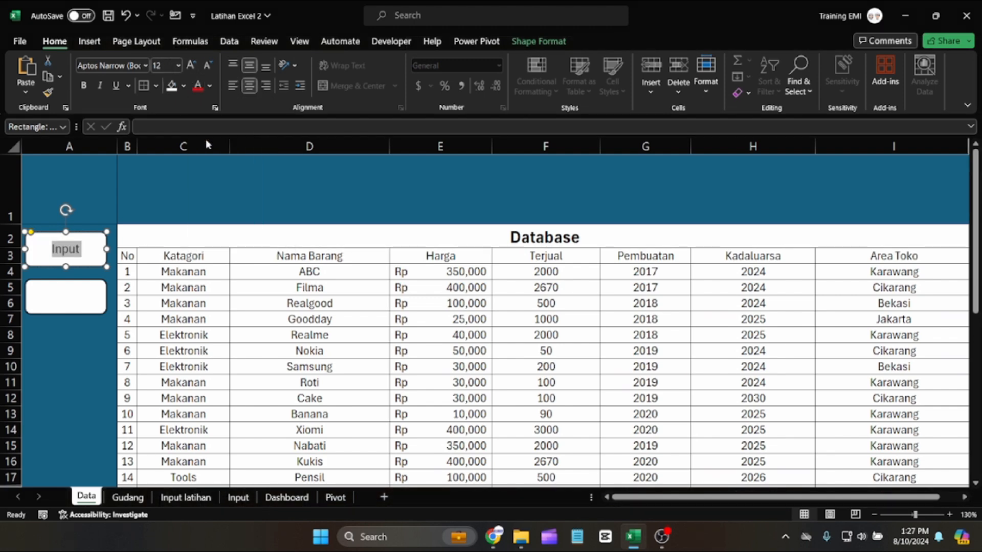
{"action": "left_click", "coordinate": [146, 65]}
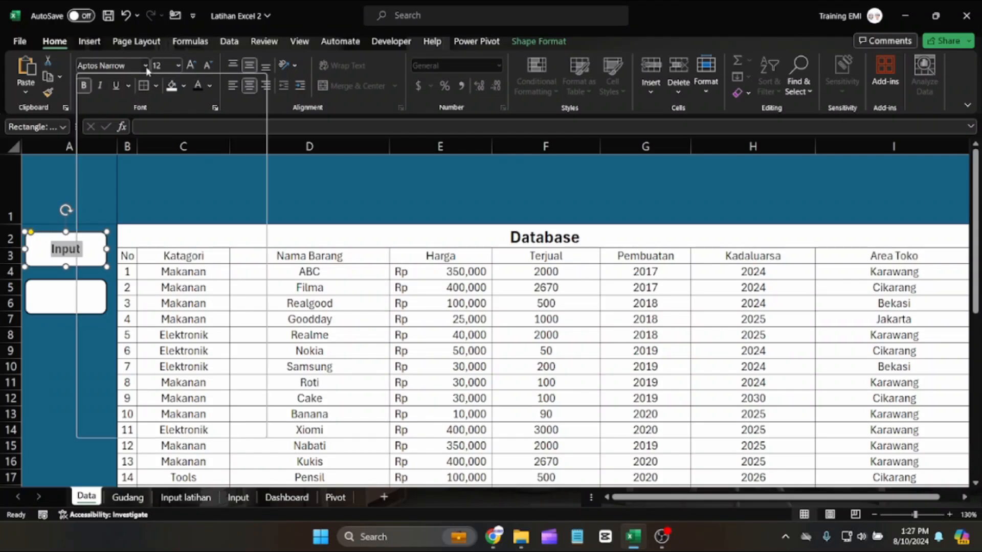
{"action": "left_click", "coordinate": [124, 207]}
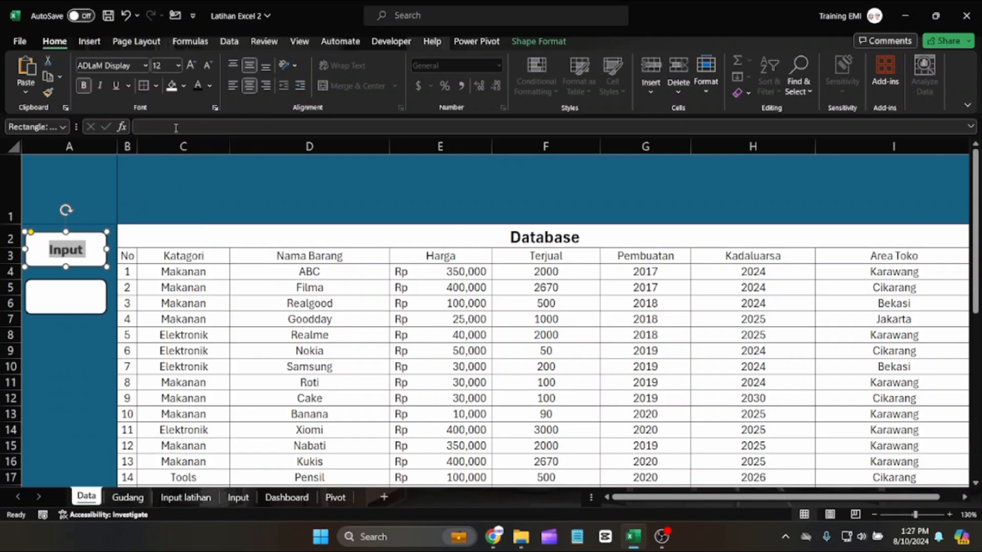
{"action": "left_click", "coordinate": [191, 65]}
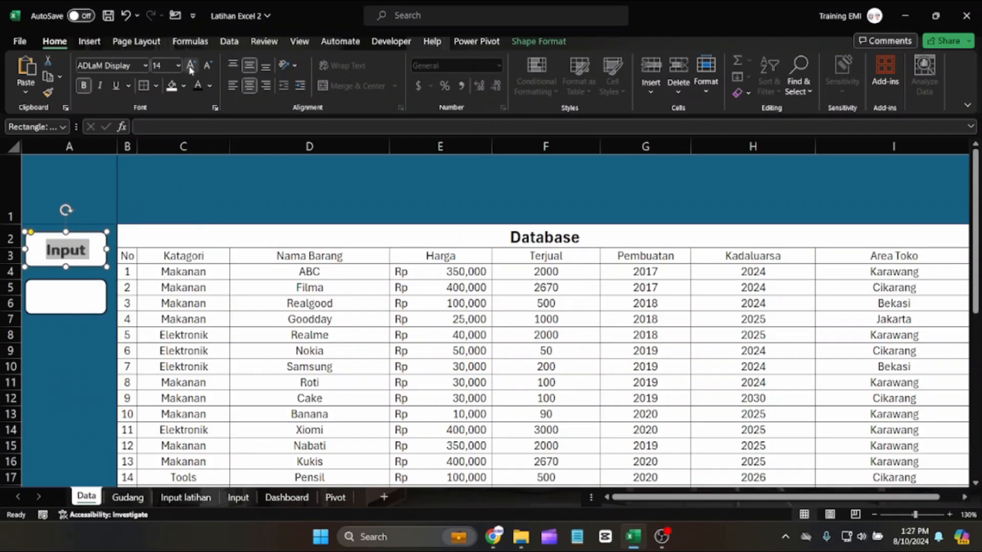
Label the lower rounded rectangle "Dashboard" in black text, centered vertically and horizontally.
{"action": "left_click", "coordinate": [66, 299]}
{"action": "left_click", "coordinate": [65, 300]}
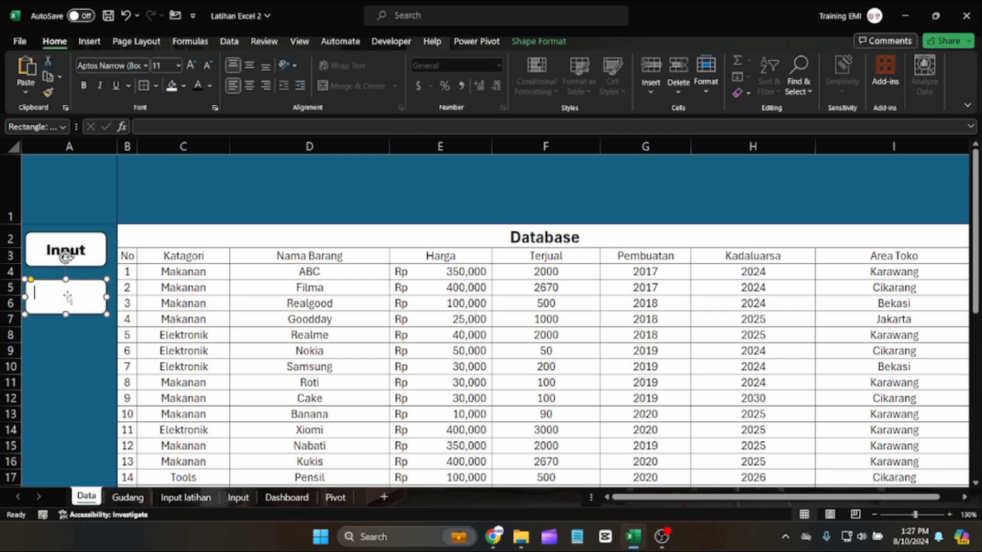
{"action": "type", "text": "Dashb"}
{"action": "double_click", "coordinate": [68, 296]}
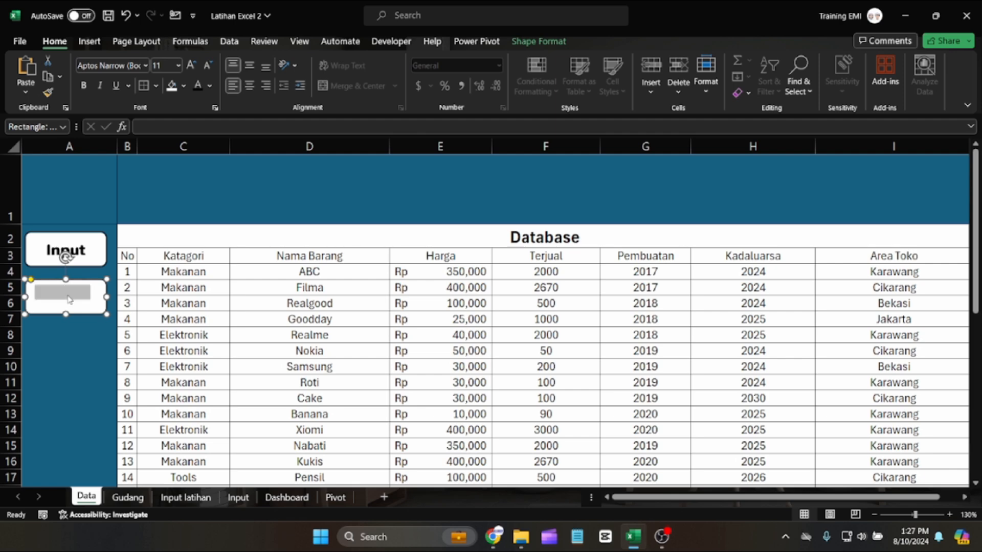
{"action": "left_click", "coordinate": [199, 85]}
{"action": "left_click", "coordinate": [249, 65]}
{"action": "left_click", "coordinate": [249, 85]}
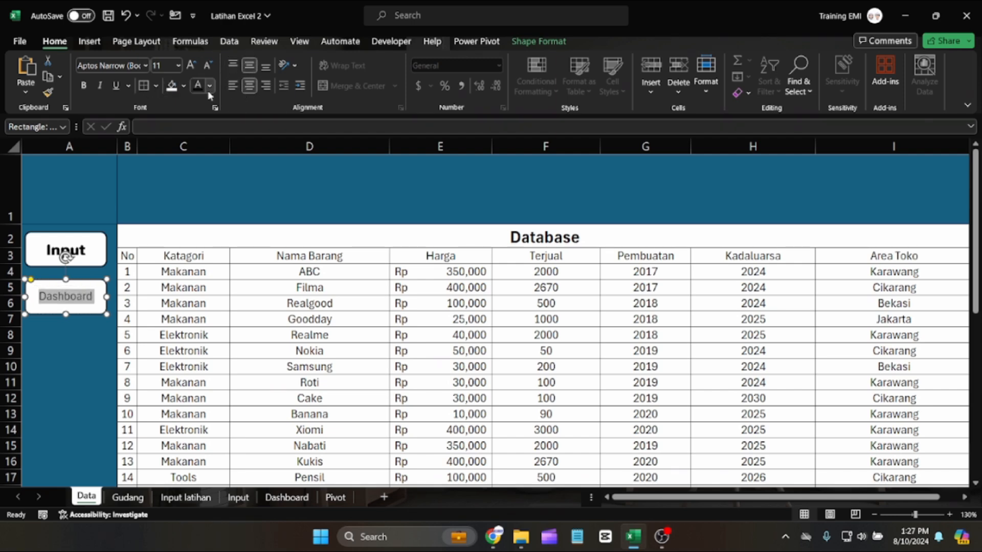
Format the Dashboard button's label as bold ADLaM Display at size 12.
{"action": "left_click", "coordinate": [84, 86]}
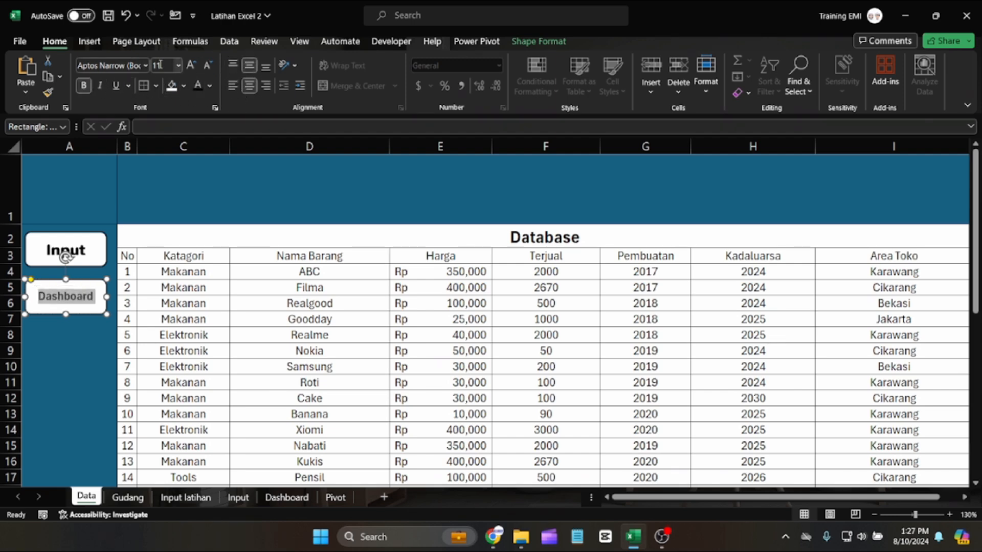
{"action": "left_click", "coordinate": [145, 65]}
{"action": "left_click", "coordinate": [122, 153]}
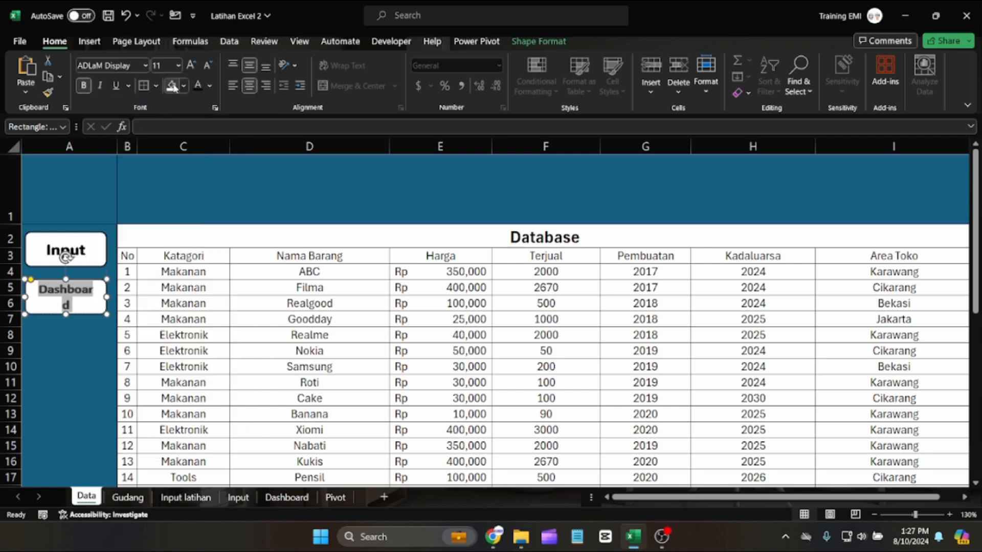
{"action": "left_click", "coordinate": [191, 65]}
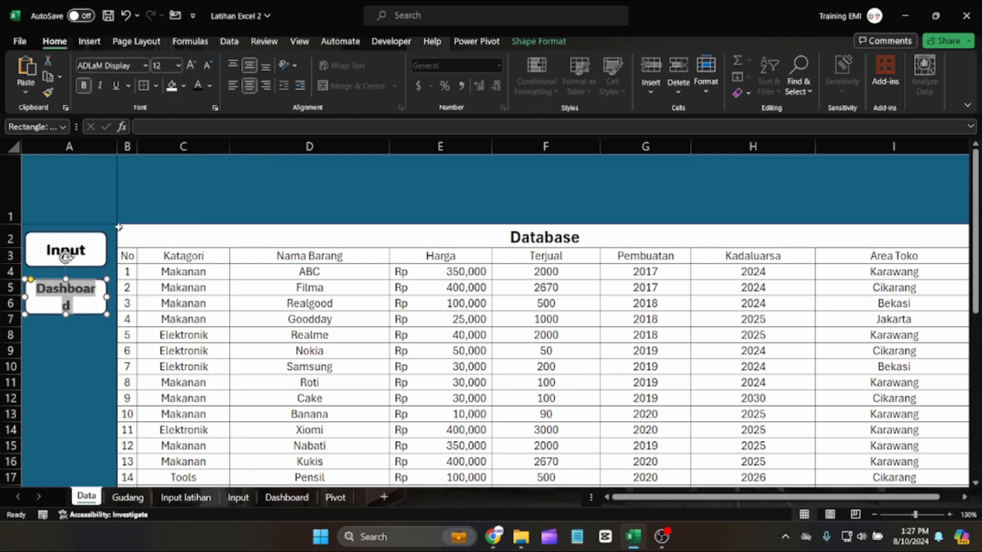
Widen the Dashboard button so its label fits on one line, and move the Input button to sit centered just above it.
{"action": "mouse_move", "coordinate": [109, 297]}
{"action": "left_mouse_down"}
{"action": "mouse_move", "coordinate": [118, 297]}
{"action": "mouse_move", "coordinate": [100, 314]}
{"action": "left_mouse_up"}
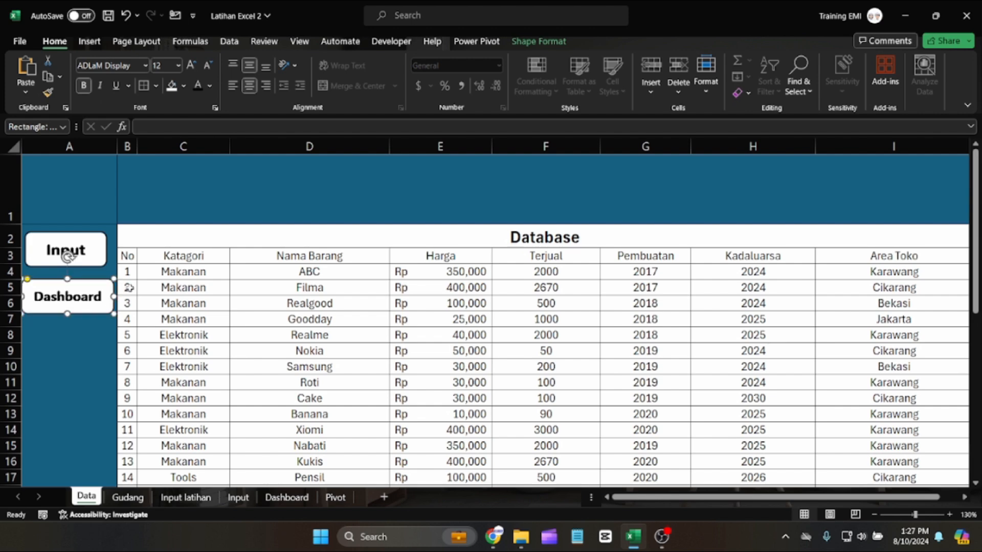
{"action": "left_click_drag", "start_coordinate": [98, 263], "coordinate": [101, 267]}
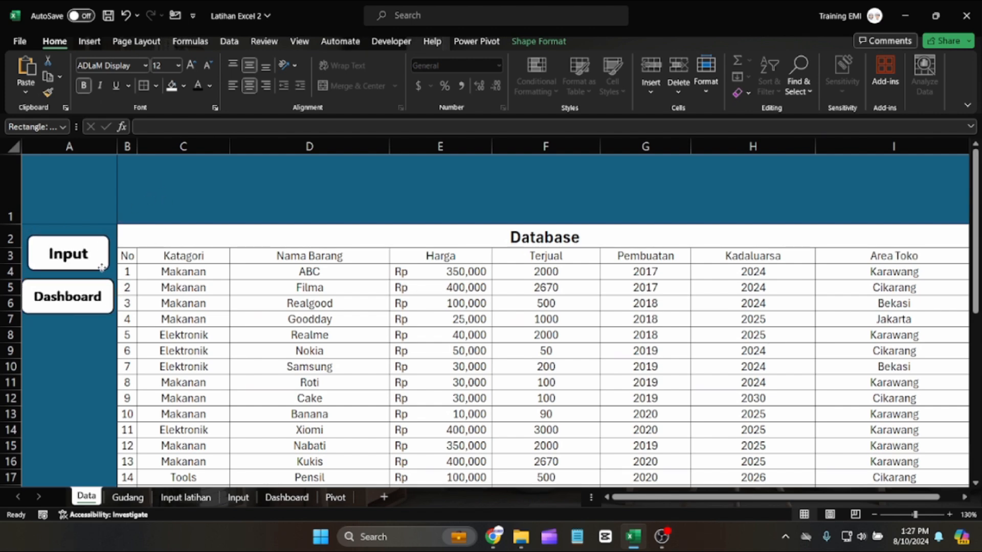
{"action": "left_click", "coordinate": [143, 204]}
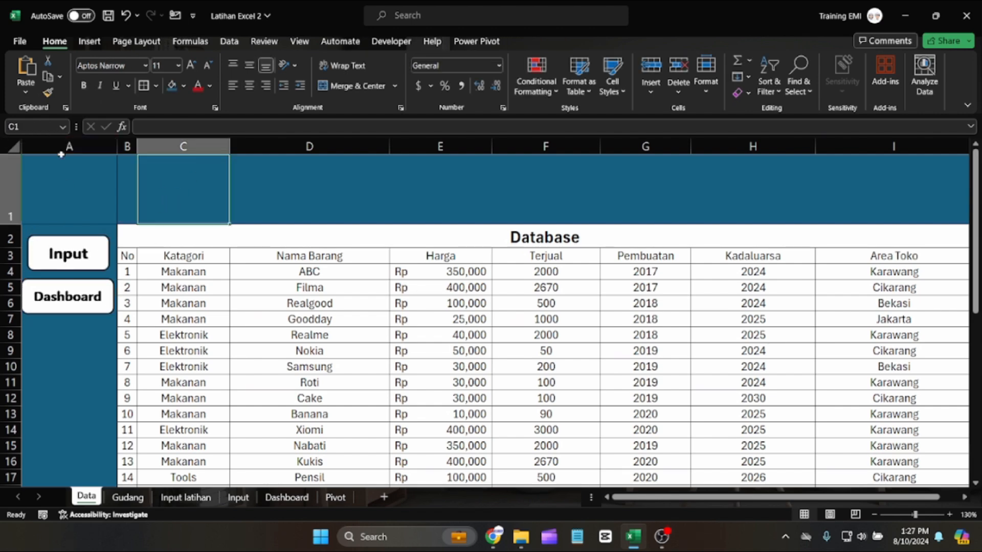
Draw a rounded rectangle about 1.47" wide and 0.74" high in the header band over columns C and D, and apply the solid orange theme style.
{"action": "left_click", "coordinate": [62, 185]}
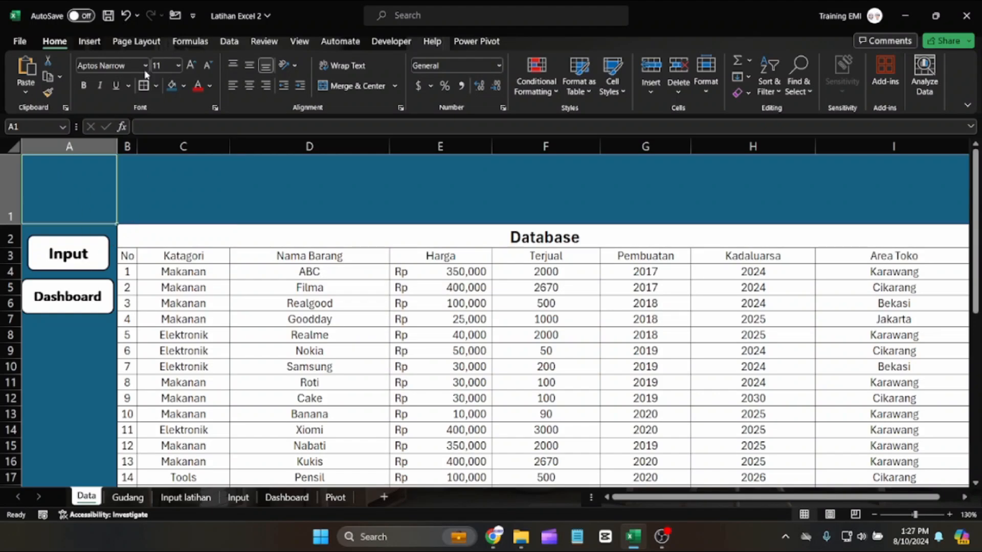
{"action": "left_click", "coordinate": [89, 41]}
{"action": "left_click", "coordinate": [198, 60]}
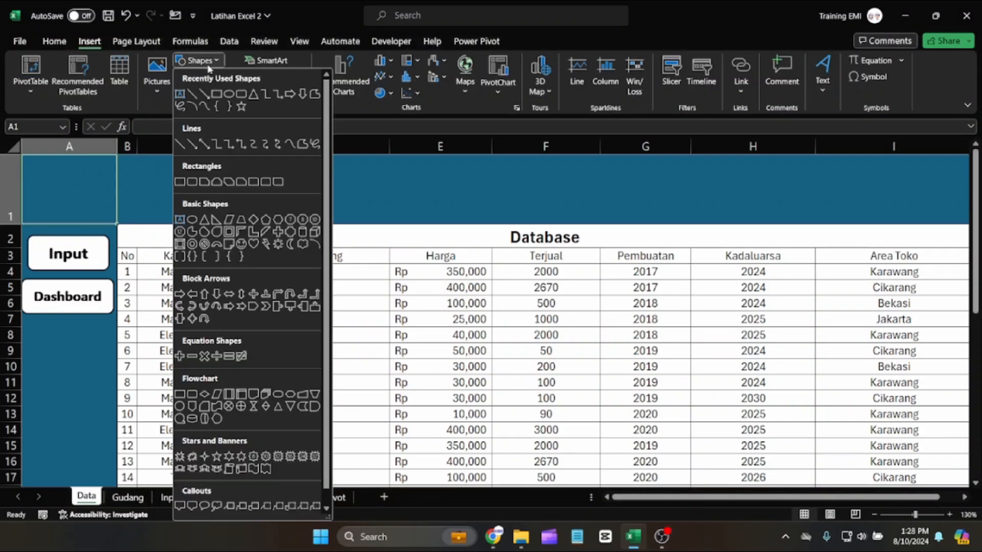
{"action": "left_click", "coordinate": [192, 182]}
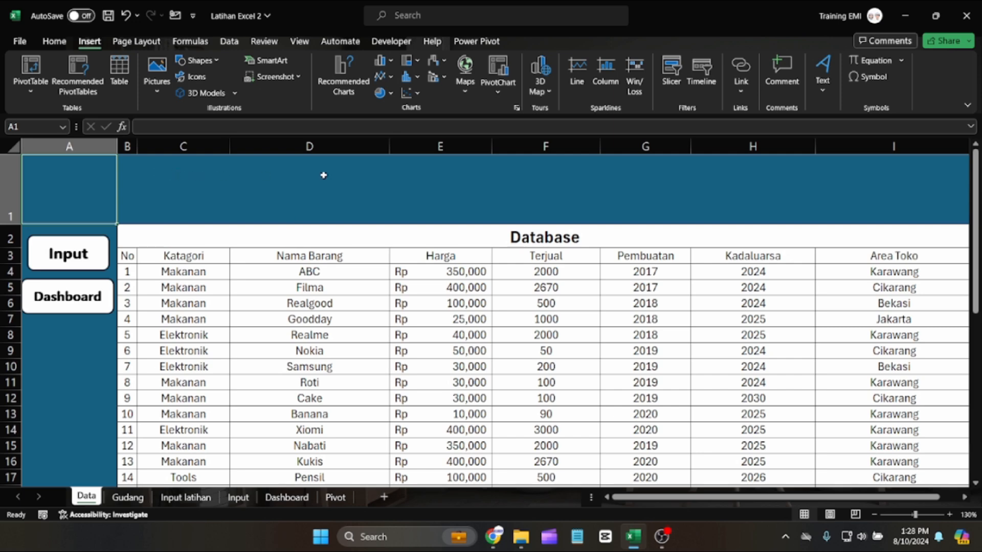
{"action": "left_click", "coordinate": [196, 60]}
{"action": "left_click", "coordinate": [217, 95]}
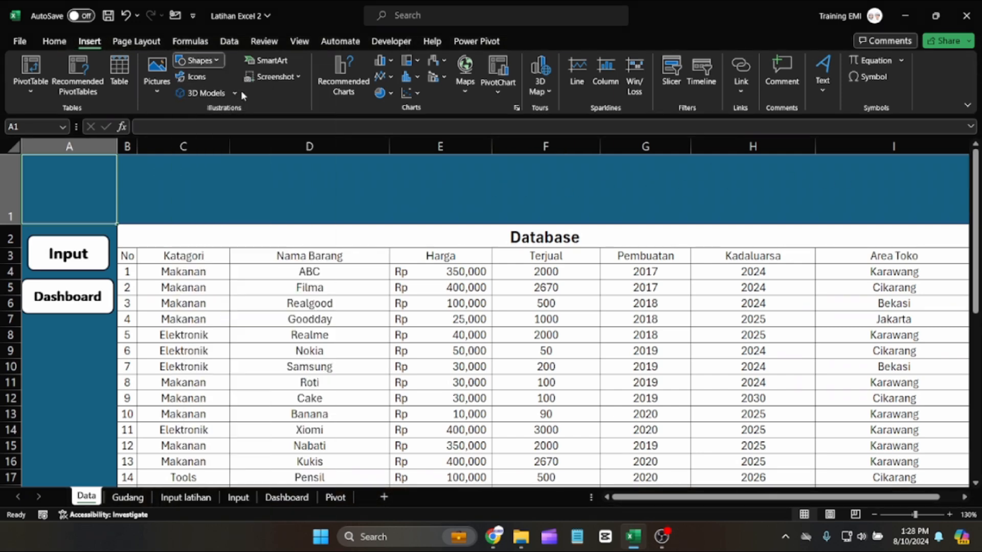
{"action": "left_click_drag", "start_coordinate": [161, 170], "coordinate": [241, 180]}
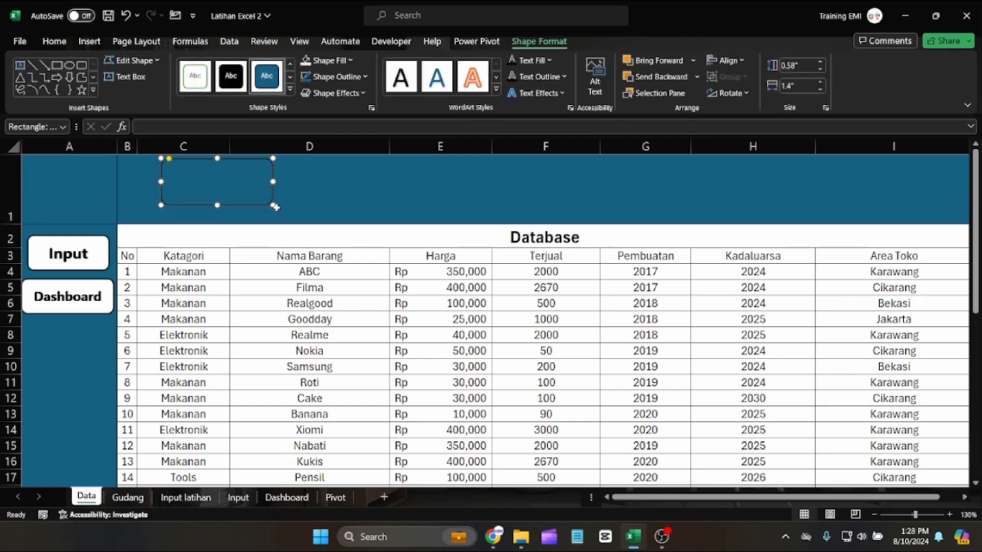
{"action": "left_click_drag", "start_coordinate": [274, 207], "coordinate": [279, 218]}
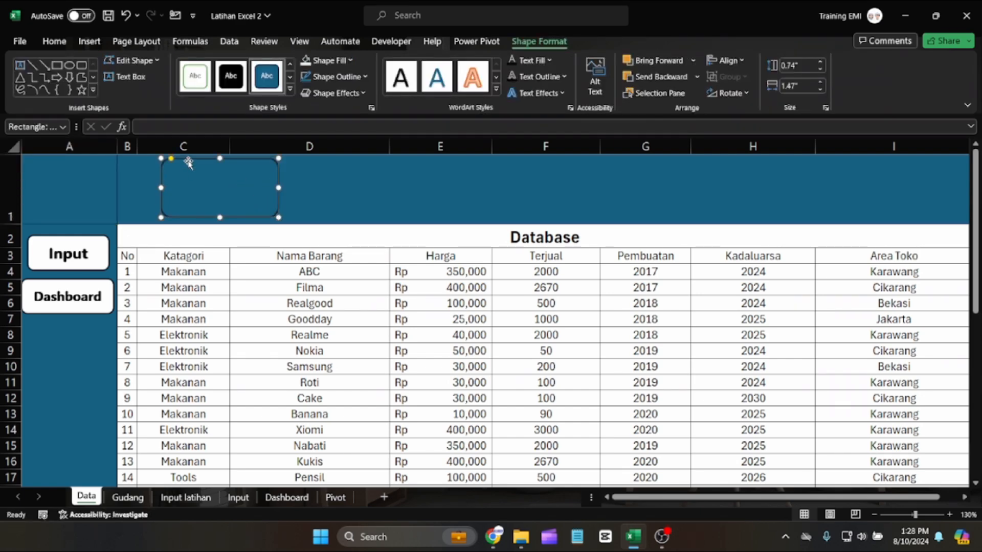
{"action": "left_click", "coordinate": [290, 89]}
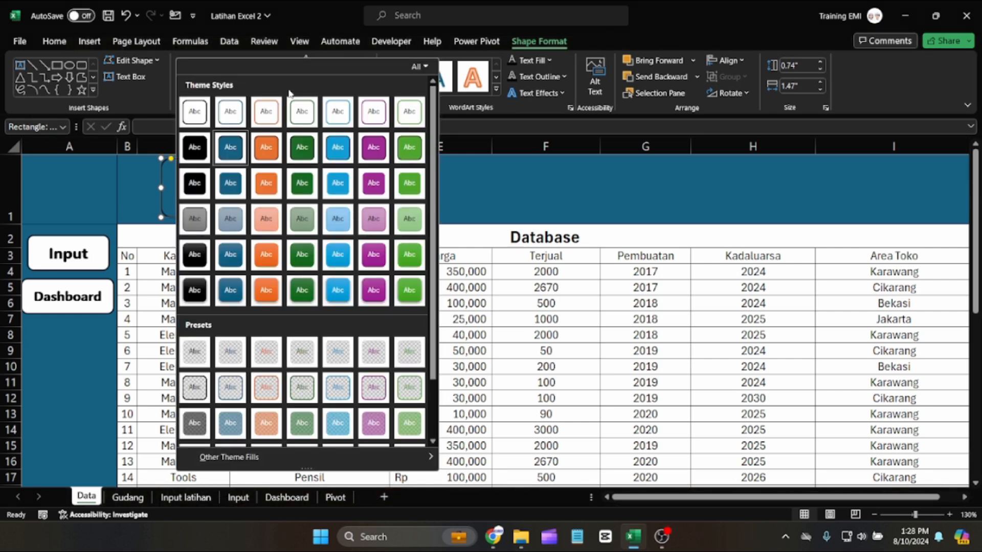
{"action": "left_click", "coordinate": [264, 158]}
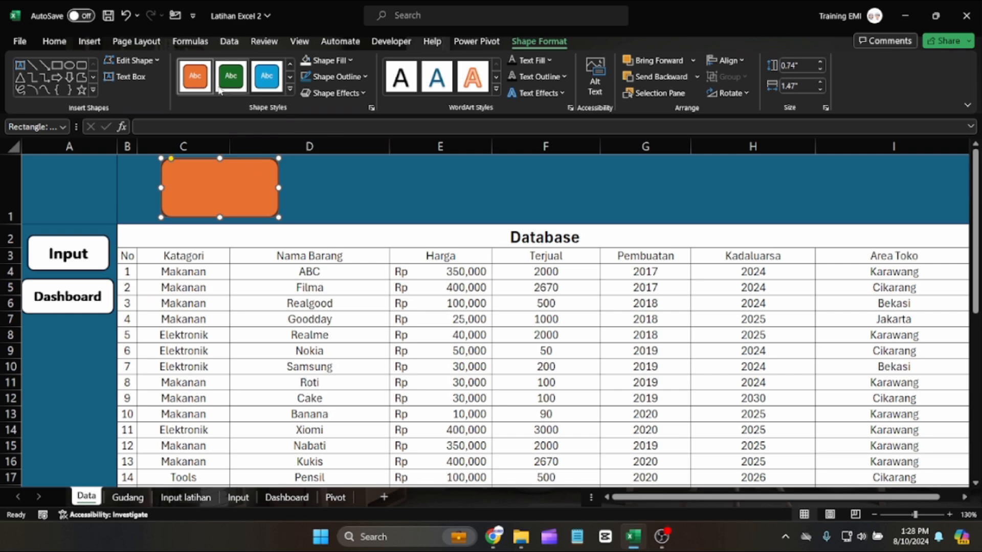
Draw a rectangle about 0.53" wide and 0.23" high inside the orange shape and duplicate it side by side.
{"action": "left_click", "coordinate": [90, 43]}
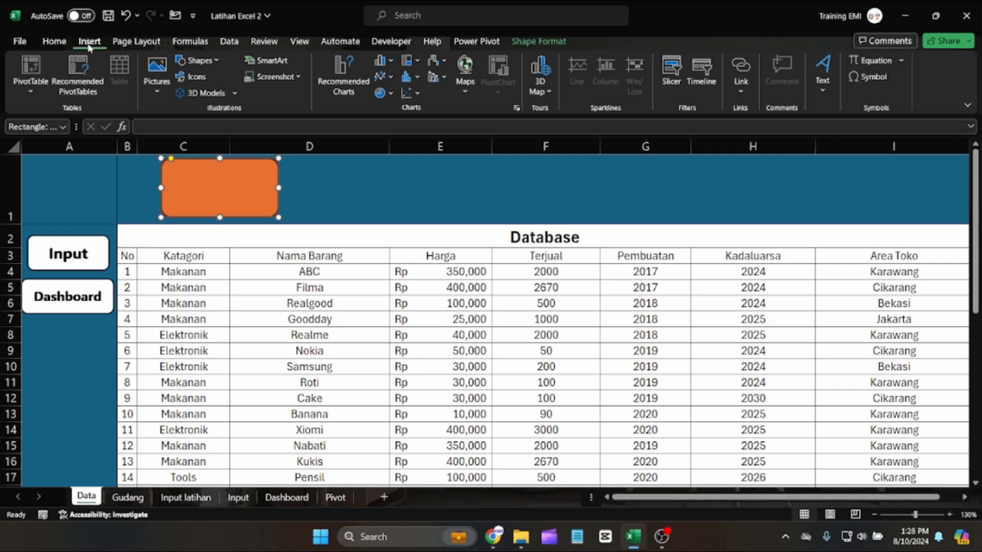
{"action": "left_click", "coordinate": [200, 61]}
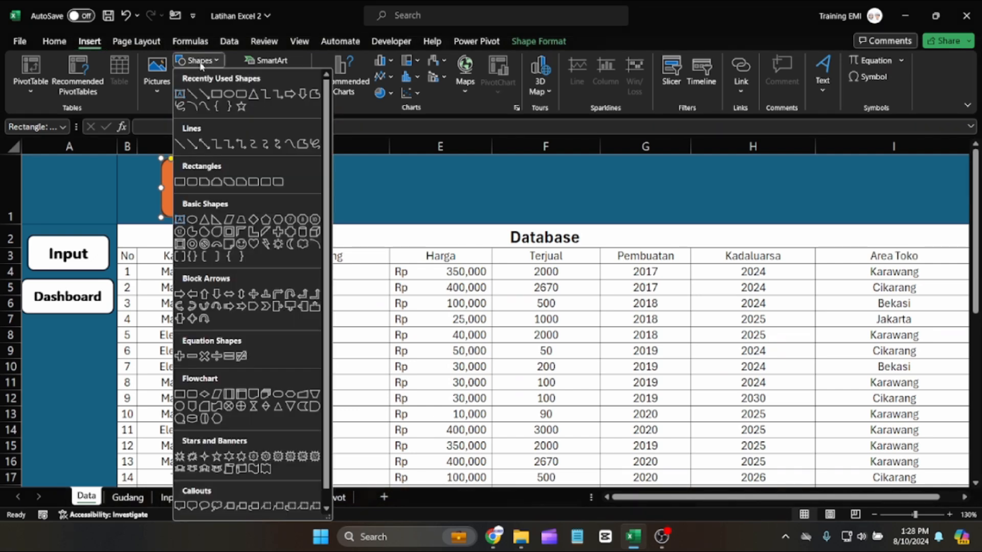
{"action": "left_click", "coordinate": [218, 93]}
{"action": "left_click_drag", "start_coordinate": [174, 185], "coordinate": [255, 195]}
{"action": "key", "text": "ctrl+d"}
Fill both small rectangles inside the orange shape with white.
{"action": "left_click", "coordinate": [209, 197]}
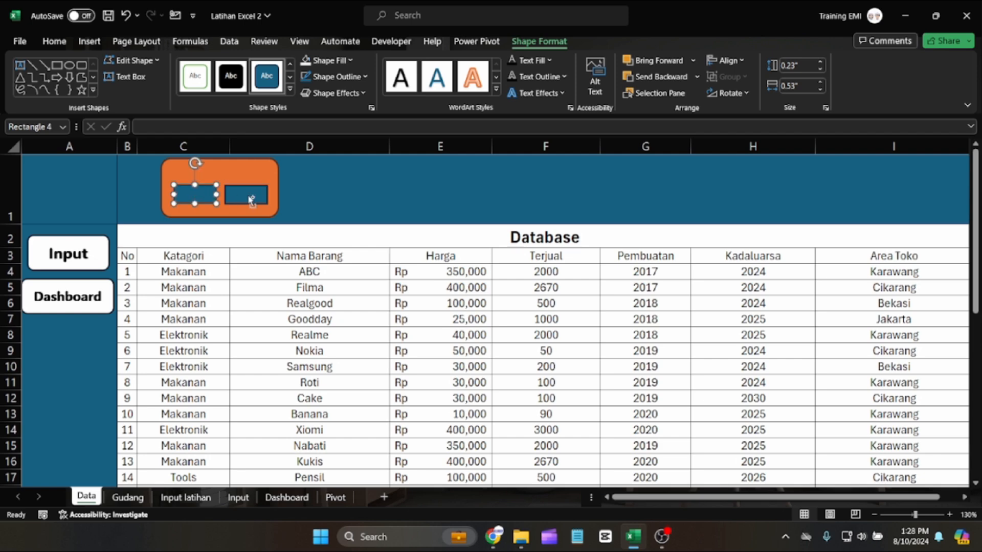
{"action": "left_click", "coordinate": [251, 201], "text": "shift"}
{"action": "left_click", "coordinate": [54, 41]}
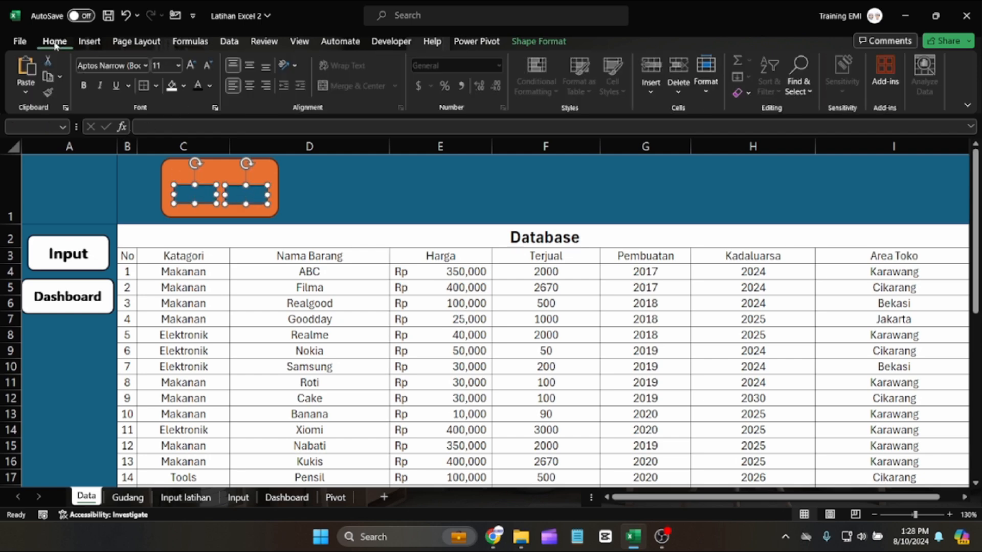
{"action": "left_click", "coordinate": [205, 195]}
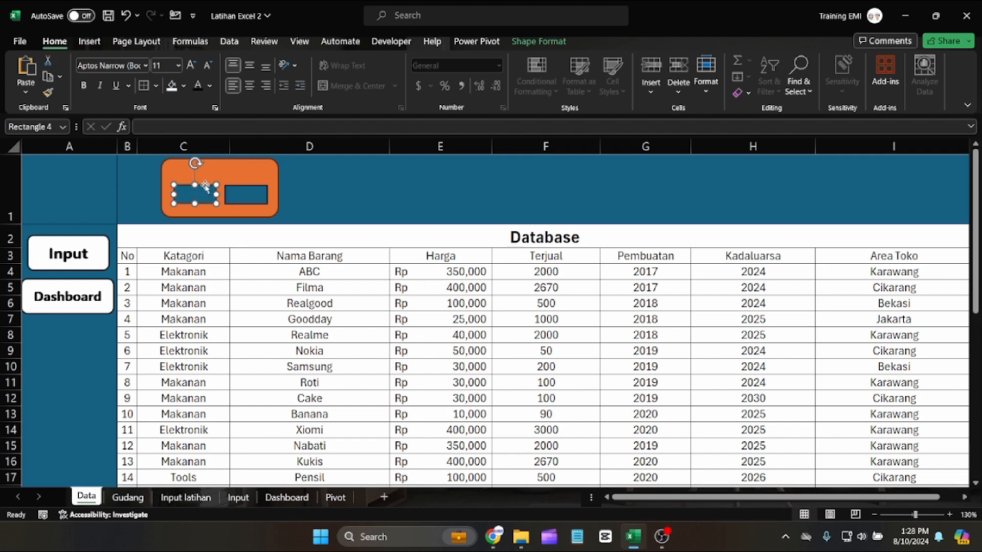
{"action": "left_click", "coordinate": [172, 85]}
{"action": "left_click", "coordinate": [231, 184]}
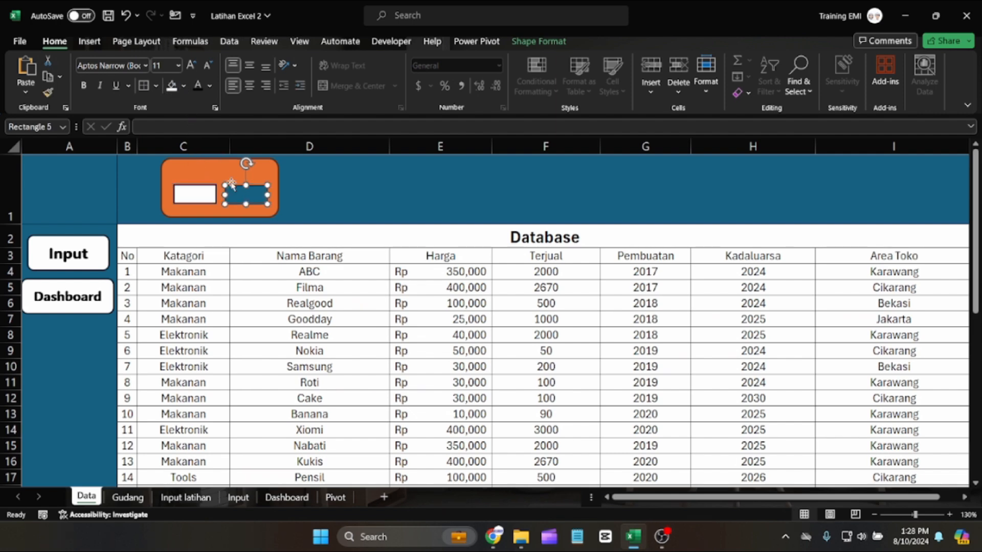
{"action": "left_click", "coordinate": [172, 86]}
{"action": "left_click", "coordinate": [352, 175]}
Insert black-filled WordArt reading "Makanan" and move it up beside the orange shape, overlapping the header band.
{"action": "left_click", "coordinate": [223, 193]}
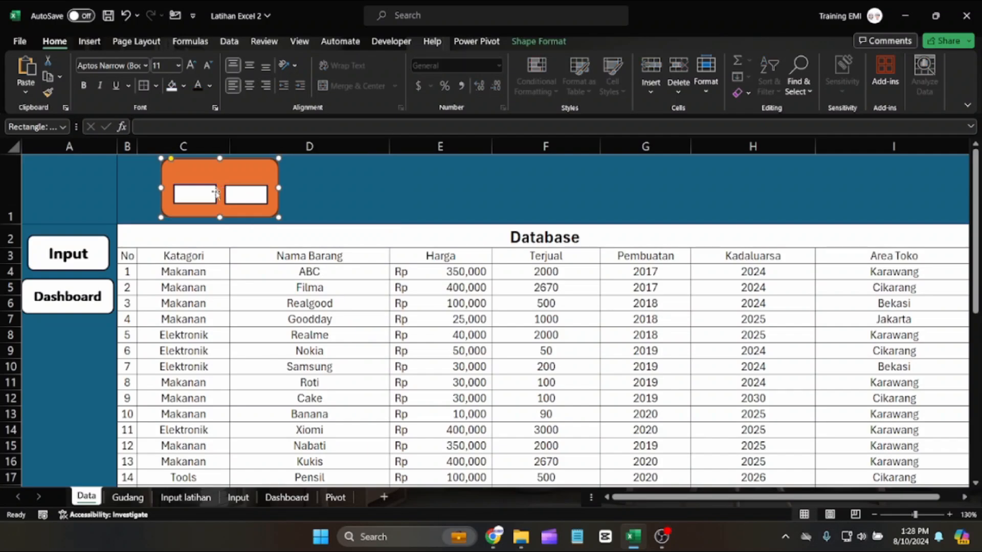
{"action": "left_click", "coordinate": [89, 41]}
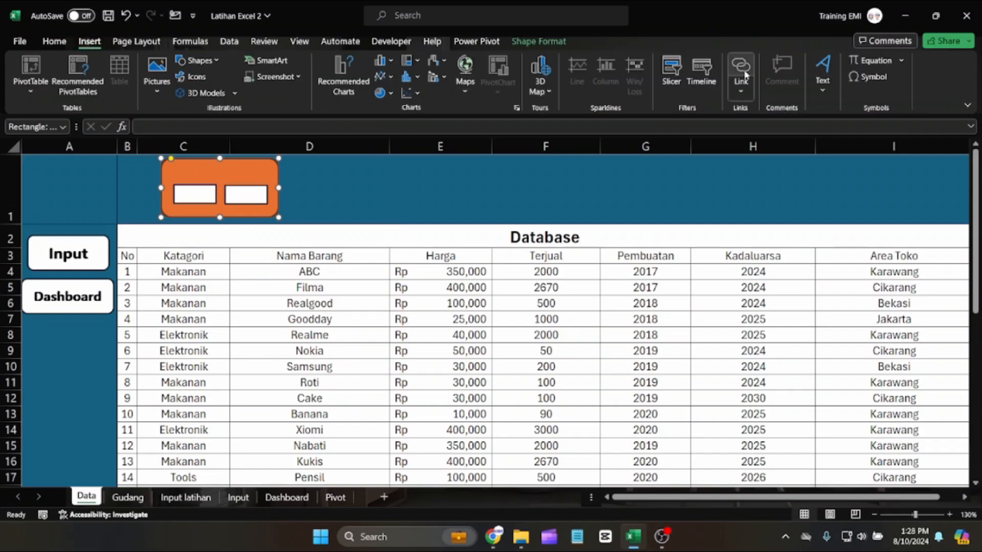
{"action": "left_click", "coordinate": [822, 71]}
{"action": "left_click", "coordinate": [887, 134]}
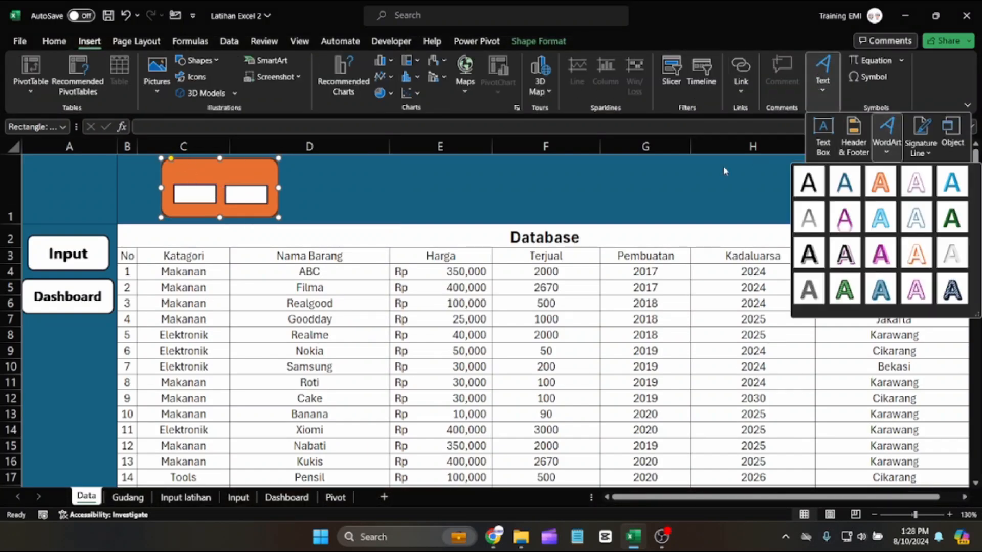
{"action": "left_click", "coordinate": [808, 181]}
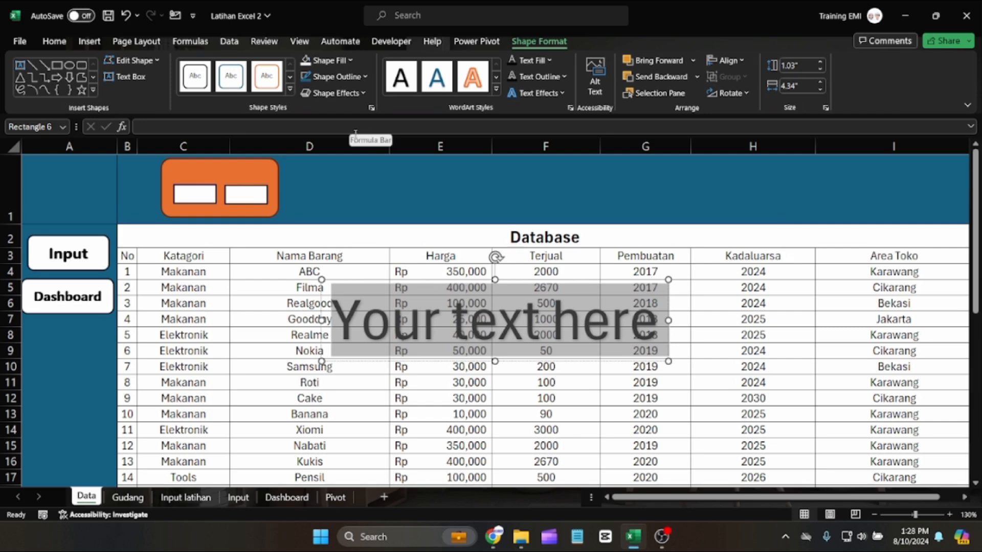
{"action": "type", "text": "Makanan"}
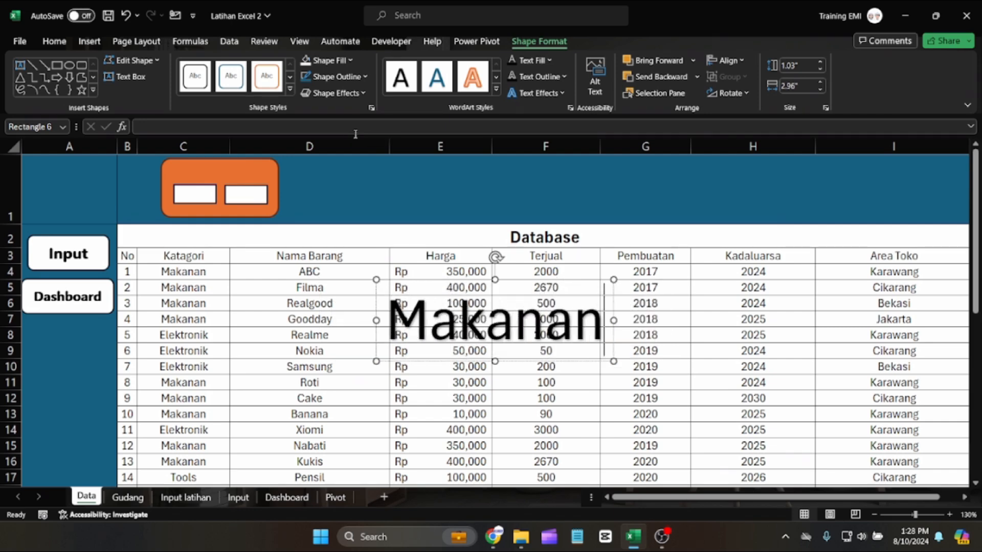
{"action": "left_click_drag", "start_coordinate": [602, 276], "coordinate": [505, 190]}
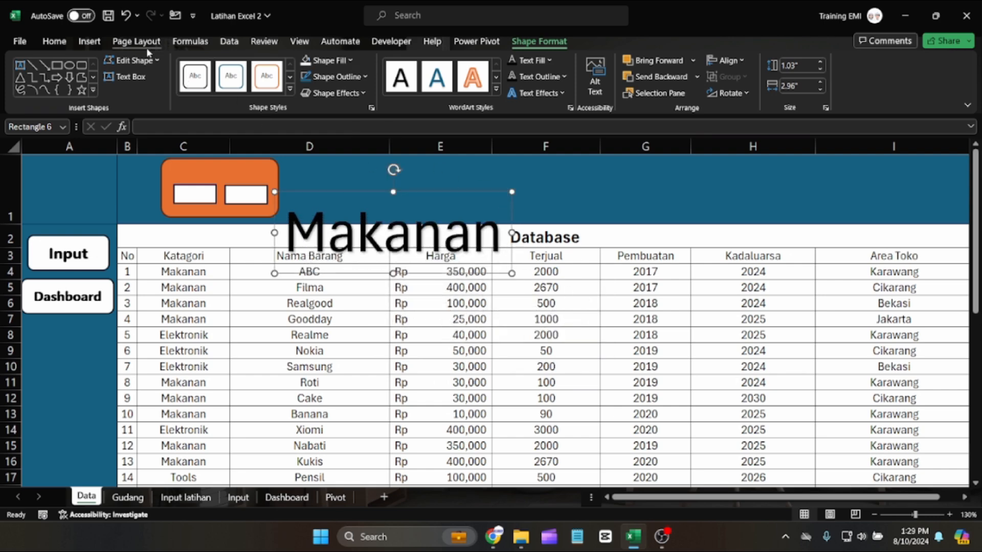
Reduce the Makanan WordArt to 20 pt, color it white, and place it in the upper part of the orange shape.
{"action": "left_click", "coordinate": [54, 42]}
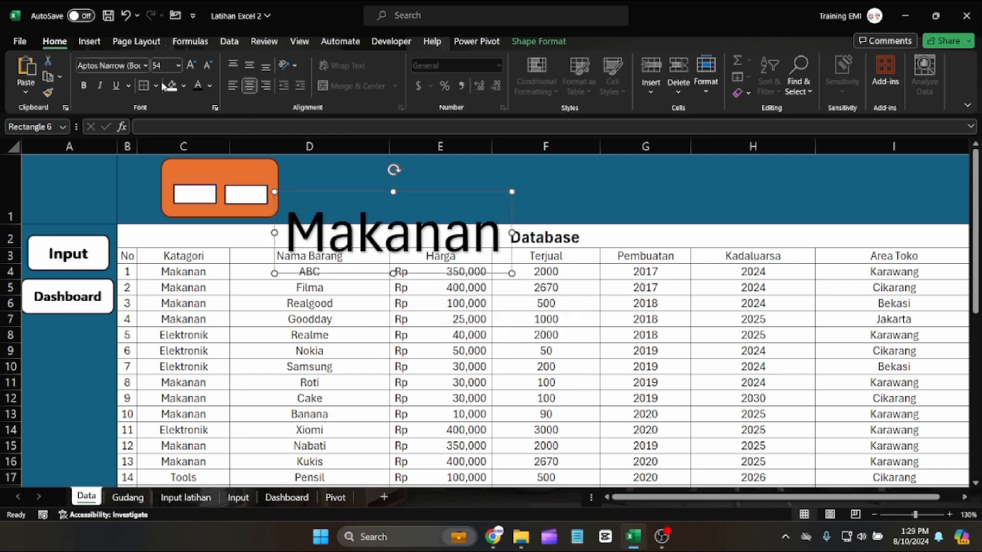
{"action": "left_click", "coordinate": [204, 69]}
{"action": "left_click", "coordinate": [204, 69]}
{"action": "left_click", "coordinate": [203, 68]}
{"action": "left_click", "coordinate": [203, 68]}
{"action": "left_click", "coordinate": [203, 68]}
{"action": "left_click", "coordinate": [204, 69]}
{"action": "left_click", "coordinate": [203, 68]}
{"action": "left_click", "coordinate": [210, 85]}
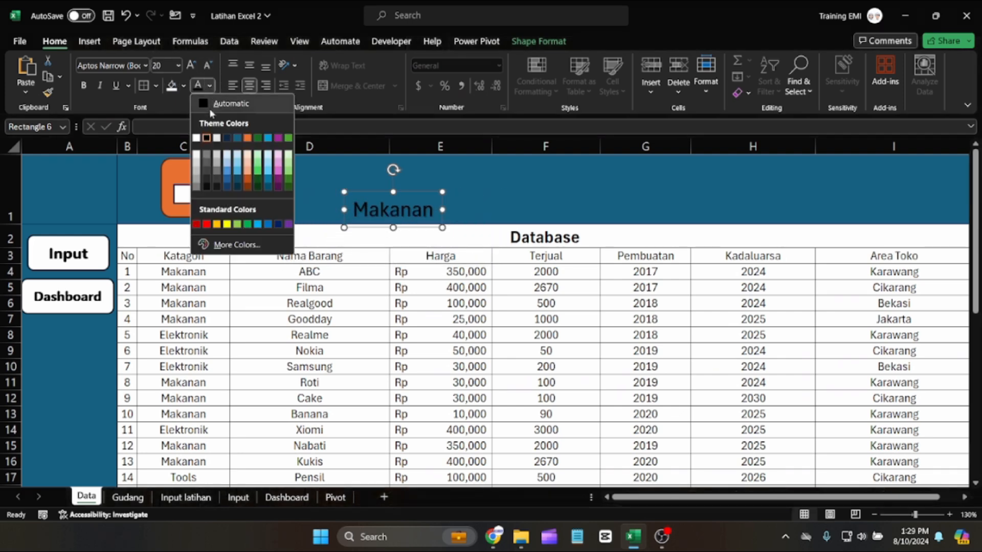
{"action": "left_click", "coordinate": [197, 136]}
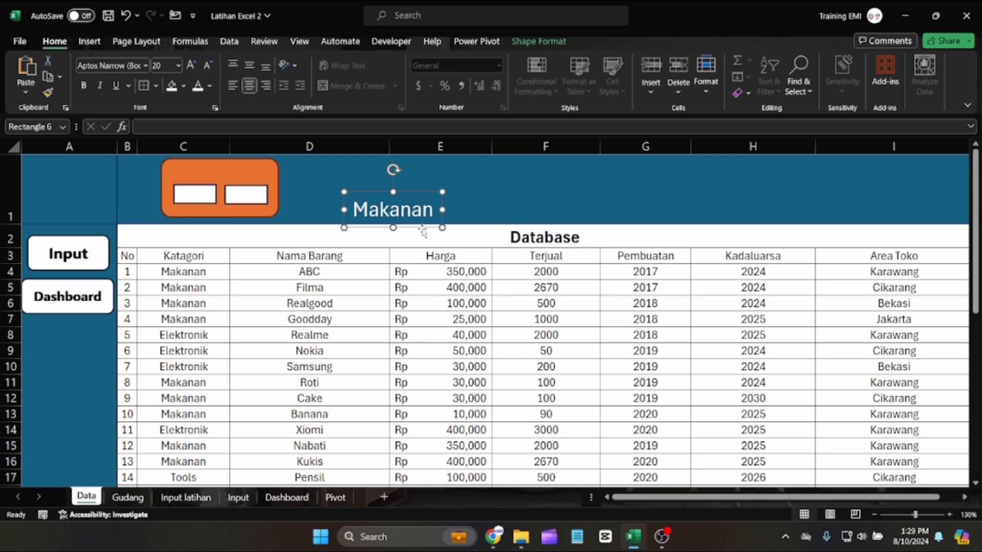
{"action": "left_click_drag", "start_coordinate": [423, 231], "coordinate": [235, 172]}
{"action": "left_click", "coordinate": [374, 174]}
Add the text "Barang" to the second white rectangle and format it as 8 pt black.
{"action": "left_click", "coordinate": [242, 193]}
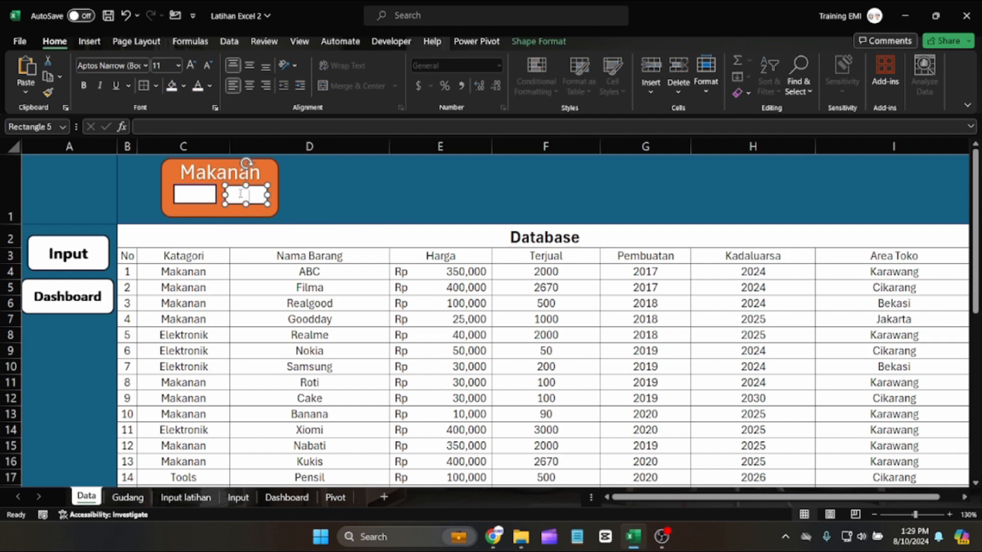
{"action": "left_click_drag", "start_coordinate": [240, 193], "coordinate": [245, 213]}
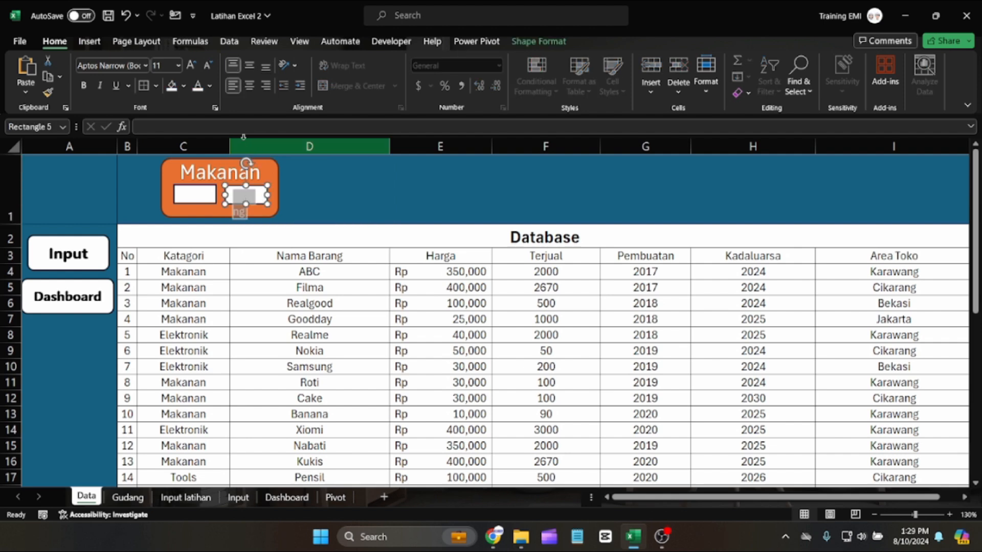
{"action": "left_click", "coordinate": [208, 65]}
{"action": "left_click", "coordinate": [209, 65]}
{"action": "left_click", "coordinate": [208, 66]}
{"action": "left_click", "coordinate": [208, 65]}
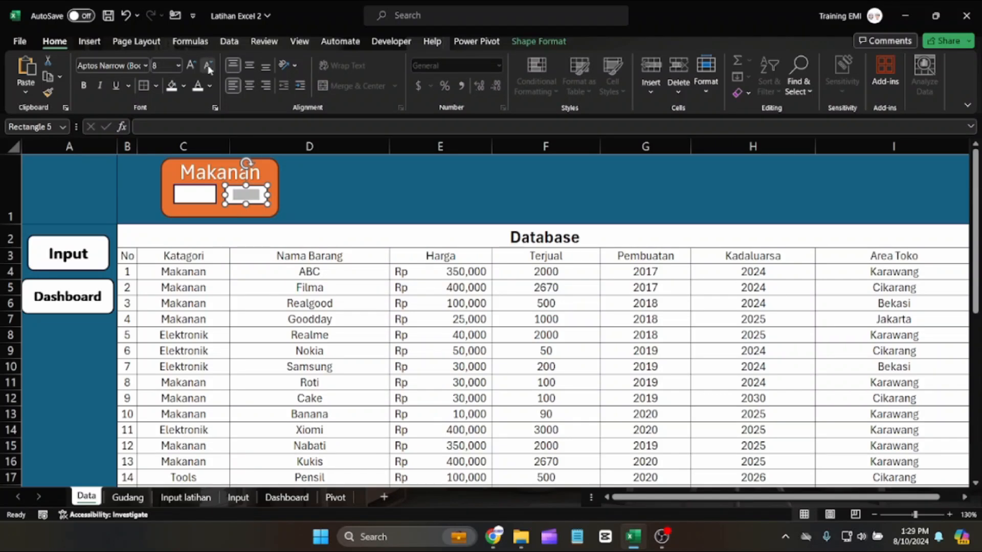
{"action": "left_click", "coordinate": [209, 86]}
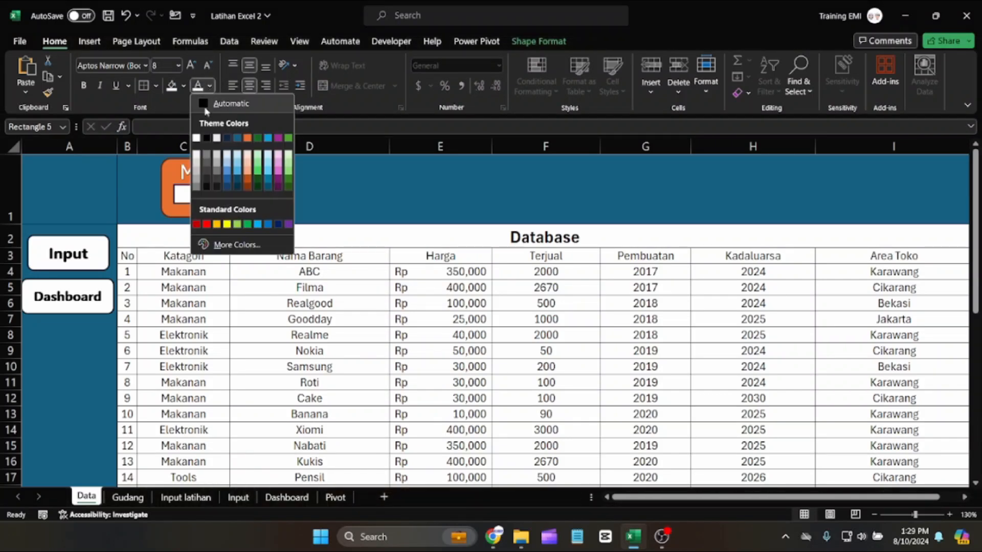
{"action": "left_click", "coordinate": [206, 139]}
{"action": "left_click", "coordinate": [358, 179]}
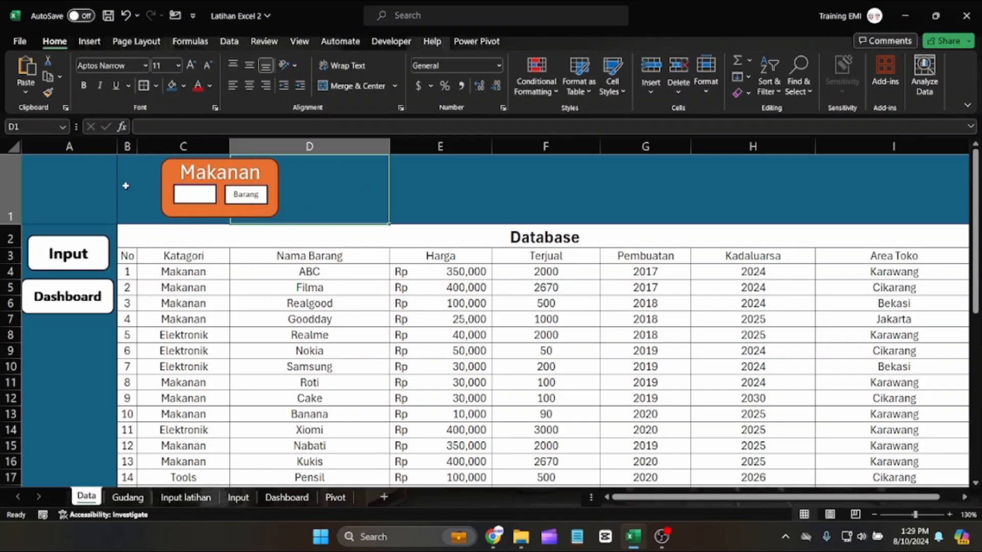
{"action": "left_click", "coordinate": [188, 194]}
{"action": "left_click", "coordinate": [78, 200]}
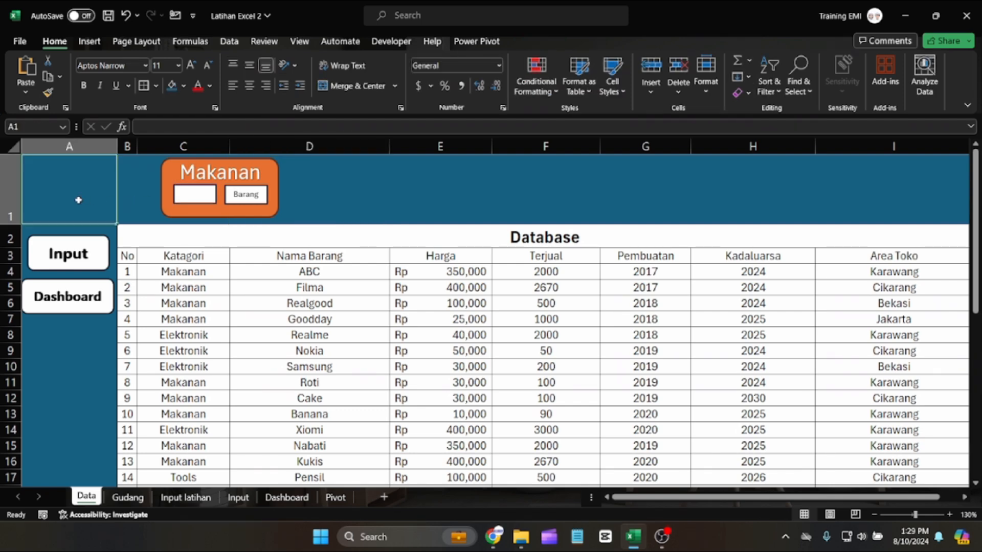
Group the Makanan title, both white rectangles and the orange shape, and duplicate the card three times along the header band.
{"action": "left_click", "coordinate": [220, 176]}
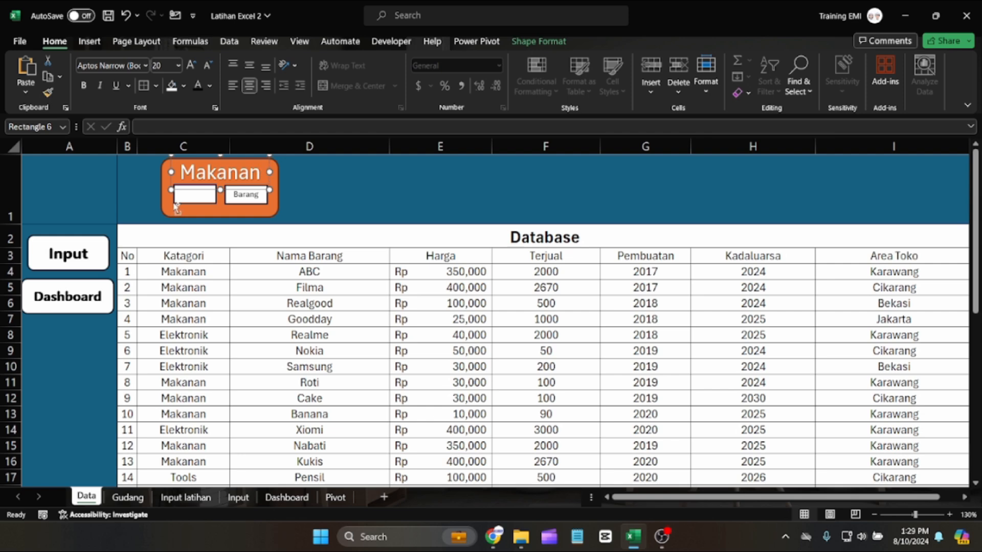
{"action": "left_click", "coordinate": [190, 203], "text": "ctrl"}
{"action": "left_click", "coordinate": [228, 203], "text": "ctrl"}
{"action": "left_click", "coordinate": [218, 215], "text": "ctrl"}
{"action": "right_click", "coordinate": [218, 215]}
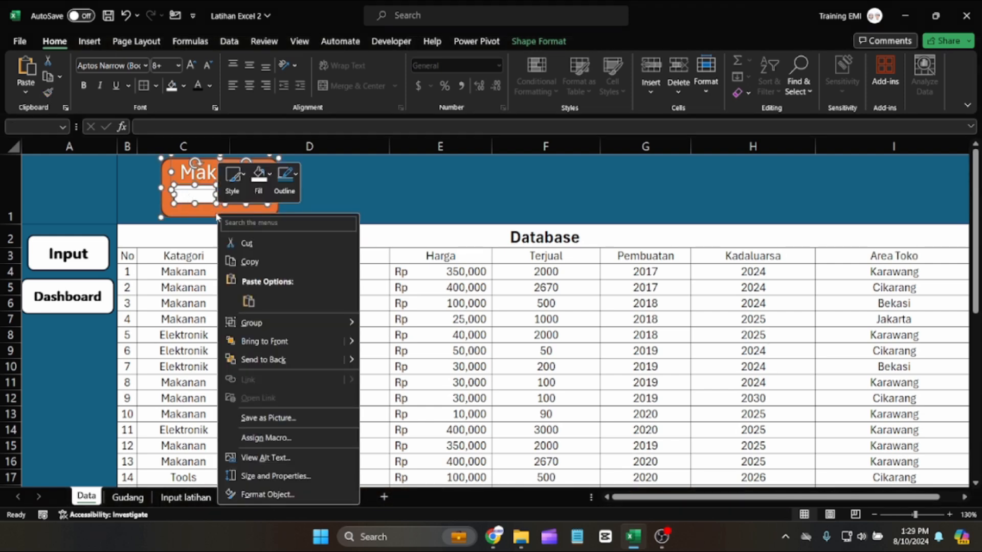
{"action": "mouse_move", "coordinate": [256, 328]}
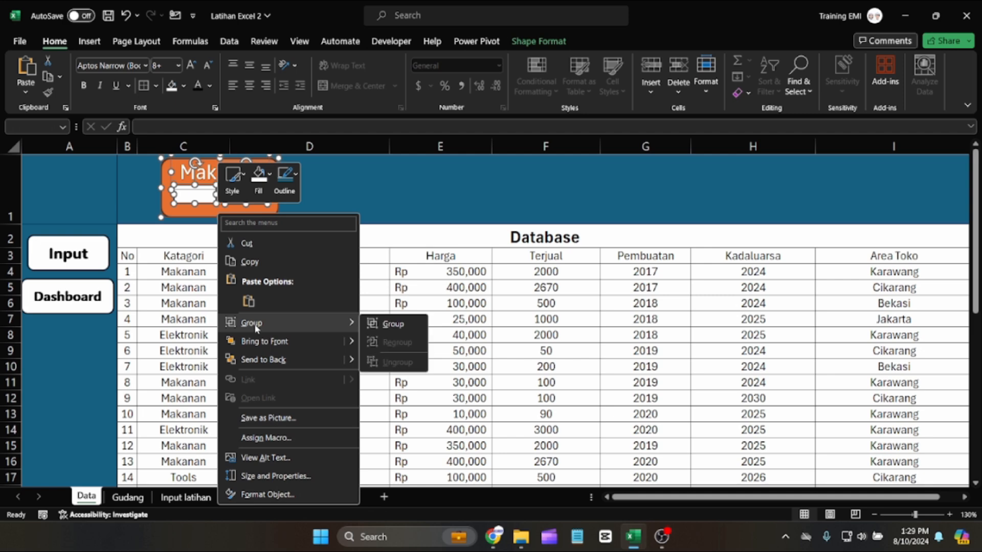
{"action": "left_click", "coordinate": [393, 323]}
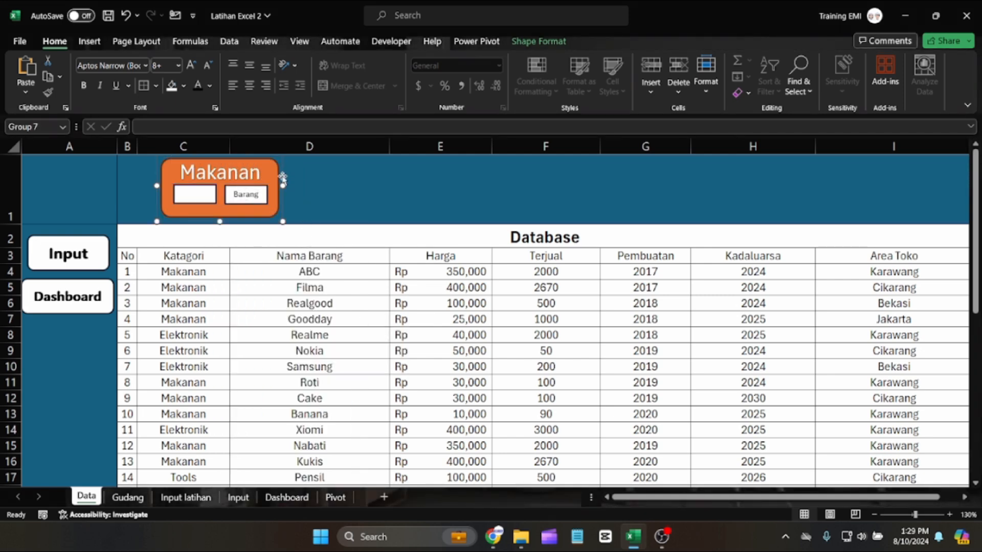
{"action": "left_click_drag", "start_coordinate": [282, 177], "coordinate": [697, 165], "text": "ctrl"}
Retitle the second card "Elektronik" and the third card "Tools".
{"action": "left_click", "coordinate": [366, 178]}
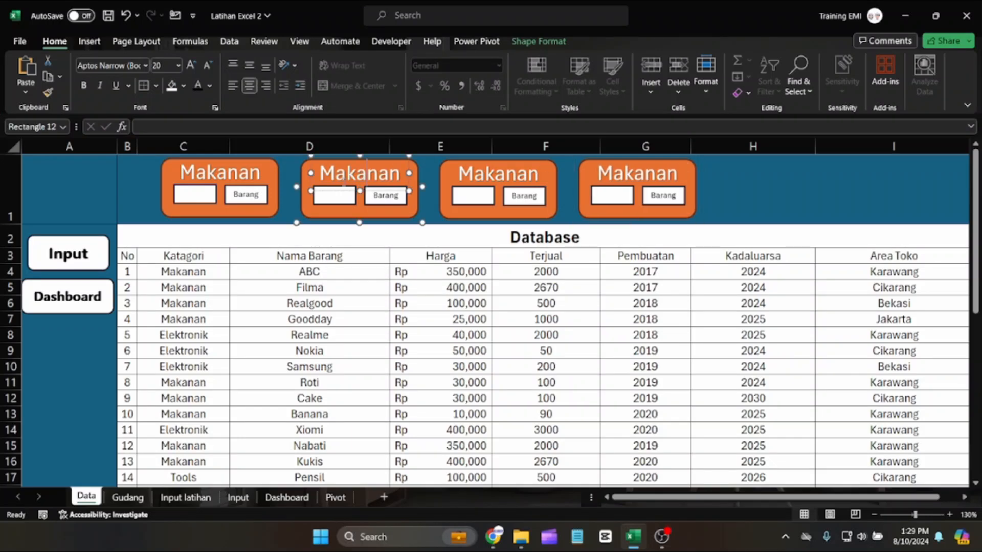
{"action": "left_click_drag", "start_coordinate": [319, 173], "coordinate": [407, 174]}
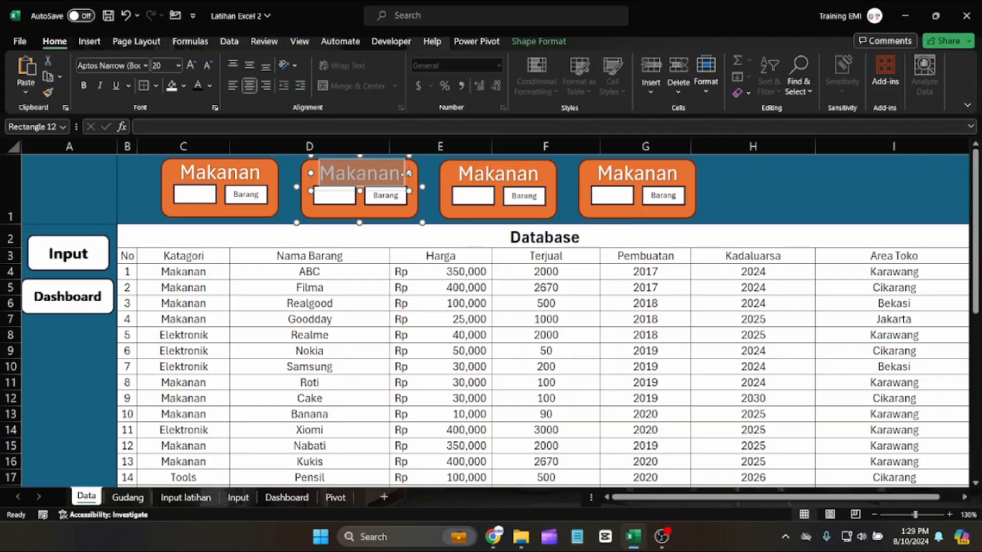
{"action": "type", "text": "Elektro"}
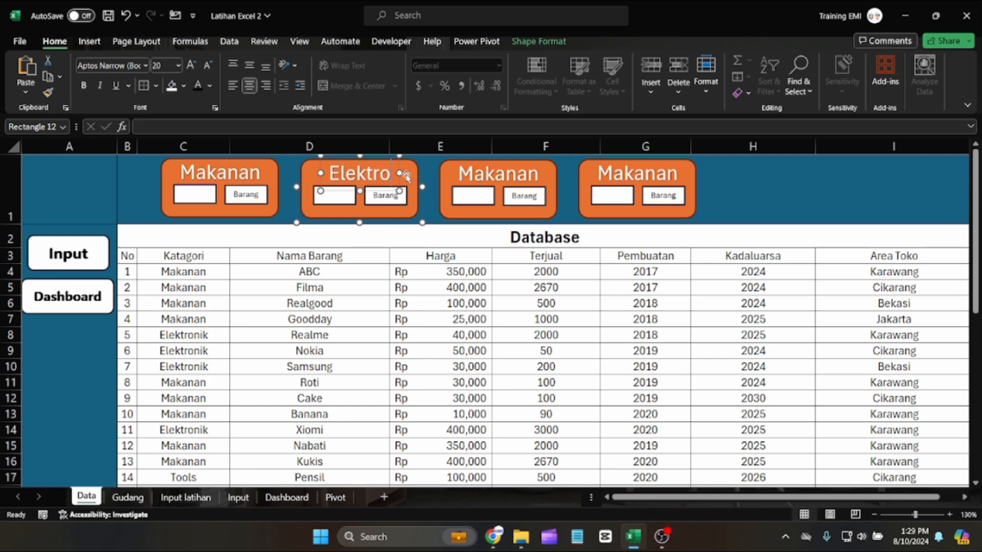
{"action": "type", "text": "nik"}
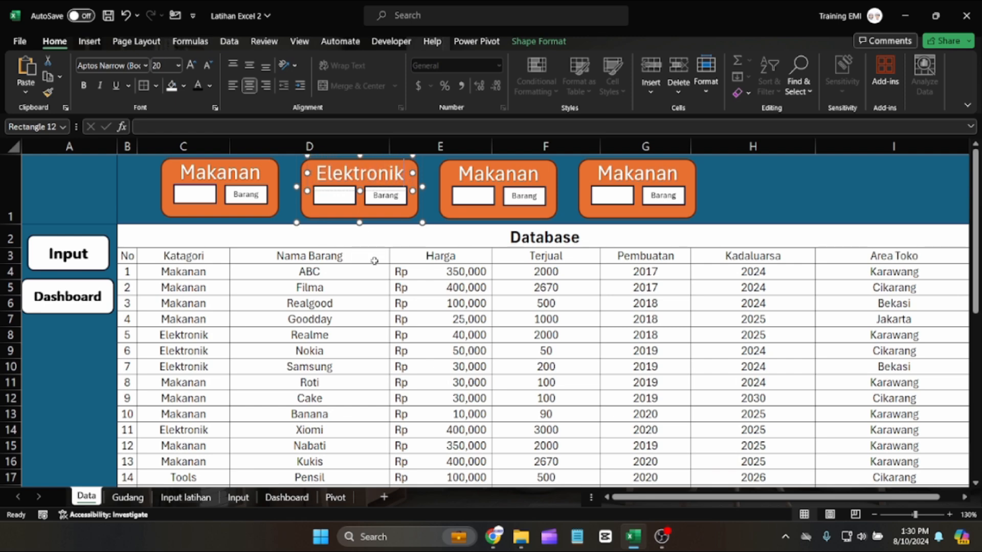
{"action": "left_click", "coordinate": [488, 173]}
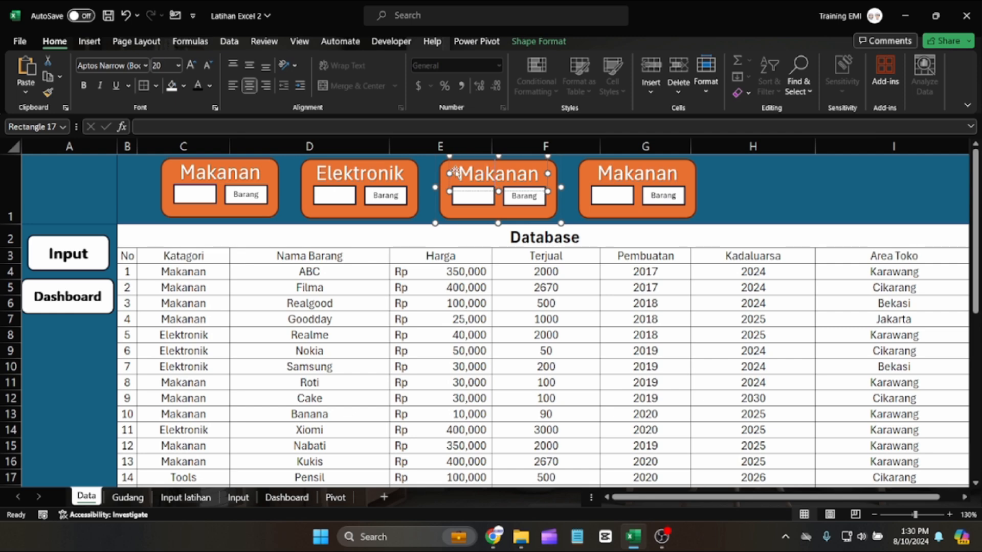
{"action": "left_click_drag", "start_coordinate": [459, 173], "coordinate": [561, 180]}
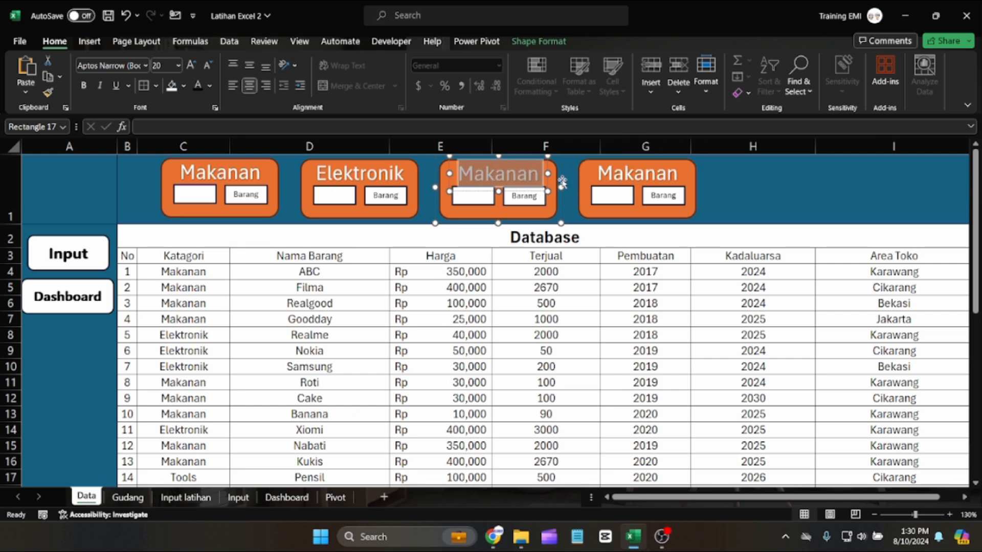
{"action": "type", "text": "Tools"}
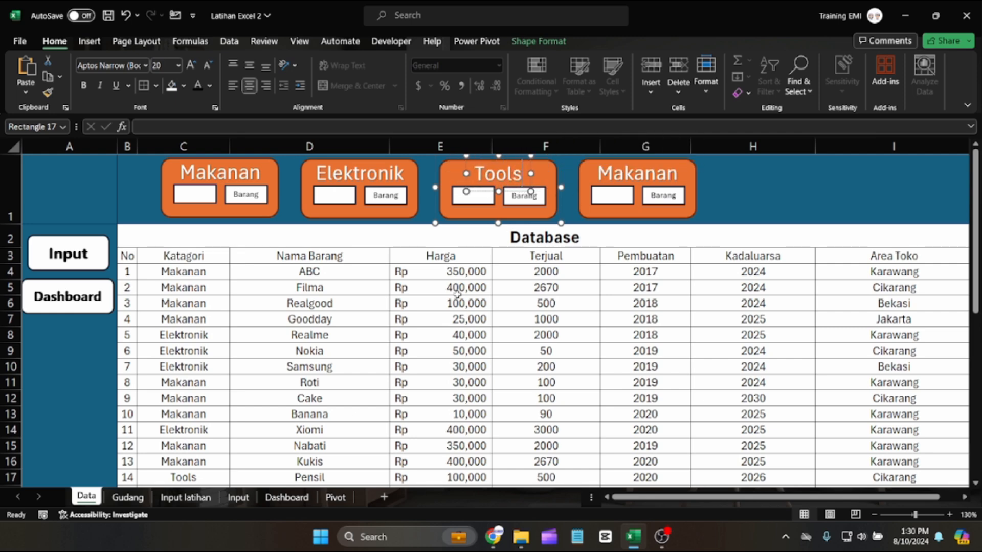
Check the categories in the Katagori column and retitle the fourth card "Pendingin".
{"action": "left_click", "coordinate": [449, 318]}
{"action": "scroll", "coordinate": [182, 326], "scroll_direction": "down", "scroll_amount": 2}
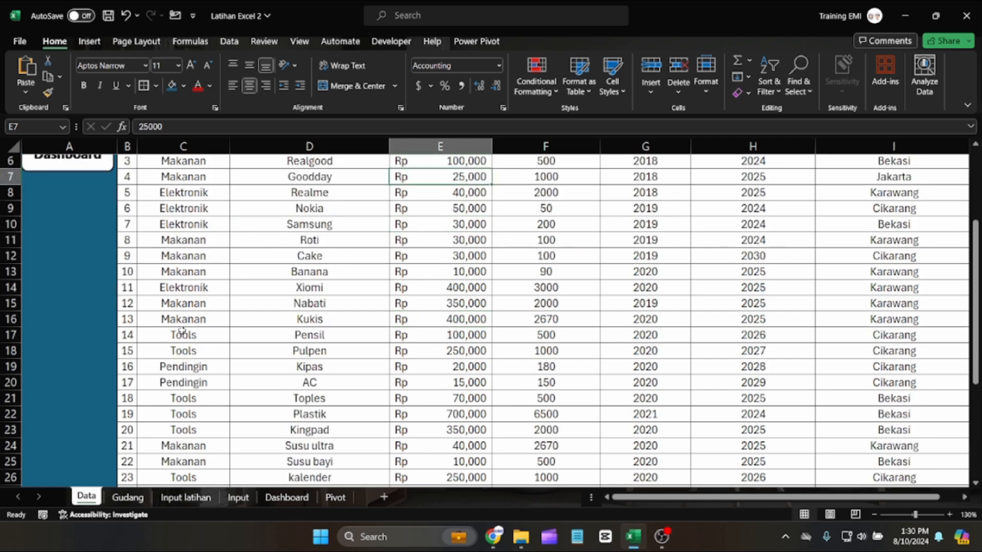
{"action": "scroll", "coordinate": [181, 331], "scroll_direction": "up", "scroll_amount": 2}
{"action": "left_click", "coordinate": [614, 212]}
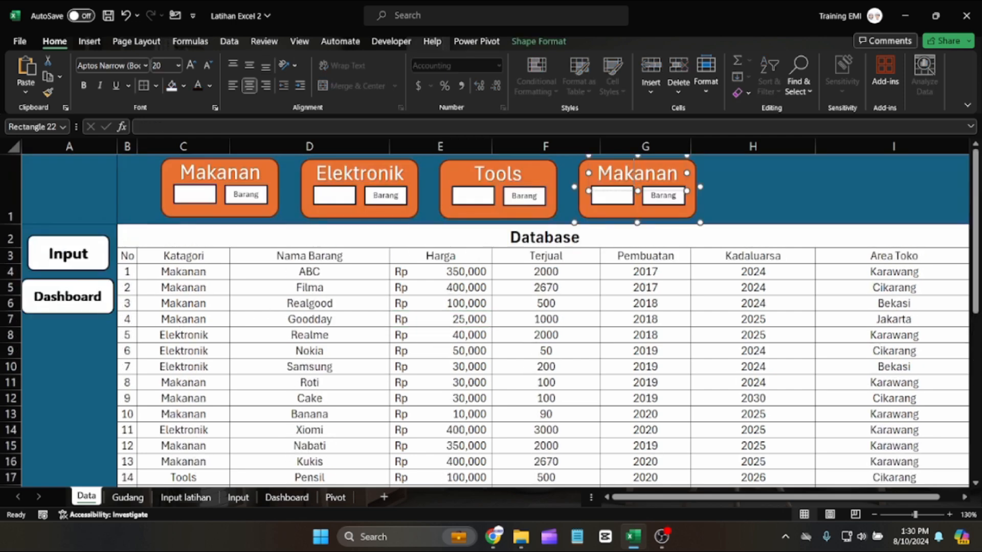
{"action": "double_click", "coordinate": [680, 174]}
{"action": "type", "text": "P"}
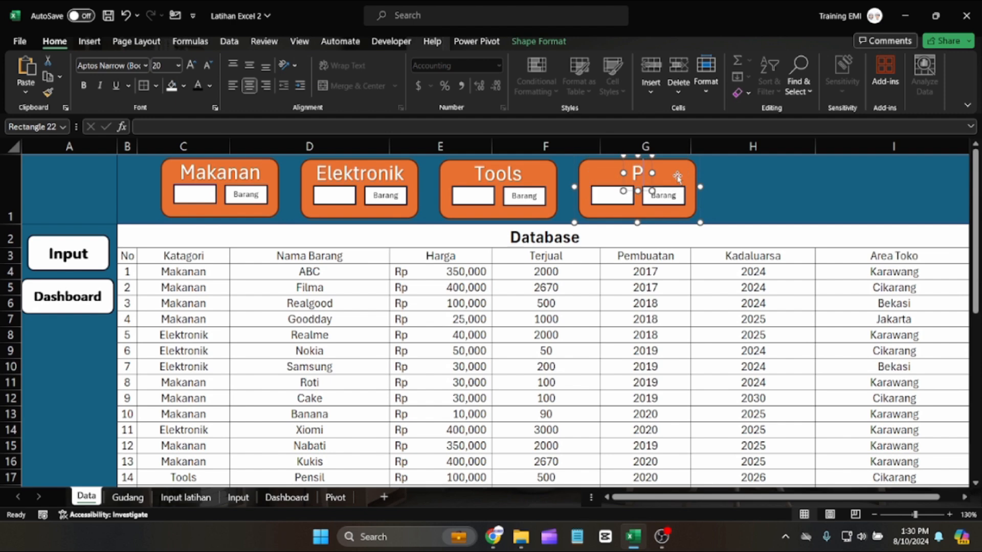
{"action": "type", "text": "ending"}
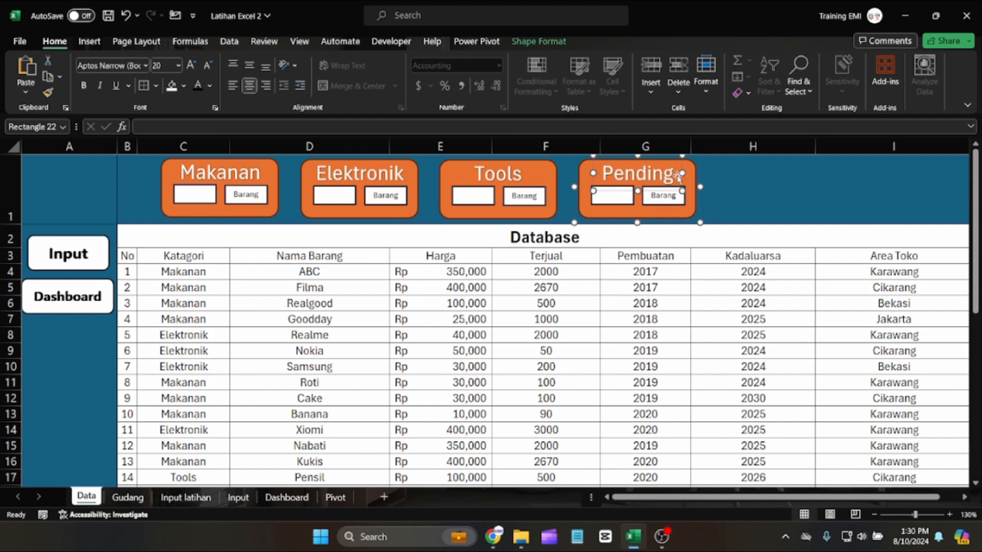
{"action": "type", "text": "in"}
{"action": "left_click", "coordinate": [761, 179]}
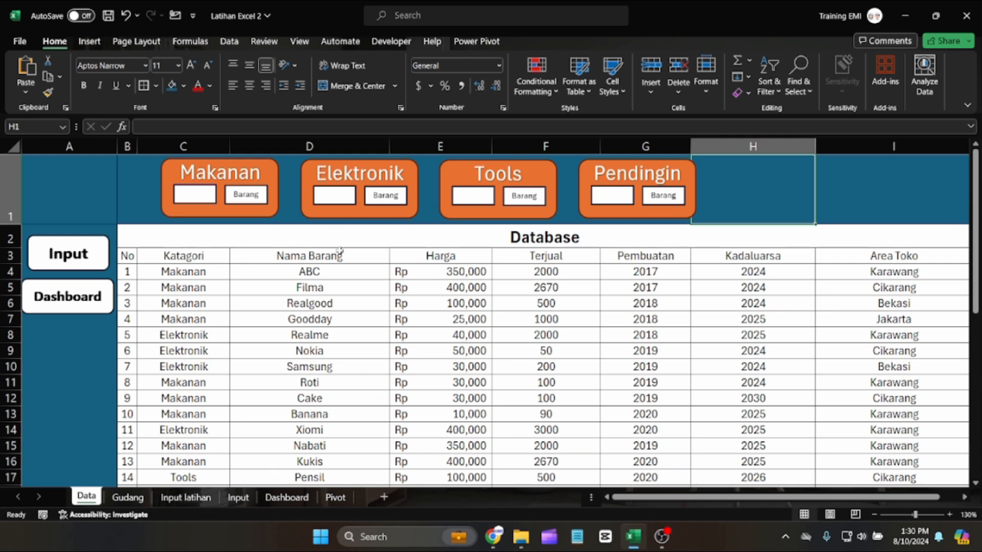
{"action": "left_click", "coordinate": [342, 338]}
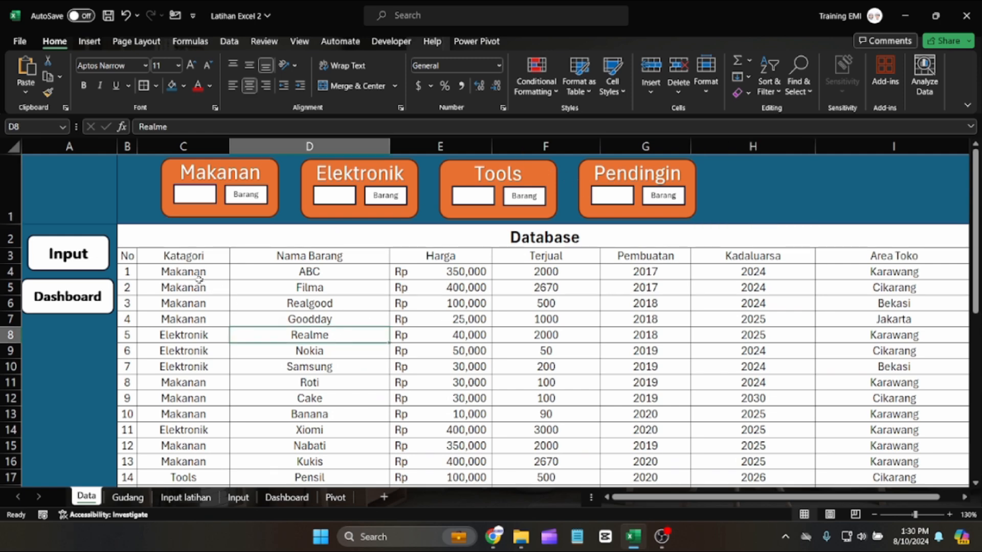
{"action": "left_click", "coordinate": [280, 361]}
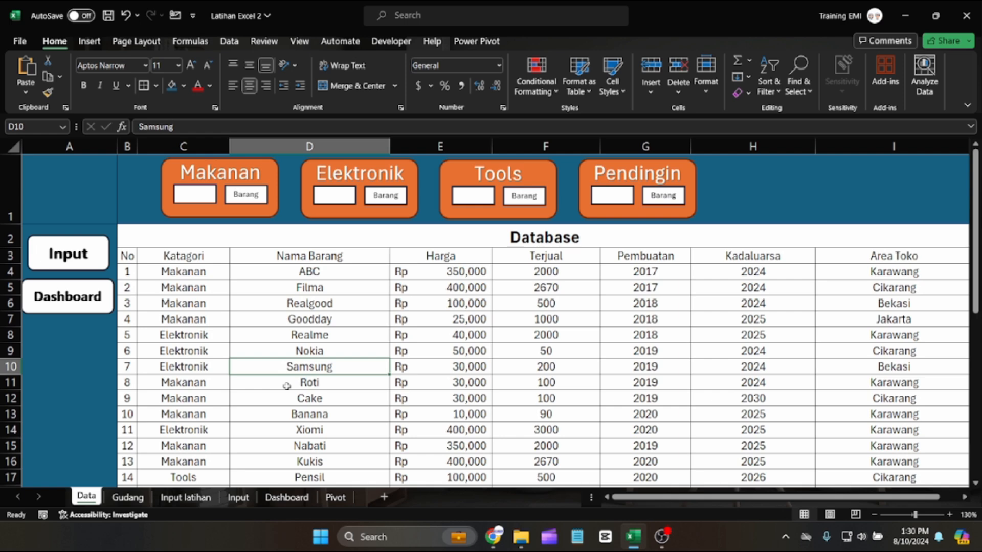
Insert a PivotTable on a new worksheet from the database range B3:I33 of the Data sheet.
{"action": "left_click", "coordinate": [128, 256]}
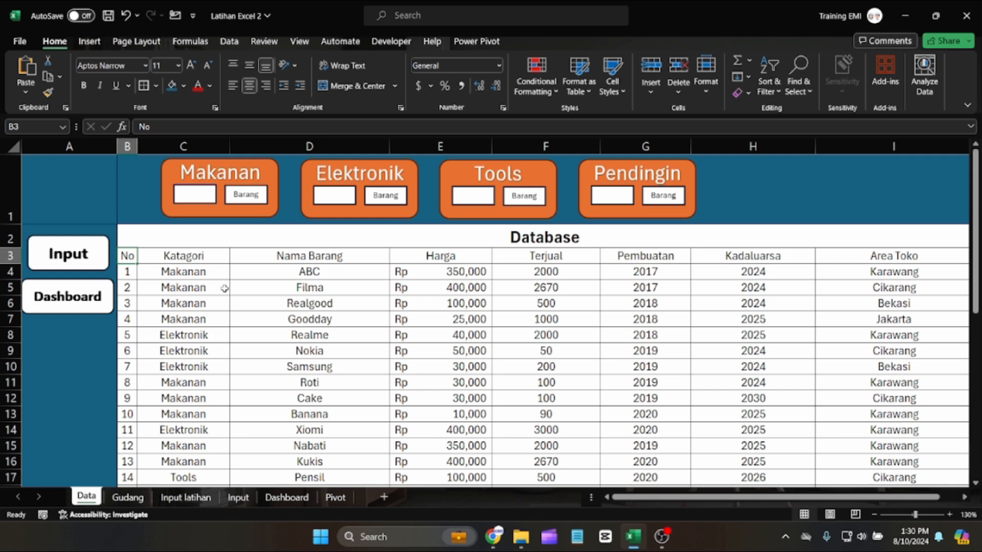
{"action": "key", "text": "ctrl+shift+Right"}
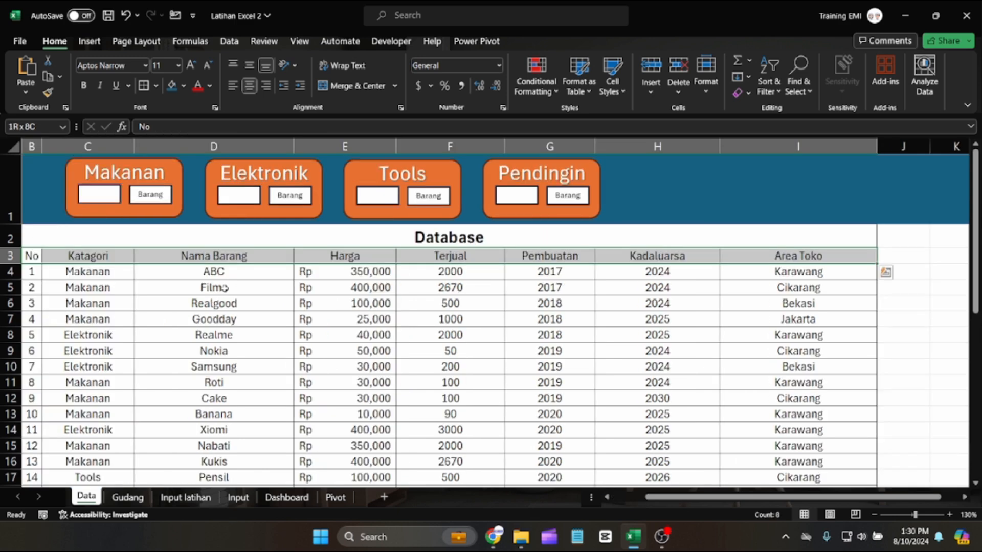
{"action": "key", "text": "ctrl+shift+Down"}
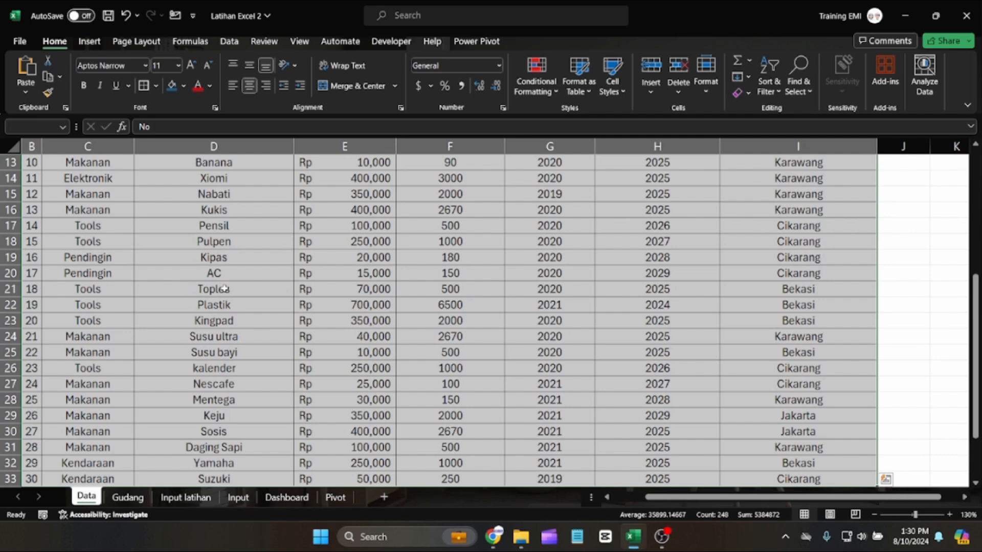
{"action": "left_click", "coordinate": [632, 491]}
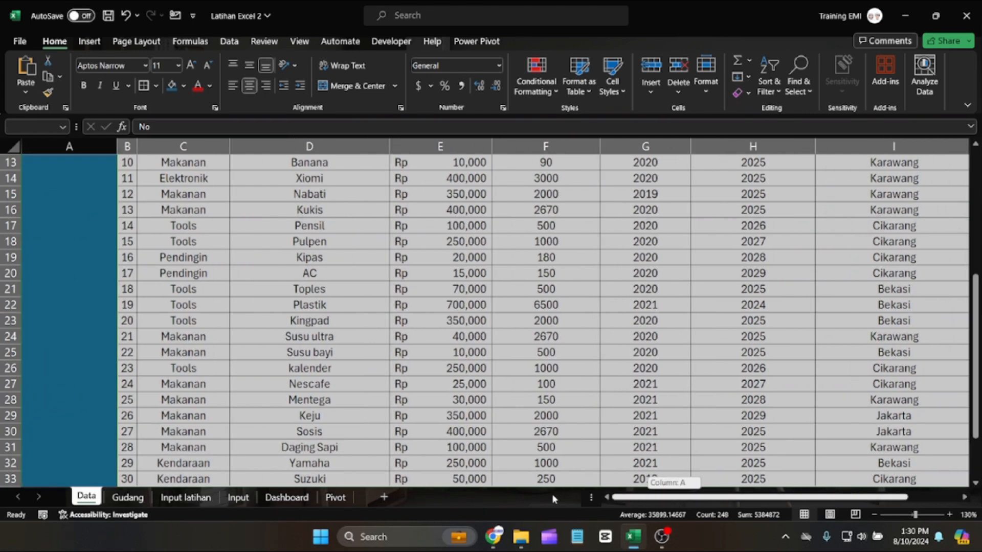
{"action": "scroll", "coordinate": [310, 385], "scroll_direction": "up", "scroll_amount": 4}
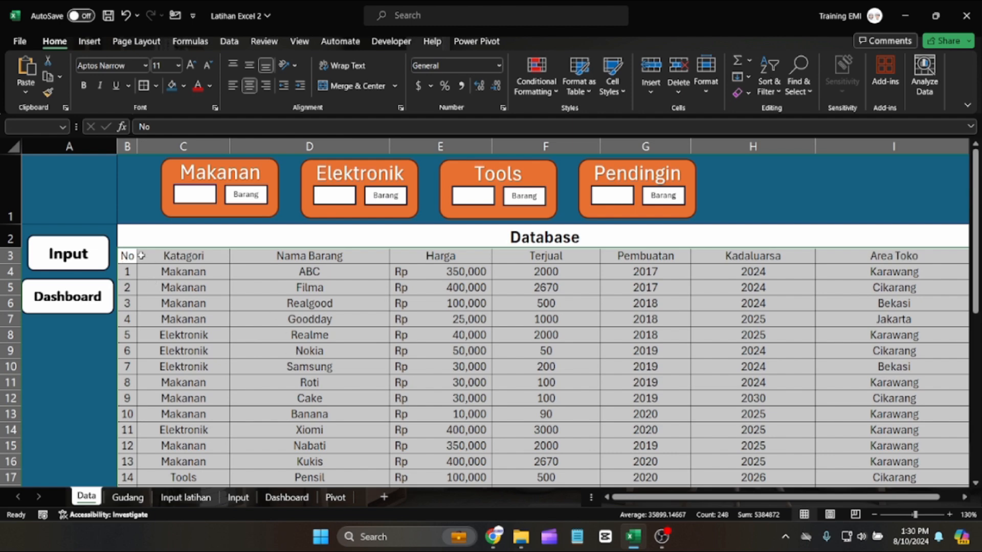
{"action": "left_click", "coordinate": [81, 43]}
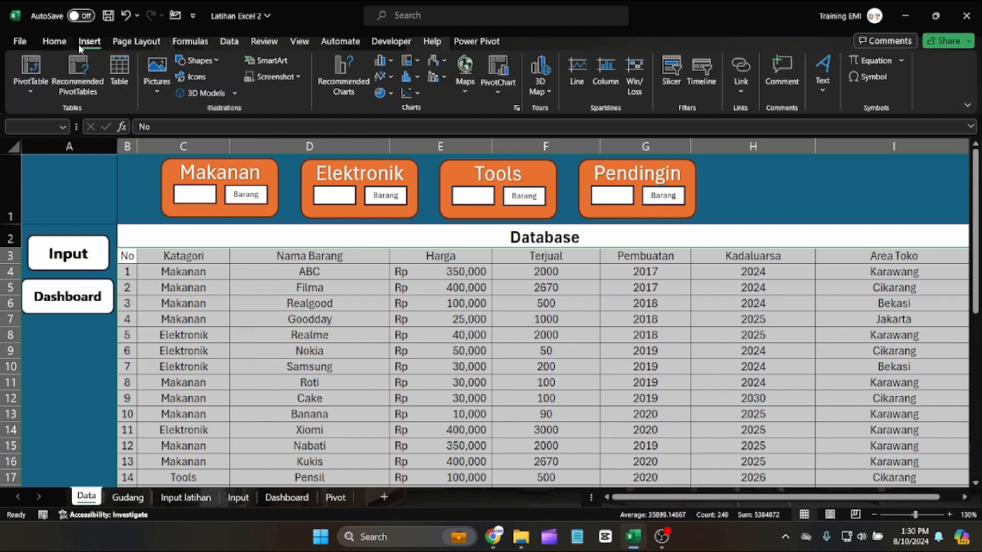
{"action": "left_click", "coordinate": [32, 90]}
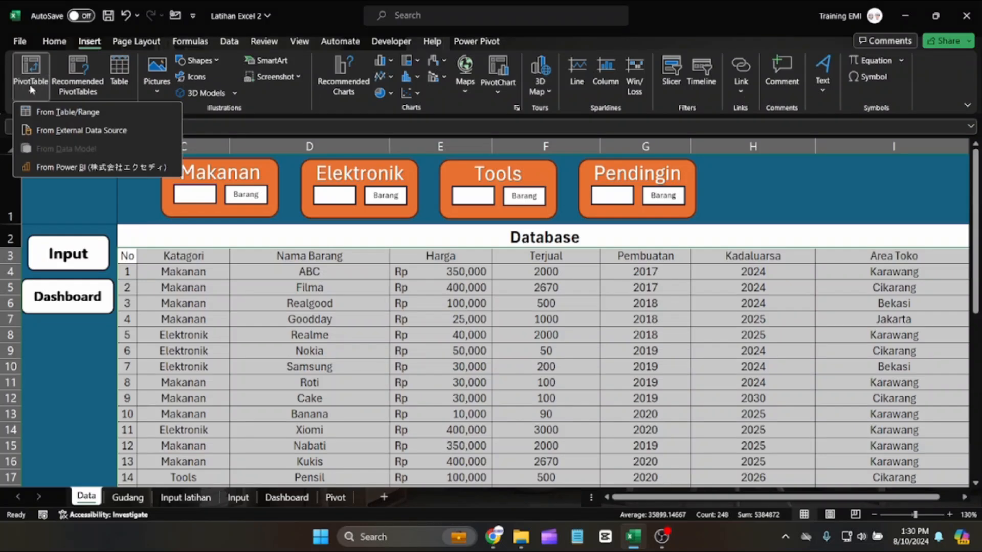
{"action": "left_click", "coordinate": [67, 111]}
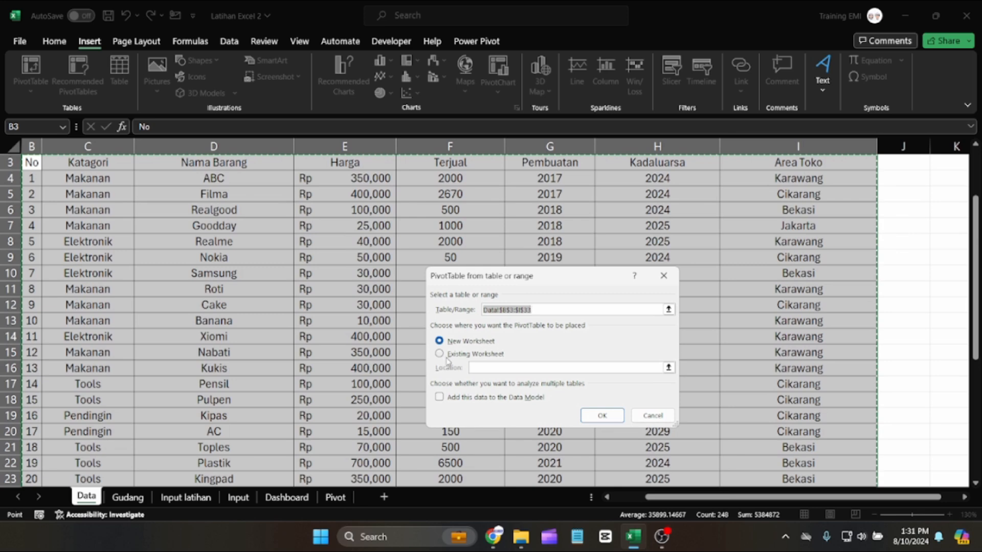
{"action": "left_click", "coordinate": [602, 416]}
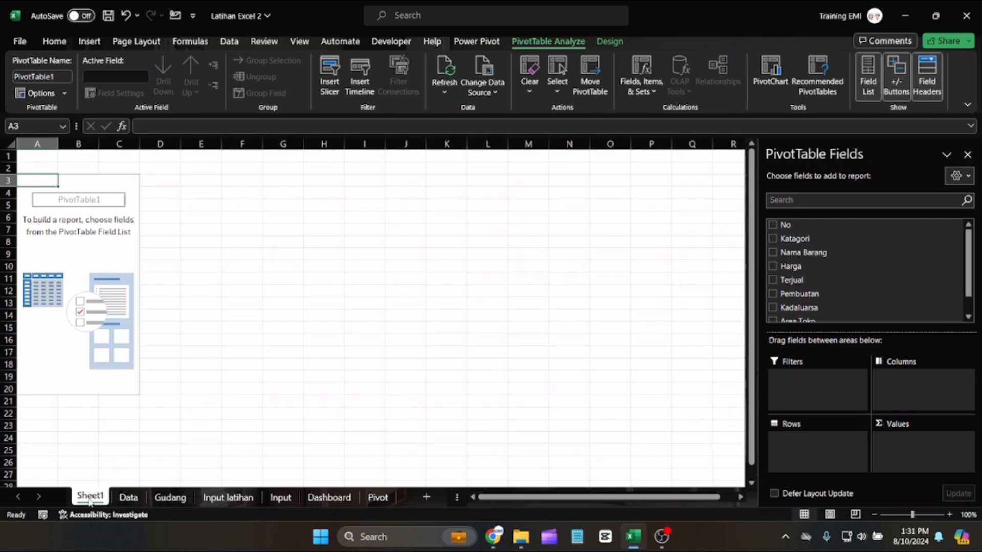
Move the new PivotTable sheet directly after the Data sheet and return to it.
{"action": "left_click_drag", "start_coordinate": [92, 499], "coordinate": [145, 496]}
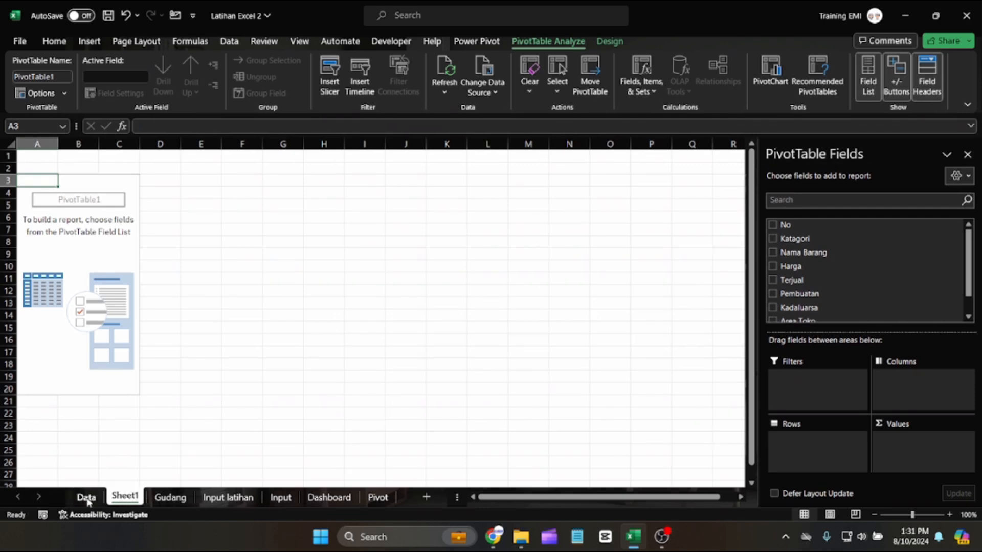
{"action": "left_click", "coordinate": [86, 499]}
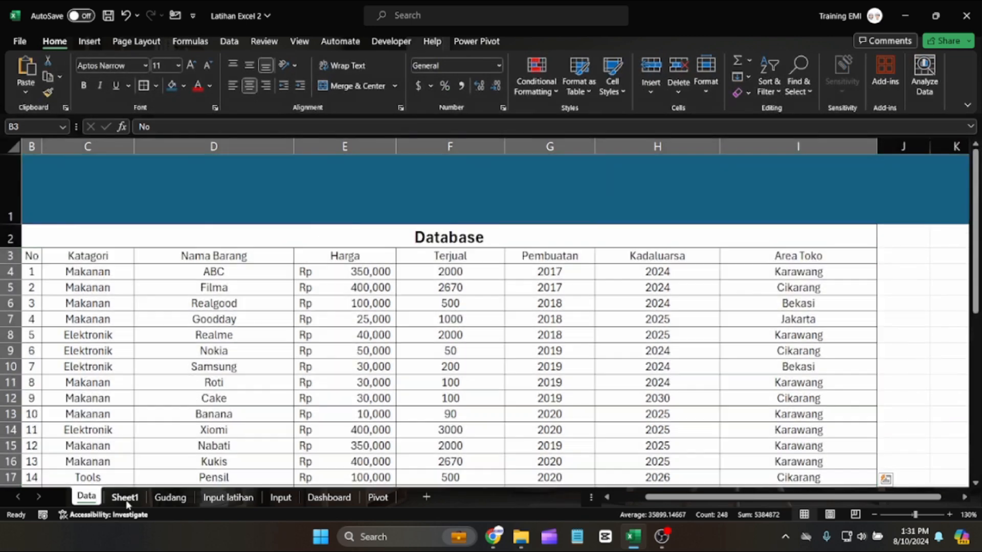
{"action": "left_click", "coordinate": [125, 497]}
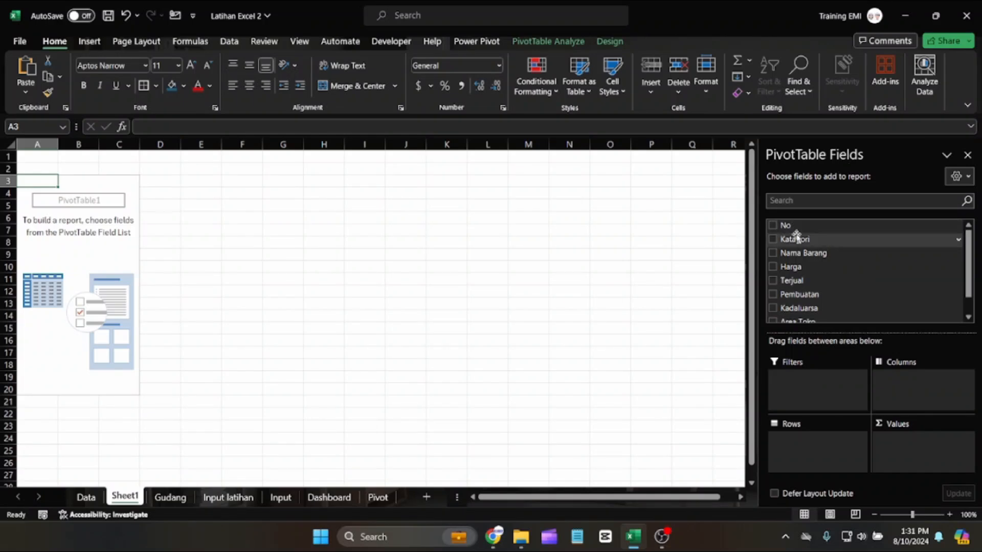
Add Katagori to the PivotTable's rows and again to its values as a count.
{"action": "scroll", "coordinate": [799, 260], "scroll_direction": "down", "scroll_amount": 2}
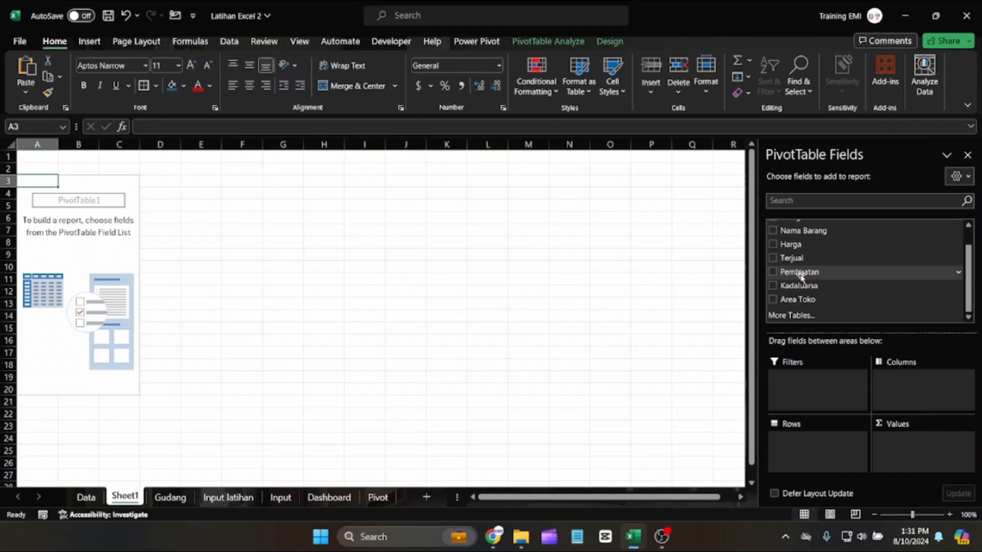
{"action": "scroll", "coordinate": [801, 277], "scroll_direction": "up", "scroll_amount": 2}
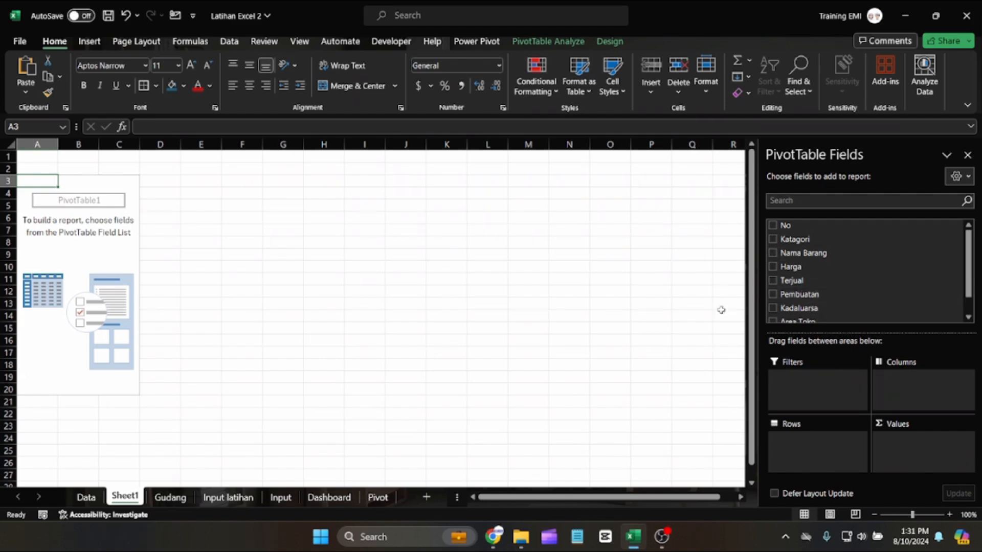
{"action": "left_click_drag", "start_coordinate": [808, 239], "coordinate": [813, 441]}
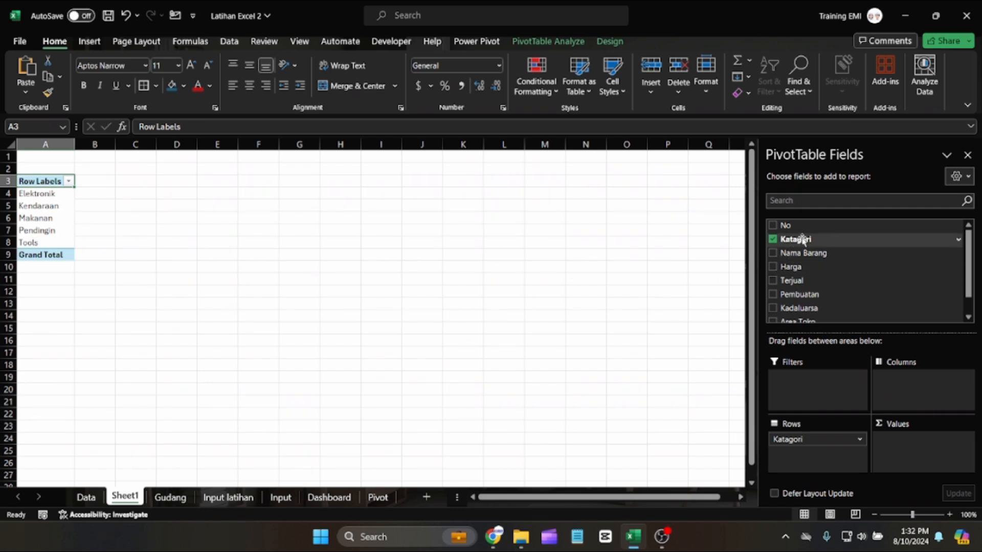
{"action": "left_click_drag", "start_coordinate": [804, 245], "coordinate": [932, 440]}
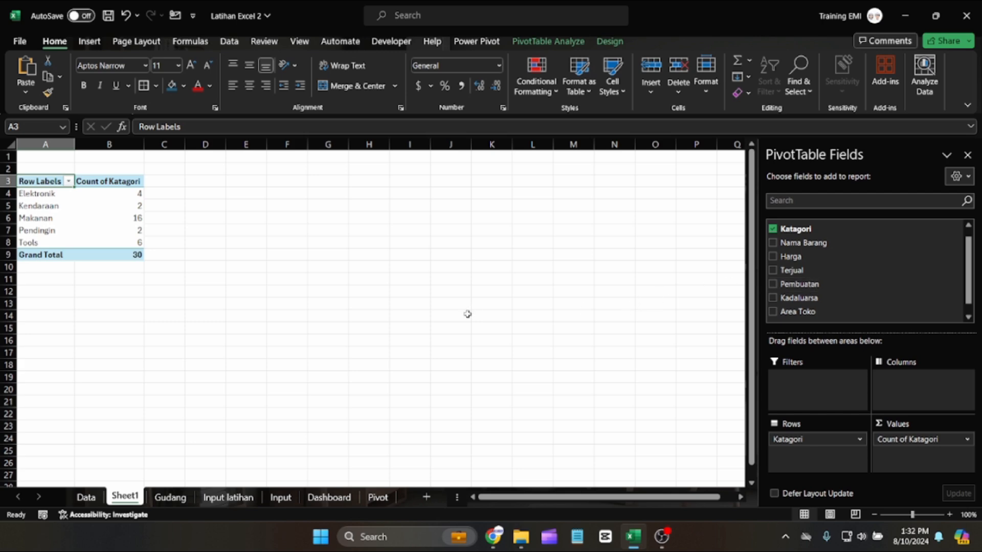
{"action": "left_click", "coordinate": [697, 350]}
Duplicate the category PivotTable below the original, starting at cell A12.
{"action": "left_click_drag", "start_coordinate": [29, 181], "coordinate": [110, 254]}
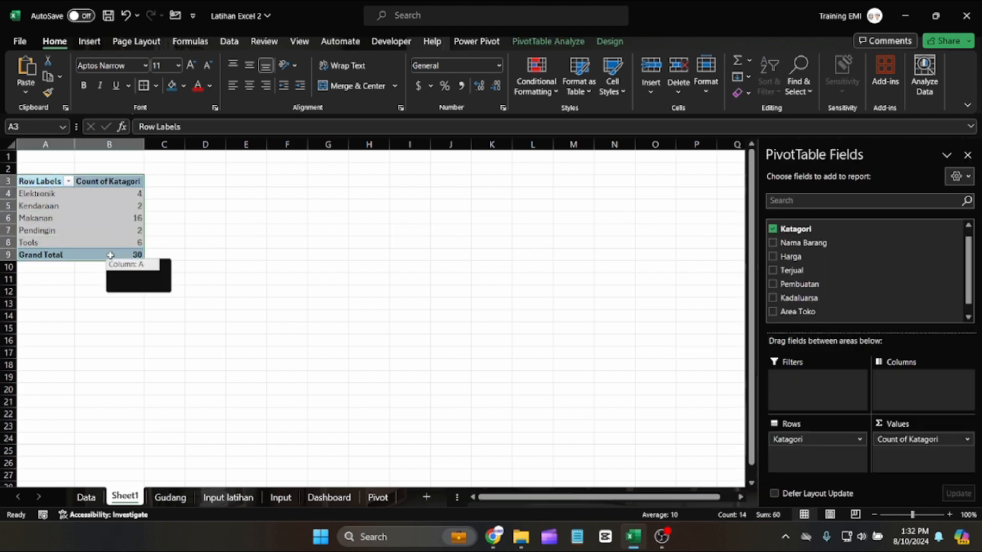
{"action": "key", "text": "ctrl+c"}
{"action": "left_click", "coordinate": [52, 295]}
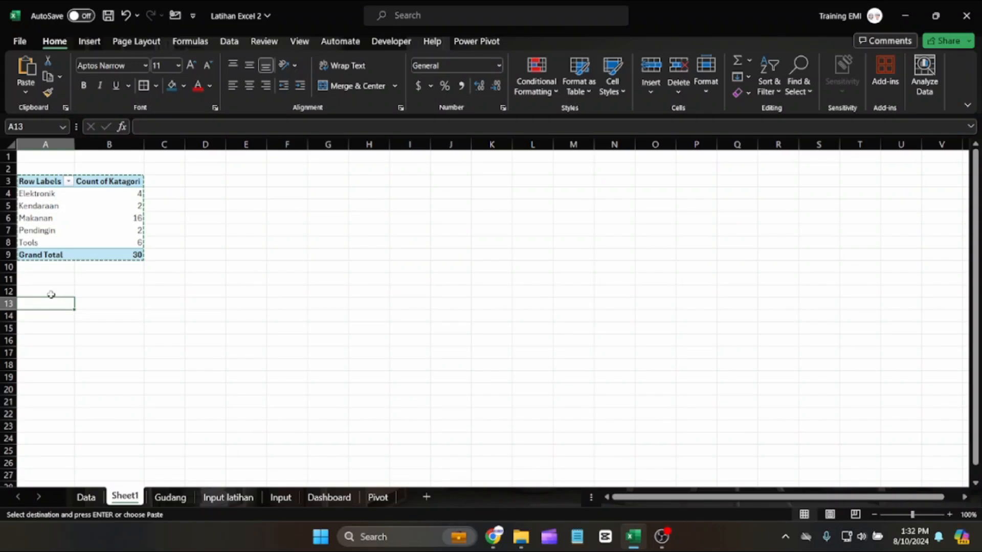
{"action": "key", "text": "ctrl+v"}
{"action": "left_click", "coordinate": [186, 281]}
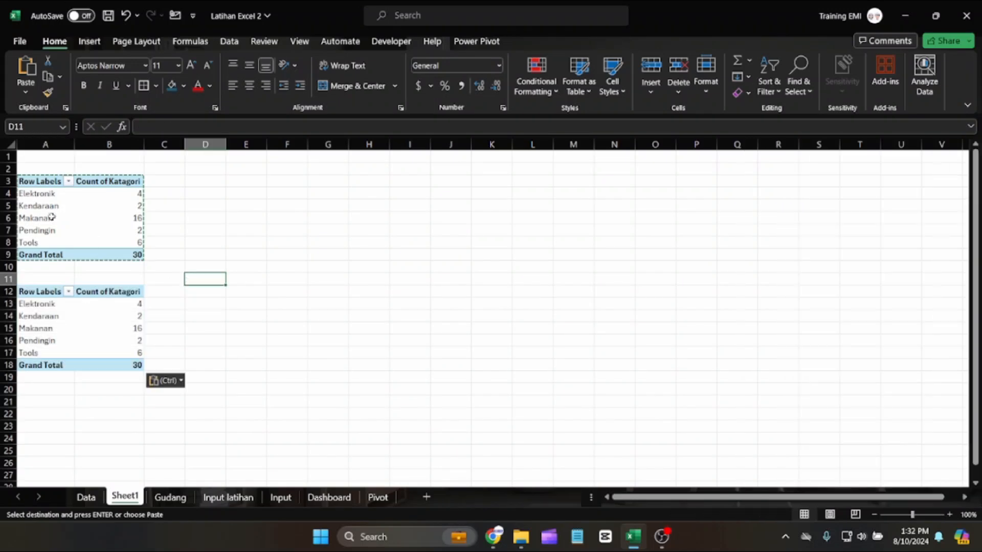
Enter the title "Jumlah barang per katagori" in cell A2 above the first PivotTable.
{"action": "left_click", "coordinate": [27, 167]}
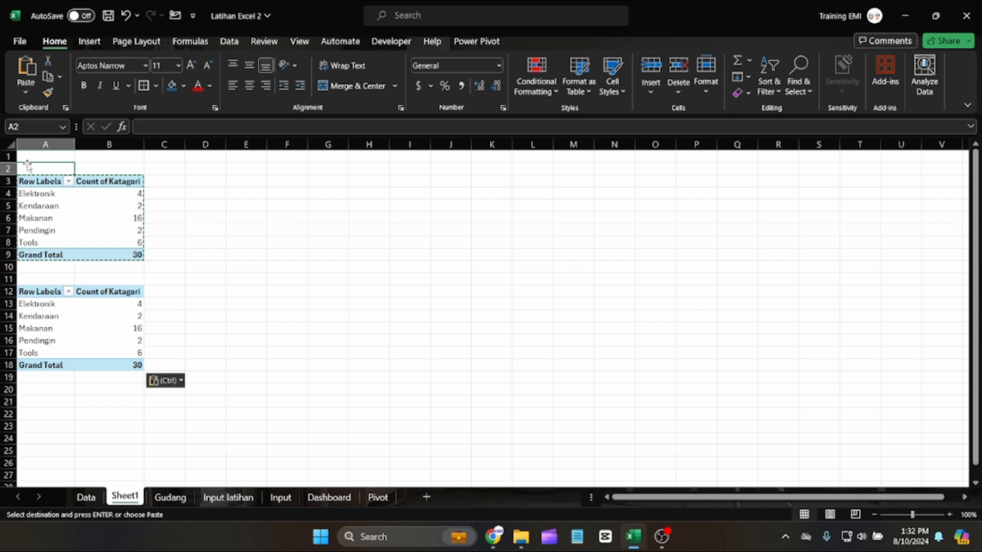
{"action": "type", "text": "Jurnal"}
{"action": "key", "text": "BackSpace"}
{"action": "key", "text": "BackSpace"}
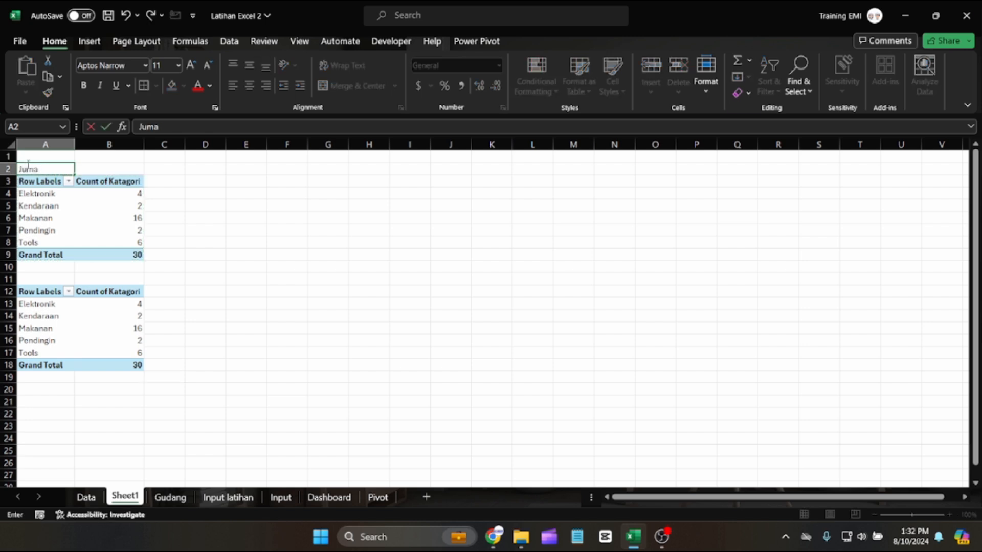
{"action": "type", "text": "lah barang per katagori"}
{"action": "key", "text": "Return"}
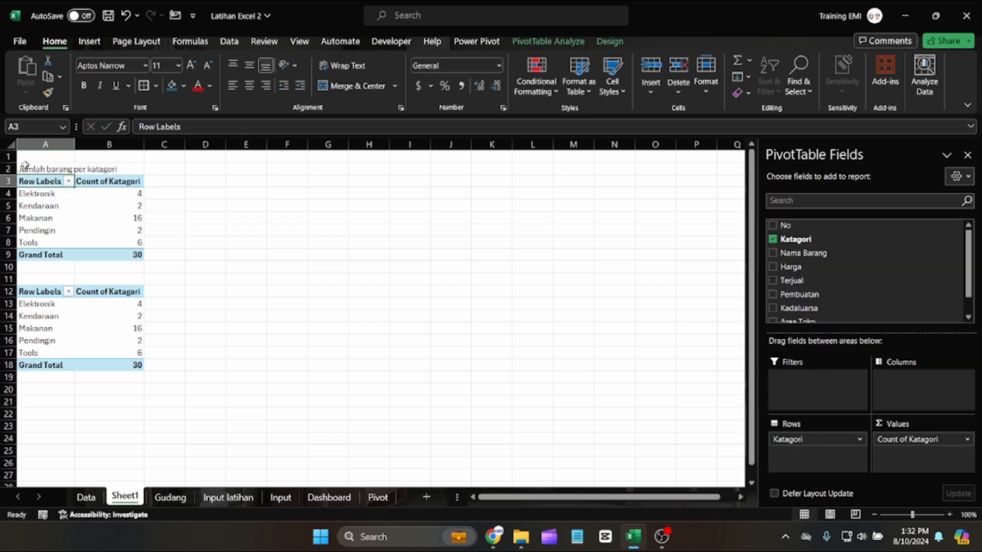
In the second PivotTable, replace the Katagori count in the values with the sum of Terjual.
{"action": "left_click", "coordinate": [38, 293]}
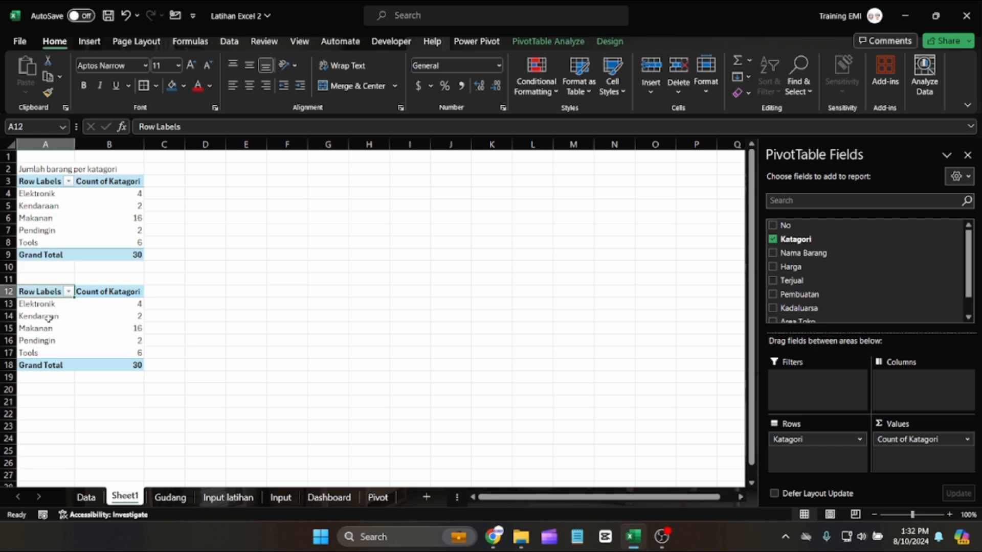
{"action": "left_click_drag", "start_coordinate": [914, 440], "coordinate": [846, 271]}
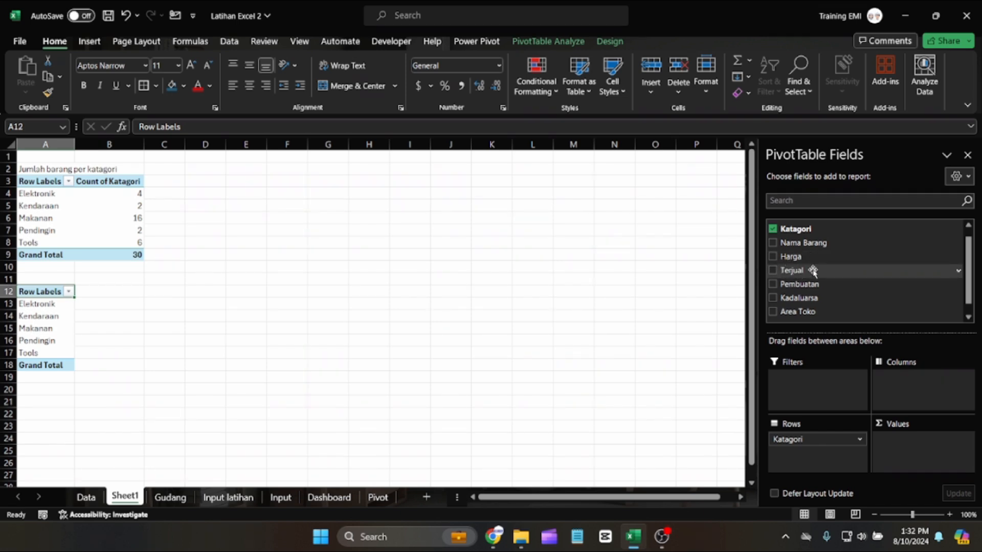
{"action": "left_click_drag", "start_coordinate": [797, 273], "coordinate": [896, 438]}
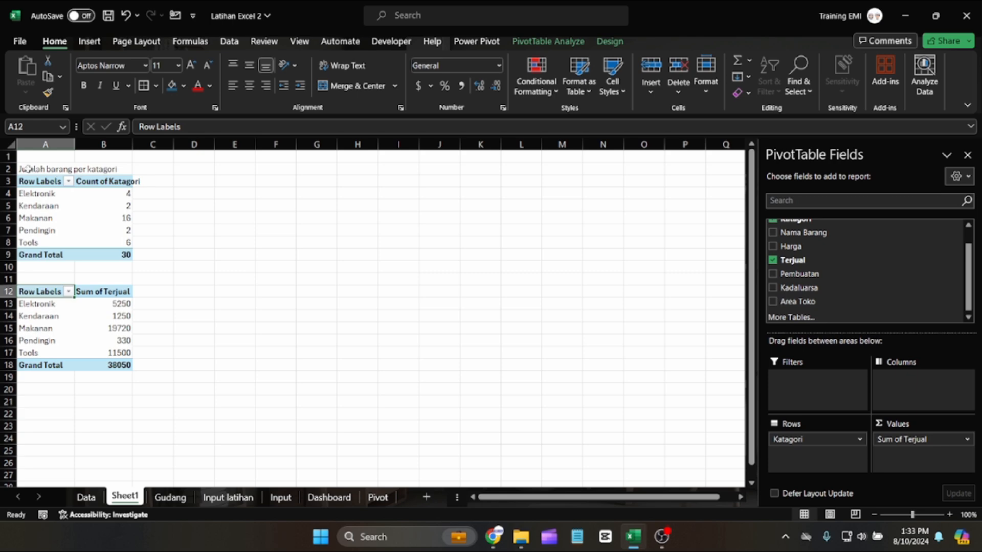
Change the first PivotTable's title in A2 to "Jumlah item barang per katagori".
{"action": "left_click", "coordinate": [63, 169]}
{"action": "left_click", "coordinate": [177, 126]}
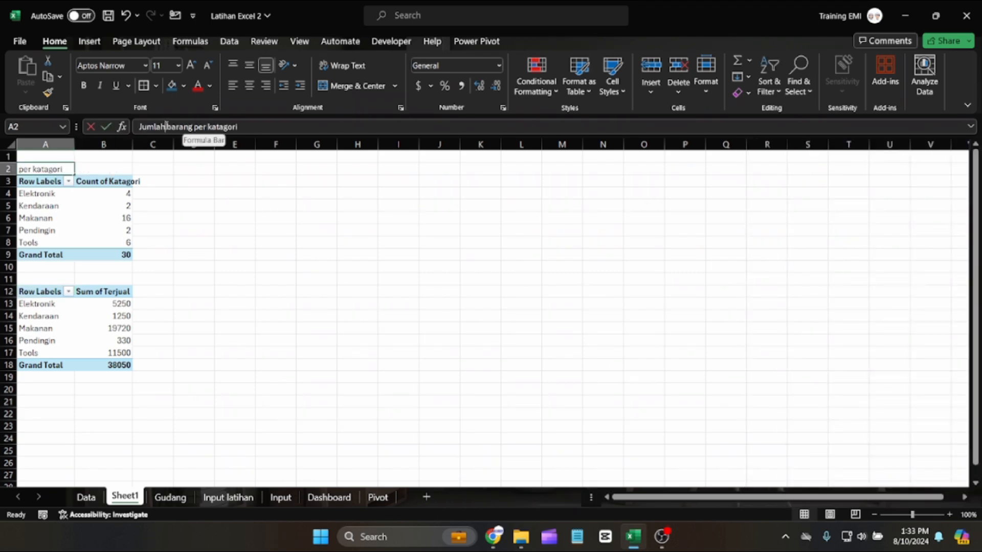
{"action": "type", "text": "item"}
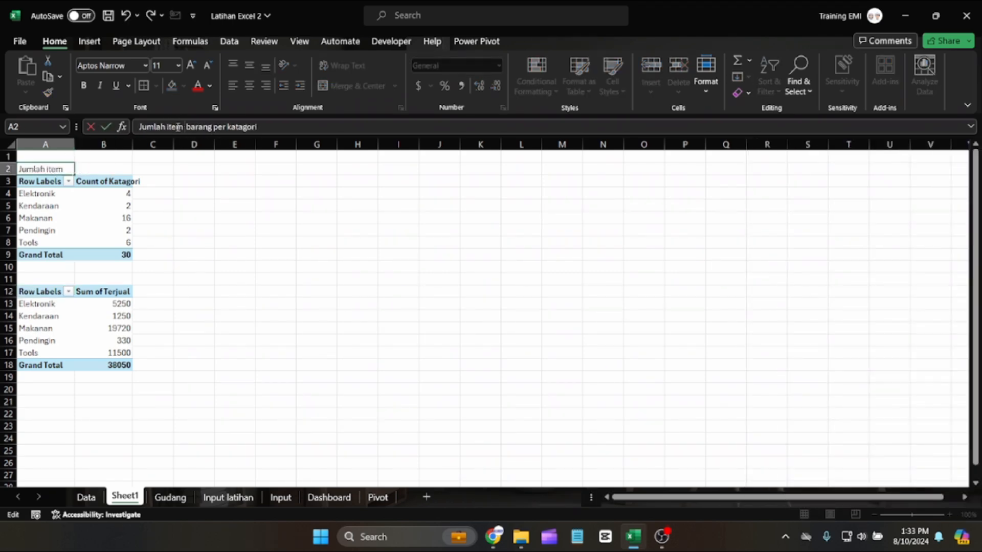
Enter the title "Jumlah barang terjual per katagori" in cell A11 above the second PivotTable.
{"action": "left_click", "coordinate": [52, 277]}
{"action": "type", "text": "Jumlah barang terjual berda"}
{"action": "key", "text": "BackSpace"}
{"action": "key", "text": "BackSpace"}
{"action": "key", "text": "BackSpace"}
{"action": "key", "text": "BackSpace"}
{"action": "key", "text": "BackSpace"}
{"action": "key", "text": "BackSpace"}
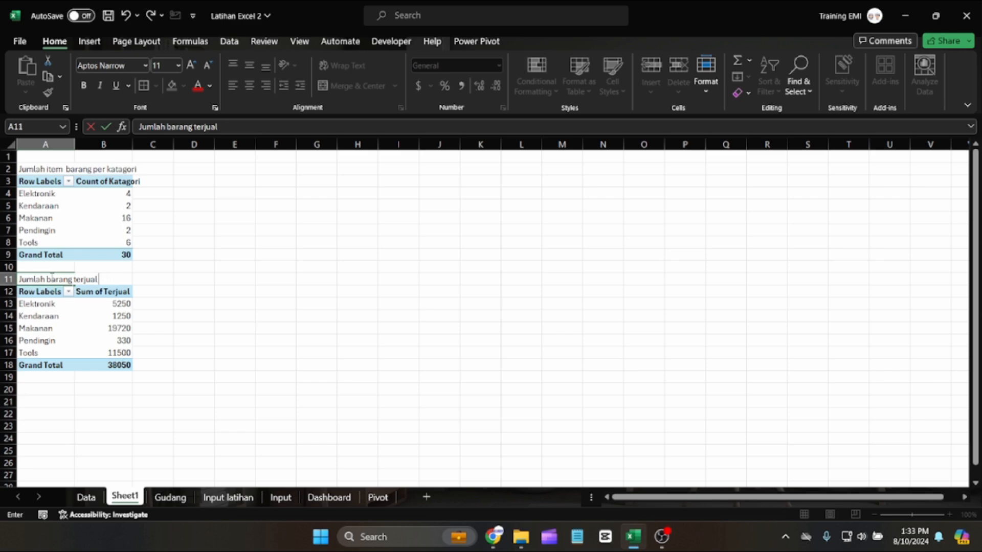
{"action": "type", "text": "per katagori"}
{"action": "key", "text": "Return"}
Set the PivotTable at A20 to sum Terjual by Area Toko and title it "Jumlah barang terjual per area" in A19.
{"action": "left_click_drag", "start_coordinate": [795, 299], "coordinate": [809, 448]}
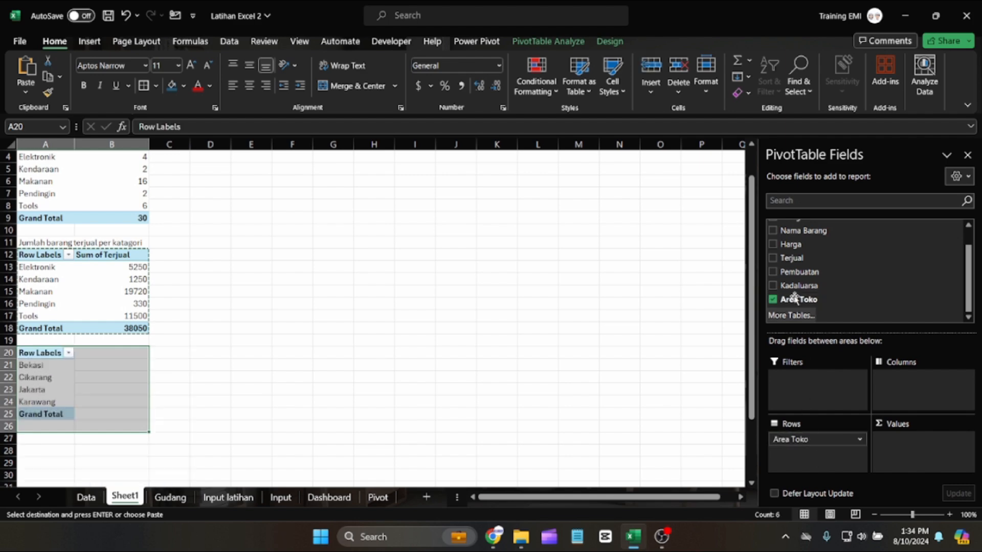
{"action": "left_click_drag", "start_coordinate": [790, 258], "coordinate": [913, 444]}
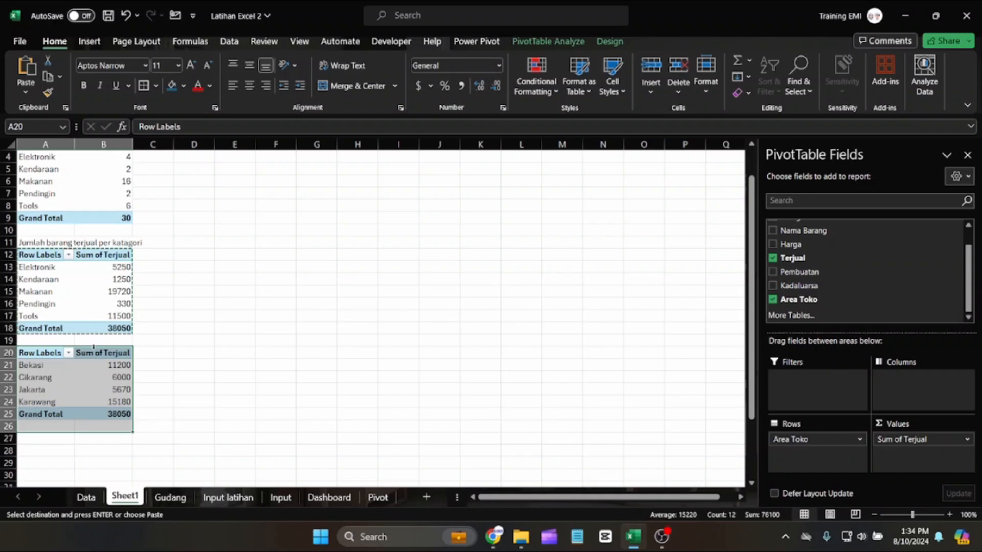
{"action": "left_click", "coordinate": [44, 341]}
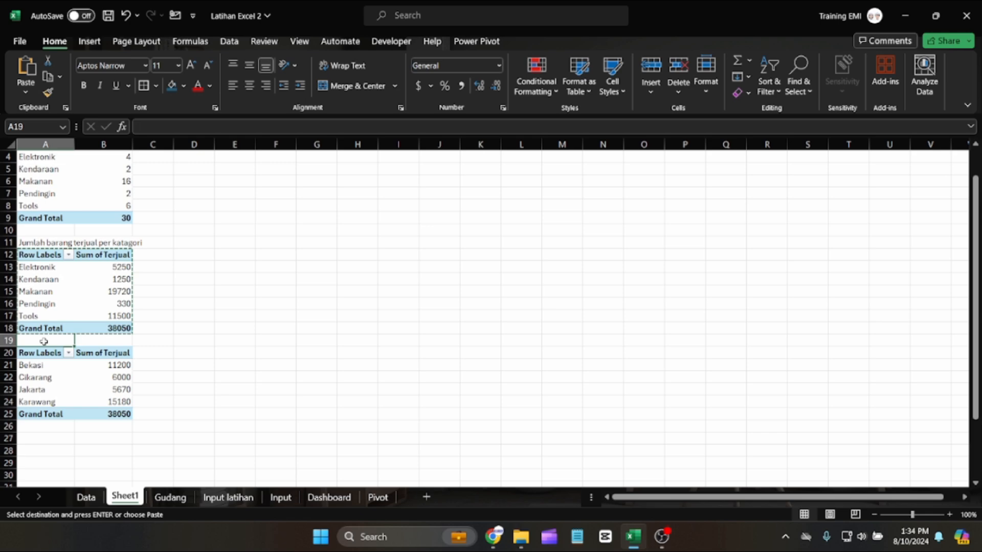
{"action": "type", "text": "Jumlah bara"}
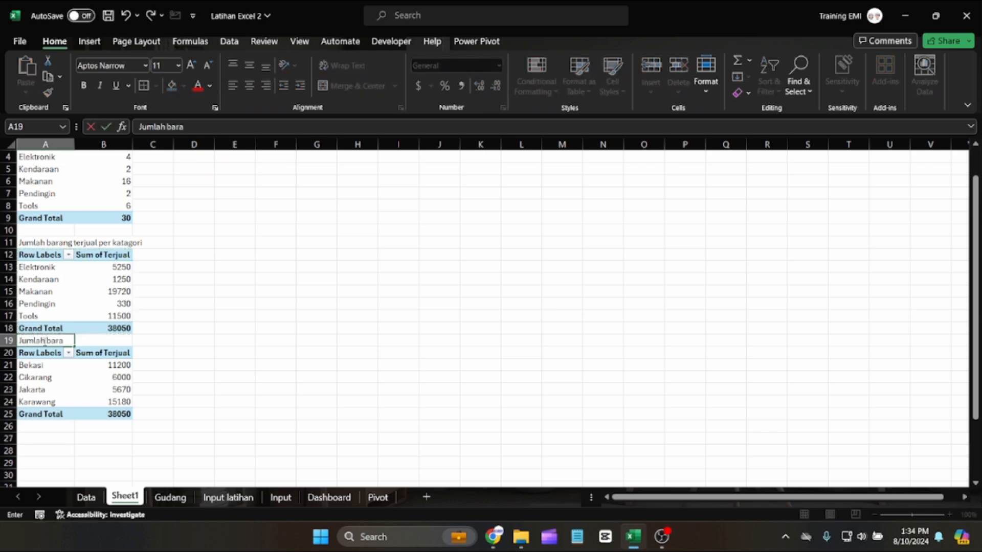
{"action": "type", "text": "ng terjual pe"}
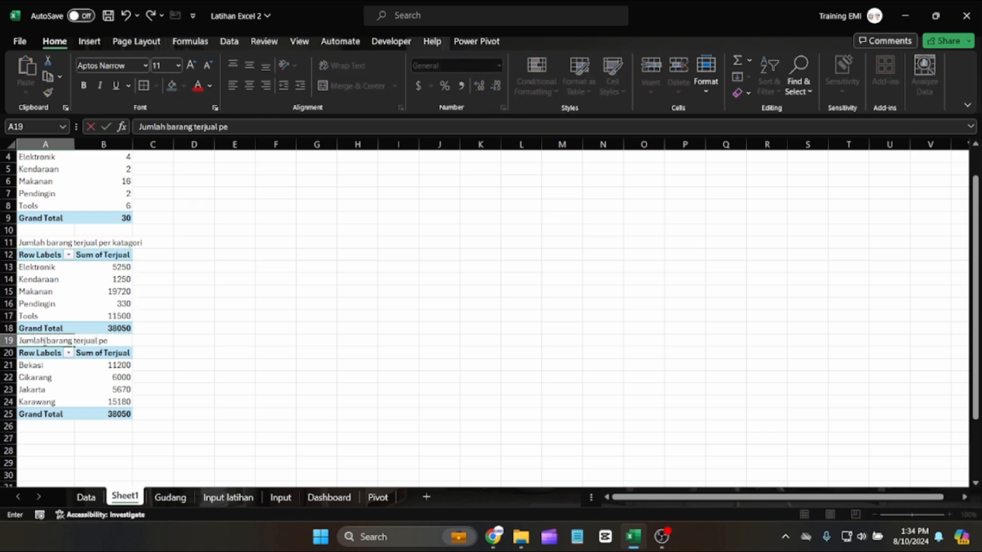
{"action": "type", "text": "r area"}
{"action": "key", "text": "Return"}
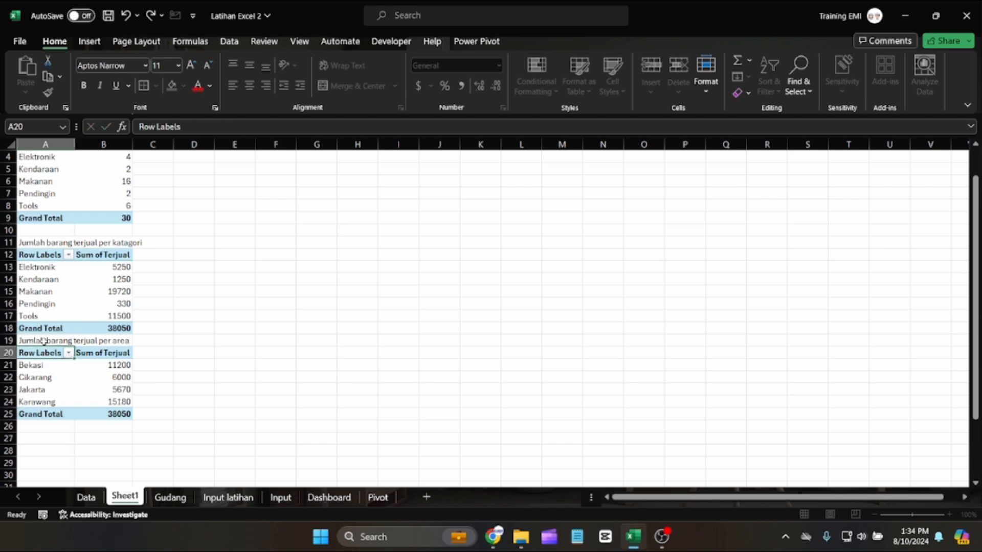
Copy the store-area PivotTable at A20 and paste the duplicate at A27.
{"action": "left_click_drag", "start_coordinate": [31, 353], "coordinate": [115, 409]}
{"action": "key", "text": "ctrl+c"}
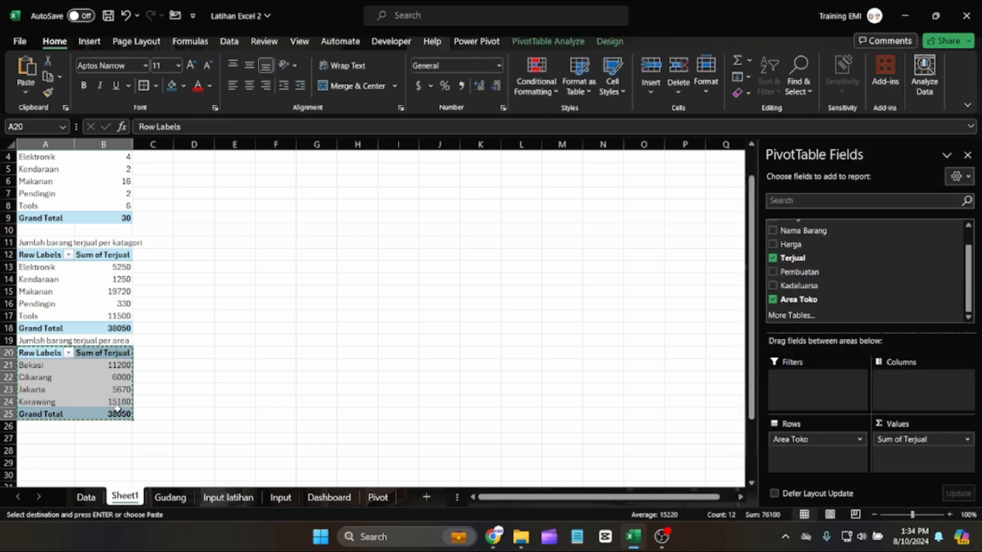
{"action": "scroll", "coordinate": [29, 399], "scroll_direction": "down", "scroll_amount": 1}
{"action": "left_click", "coordinate": [30, 402]}
{"action": "key", "text": "ctrl+v"}
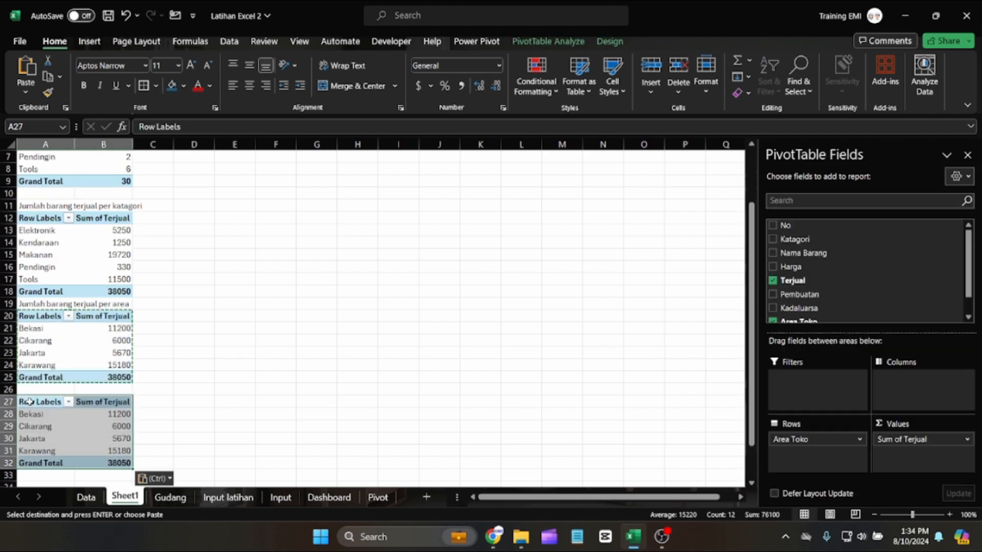
Remove Area Toko from the rows and the Terjual sum from the values of the PivotTable at A27.
{"action": "scroll", "coordinate": [821, 297], "scroll_direction": "down", "scroll_amount": 1}
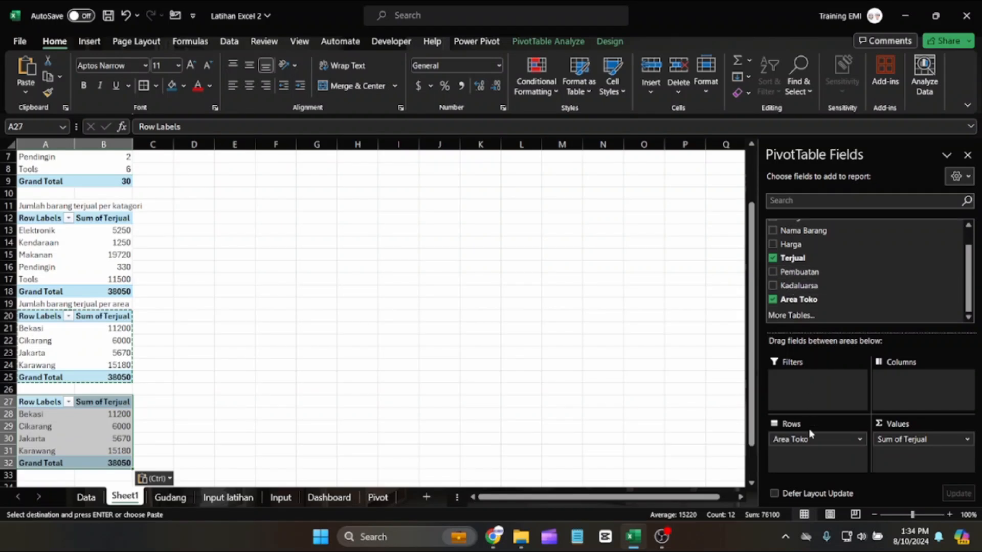
{"action": "left_click_drag", "start_coordinate": [801, 439], "coordinate": [825, 302]}
{"action": "left_click_drag", "start_coordinate": [904, 440], "coordinate": [819, 298]}
Try Katagori as the row field of the PivotTable at A27 and take it out again.
{"action": "scroll", "coordinate": [818, 298], "scroll_direction": "up", "scroll_amount": 2}
{"action": "left_click_drag", "start_coordinate": [794, 243], "coordinate": [808, 446]}
{"action": "scroll", "coordinate": [840, 285], "scroll_direction": "down", "scroll_amount": 1}
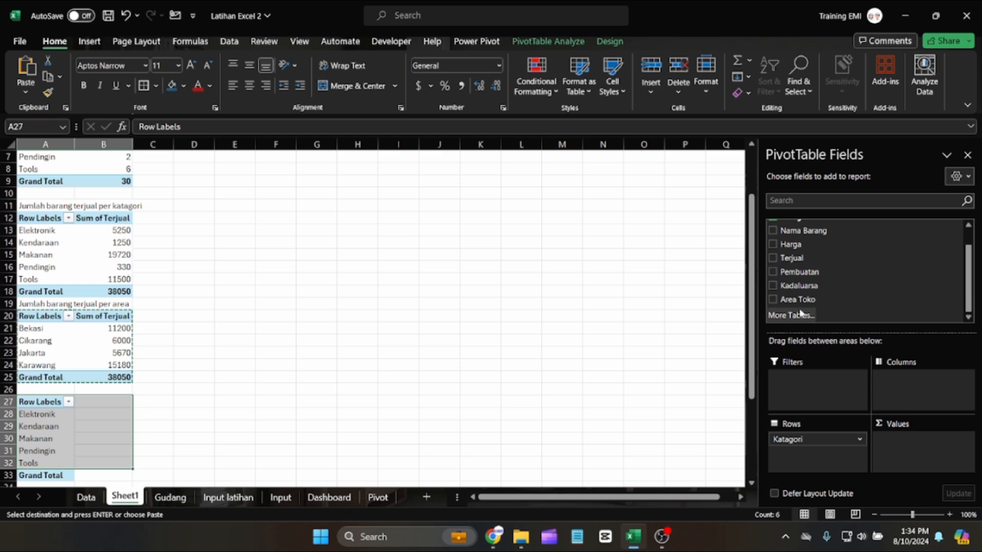
{"action": "left_click_drag", "start_coordinate": [803, 427], "coordinate": [843, 287]}
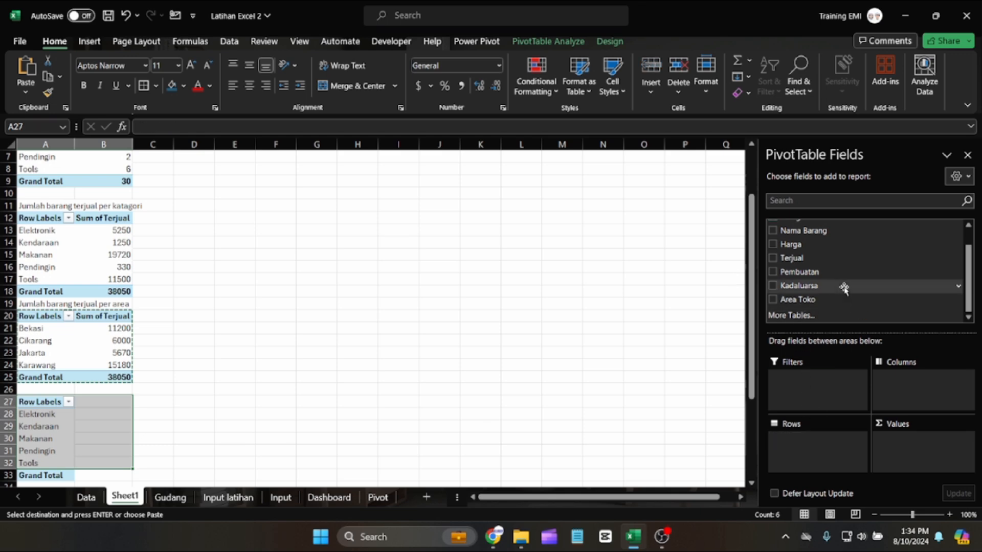
Try Nama Barang in the rows with the sum of Terjual in the values for the PivotTable at A27.
{"action": "left_click_drag", "start_coordinate": [807, 256], "coordinate": [812, 441]}
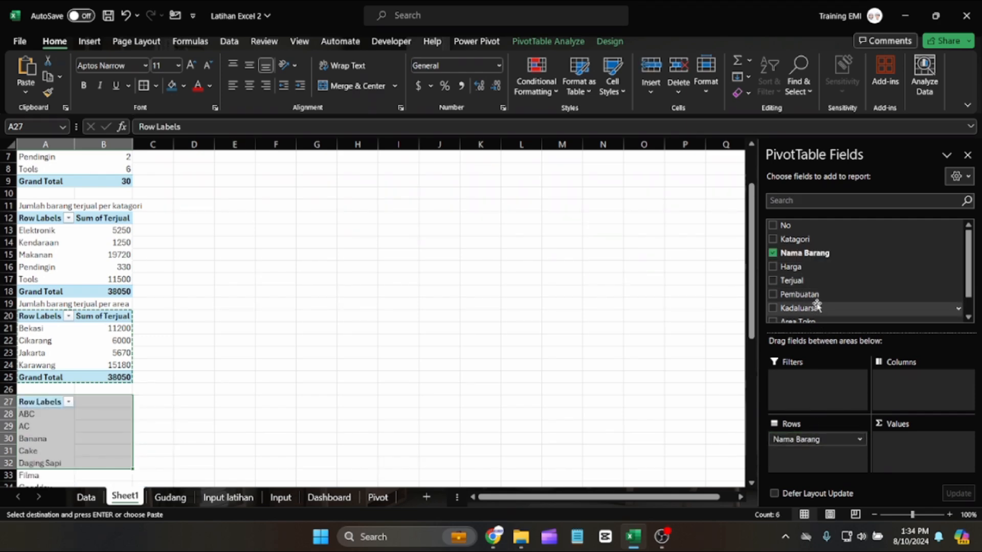
{"action": "scroll", "coordinate": [814, 274], "scroll_direction": "down", "scroll_amount": 1}
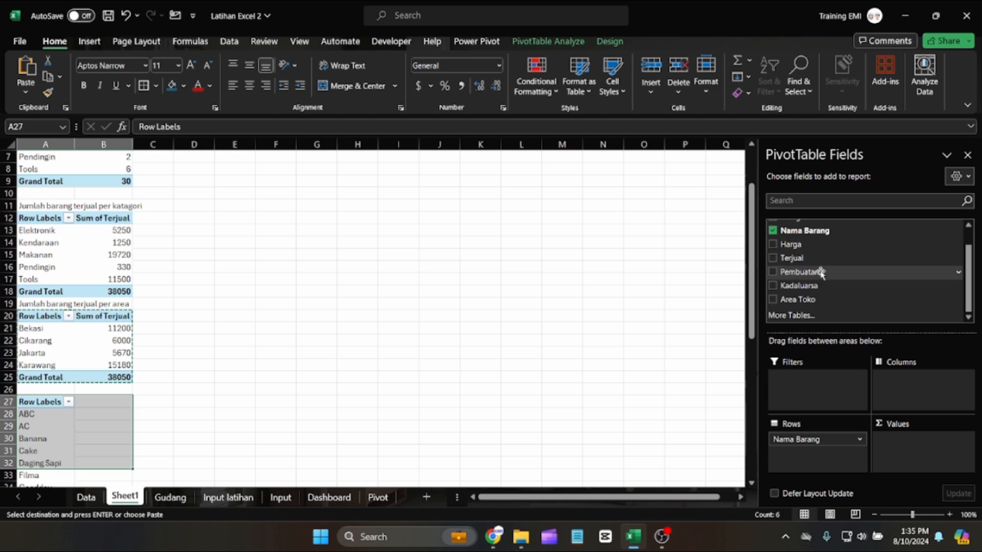
{"action": "left_click_drag", "start_coordinate": [796, 261], "coordinate": [902, 447]}
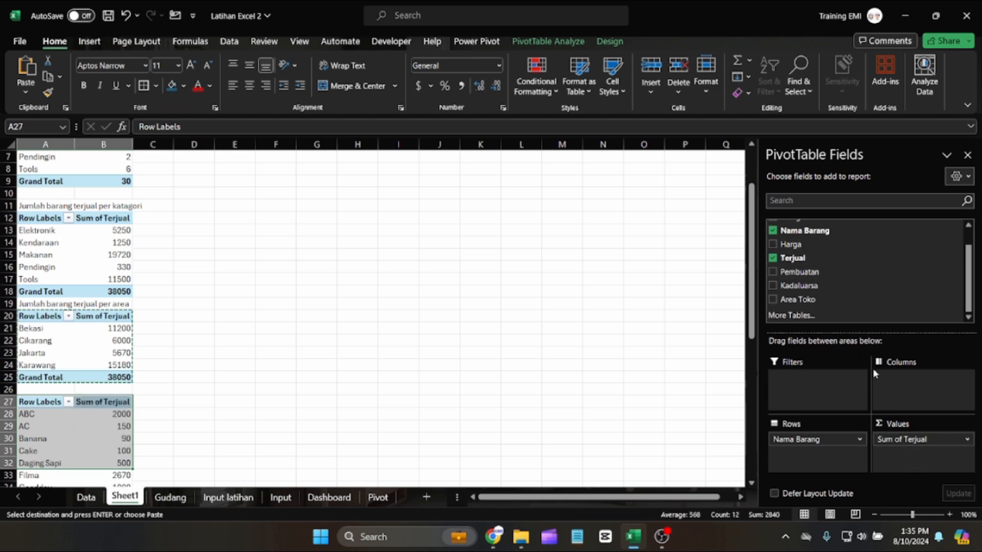
{"action": "scroll", "coordinate": [168, 397], "scroll_direction": "down", "scroll_amount": 12}
{"action": "scroll", "coordinate": [141, 400], "scroll_direction": "up", "scroll_amount": 9}
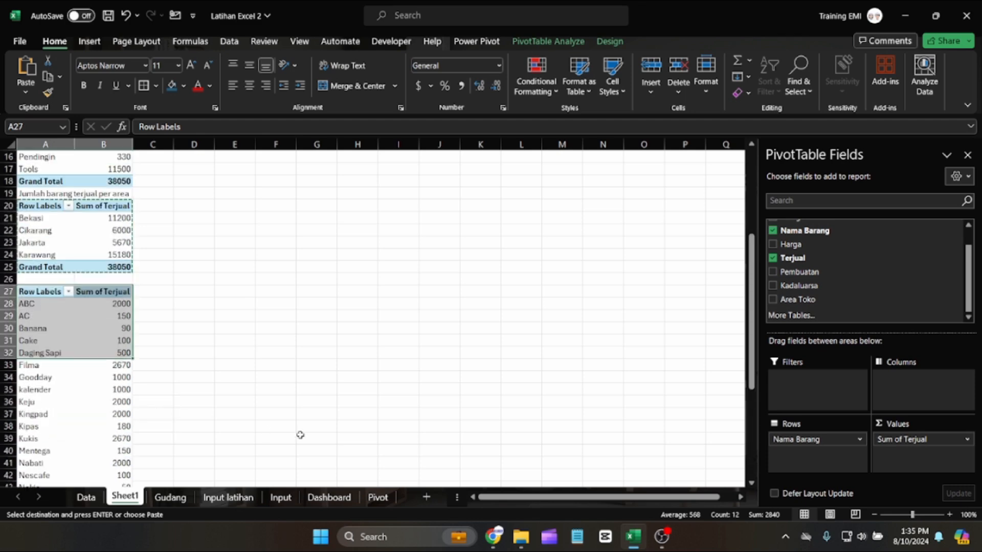
Clear Nama Barang and the Terjual sum from the PivotTable at A27 and check the other available fields.
{"action": "left_click_drag", "start_coordinate": [828, 440], "coordinate": [851, 293]}
{"action": "left_click_drag", "start_coordinate": [904, 439], "coordinate": [852, 300]}
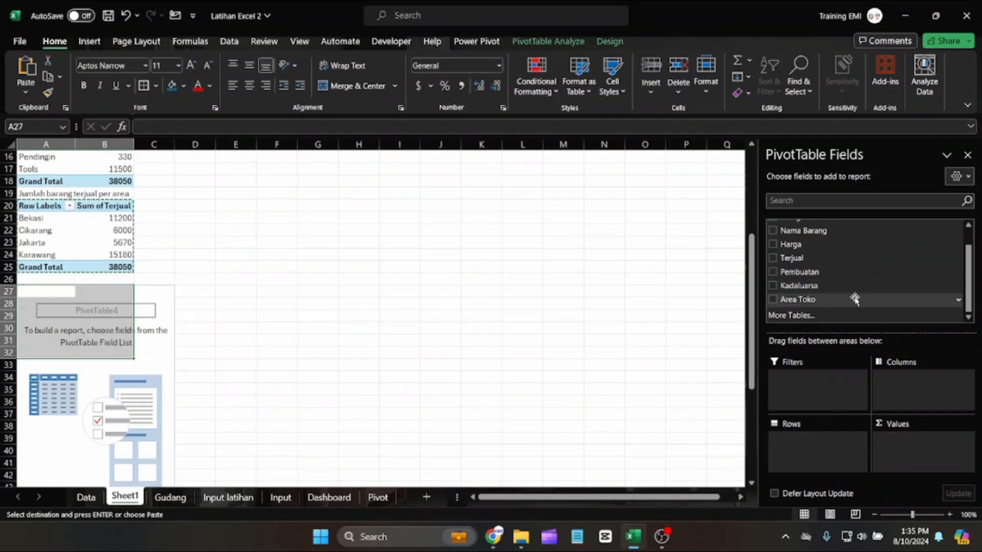
{"action": "scroll", "coordinate": [801, 282], "scroll_direction": "up", "scroll_amount": 2}
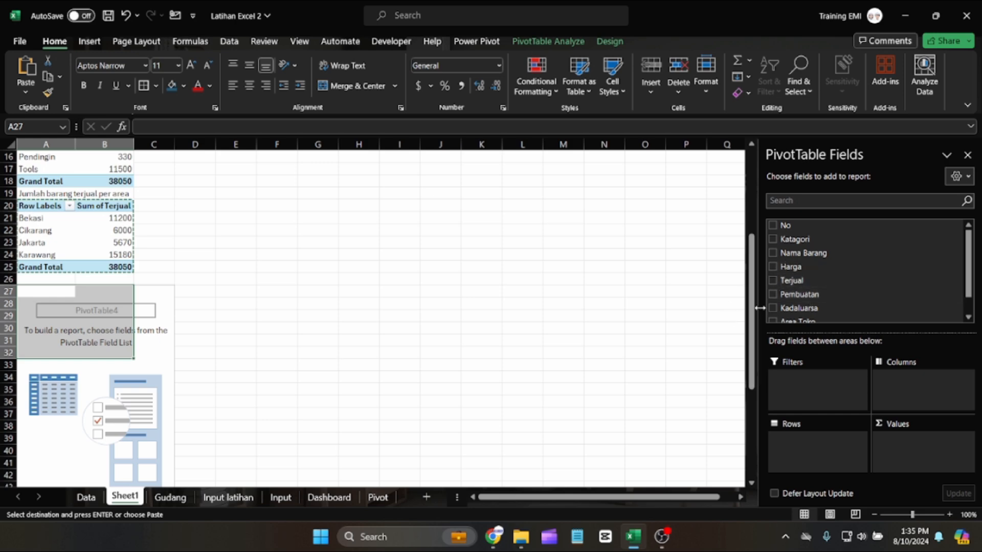
{"action": "scroll", "coordinate": [810, 281], "scroll_direction": "down", "scroll_amount": 1}
Examine the PivotTables and charts on the Pivot sheet as a reference for which summaries to build.
{"action": "left_click", "coordinate": [378, 496]}
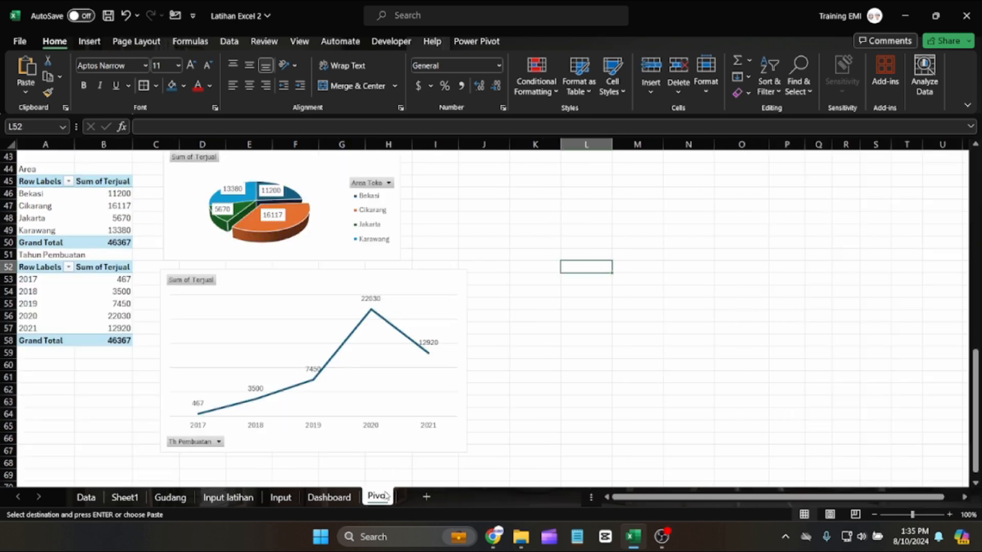
{"action": "scroll", "coordinate": [94, 364], "scroll_direction": "up", "scroll_amount": 1}
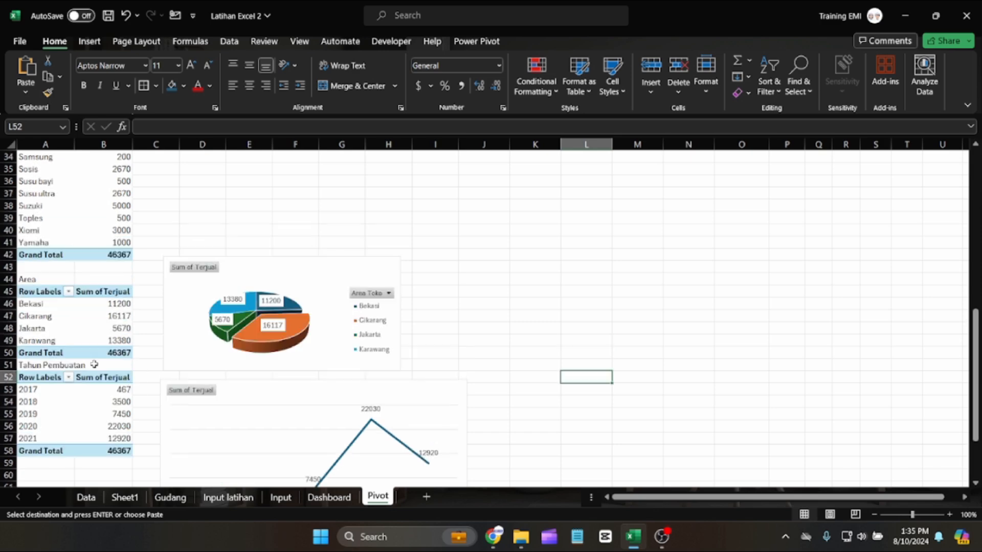
{"action": "scroll", "coordinate": [94, 364], "scroll_direction": "up", "scroll_amount": 1}
{"action": "scroll", "coordinate": [94, 364], "scroll_direction": "up", "scroll_amount": 1}
{"action": "scroll", "coordinate": [94, 364], "scroll_direction": "down", "scroll_amount": 1}
{"action": "scroll", "coordinate": [94, 364], "scroll_direction": "up", "scroll_amount": 2}
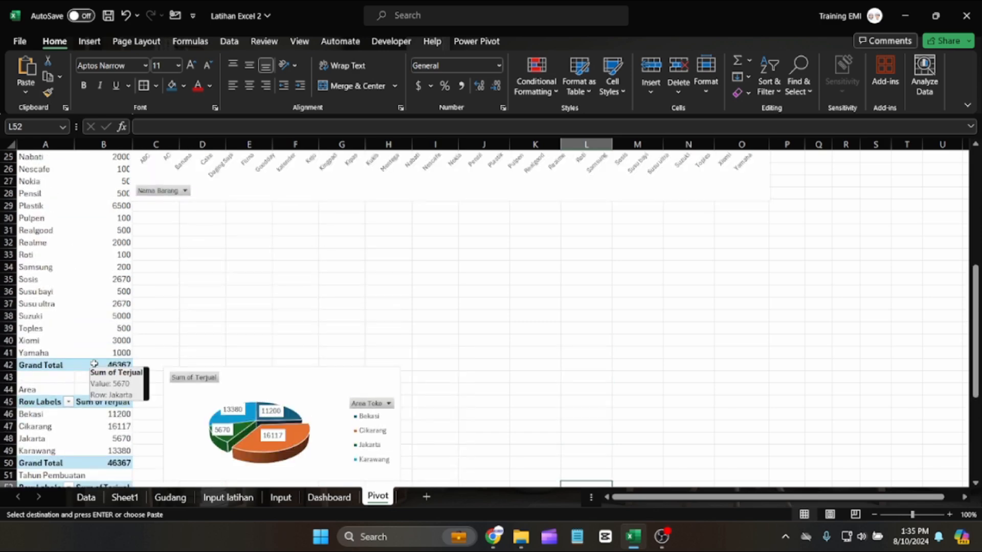
{"action": "scroll", "coordinate": [94, 364], "scroll_direction": "up", "scroll_amount": 8}
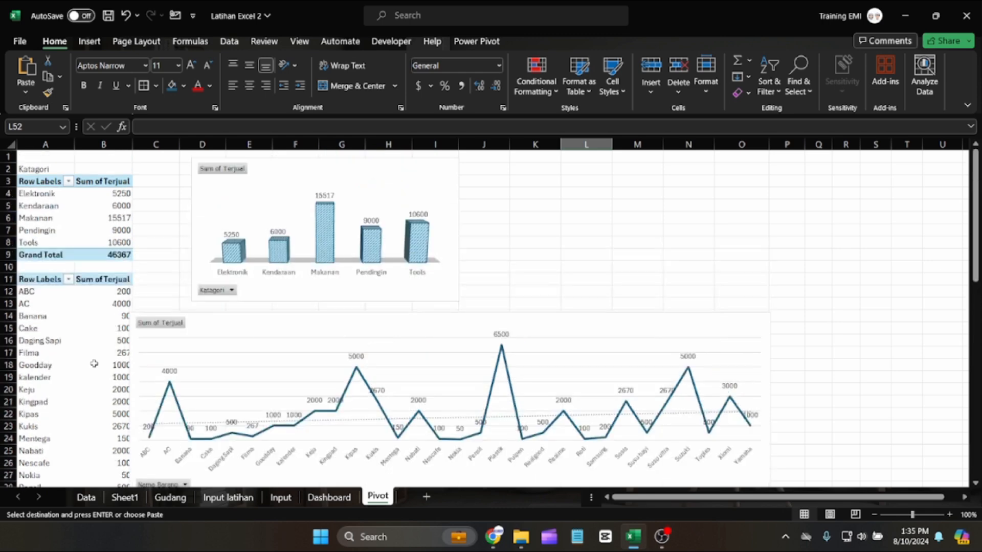
{"action": "scroll", "coordinate": [95, 364], "scroll_direction": "down", "scroll_amount": 10}
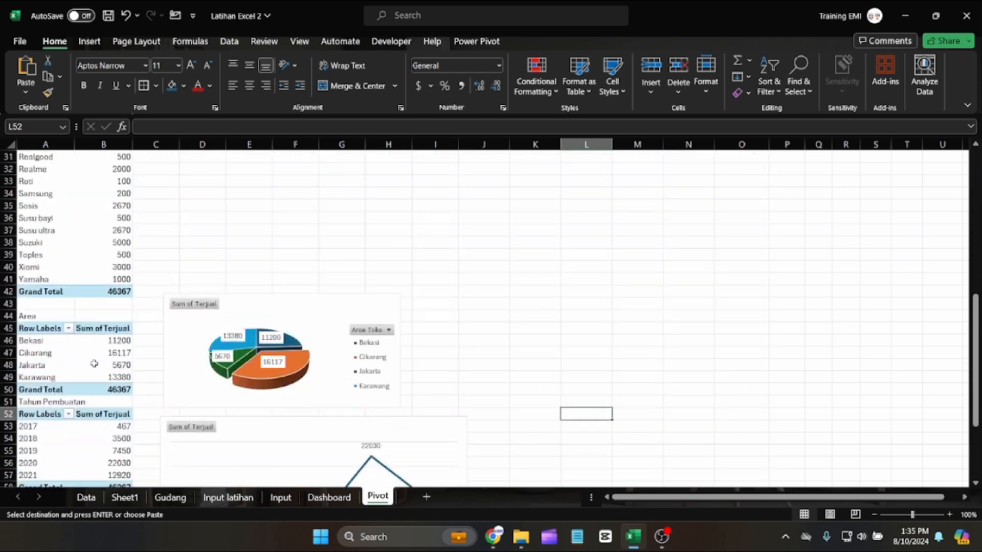
{"action": "scroll", "coordinate": [94, 364], "scroll_direction": "up", "scroll_amount": 10}
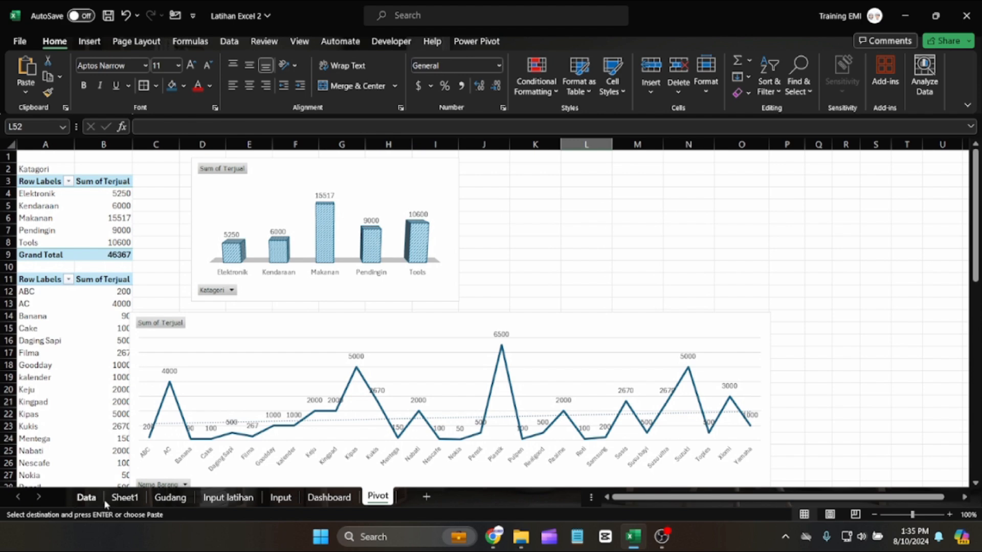
Back on Sheet1, set the PivotTable at A27 to sum Terjual by Nama Barang.
{"action": "left_click", "coordinate": [121, 500]}
{"action": "scroll", "coordinate": [534, 350], "scroll_direction": "down", "scroll_amount": 3}
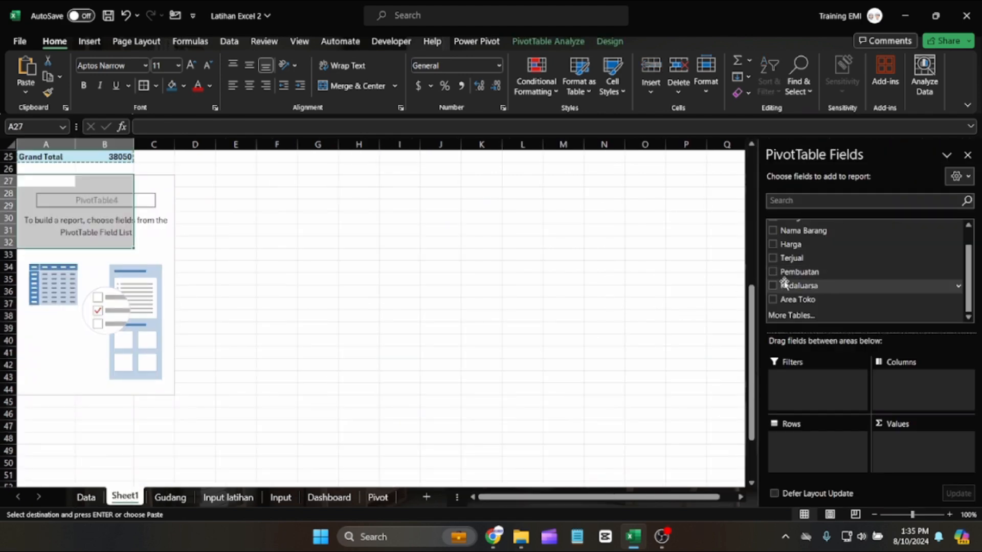
{"action": "left_click_drag", "start_coordinate": [796, 232], "coordinate": [817, 440]}
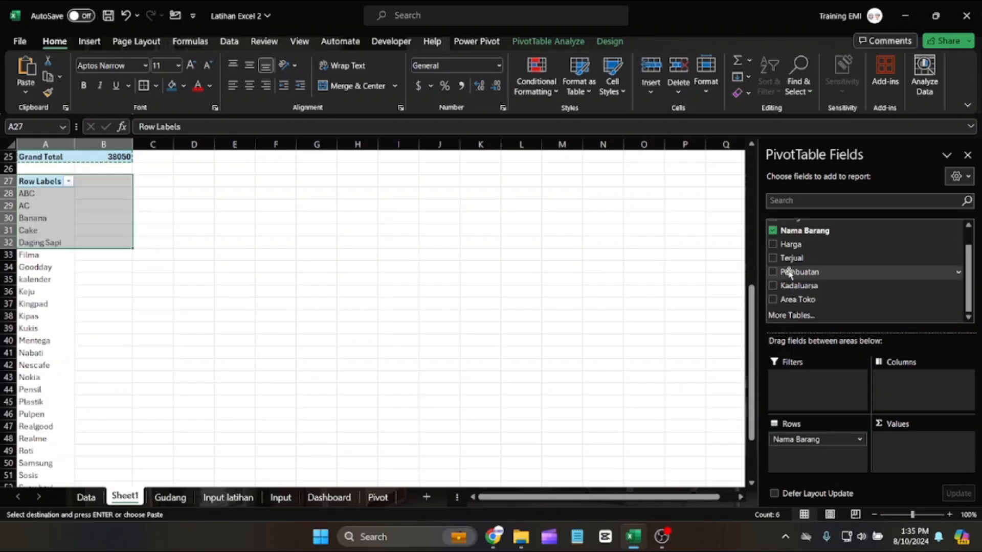
{"action": "left_click_drag", "start_coordinate": [792, 263], "coordinate": [892, 450]}
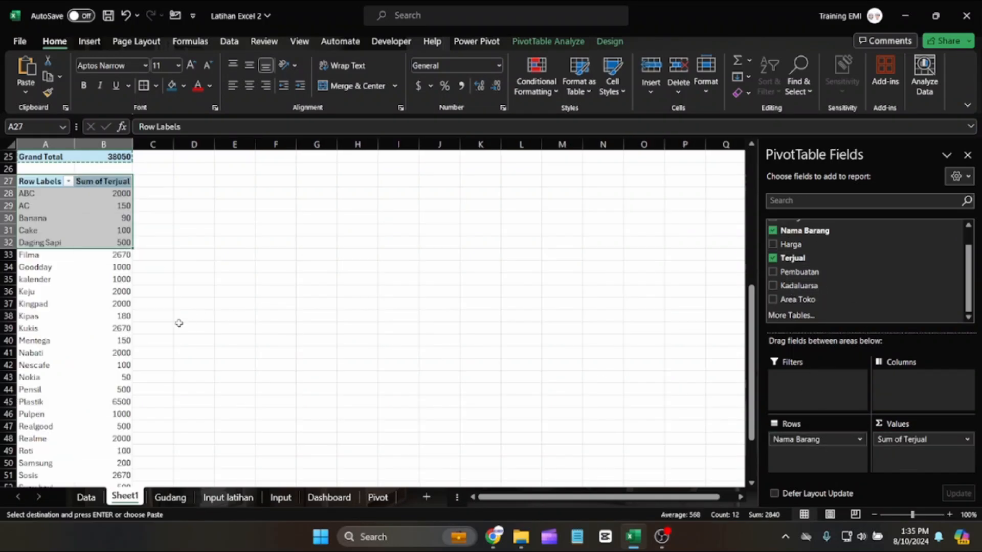
{"action": "scroll", "coordinate": [105, 338], "scroll_direction": "down", "scroll_amount": 4}
{"action": "scroll", "coordinate": [105, 338], "scroll_direction": "down", "scroll_amount": 2}
{"action": "scroll", "coordinate": [97, 366], "scroll_direction": "up", "scroll_amount": 9}
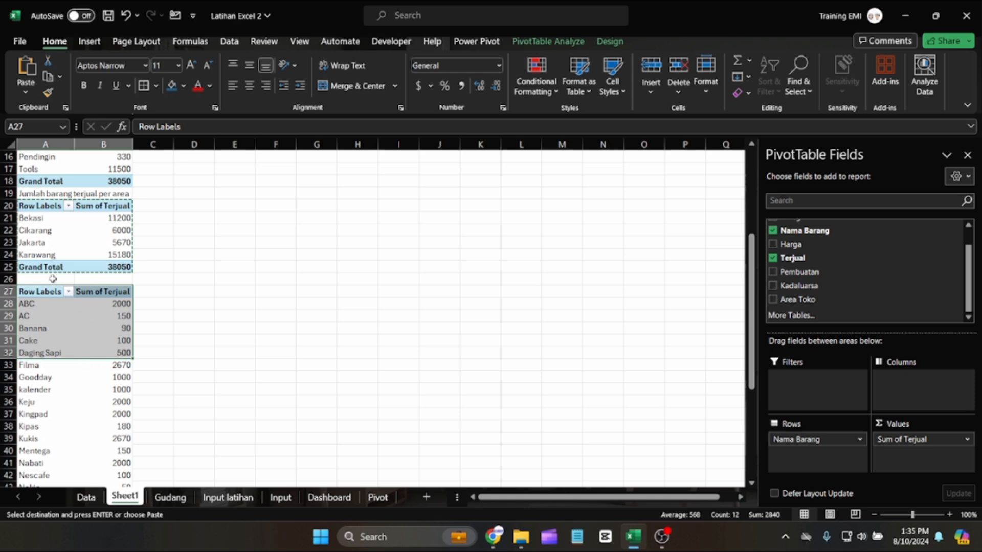
Enter the title "Jumlah item terjual" in cell A26 above the Nama Barang PivotTable.
{"action": "left_click", "coordinate": [31, 277]}
{"action": "type", "text": "Jumlah item terjual"}
{"action": "key", "text": "Return"}
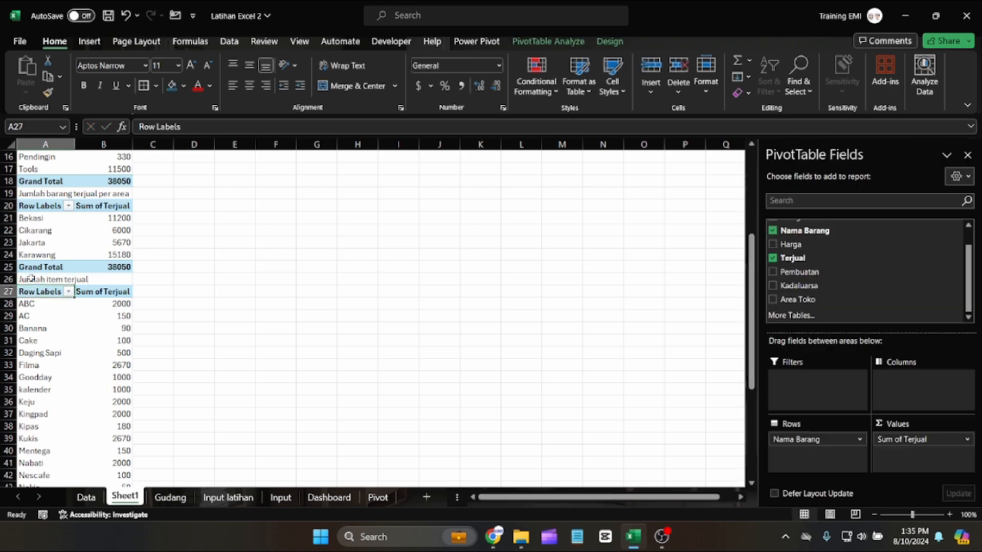
Copy the store-area PivotTable at A20 and paste the duplicate at A61, below the Nama Barang PivotTable.
{"action": "scroll", "coordinate": [31, 278], "scroll_direction": "down", "scroll_amount": 10}
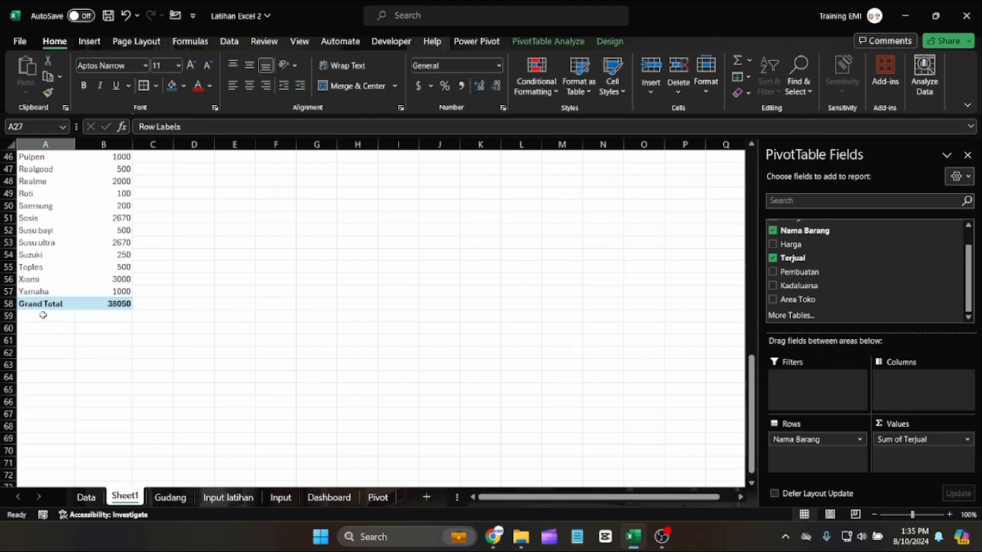
{"action": "scroll", "coordinate": [43, 315], "scroll_direction": "up", "scroll_amount": 13}
{"action": "left_click_drag", "start_coordinate": [43, 315], "coordinate": [105, 371]}
{"action": "key", "text": "ctrl+c"}
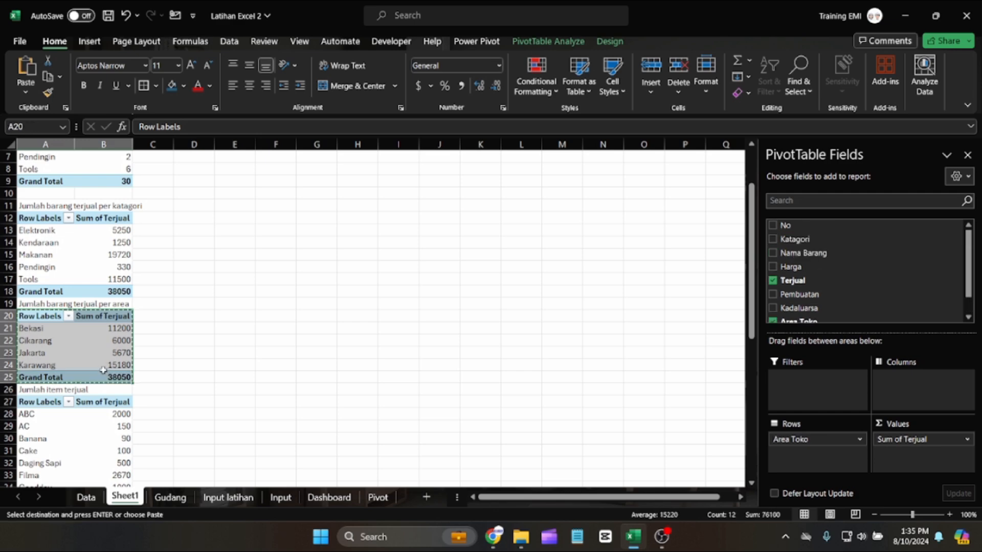
{"action": "scroll", "coordinate": [87, 368], "scroll_direction": "down", "scroll_amount": 12}
{"action": "left_click", "coordinate": [31, 366]}
{"action": "left_click", "coordinate": [31, 378]}
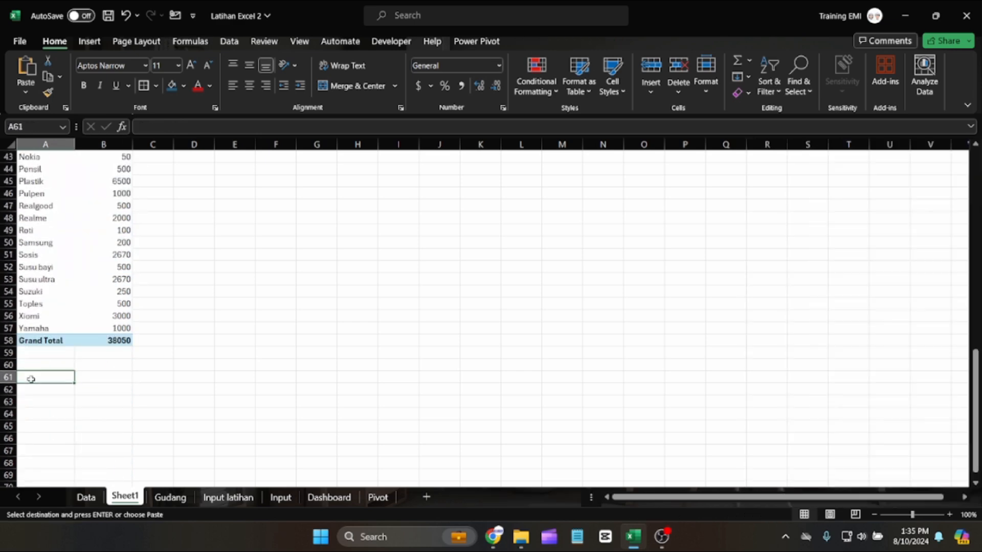
{"action": "key", "text": "ctrl+v"}
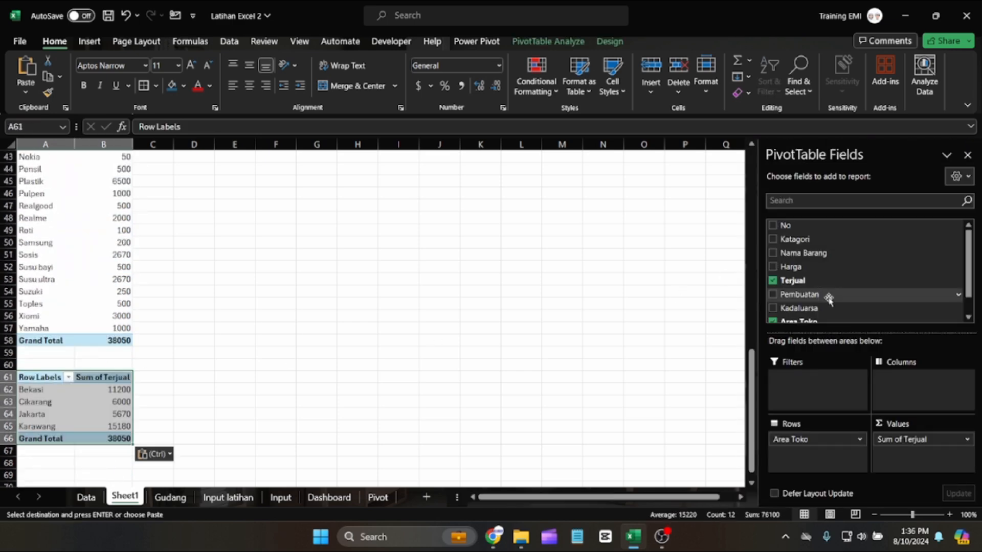
Set the PivotTable at A61 to sum Terjual by Pembuatan instead of by Area Toko.
{"action": "scroll", "coordinate": [818, 286], "scroll_direction": "down", "scroll_amount": 1}
{"action": "left_click_drag", "start_coordinate": [790, 434], "coordinate": [831, 314]}
{"action": "left_click_drag", "start_coordinate": [899, 439], "coordinate": [799, 440]}
{"action": "left_click_drag", "start_coordinate": [786, 262], "coordinate": [911, 443]}
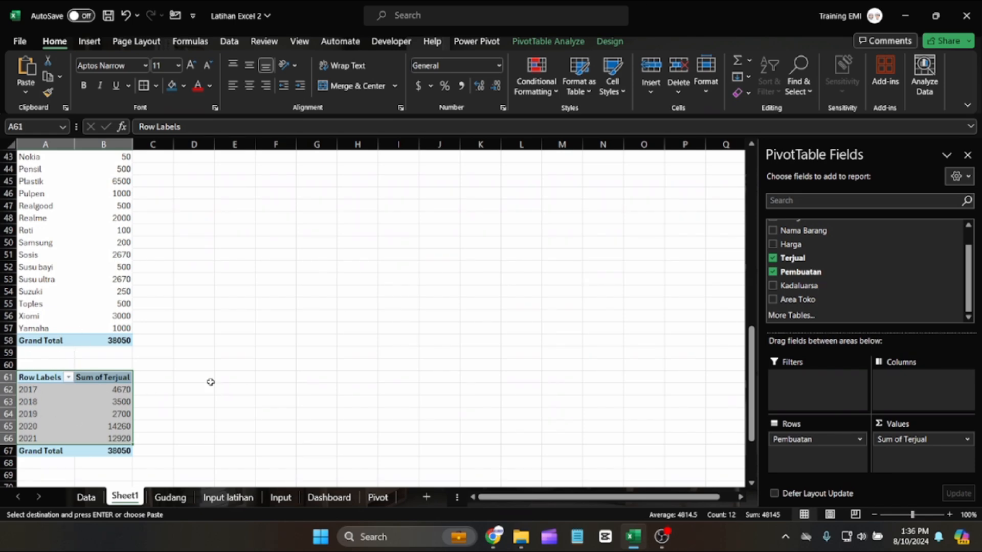
Enter the title "Barang terjual berdasarkan tahun pembuatan" in cell A60 above the Pembuatan PivotTable.
{"action": "left_click", "coordinate": [40, 364]}
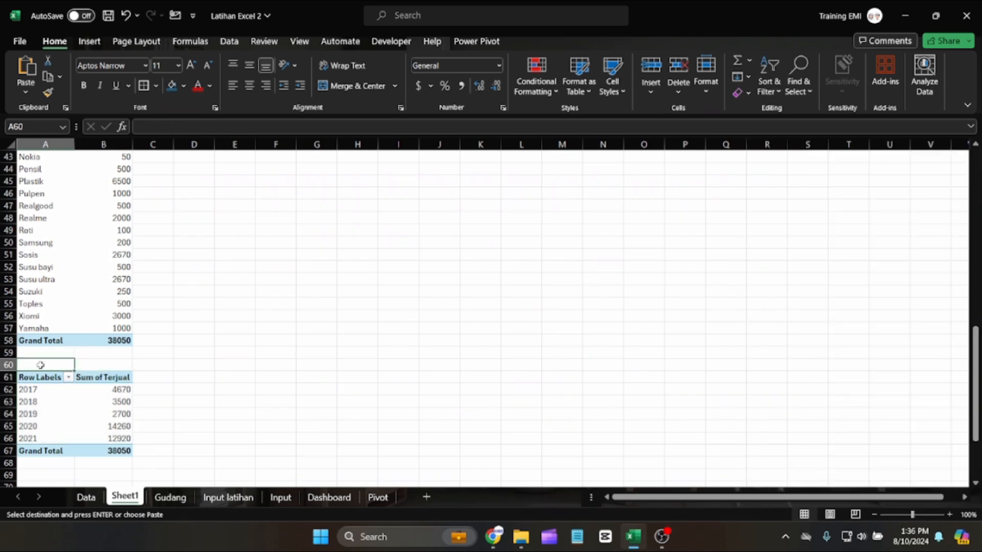
{"action": "type", "text": "Barang terjual berdasarkan tahun pembuatan"}
{"action": "key", "text": "Return"}
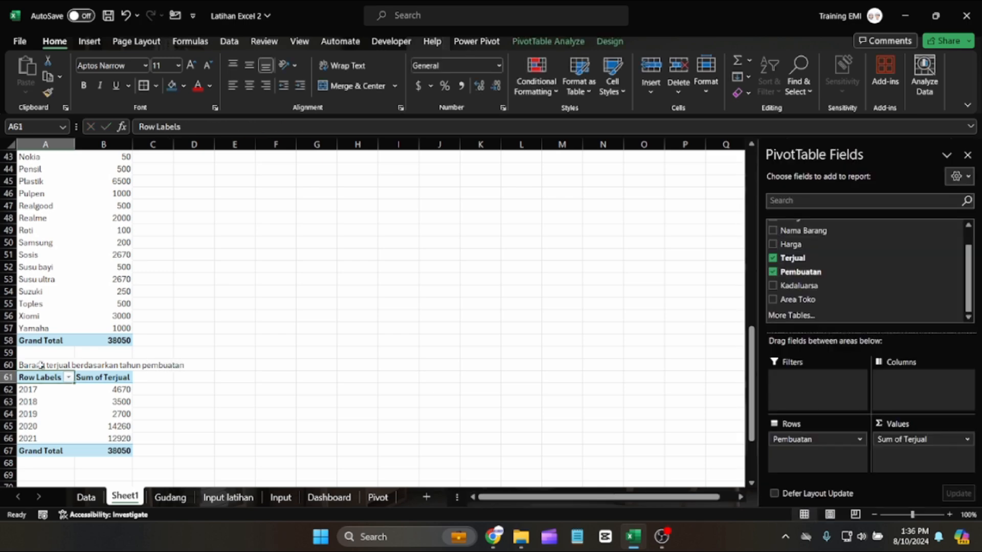
{"action": "scroll", "coordinate": [76, 389], "scroll_direction": "down", "scroll_amount": 2}
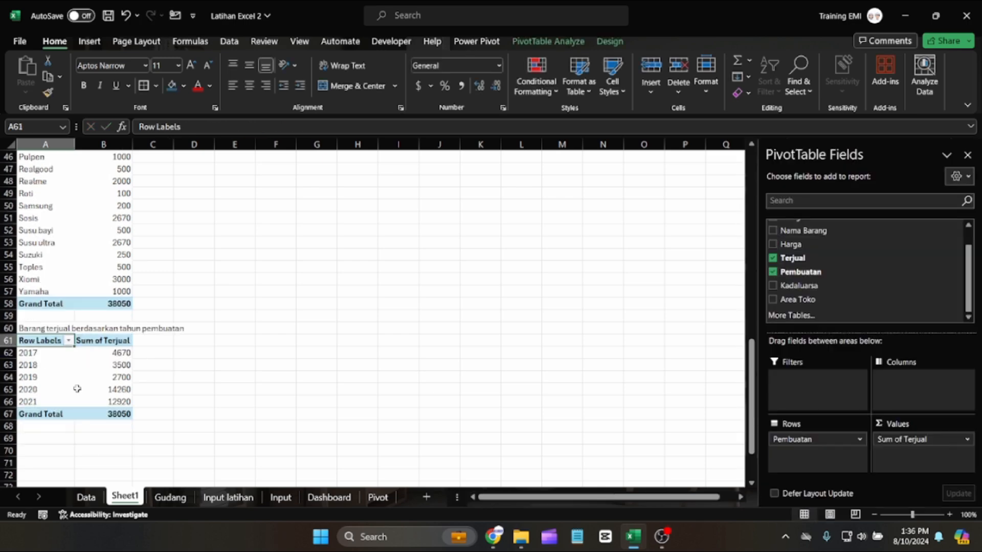
{"action": "scroll", "coordinate": [92, 325], "scroll_direction": "up", "scroll_amount": 16}
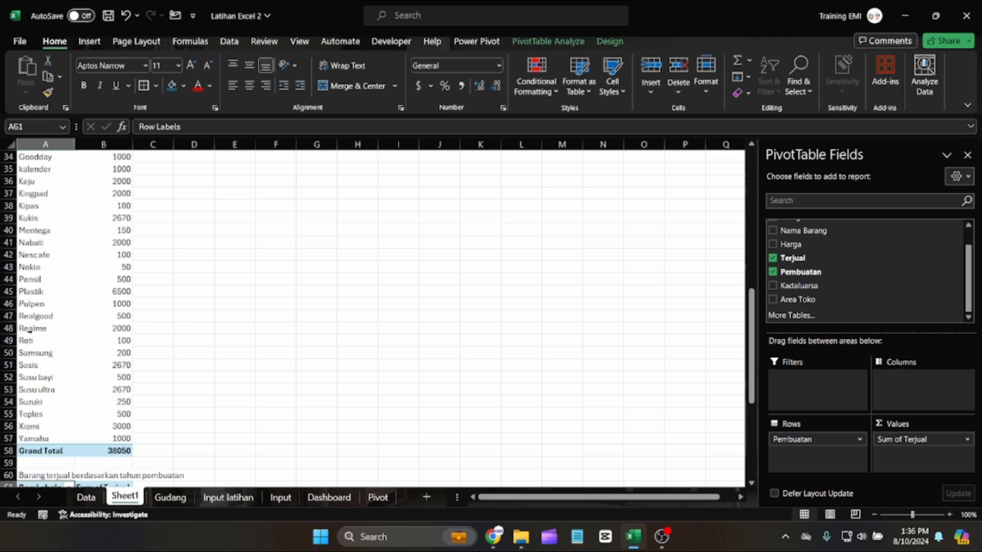
{"action": "left_click", "coordinate": [235, 267]}
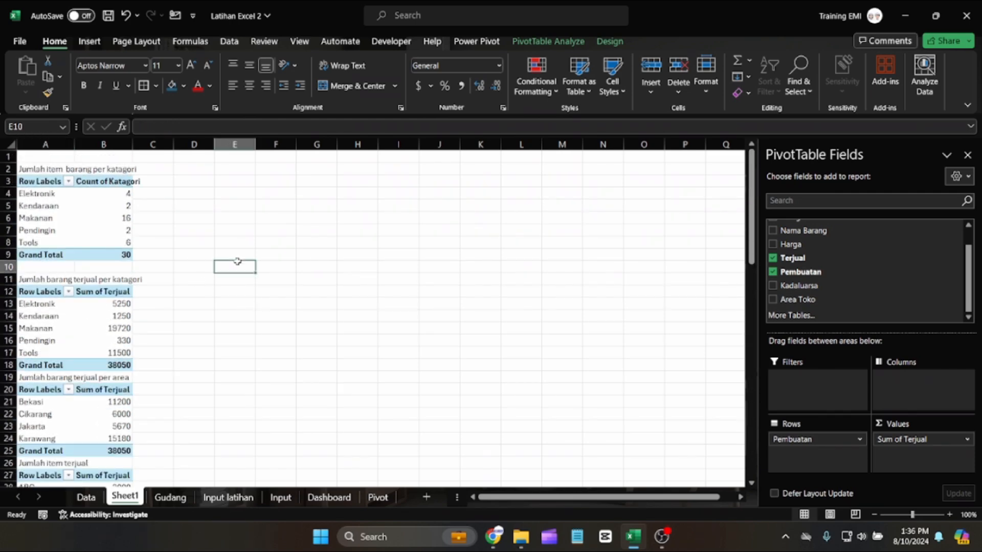
{"action": "left_click", "coordinate": [38, 182]}
{"action": "left_click_drag", "start_coordinate": [63, 198], "coordinate": [108, 255]}
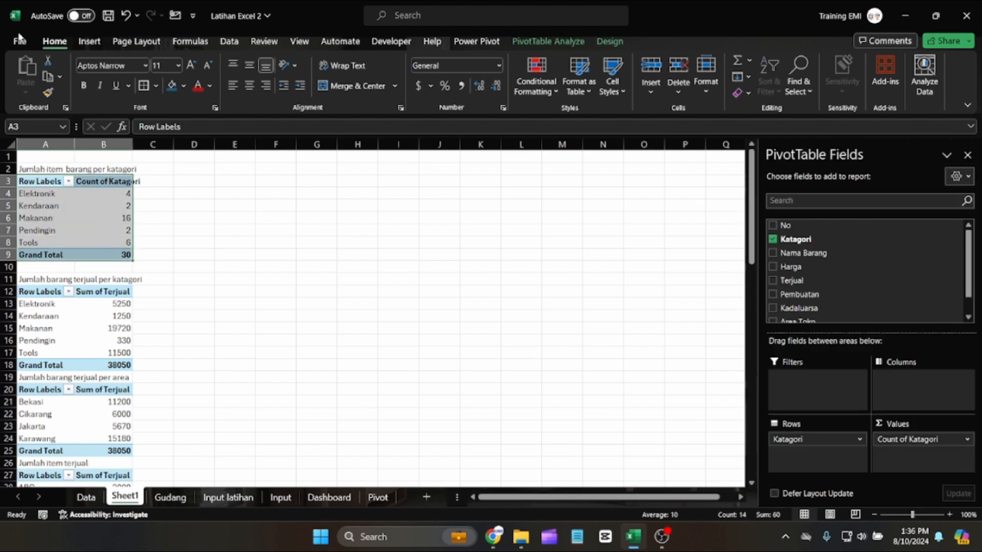
{"action": "left_click", "coordinate": [82, 44]}
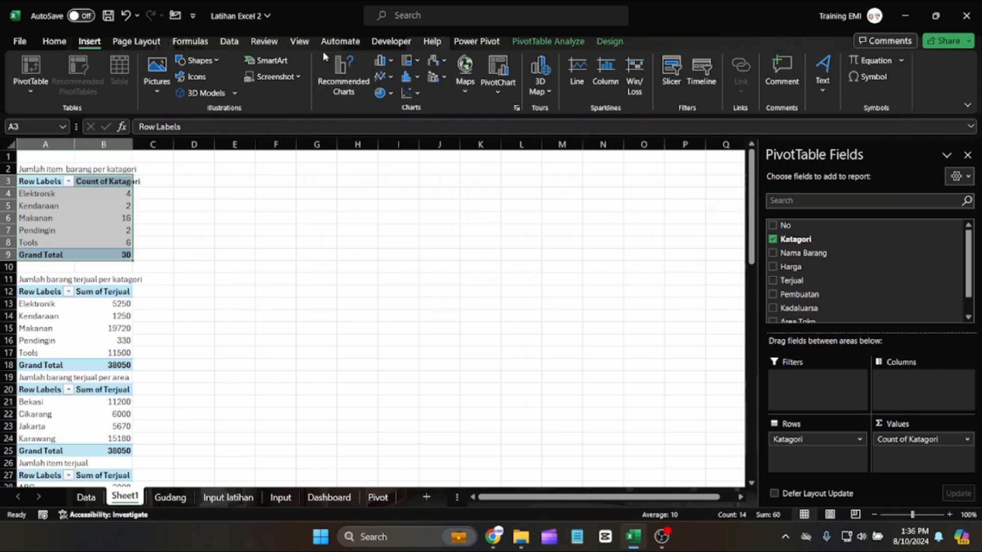
{"action": "left_click", "coordinate": [353, 72]}
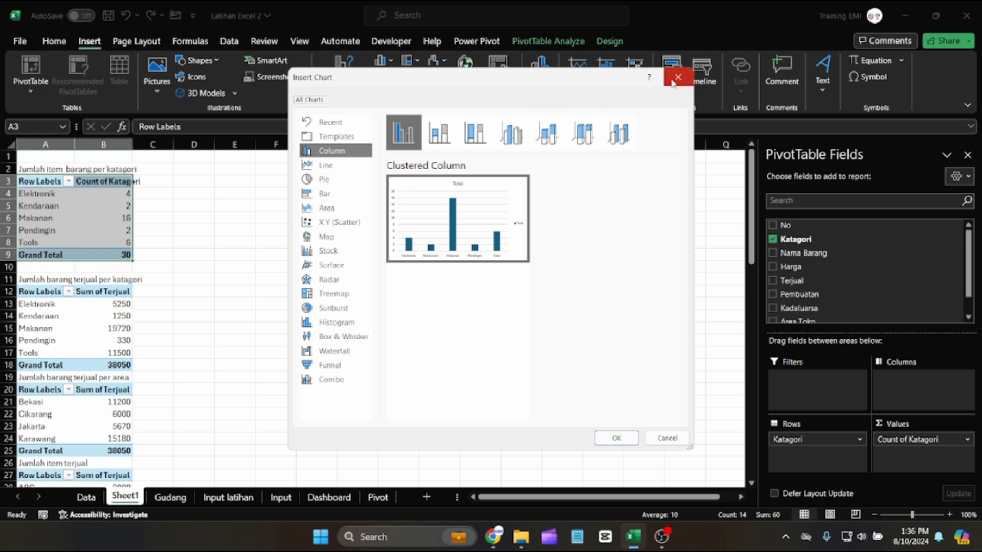
{"action": "left_click", "coordinate": [325, 180]}
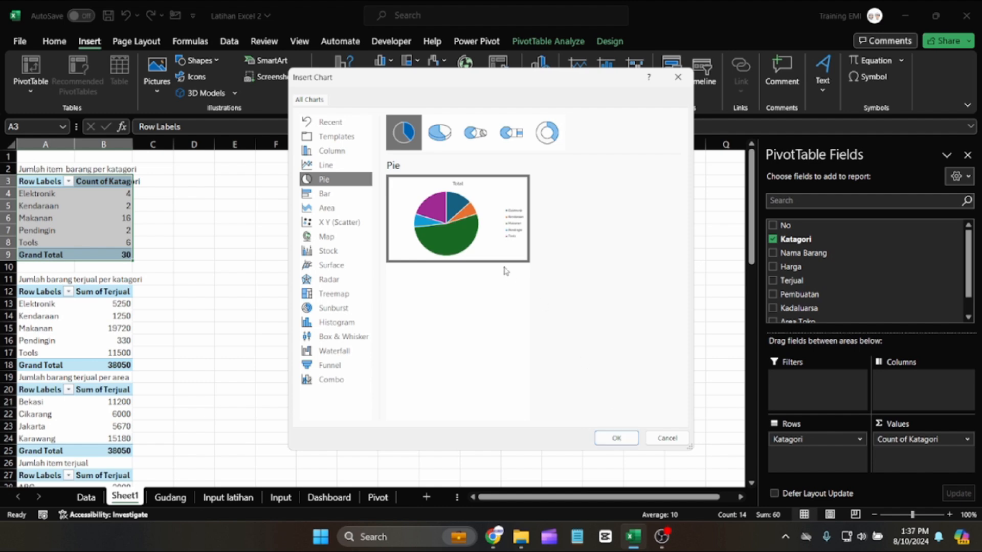
{"action": "left_click", "coordinate": [678, 77]}
Insert a 2-D pie PivotChart from the "Jumlah barang terjual per katagori" PivotTable.
{"action": "left_click", "coordinate": [28, 293]}
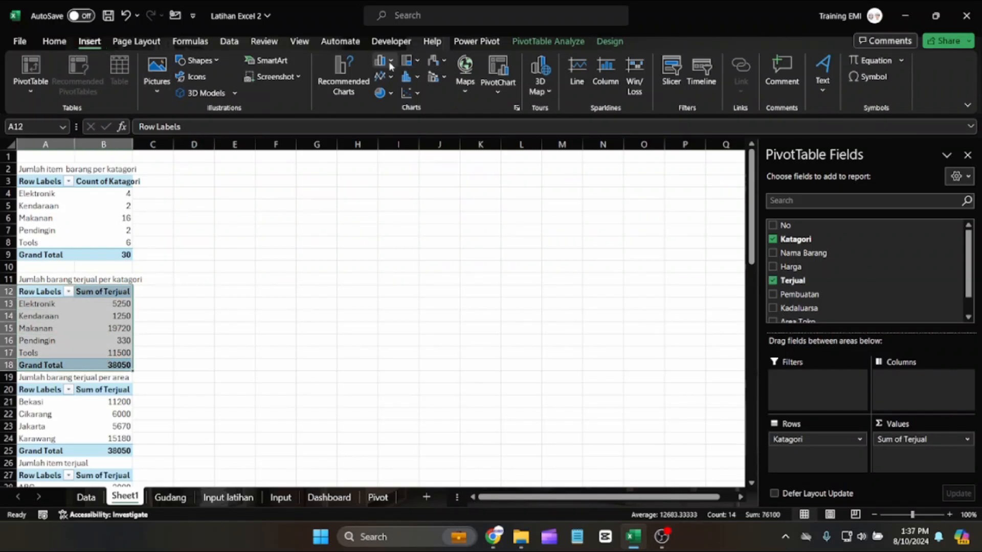
{"action": "left_click", "coordinate": [382, 93]}
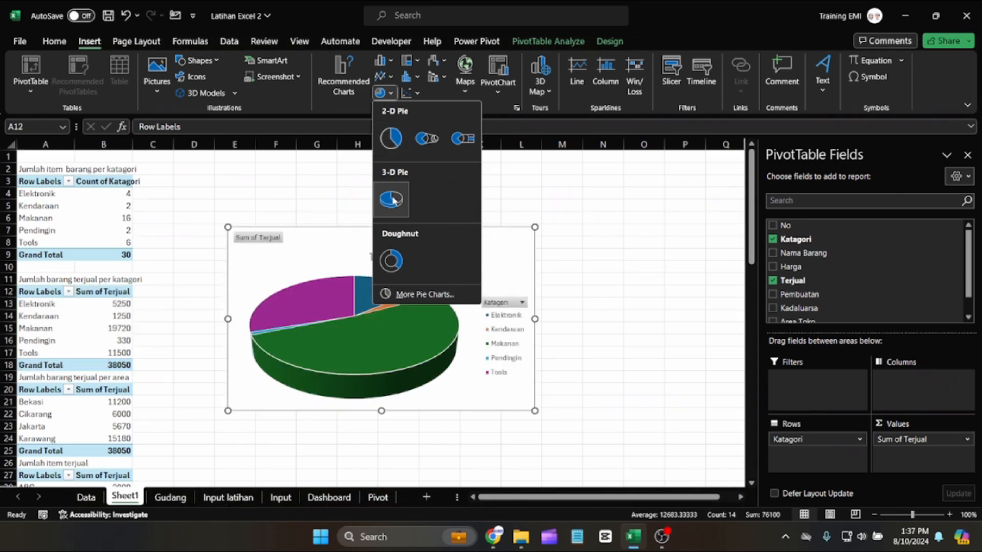
{"action": "left_click", "coordinate": [344, 84]}
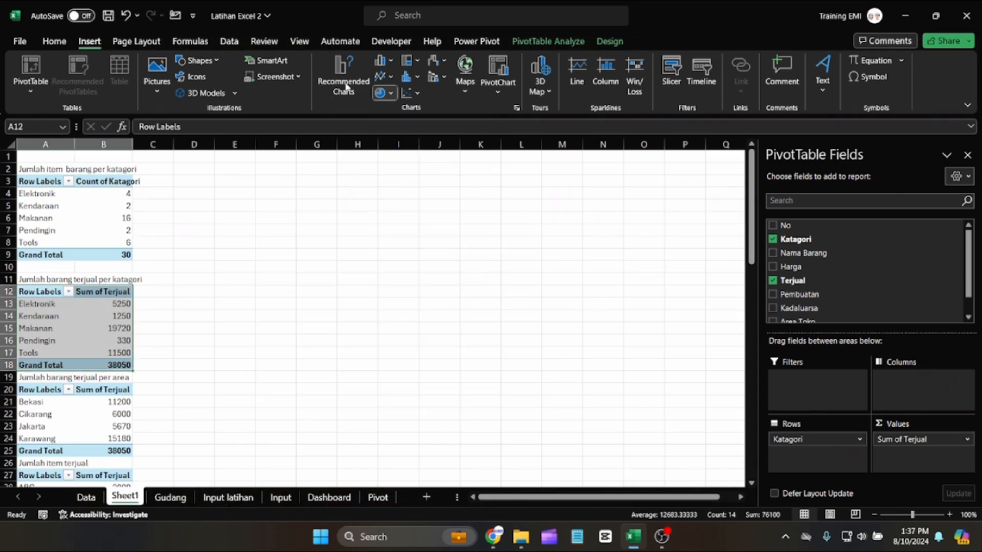
{"action": "left_click", "coordinate": [324, 179]}
{"action": "mouse_move", "coordinate": [435, 219]}
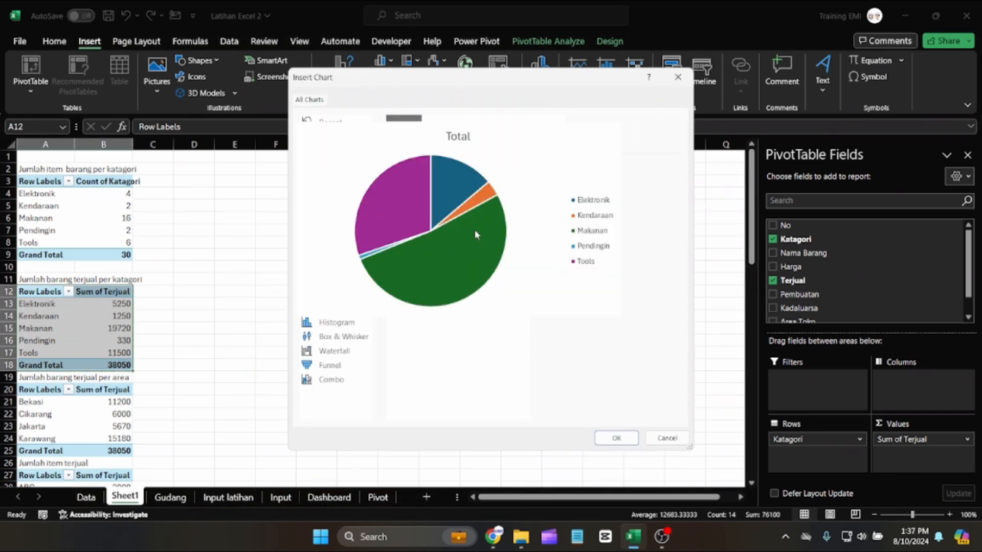
{"action": "left_click", "coordinate": [616, 438]}
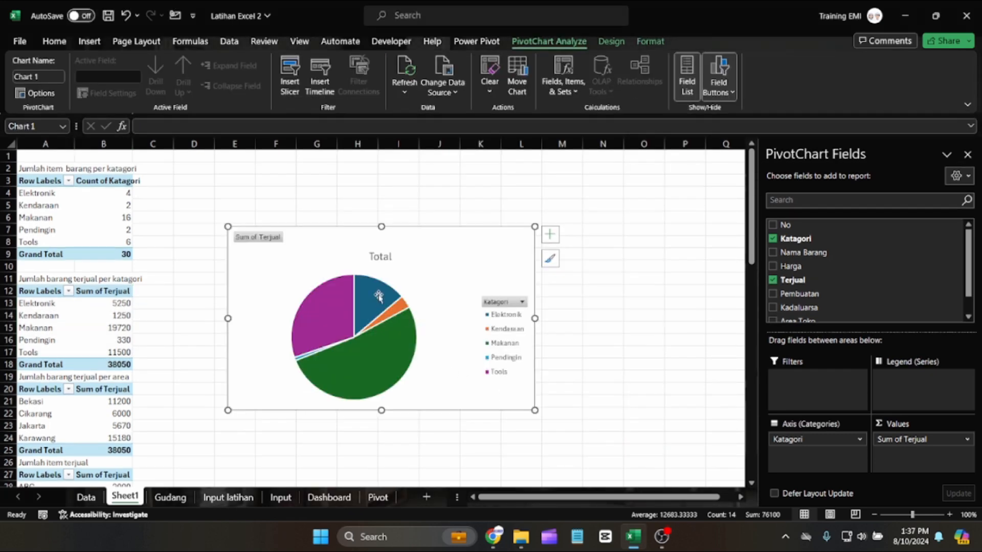
Shrink the pie chart, place it closer to the PivotTables and add data labels to its slices.
{"action": "left_click_drag", "start_coordinate": [339, 225], "coordinate": [303, 242]}
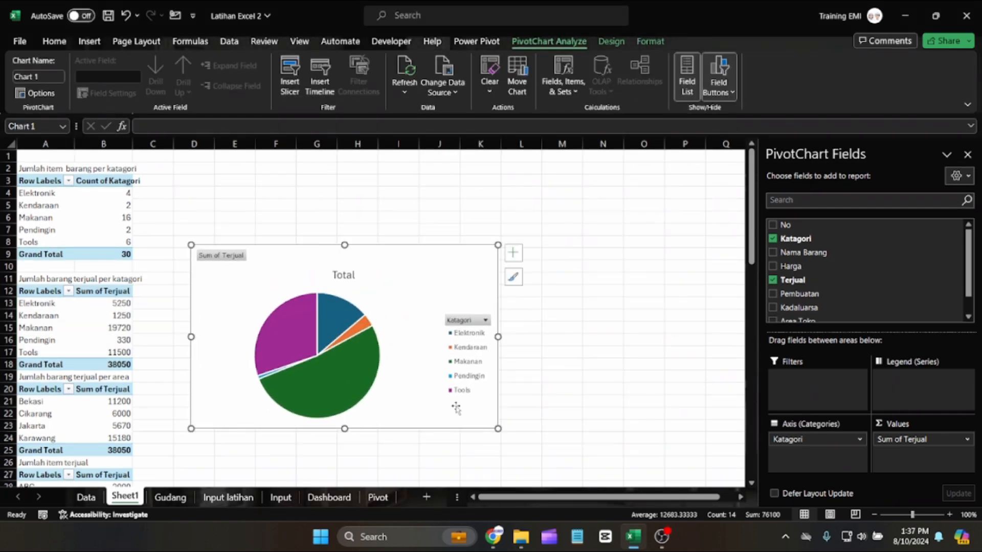
{"action": "left_click_drag", "start_coordinate": [498, 429], "coordinate": [459, 383]}
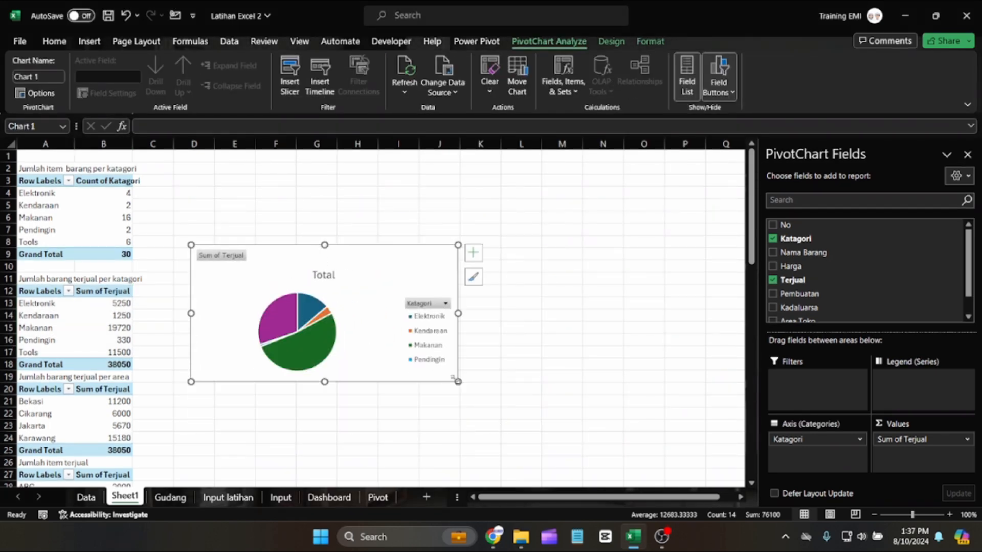
{"action": "left_click", "coordinate": [471, 259]}
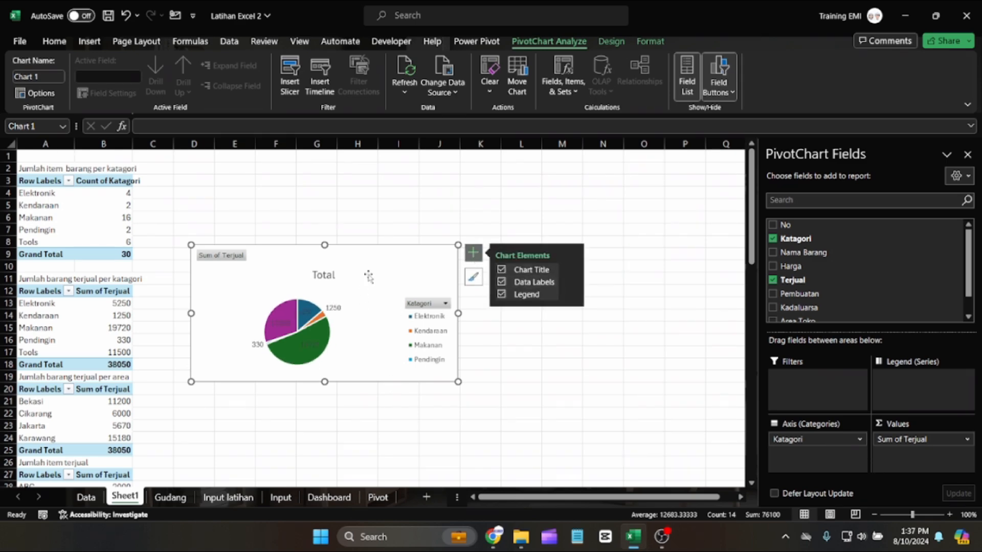
{"action": "left_click", "coordinate": [460, 244]}
{"action": "left_click_drag", "start_coordinate": [460, 243], "coordinate": [480, 238]}
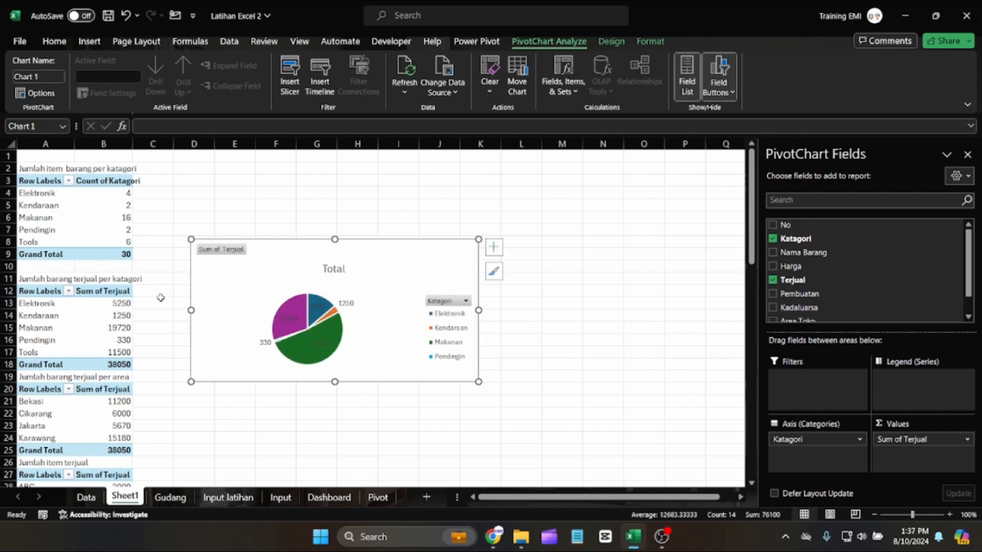
Change the pie chart's title to "Total barang terjual berdasarkan katagori".
{"action": "left_click", "coordinate": [341, 268]}
{"action": "left_click_drag", "start_coordinate": [343, 269], "coordinate": [291, 273]}
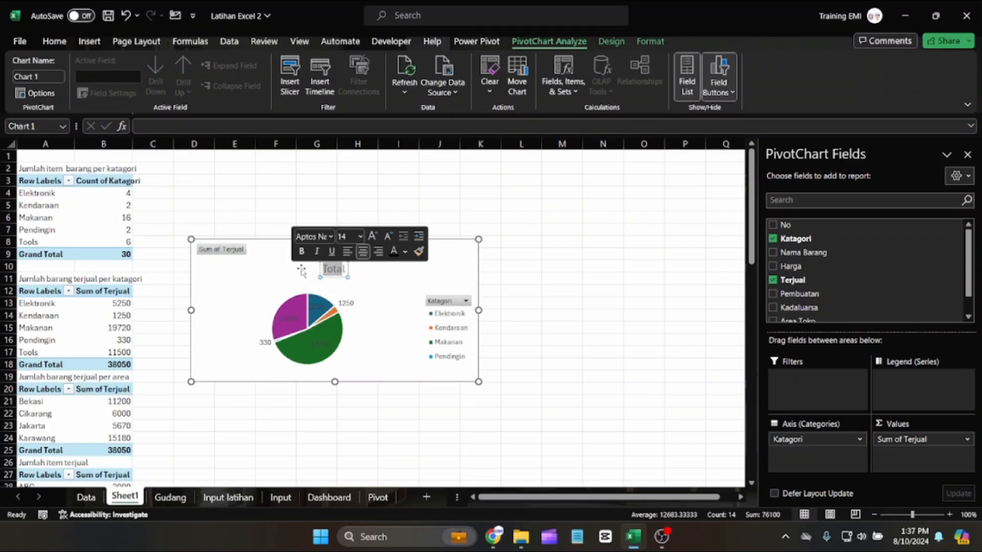
{"action": "left_click", "coordinate": [343, 269]}
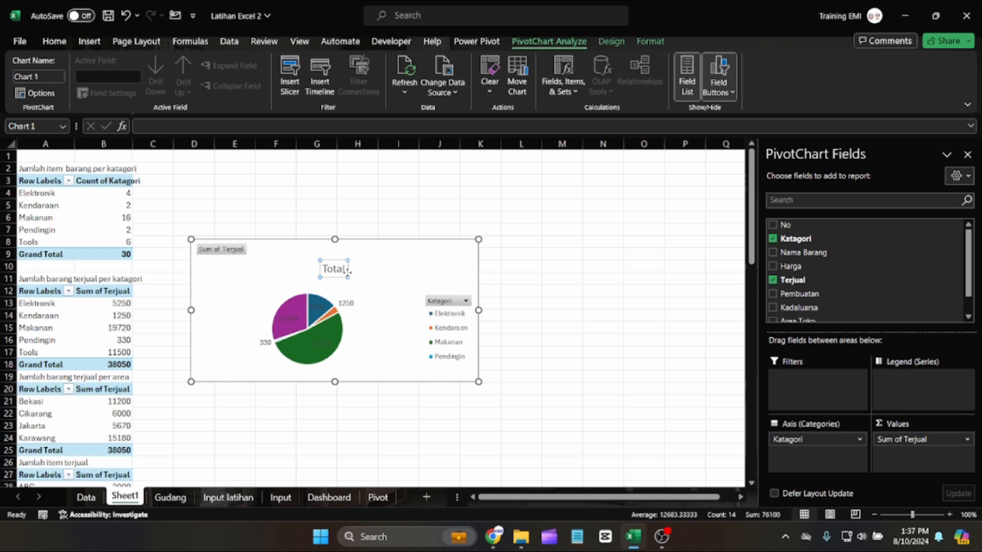
{"action": "type", "text": "barang terju"}
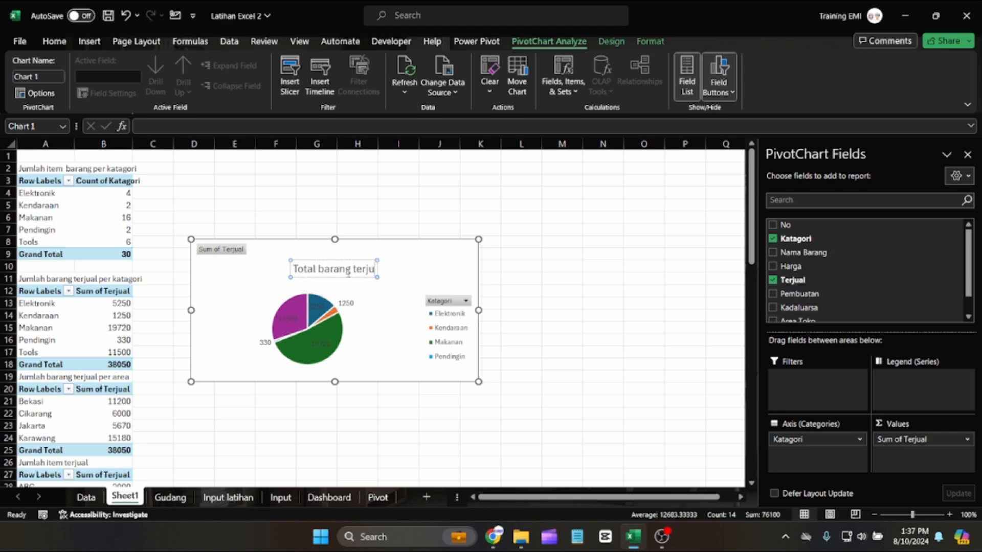
{"action": "type", "text": "al ber"}
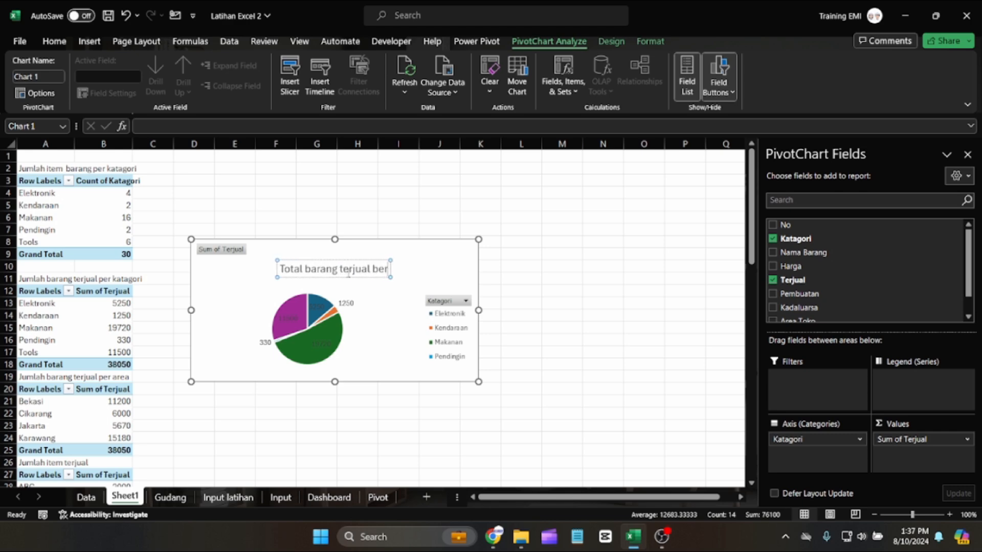
{"action": "type", "text": "dasarkan katagori"}
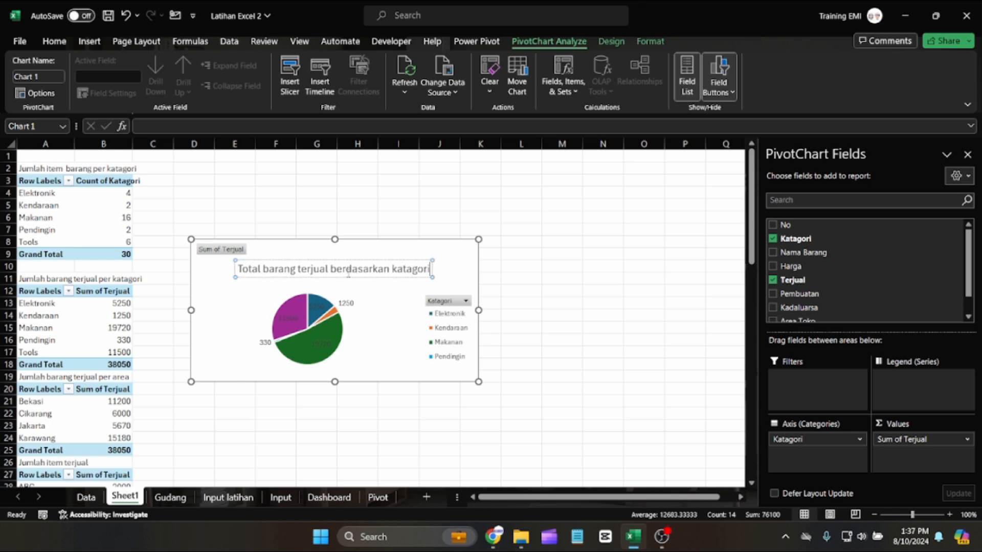
{"action": "left_click", "coordinate": [588, 305]}
Delete the pie chart of items sold per category from the sheet.
{"action": "left_click", "coordinate": [324, 344]}
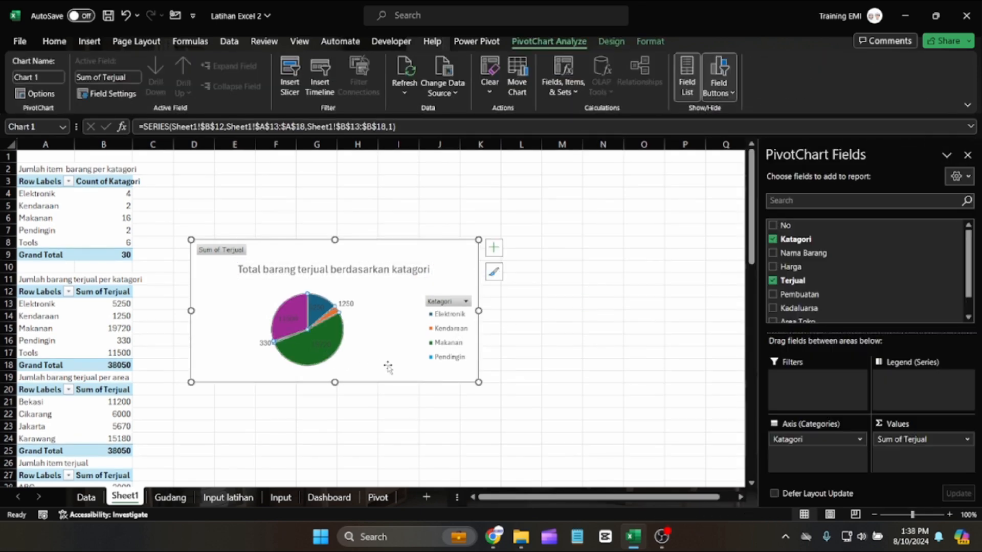
{"action": "left_click", "coordinate": [341, 359]}
{"action": "left_click_drag", "start_coordinate": [393, 384], "coordinate": [369, 376]}
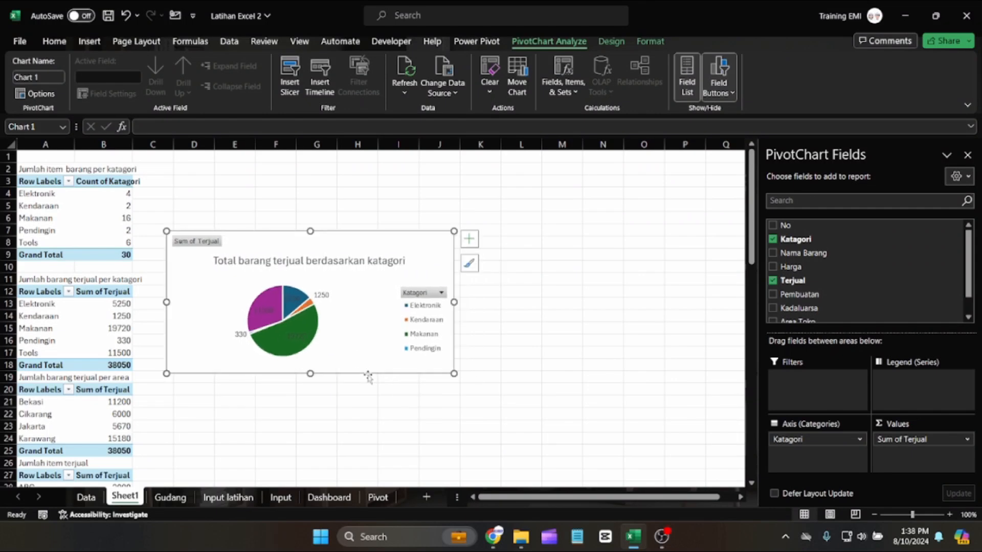
{"action": "key", "text": "Delete"}
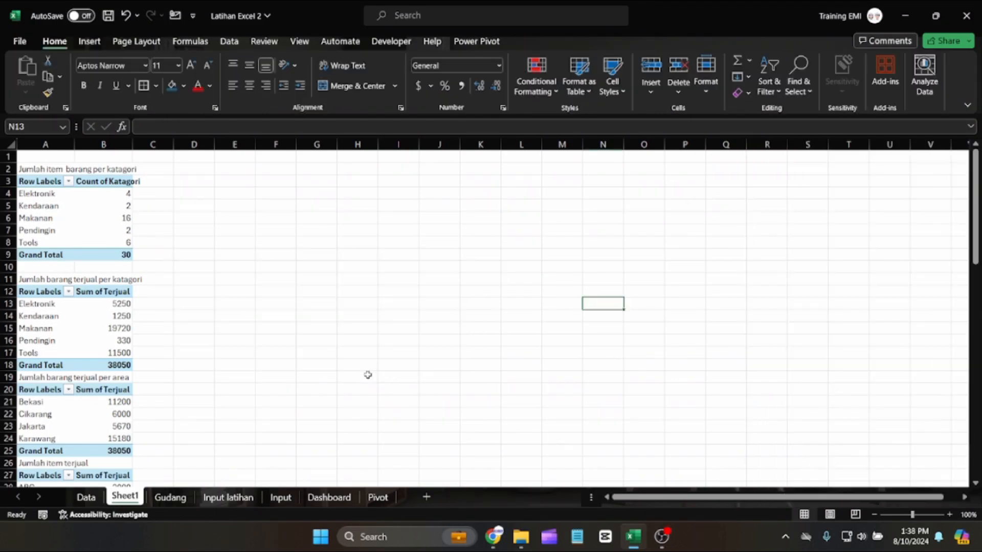
Insert a 3-D clustered column PivotChart from the "Jumlah barang terjual per katagori" PivotTable in A12:B18.
{"action": "left_click", "coordinate": [92, 46]}
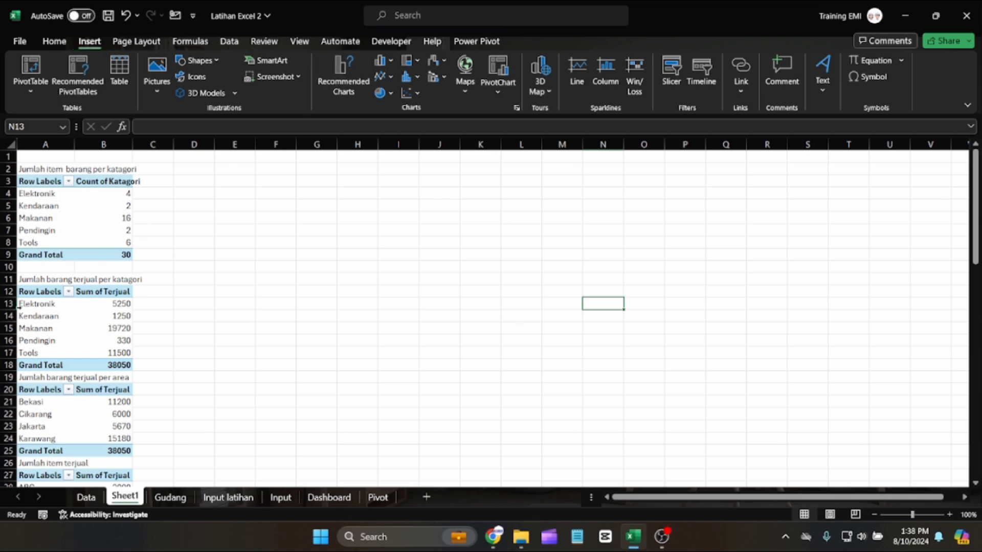
{"action": "left_click_drag", "start_coordinate": [33, 291], "coordinate": [114, 366]}
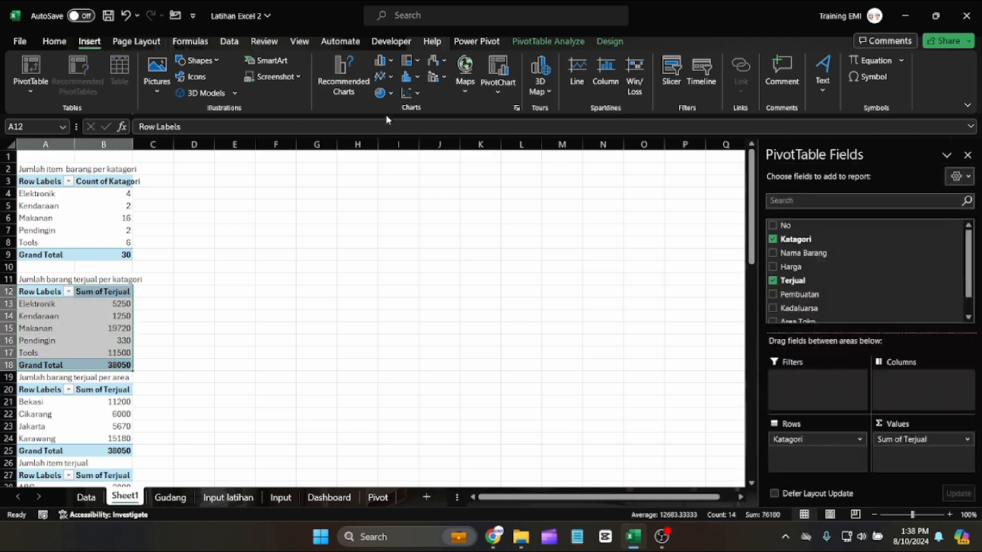
{"action": "left_click", "coordinate": [390, 62]}
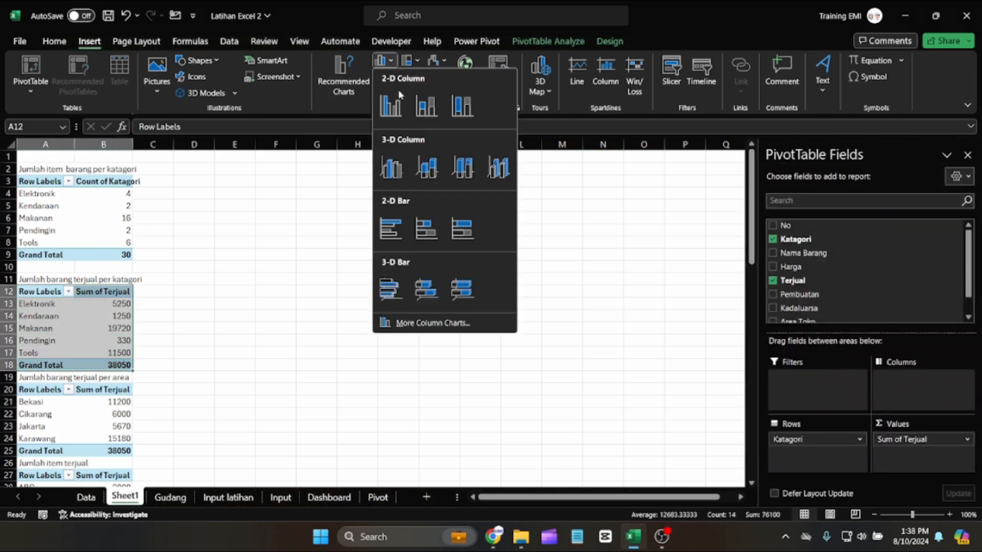
{"action": "left_click", "coordinate": [391, 169]}
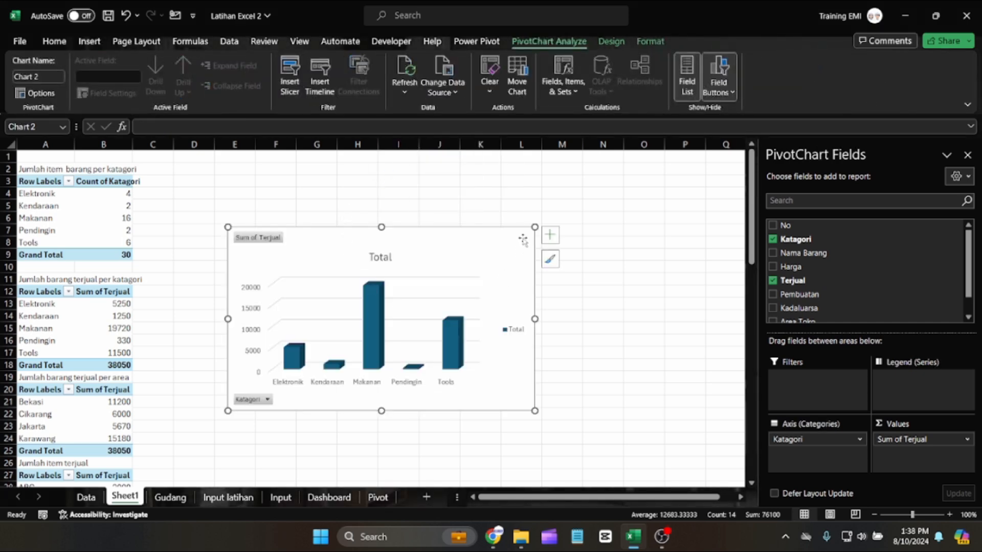
Add data labels to the 3-D column chart and leave its axis titles off.
{"action": "left_click", "coordinate": [550, 236]}
{"action": "left_click", "coordinate": [578, 264]}
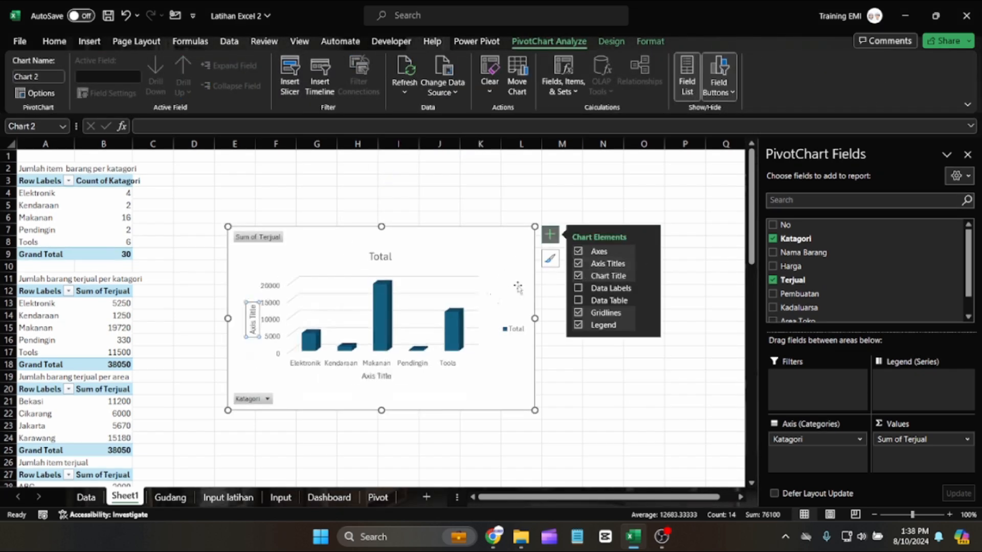
{"action": "left_click", "coordinate": [578, 264]}
{"action": "left_click", "coordinate": [580, 288]}
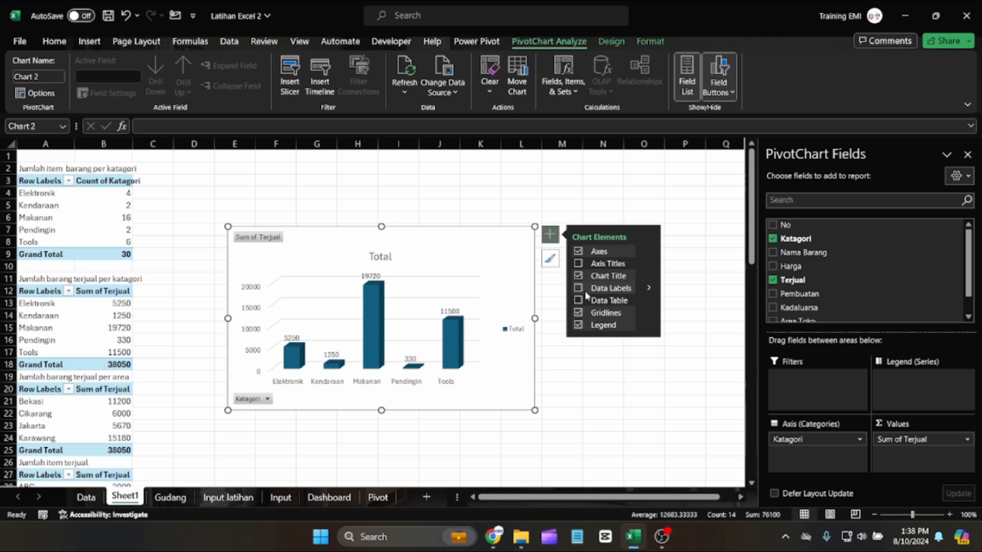
{"action": "left_click", "coordinate": [580, 290]}
{"action": "left_click", "coordinate": [560, 390]}
Make the column chart lower and wider, and place it beside the per-category sales PivotTable from column D onward.
{"action": "left_click_drag", "start_coordinate": [504, 399], "coordinate": [491, 361]}
{"action": "left_click_drag", "start_coordinate": [491, 295], "coordinate": [560, 295]}
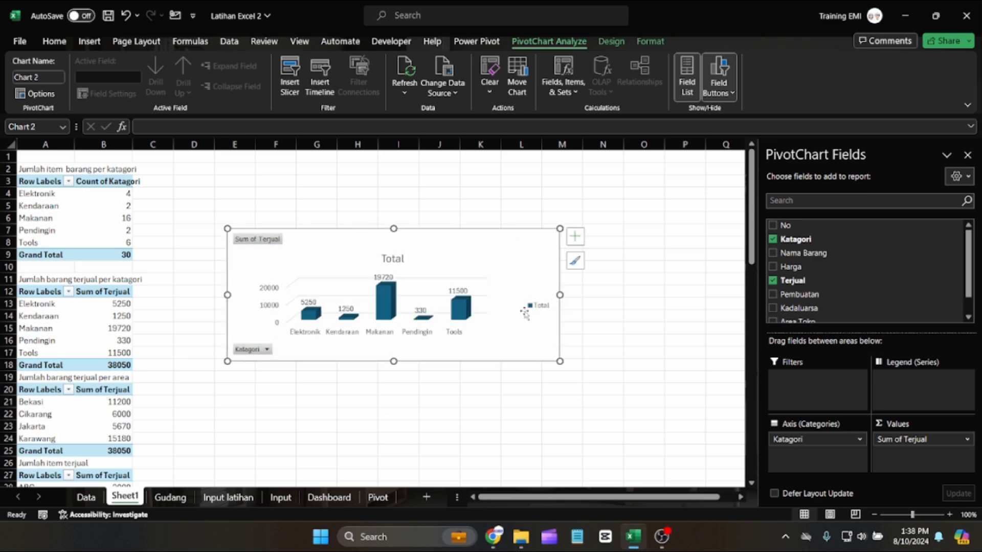
{"action": "left_click_drag", "start_coordinate": [446, 361], "coordinate": [377, 385]}
Change the title of the 3-D column chart of sales per category to "Total barang terjual".
{"action": "left_click", "coordinate": [321, 281]}
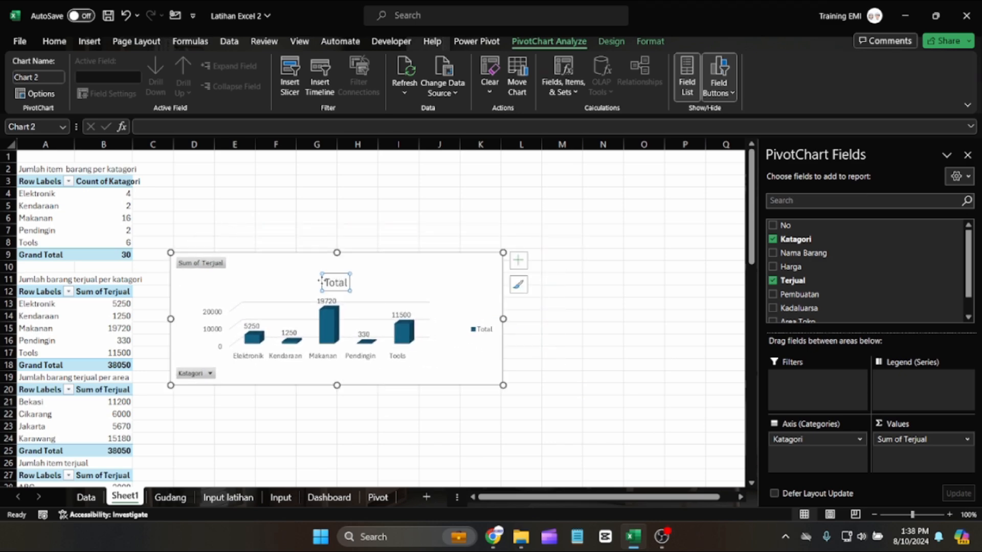
{"action": "left_click_drag", "start_coordinate": [325, 282], "coordinate": [372, 285]}
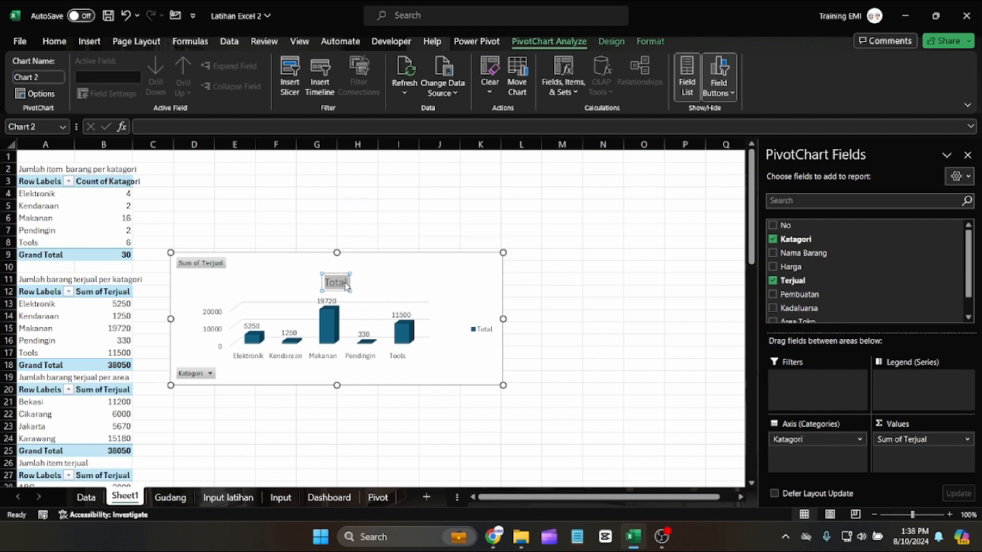
{"action": "left_click", "coordinate": [351, 283]}
{"action": "type", "text": "b"}
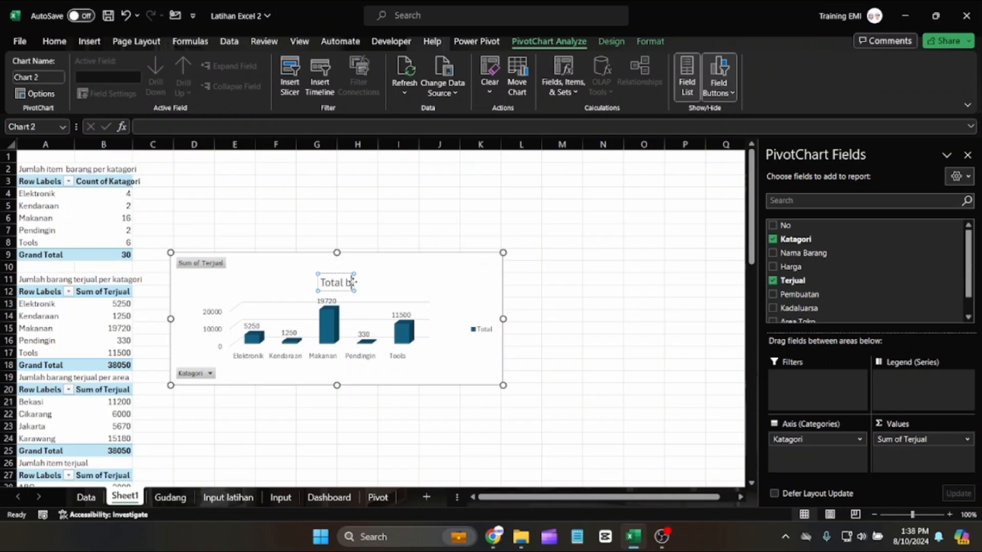
{"action": "type", "text": "arang terjual"}
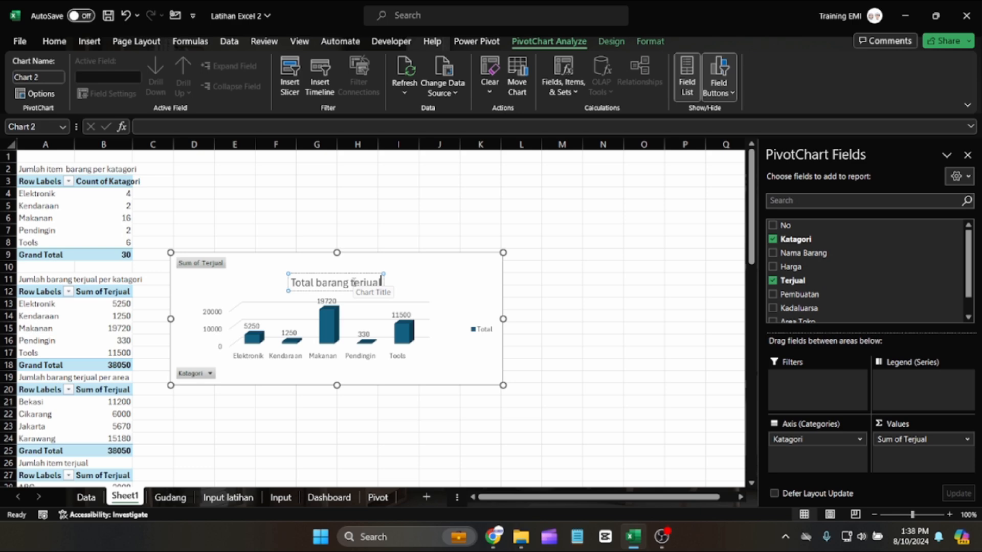
{"action": "left_click", "coordinate": [357, 218]}
Insert a 3-D pie PivotChart from the "Jumlah barang terjual per area" PivotTable in A20:B25 and place it below the column chart.
{"action": "scroll", "coordinate": [126, 358], "scroll_direction": "down", "scroll_amount": 1}
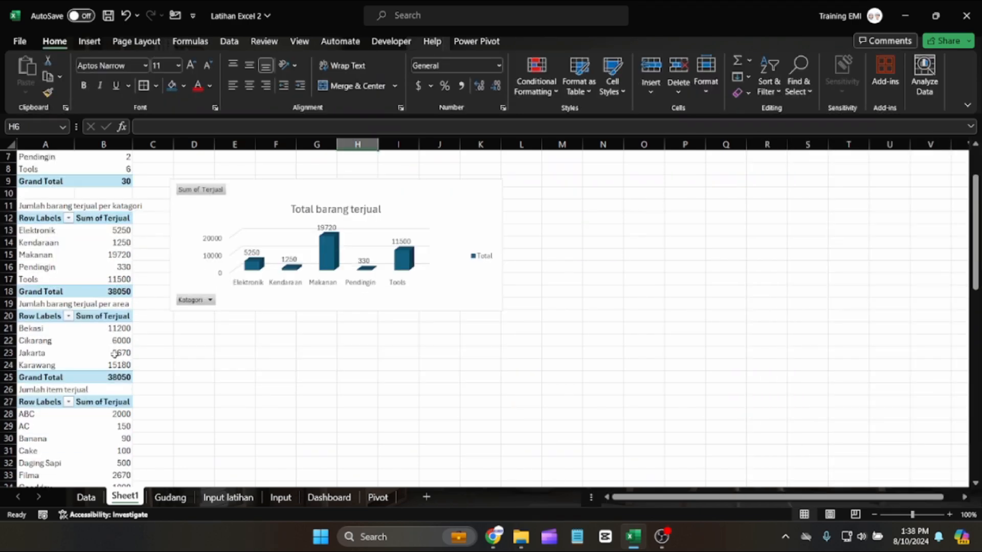
{"action": "left_click_drag", "start_coordinate": [40, 318], "coordinate": [92, 360]}
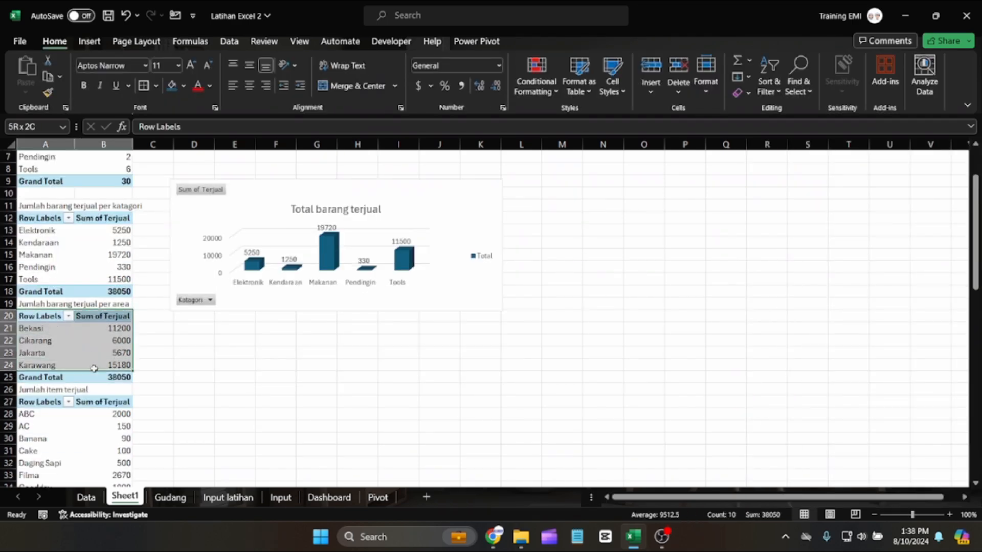
{"action": "left_click_drag", "start_coordinate": [94, 369], "coordinate": [95, 378]}
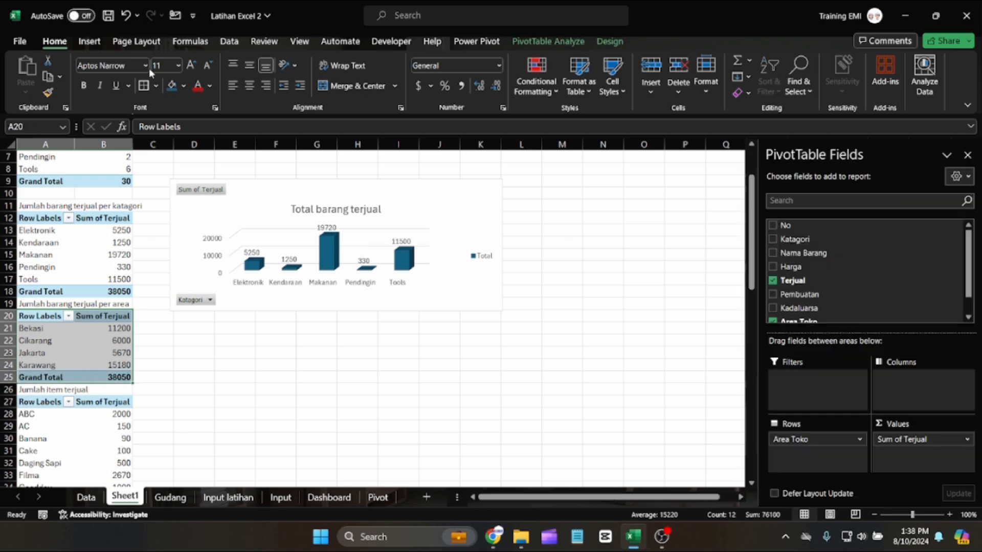
{"action": "left_click", "coordinate": [89, 42]}
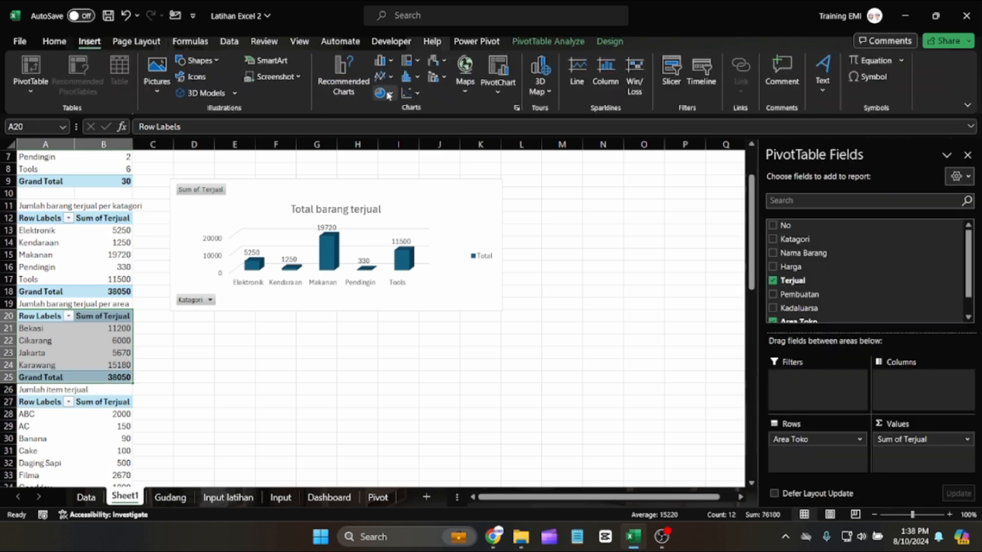
{"action": "left_click", "coordinate": [380, 94]}
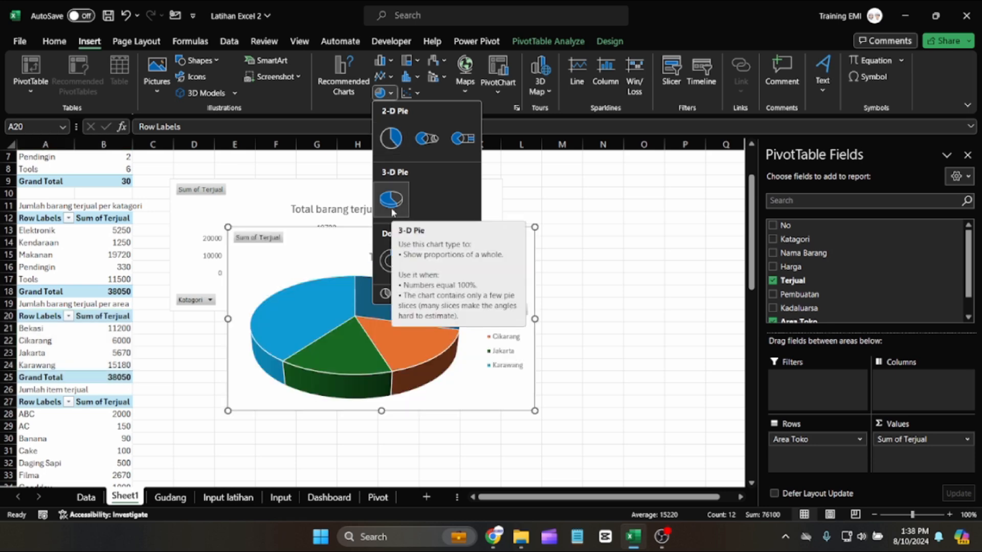
{"action": "left_click", "coordinate": [356, 89]}
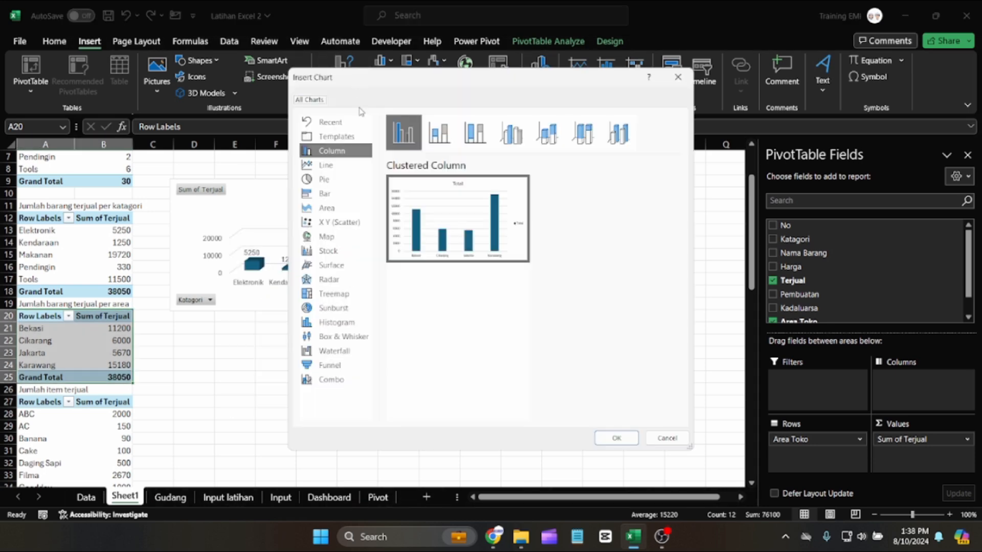
{"action": "left_click", "coordinate": [326, 179]}
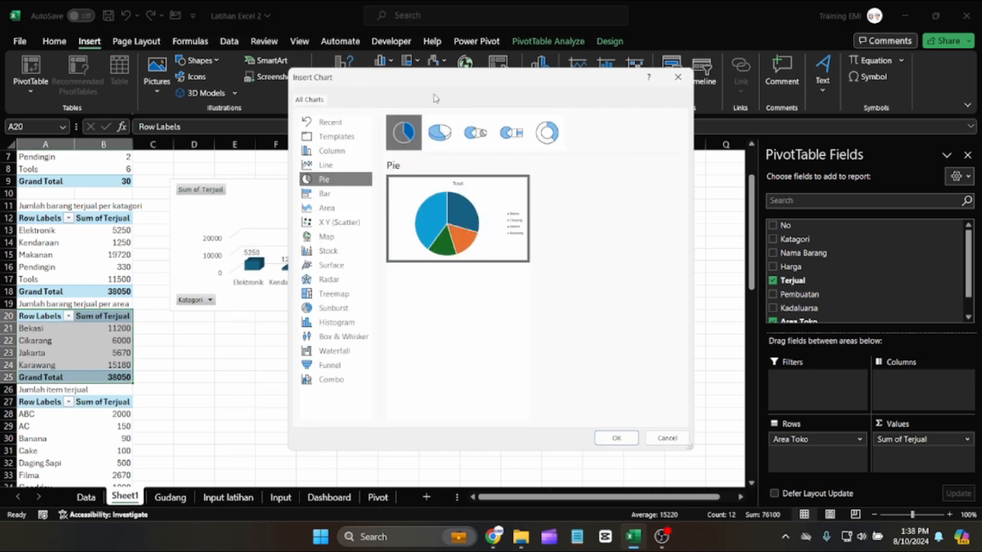
{"action": "left_click", "coordinate": [439, 133]}
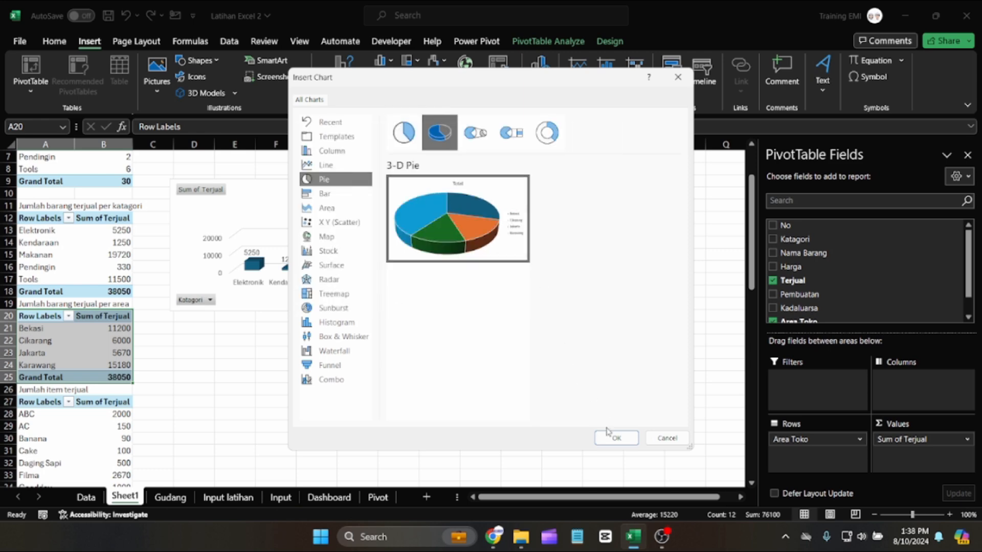
{"action": "left_click", "coordinate": [609, 443]}
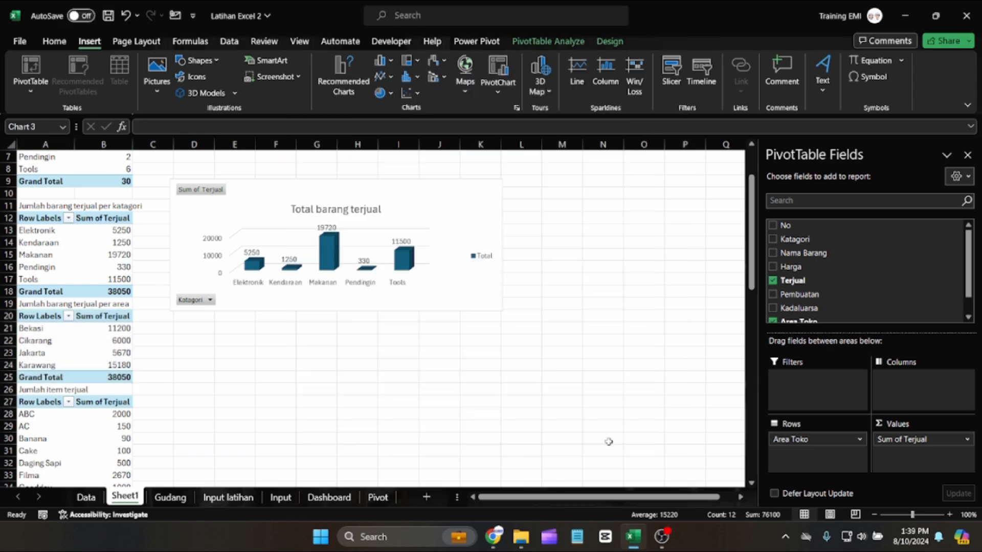
{"action": "left_click_drag", "start_coordinate": [350, 231], "coordinate": [299, 329]}
Change the pie chart's title to "Total barang terjual per Area".
{"action": "scroll", "coordinate": [307, 327], "scroll_direction": "down", "scroll_amount": 1}
{"action": "left_click", "coordinate": [340, 313]}
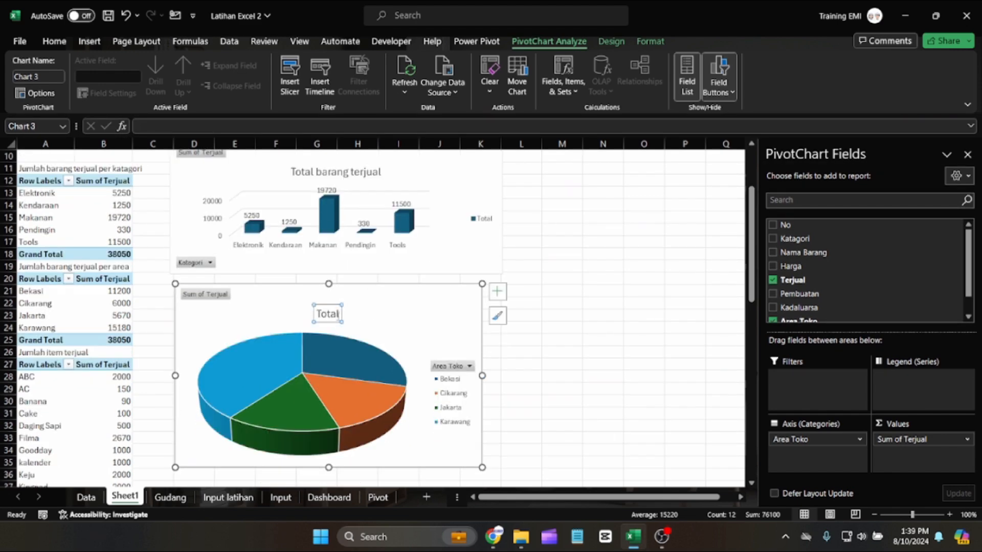
{"action": "left_click", "coordinate": [338, 314]}
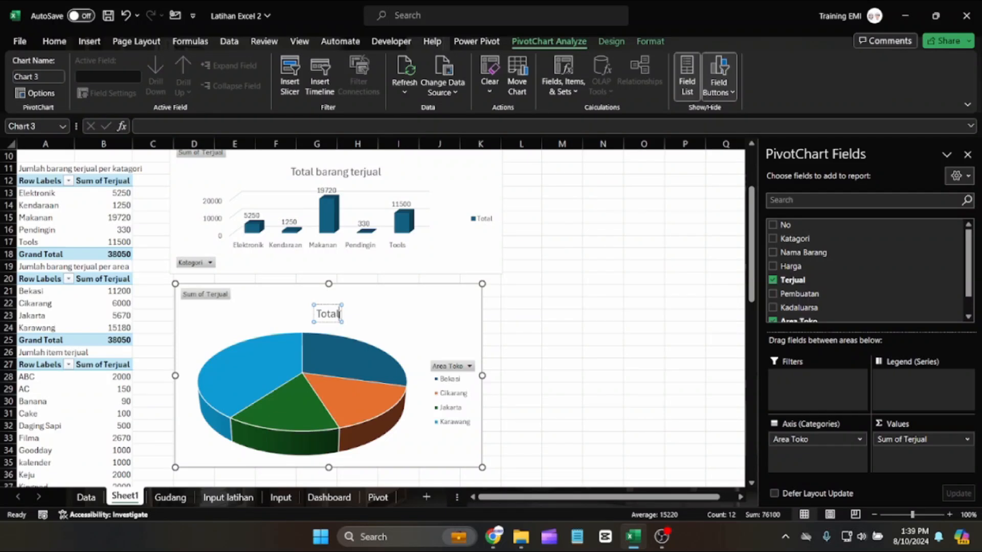
{"action": "type", "text": "ba"}
{"action": "key", "text": "BackSpace"}
{"action": "key", "text": "BackSpace"}
{"action": "key", "text": "BackSpace"}
{"action": "type", "text": "barang"}
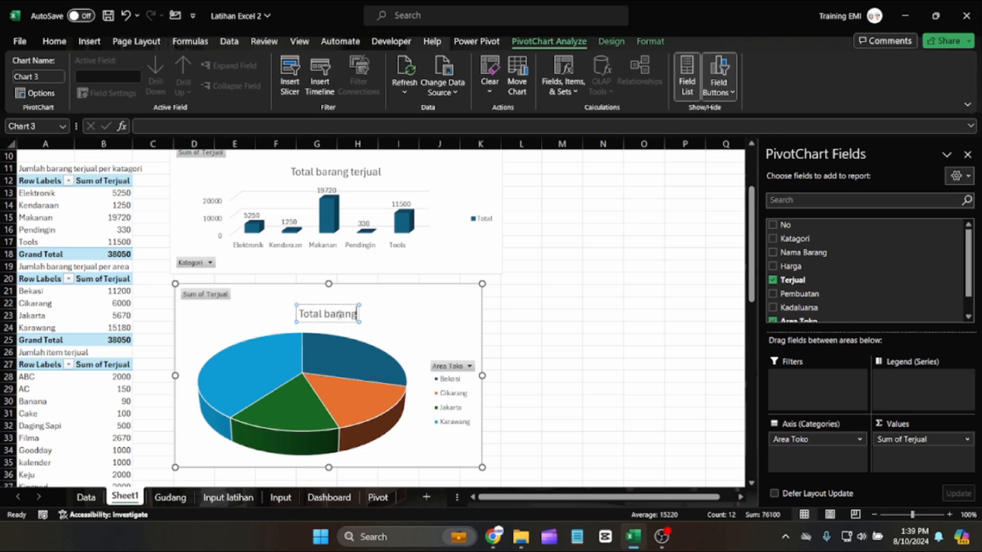
{"action": "type", "text": " terjual"}
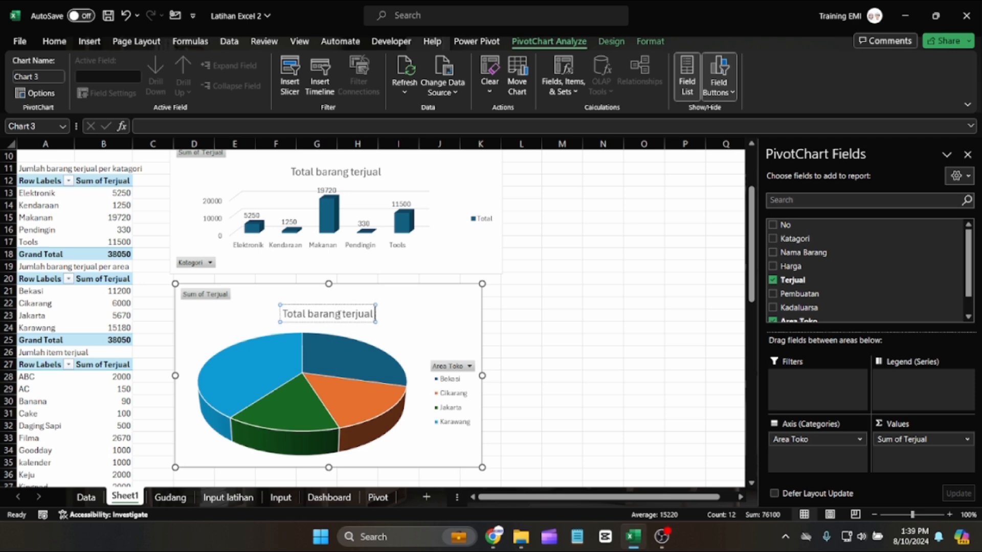
{"action": "type", "text": " per"}
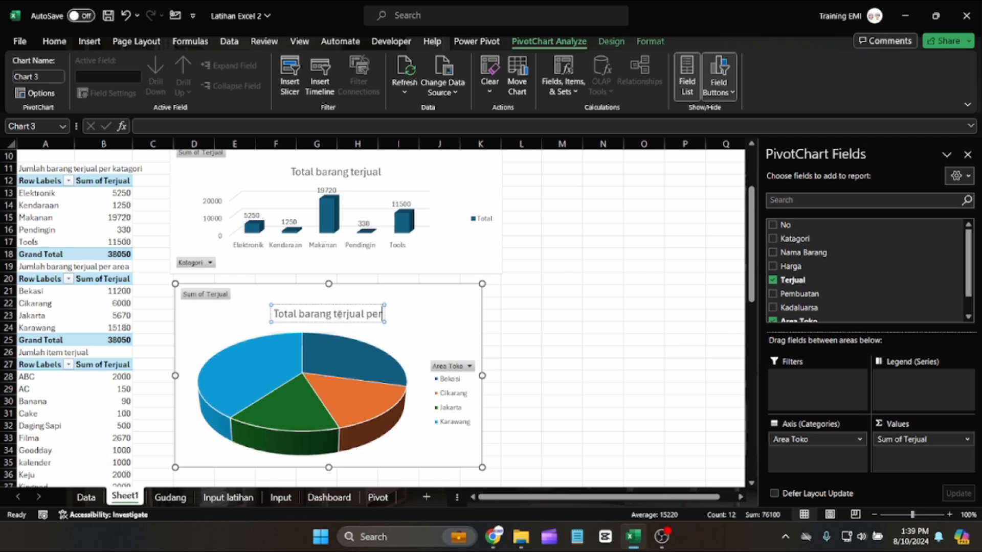
{"action": "type", "text": " Area"}
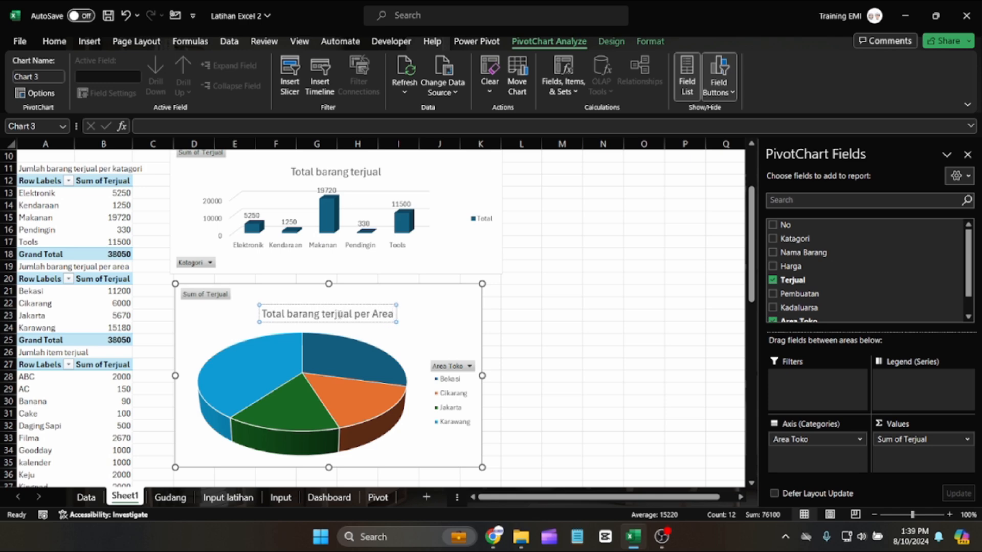
{"action": "left_click", "coordinate": [558, 316]}
Add data labels to the per-area pie chart and give the labels a white fill.
{"action": "left_click", "coordinate": [373, 403]}
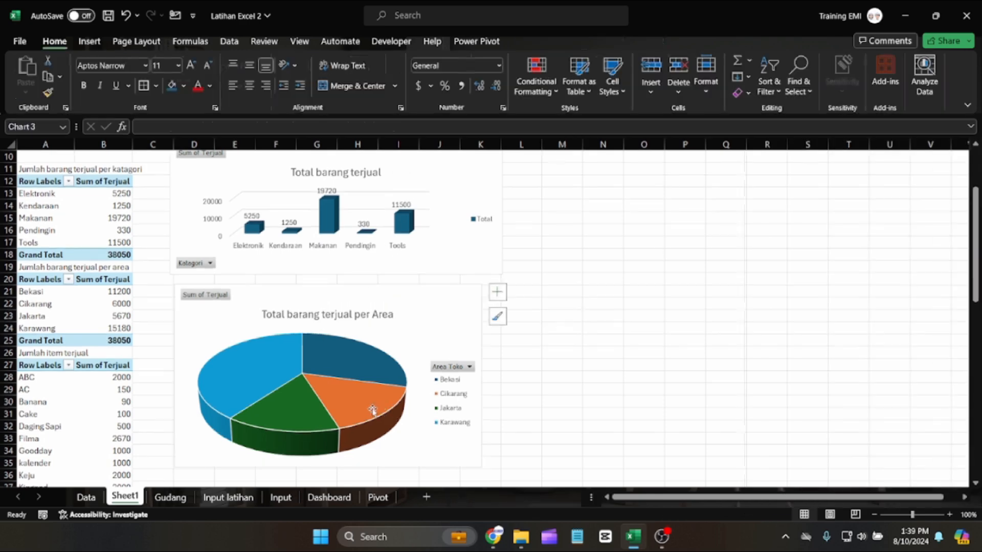
{"action": "left_click", "coordinate": [496, 292]}
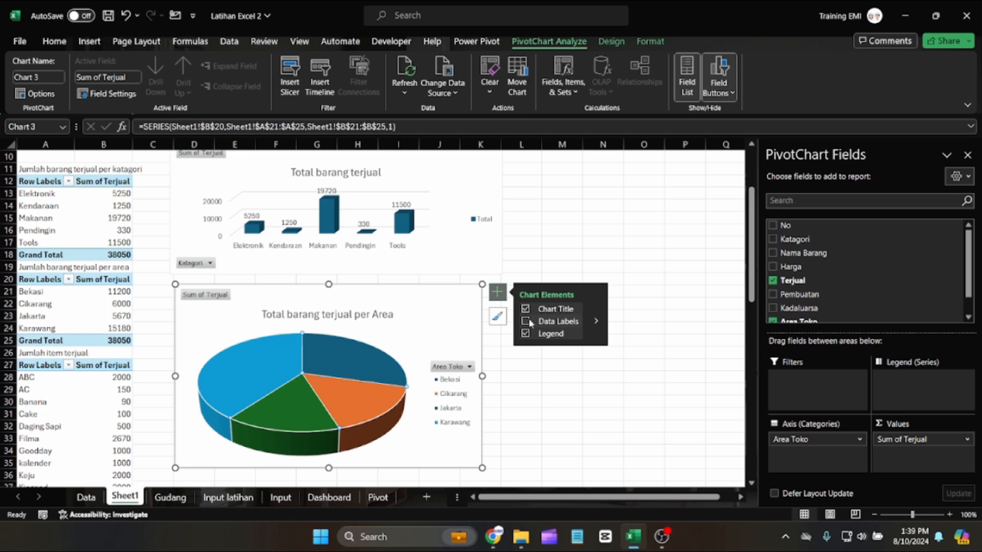
{"action": "left_click", "coordinate": [525, 321]}
{"action": "left_click", "coordinate": [603, 390]}
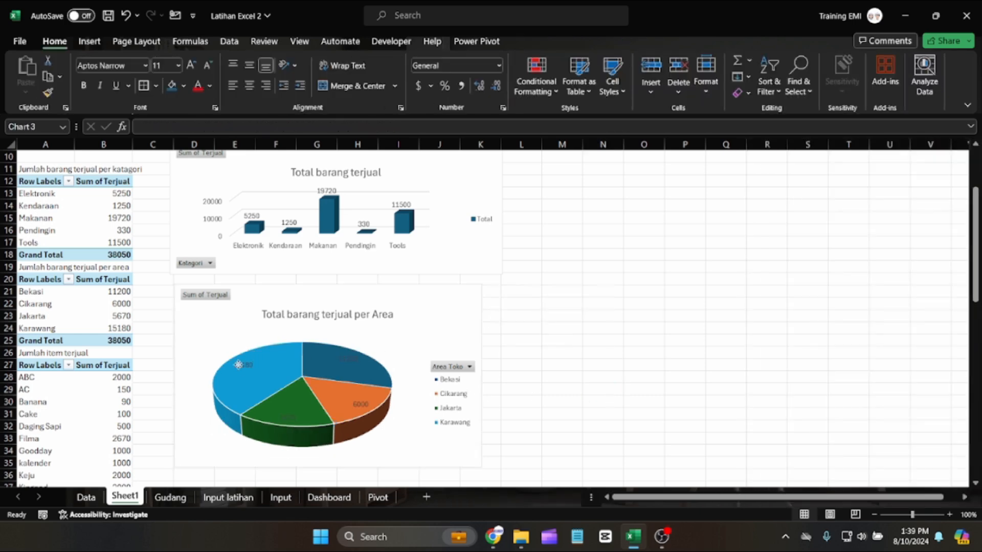
{"action": "left_click", "coordinate": [239, 366]}
{"action": "left_click", "coordinate": [55, 42]}
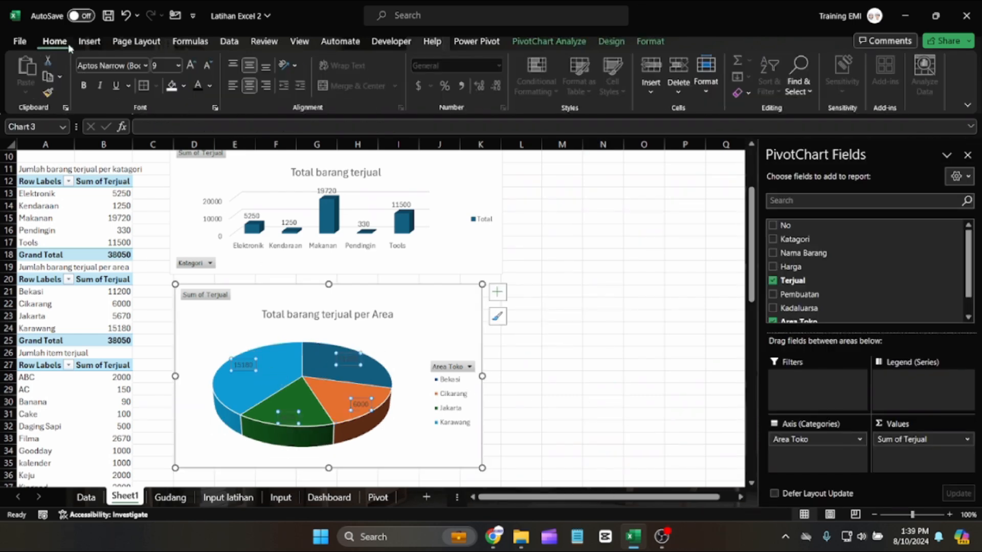
{"action": "left_click", "coordinate": [602, 242]}
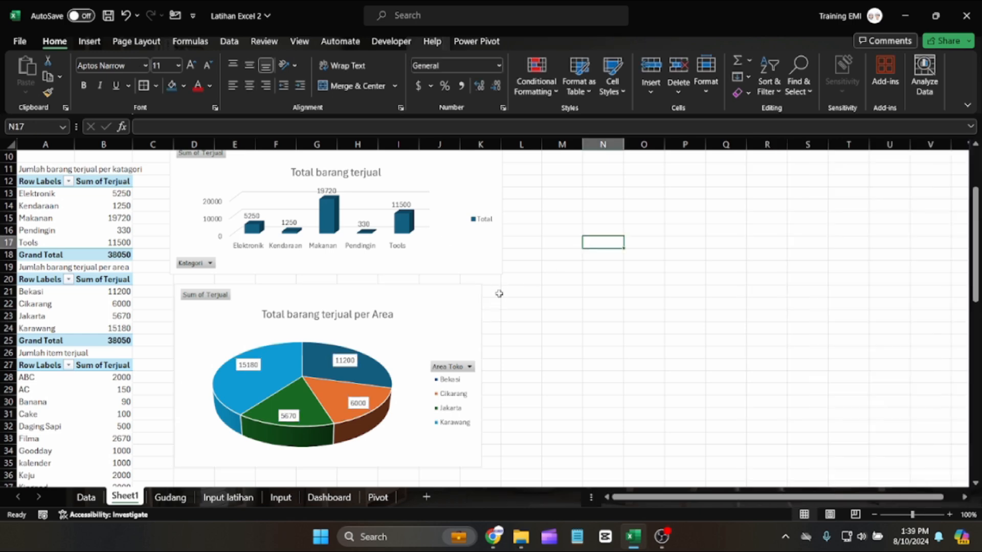
Pull the Karawang slice slightly out of the per-area pie chart.
{"action": "left_click", "coordinate": [255, 394]}
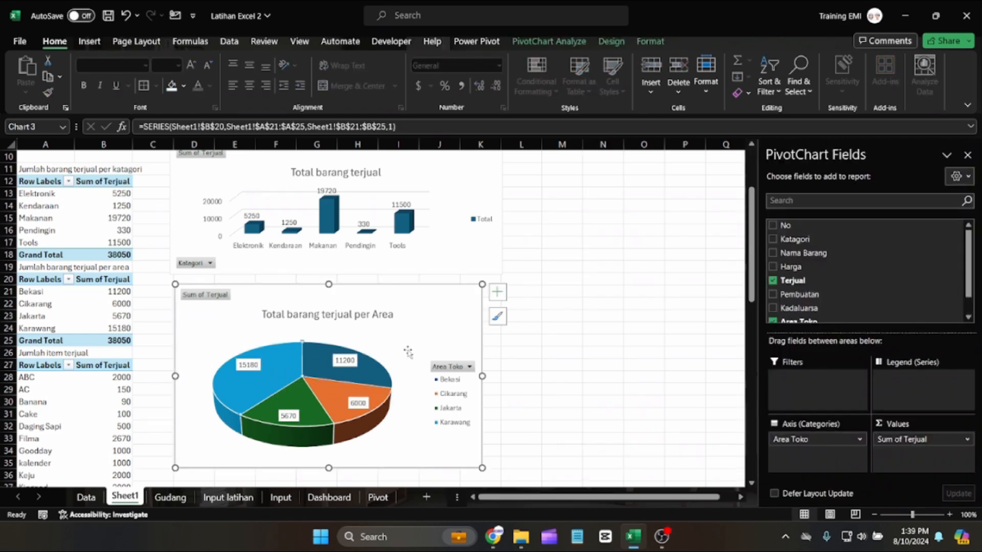
{"action": "left_click", "coordinate": [606, 326]}
{"action": "left_click", "coordinate": [285, 382]}
{"action": "left_click_drag", "start_coordinate": [279, 379], "coordinate": [259, 371]}
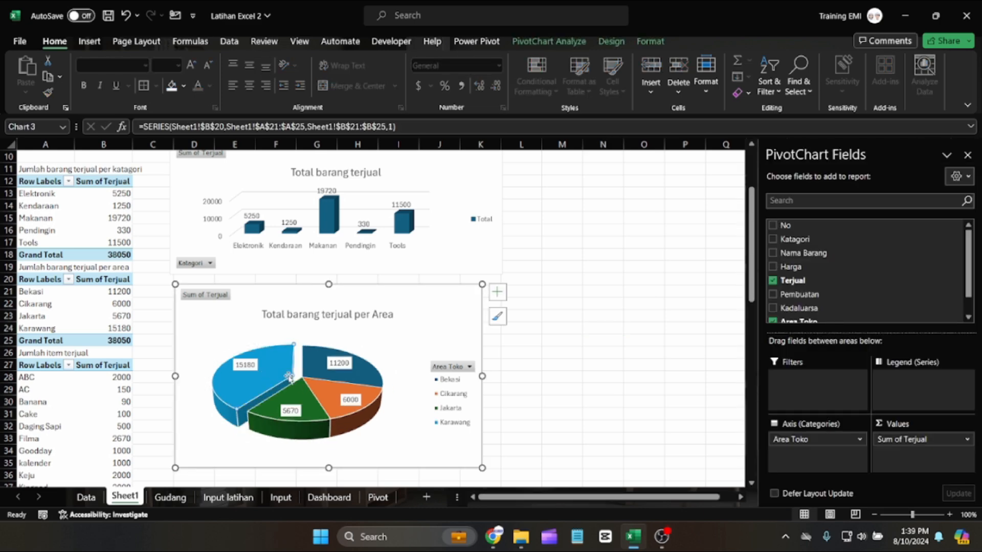
{"action": "left_click", "coordinate": [588, 330]}
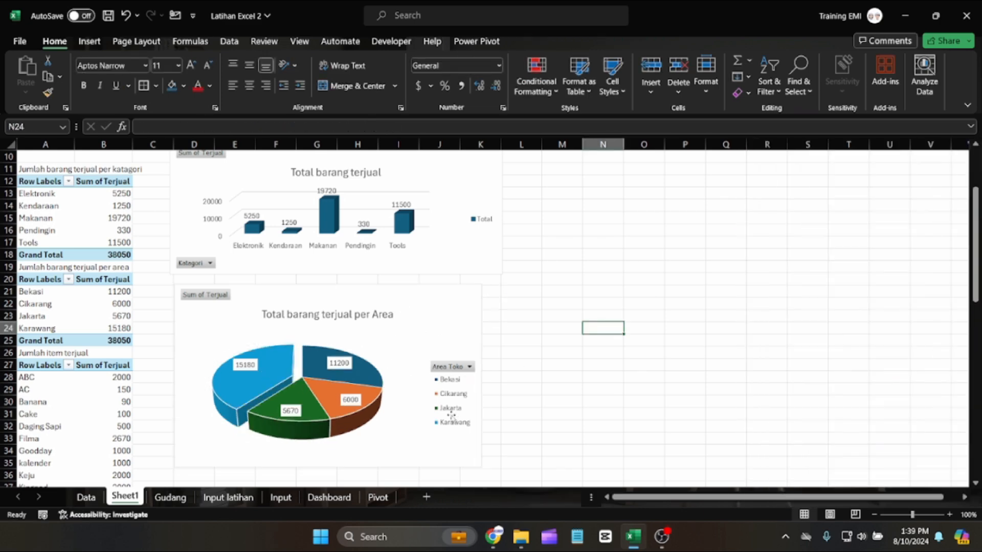
Make the per-area pie chart lower and slightly wider, and fit it directly below the column chart.
{"action": "left_click", "coordinate": [482, 466]}
{"action": "left_click_drag", "start_coordinate": [483, 466], "coordinate": [447, 432]}
{"action": "left_click_drag", "start_coordinate": [448, 358], "coordinate": [501, 359]}
{"action": "left_click_drag", "start_coordinate": [362, 431], "coordinate": [352, 425]}
{"action": "left_click", "coordinate": [579, 345]}
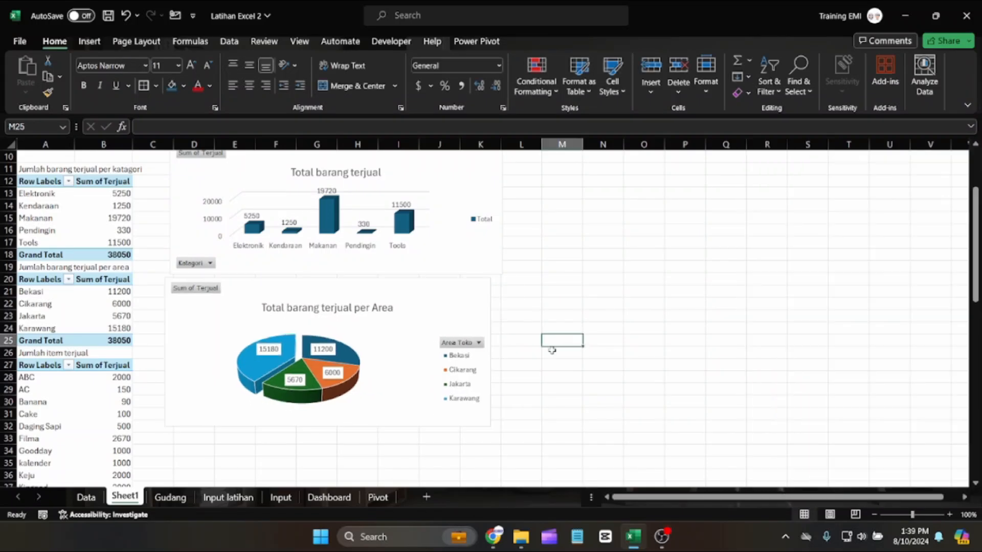
Insert a 2-D line PivotChart from the "Jumlah item terjual" PivotTable starting at A27 and place it below the pie chart.
{"action": "scroll", "coordinate": [283, 352], "scroll_direction": "down", "scroll_amount": 4}
{"action": "scroll", "coordinate": [268, 359], "scroll_direction": "up", "scroll_amount": 1}
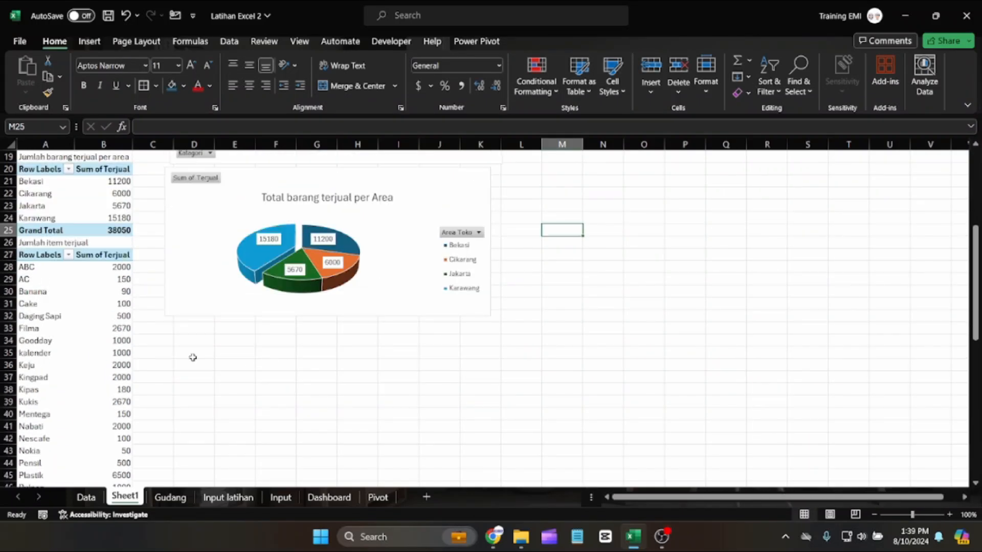
{"action": "left_click_drag", "start_coordinate": [38, 255], "coordinate": [94, 464]}
{"action": "scroll", "coordinate": [165, 252], "scroll_direction": "up", "scroll_amount": 6}
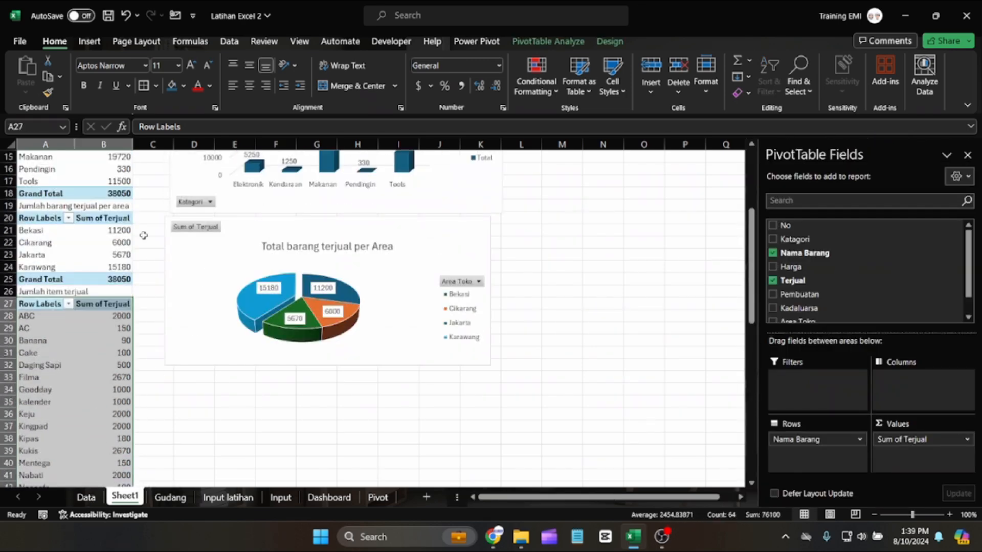
{"action": "left_click", "coordinate": [90, 42]}
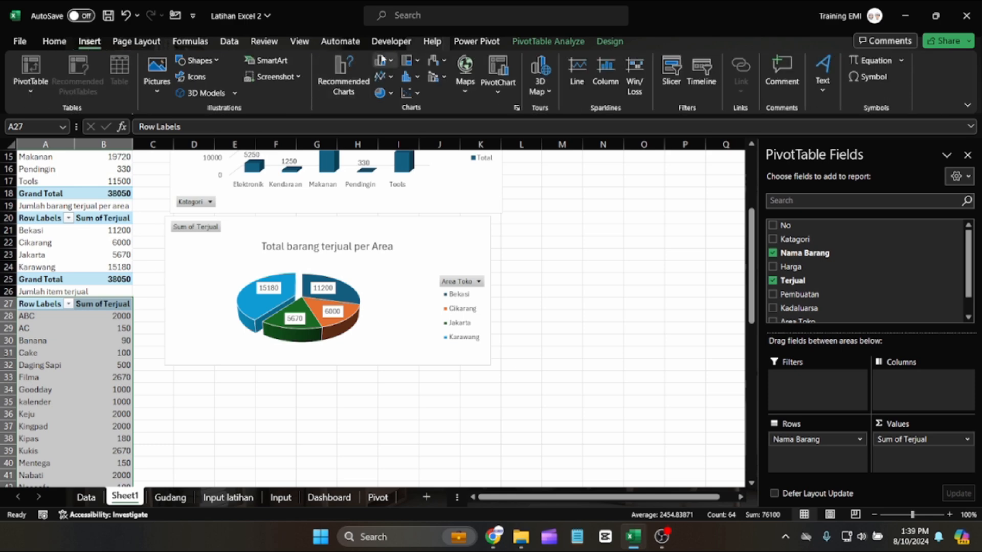
{"action": "left_click", "coordinate": [389, 76]}
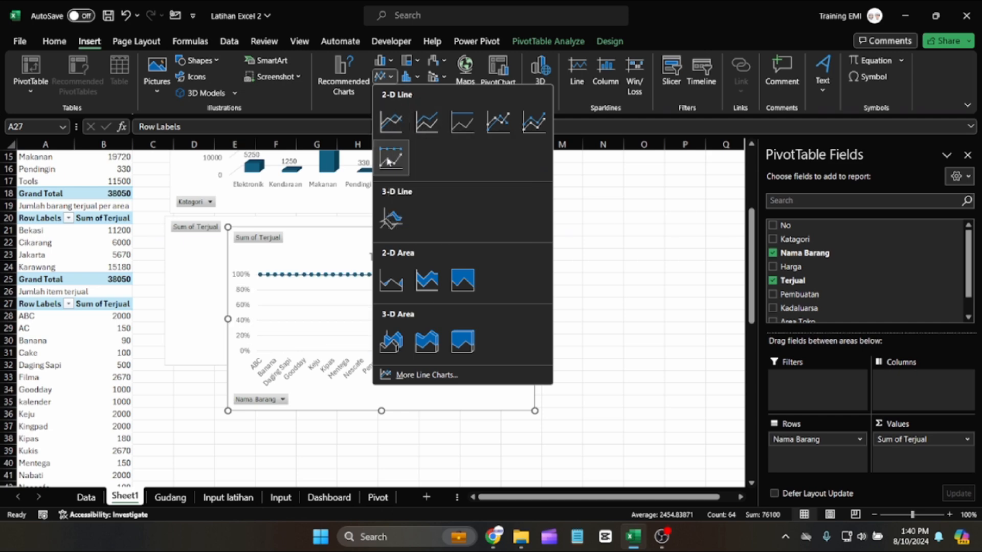
{"action": "left_click", "coordinate": [390, 124]}
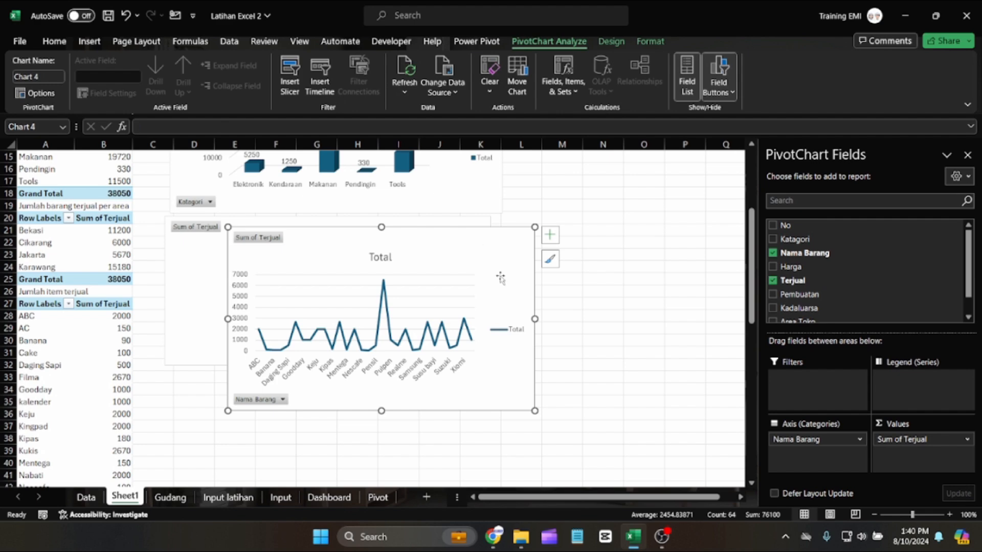
{"action": "left_click_drag", "start_coordinate": [441, 244], "coordinate": [383, 383]}
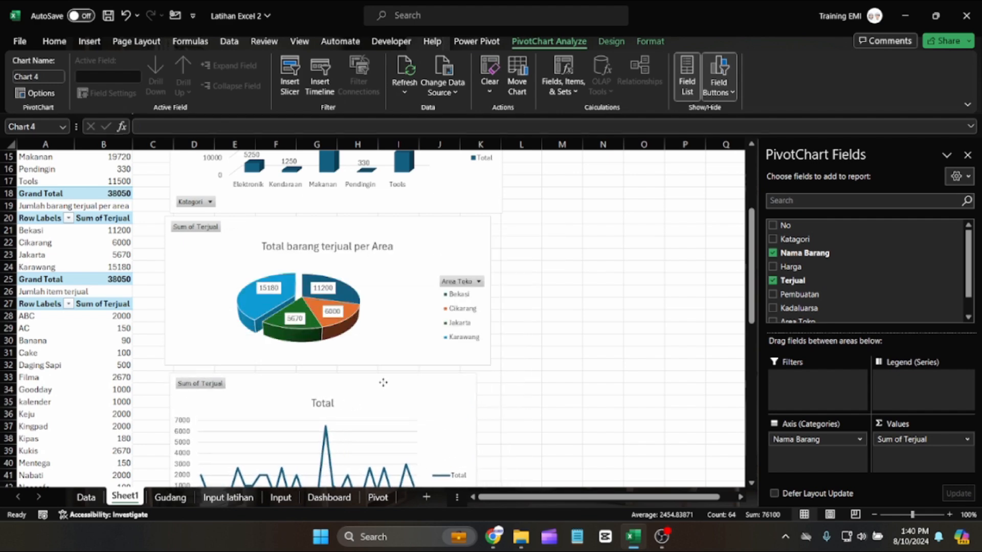
Change the title of the line PivotChart to "Total barang terjual per item".
{"action": "scroll", "coordinate": [383, 382], "scroll_direction": "down", "scroll_amount": 3}
{"action": "left_click", "coordinate": [331, 366]}
{"action": "left_click", "coordinate": [334, 366]}
{"action": "type", "text": "baran"}
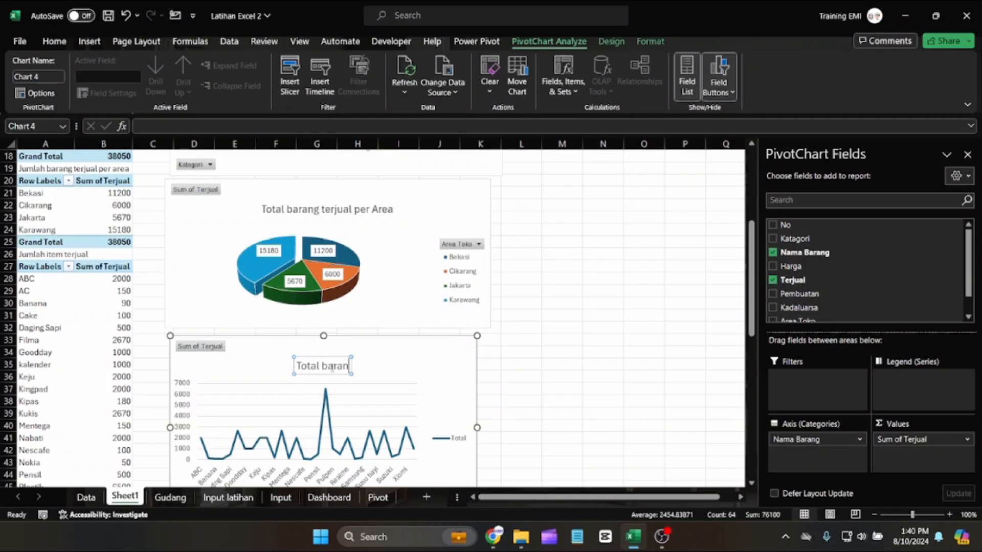
{"action": "type", "text": "g terjual pe"}
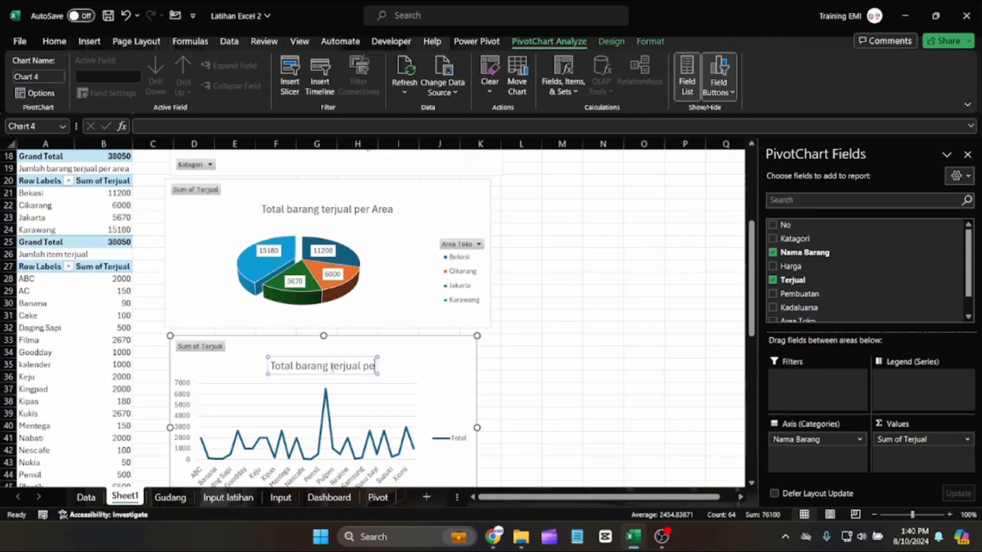
{"action": "type", "text": "r item"}
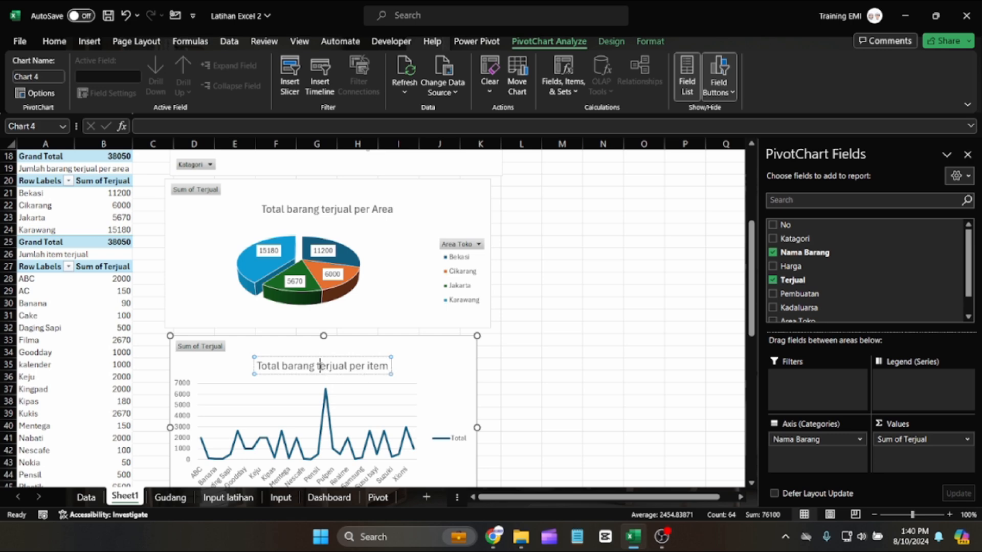
{"action": "left_click", "coordinate": [524, 386]}
Add data labels to the "Total barang terjual per item" line chart.
{"action": "scroll", "coordinate": [512, 381], "scroll_direction": "down", "scroll_amount": 2}
{"action": "left_click", "coordinate": [463, 381]}
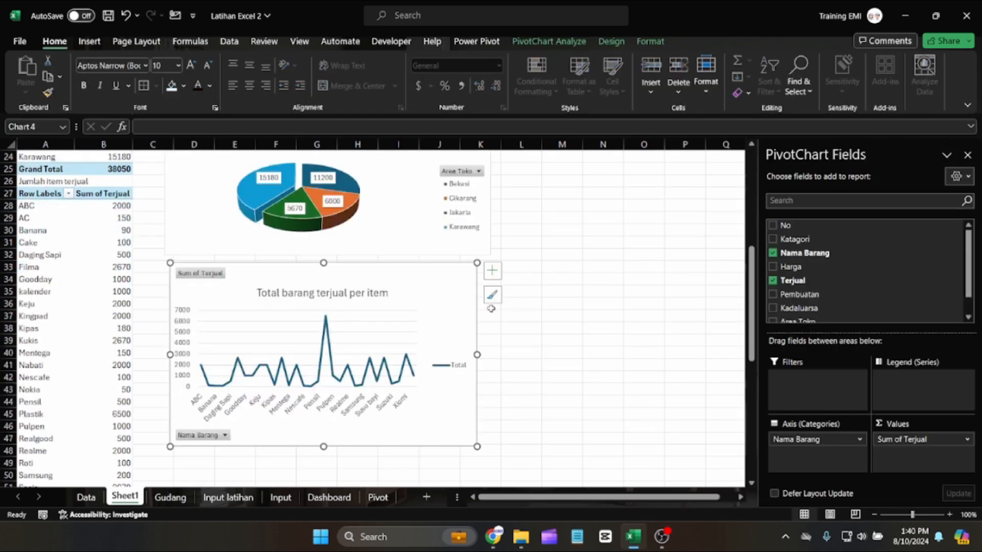
{"action": "left_click", "coordinate": [492, 271]}
{"action": "left_click", "coordinate": [536, 324]}
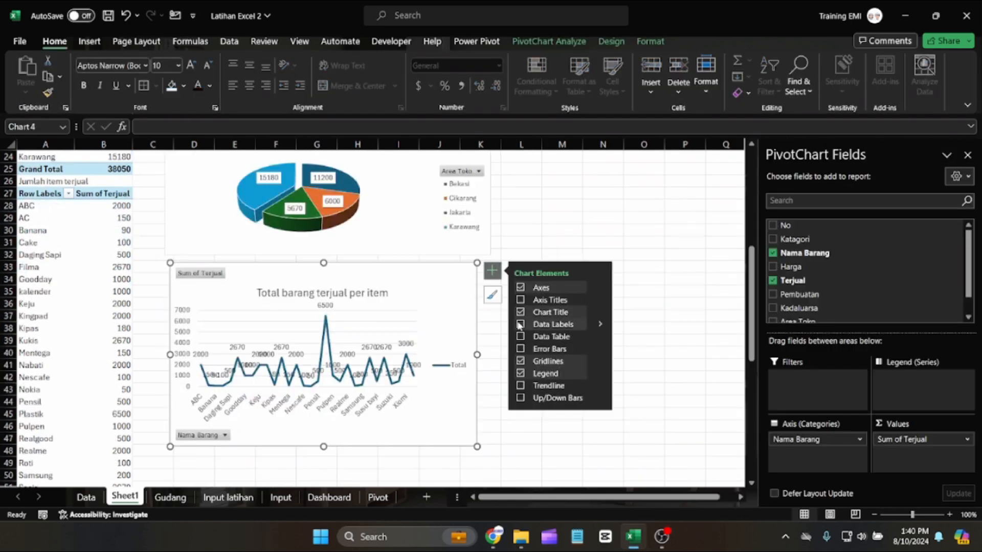
{"action": "left_click", "coordinate": [482, 353]}
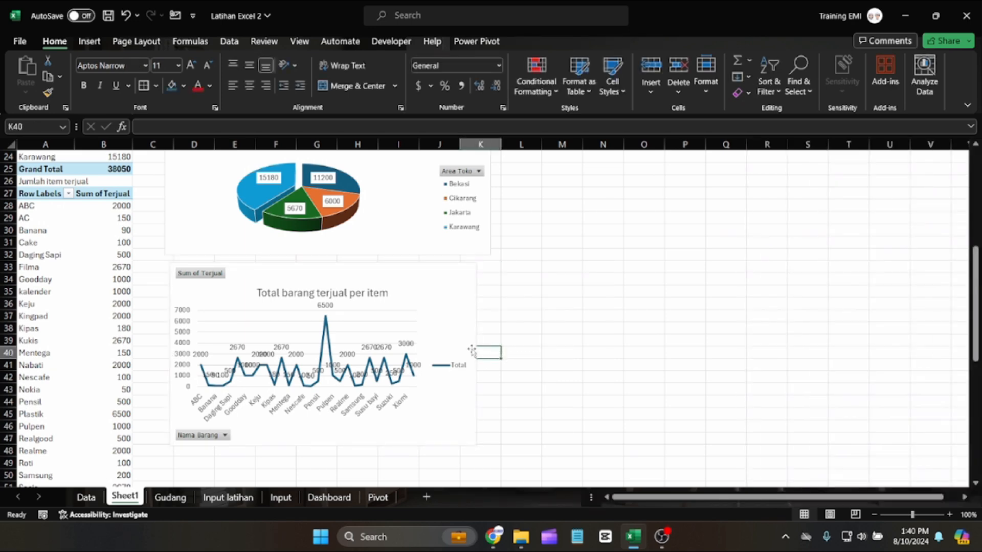
Widen the per-item line chart to about column N and reduce the font size of its item axis labels.
{"action": "left_click", "coordinate": [473, 355]}
{"action": "left_click_drag", "start_coordinate": [477, 354], "coordinate": [612, 355]}
{"action": "left_click", "coordinate": [481, 407]}
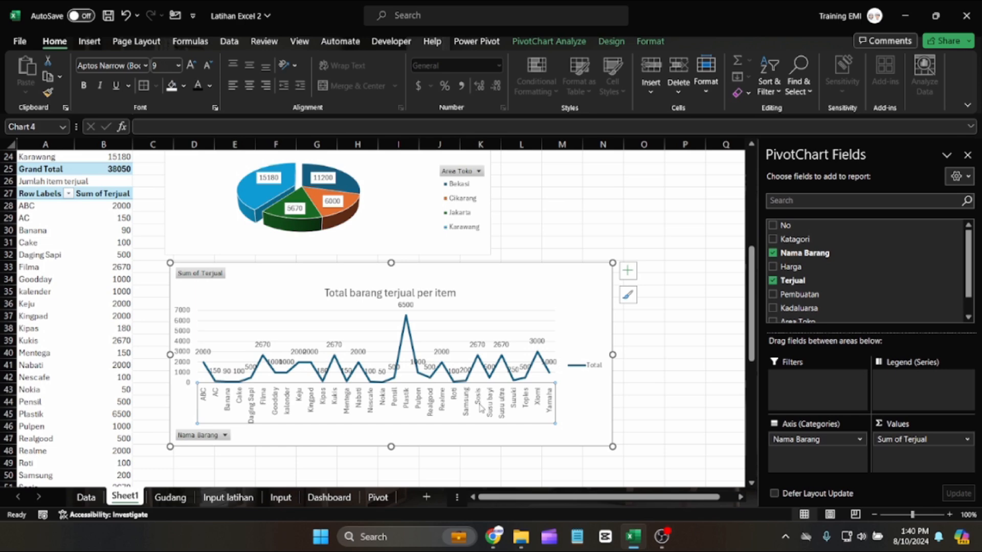
{"action": "left_click", "coordinate": [211, 65]}
{"action": "left_click", "coordinate": [212, 65]}
{"action": "left_click", "coordinate": [211, 65]}
Stretch the per-item line chart further, past column R, and shift it slightly left and down below the pie chart.
{"action": "left_click_drag", "start_coordinate": [612, 354], "coordinate": [765, 364]}
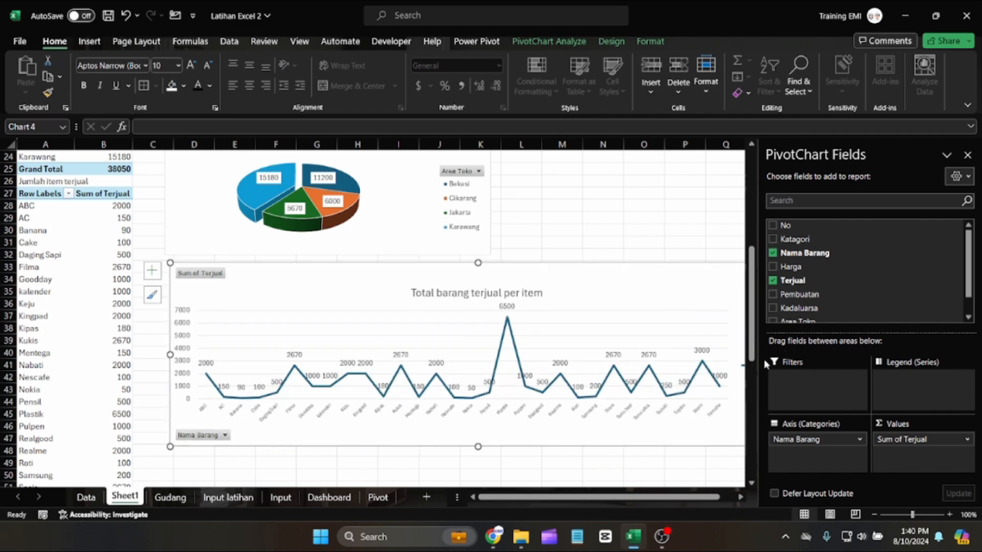
{"action": "left_click_drag", "start_coordinate": [532, 438], "coordinate": [524, 436]}
{"action": "left_click_drag", "start_coordinate": [475, 501], "coordinate": [488, 500]}
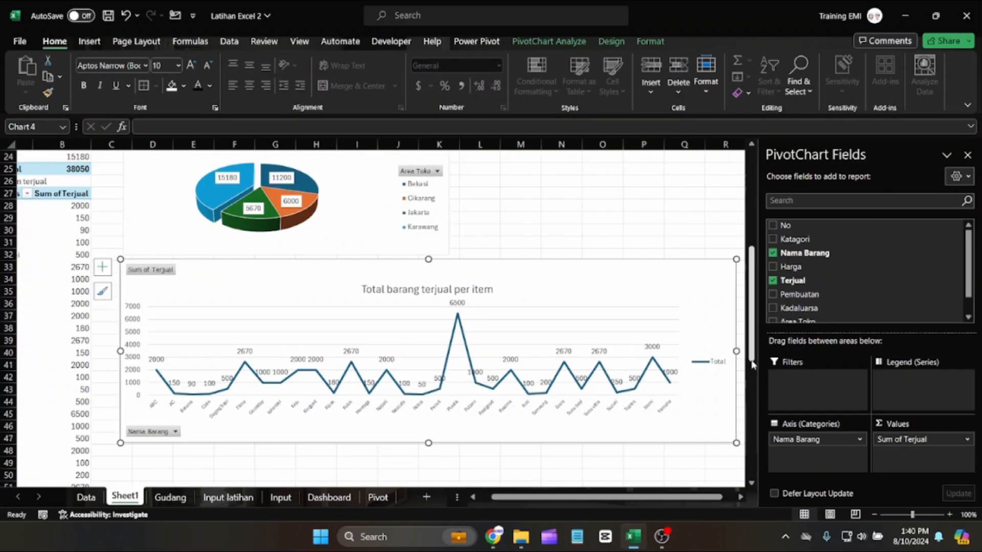
{"action": "left_click_drag", "start_coordinate": [805, 346], "coordinate": [805, 346]}
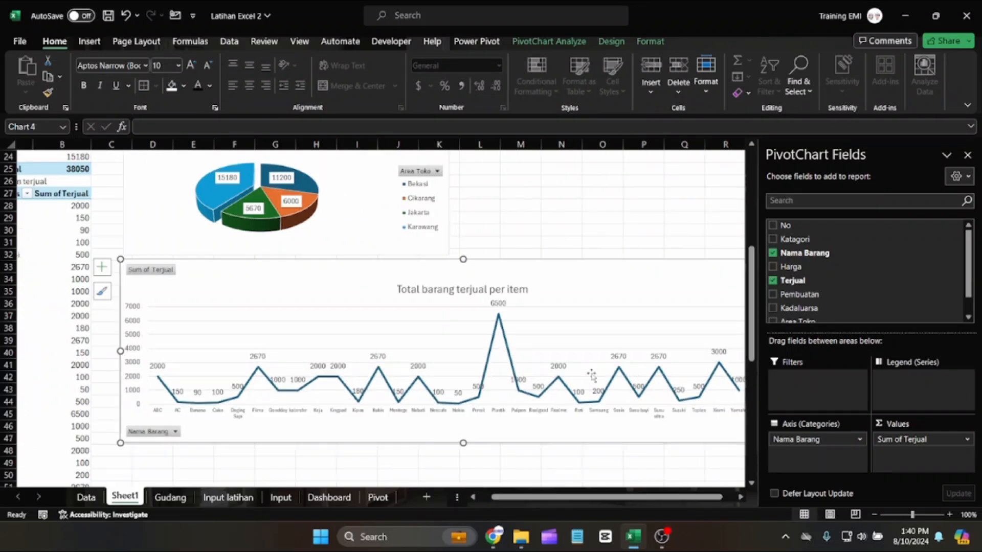
{"action": "left_click_drag", "start_coordinate": [530, 270], "coordinate": [517, 269]}
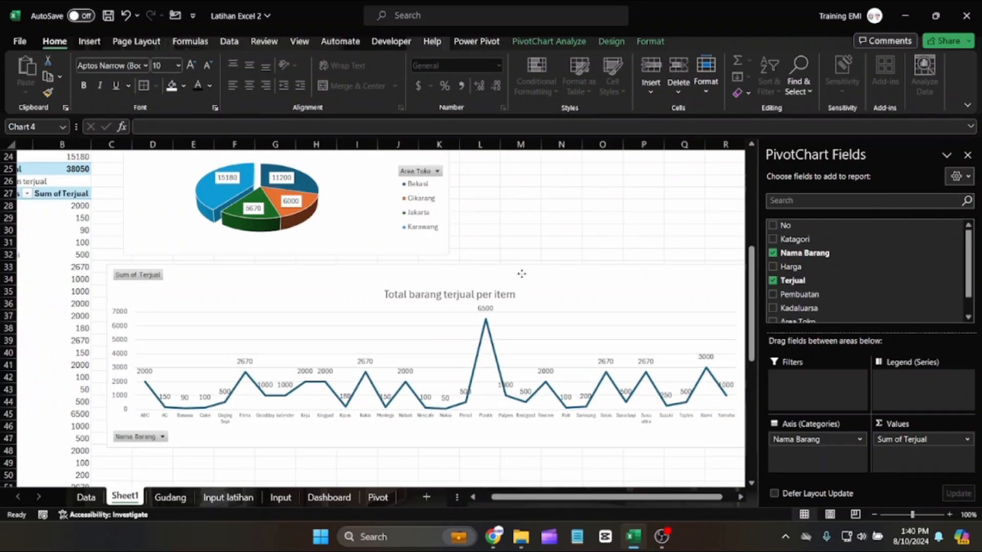
{"action": "scroll", "coordinate": [321, 344], "scroll_direction": "down", "scroll_amount": 3}
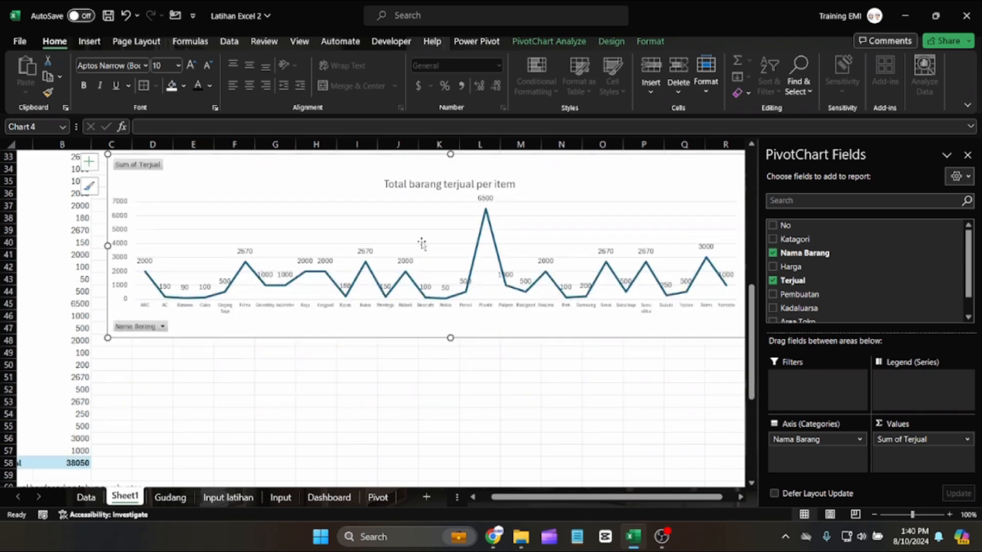
{"action": "scroll", "coordinate": [332, 383], "scroll_direction": "up", "scroll_amount": 2}
{"action": "scroll", "coordinate": [521, 482], "scroll_direction": "right", "scroll_amount": 1}
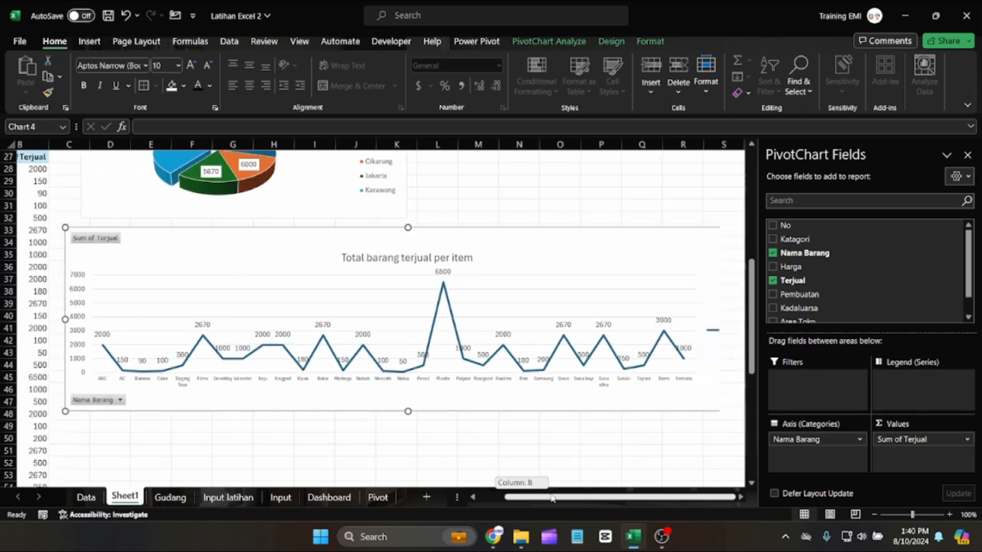
Insert a Clustered Bar PivotChart from the "Barang terjual berdasarkan tahun pembuatan" PivotTable (A61:B67) and place it beside that table.
{"action": "scroll", "coordinate": [511, 478], "scroll_direction": "left", "scroll_amount": 2}
{"action": "scroll", "coordinate": [236, 400], "scroll_direction": "down", "scroll_amount": 3}
{"action": "scroll", "coordinate": [236, 401], "scroll_direction": "down", "scroll_amount": 4}
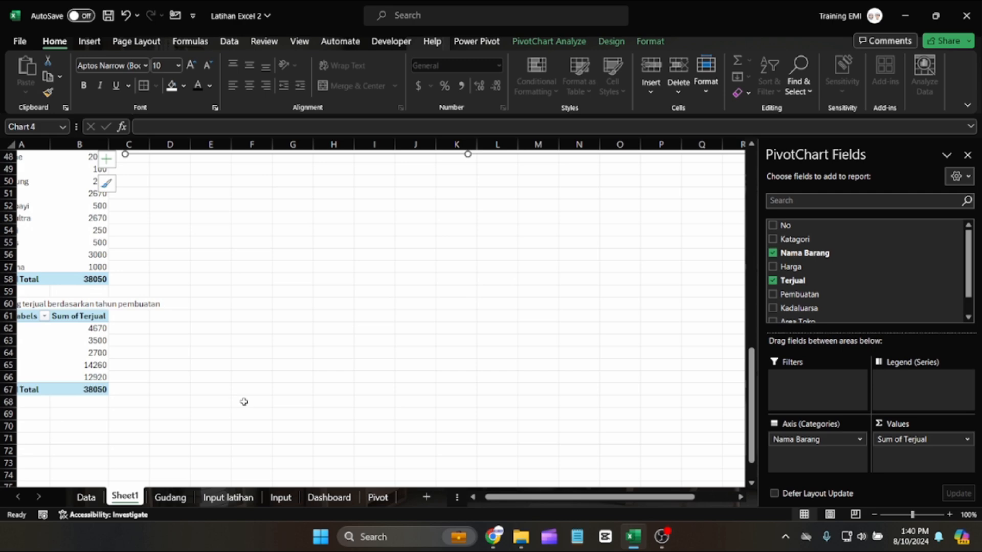
{"action": "scroll", "coordinate": [243, 401], "scroll_direction": "up", "scroll_amount": 1}
{"action": "left_click_drag", "start_coordinate": [516, 496], "coordinate": [422, 494]}
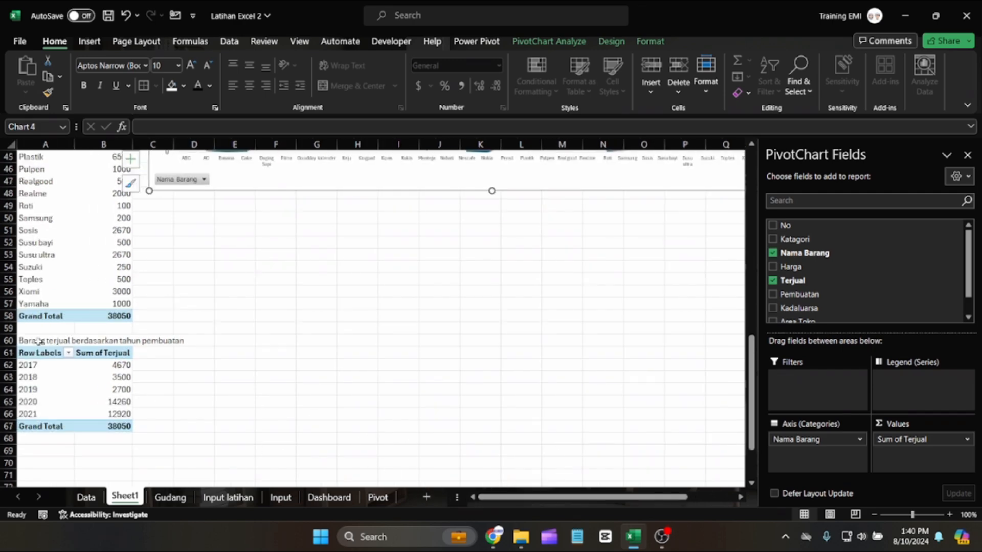
{"action": "left_click_drag", "start_coordinate": [26, 352], "coordinate": [105, 427]}
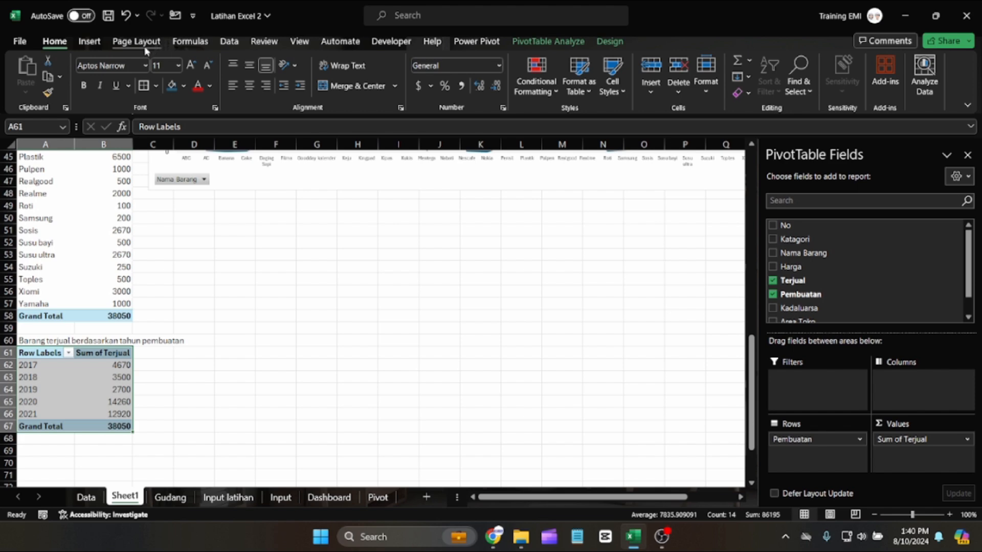
{"action": "left_click", "coordinate": [89, 41]}
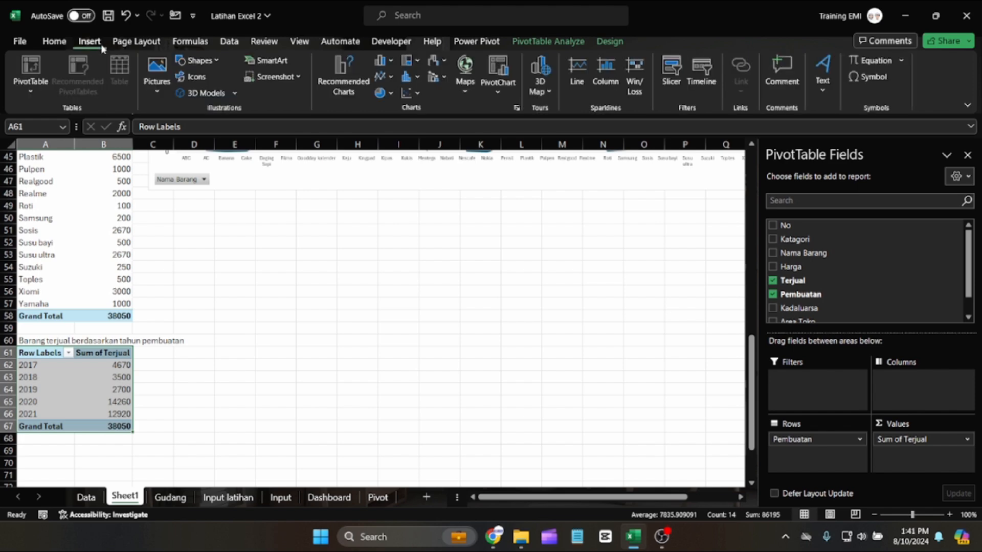
{"action": "left_click", "coordinate": [343, 72]}
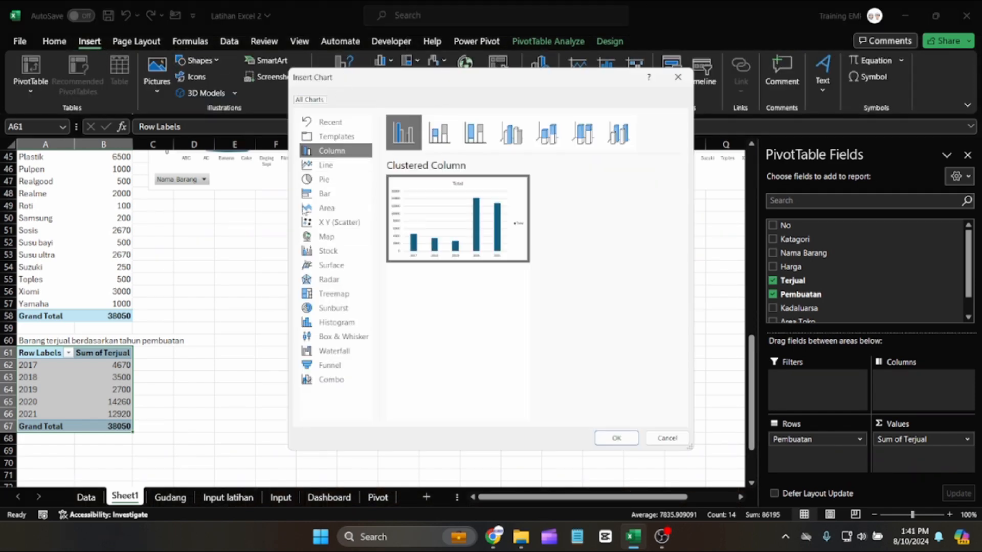
{"action": "left_click", "coordinate": [307, 210]}
{"action": "left_click", "coordinate": [312, 195]}
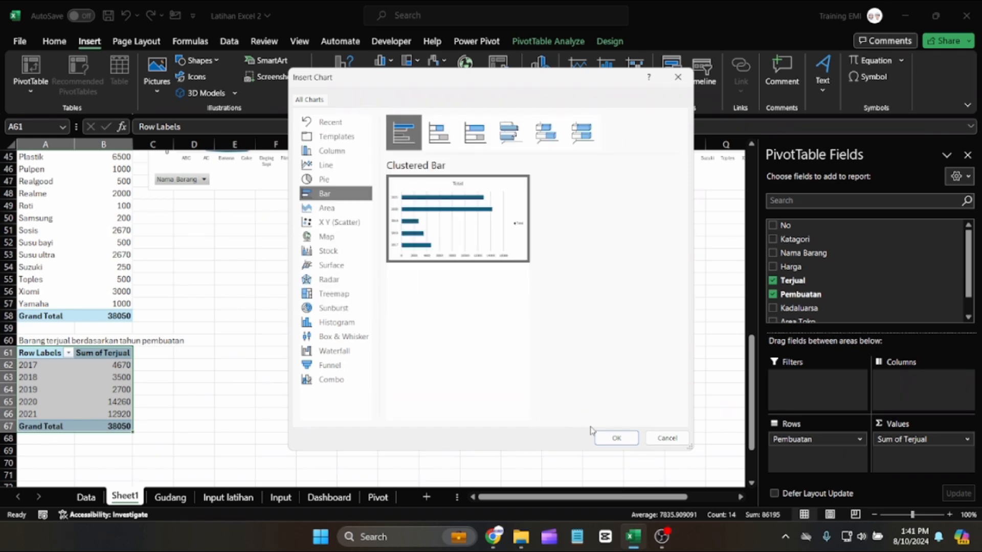
{"action": "left_click", "coordinate": [616, 438]}
{"action": "left_click_drag", "start_coordinate": [264, 268], "coordinate": [234, 233]}
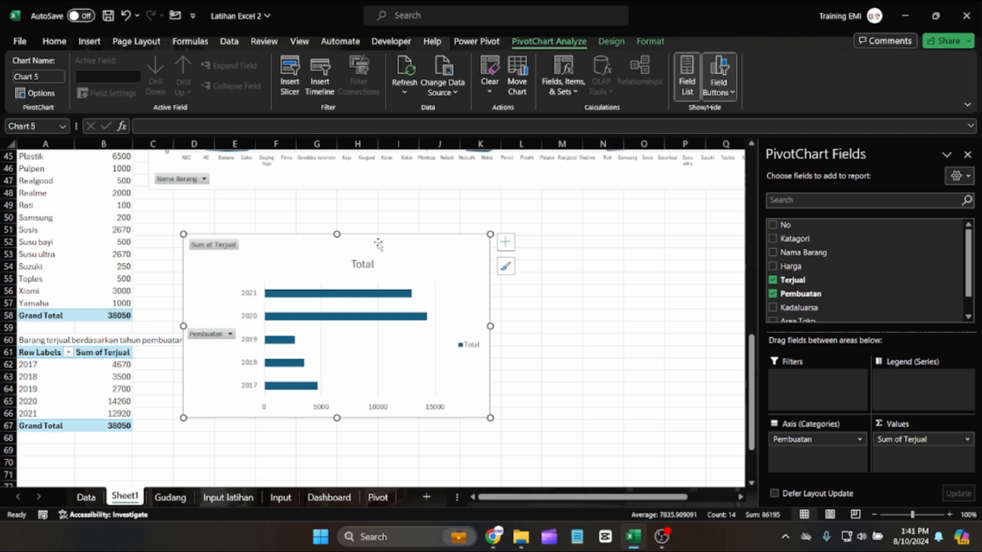
Change the bar chart's title to "Total barang terjual per tahun pembuatan".
{"action": "left_click", "coordinate": [368, 264]}
{"action": "left_click", "coordinate": [374, 265]}
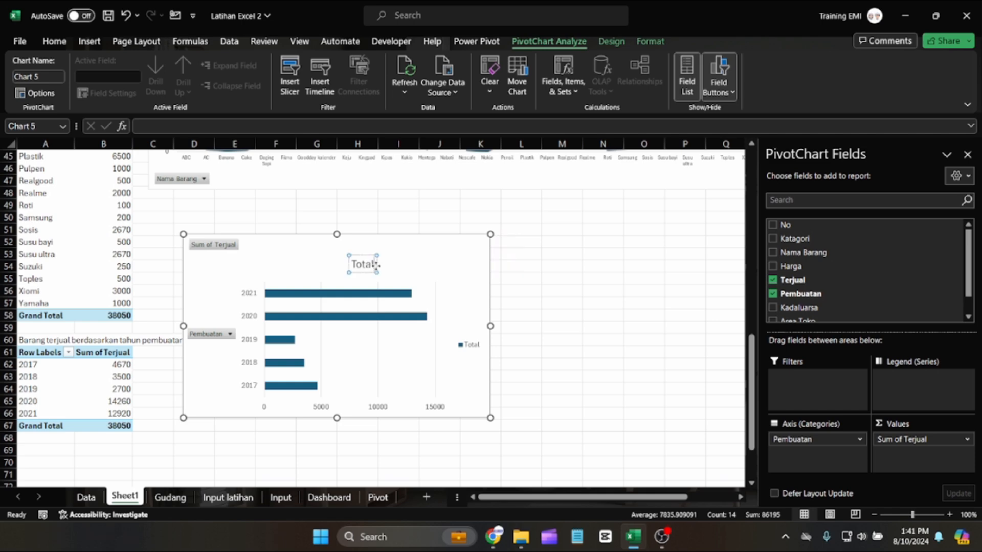
{"action": "type", "text": "barang ter"}
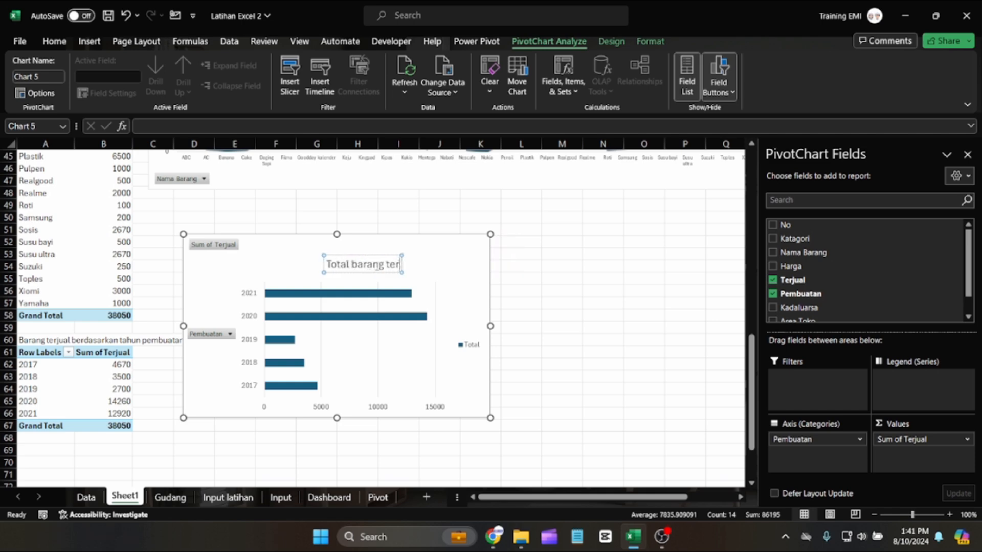
{"action": "type", "text": "jual per tahun pembuatan"}
{"action": "double_click", "coordinate": [463, 235]}
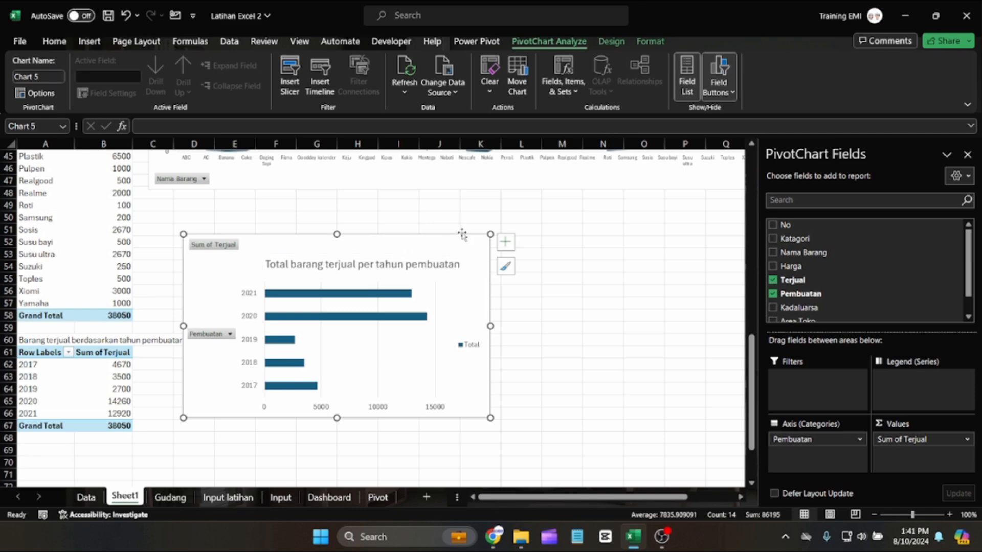
Add data labels to the bar chart of items sold per production year.
{"action": "left_click", "coordinate": [505, 243]}
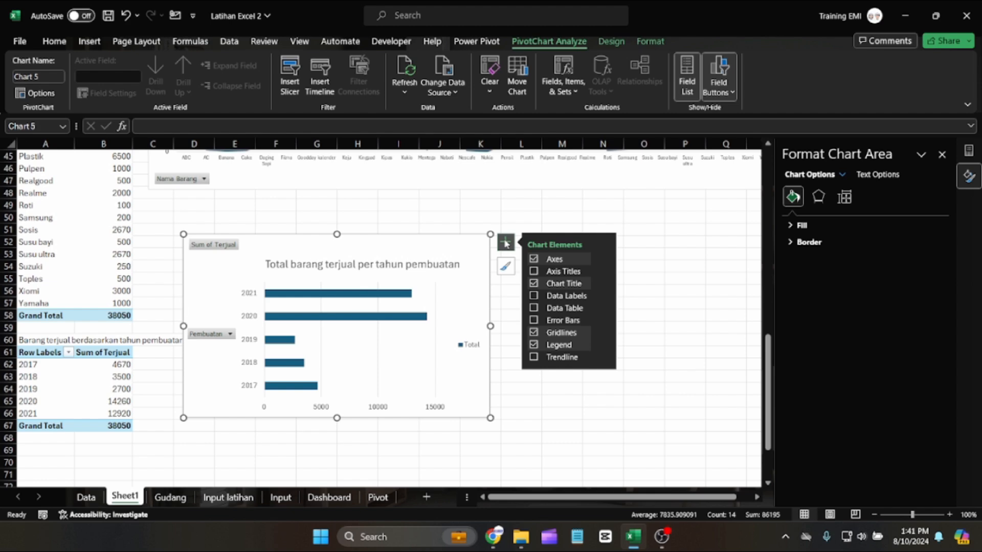
{"action": "left_click", "coordinate": [534, 297]}
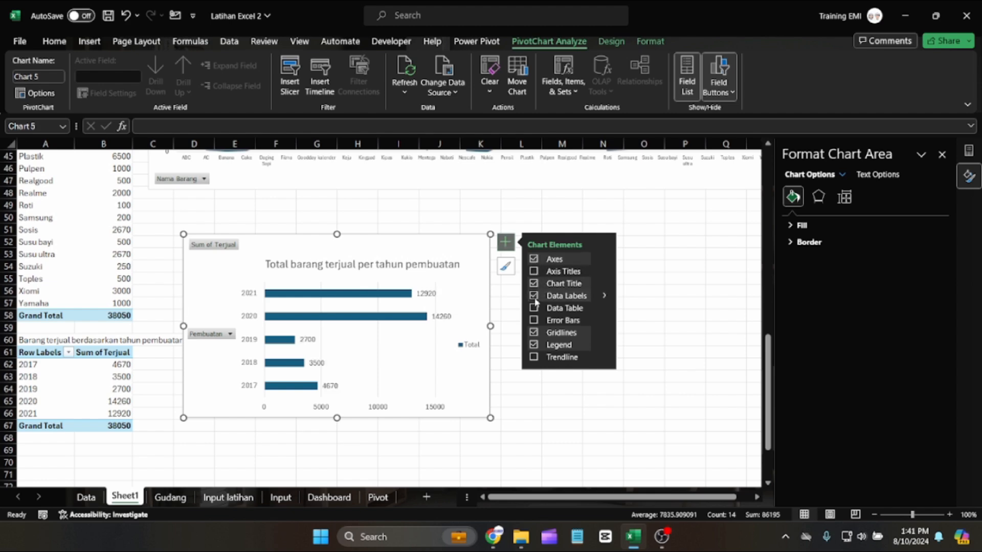
{"action": "left_click", "coordinate": [515, 353]}
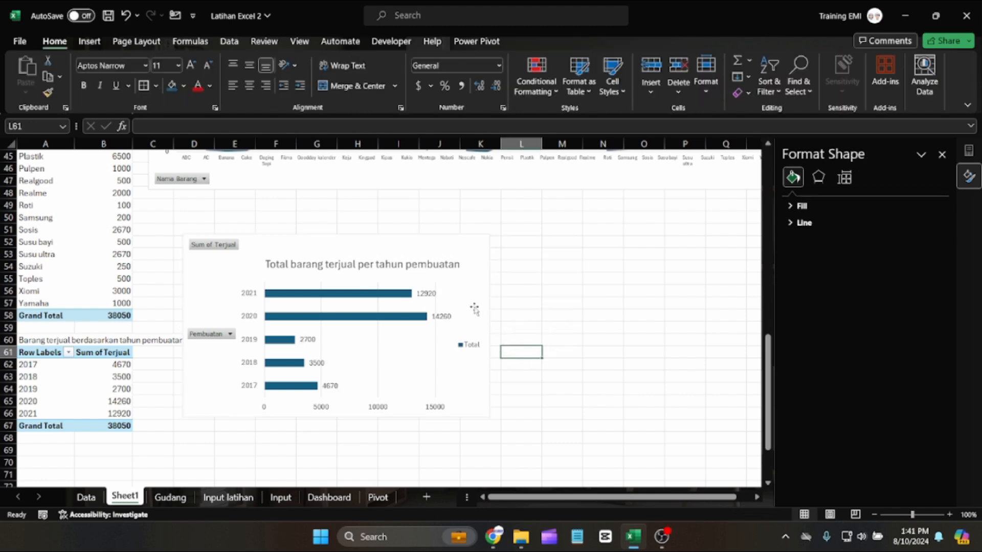
{"action": "left_click", "coordinate": [435, 242]}
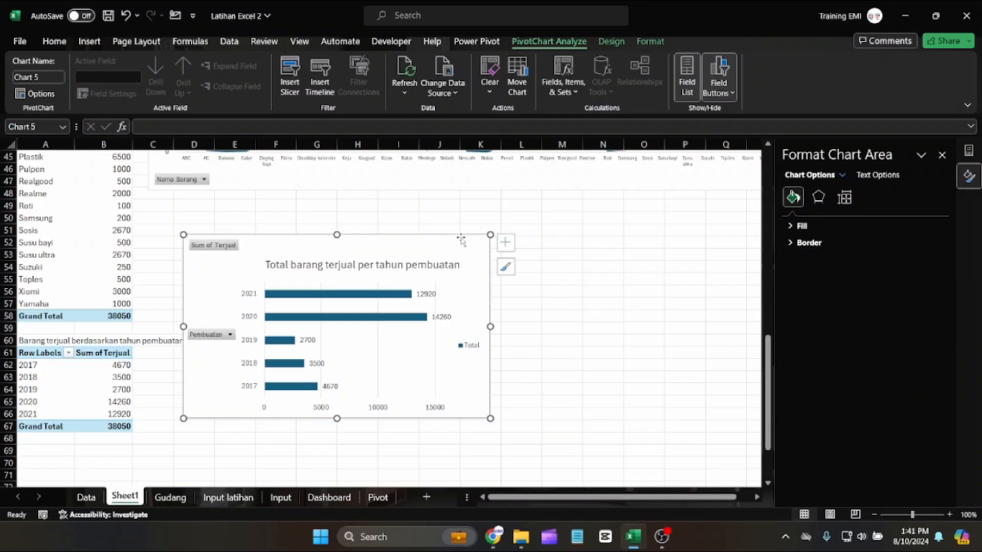
{"action": "left_click", "coordinate": [505, 245]}
Review all PivotTables and PivotCharts on Sheet1, from the category table down to the production-year chart.
{"action": "scroll", "coordinate": [376, 230], "scroll_direction": "up", "scroll_amount": 15}
{"action": "scroll", "coordinate": [204, 227], "scroll_direction": "down", "scroll_amount": 3}
{"action": "scroll", "coordinate": [204, 228], "scroll_direction": "up", "scroll_amount": 3}
{"action": "left_click", "coordinate": [199, 231]}
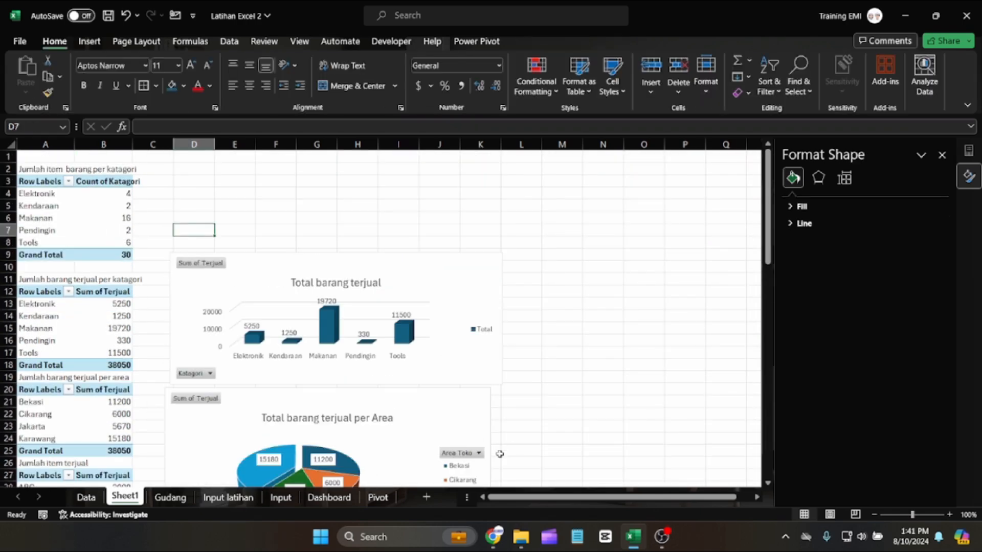
{"action": "scroll", "coordinate": [169, 269], "scroll_direction": "down", "scroll_amount": 7}
{"action": "scroll", "coordinate": [149, 276], "scroll_direction": "up", "scroll_amount": 7}
{"action": "scroll", "coordinate": [187, 269], "scroll_direction": "down", "scroll_amount": 4}
{"action": "scroll", "coordinate": [194, 271], "scroll_direction": "up", "scroll_amount": 1}
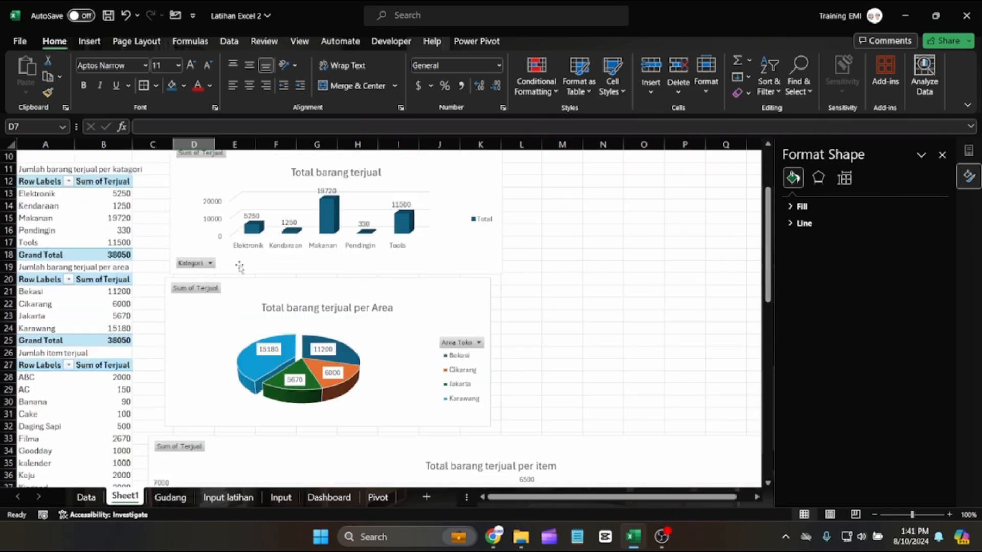
{"action": "scroll", "coordinate": [130, 322], "scroll_direction": "up", "scroll_amount": 1}
{"action": "scroll", "coordinate": [153, 358], "scroll_direction": "down", "scroll_amount": 11}
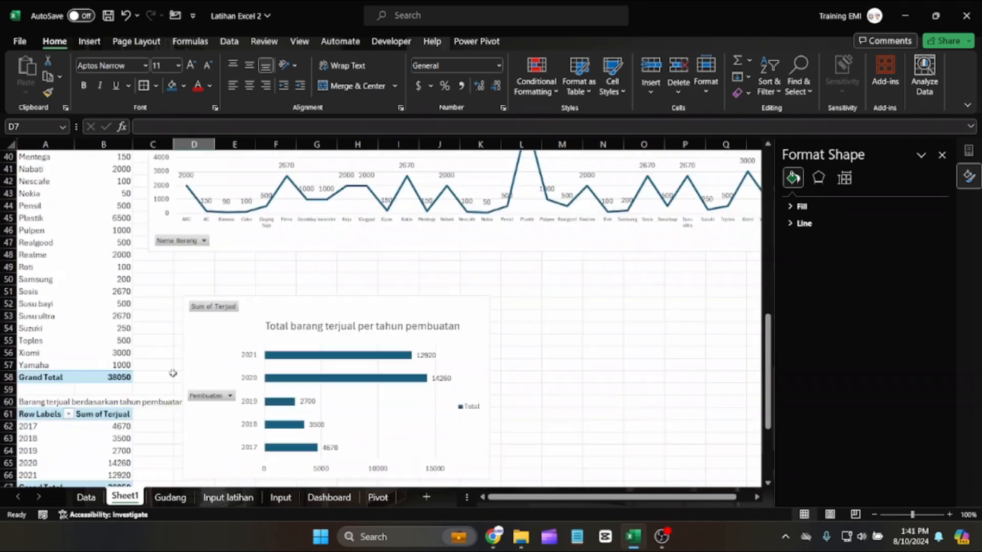
On the Data sheet, link the Makanan card's empty value box to Sheet1!B15 and slightly reduce its font size.
{"action": "left_click", "coordinate": [87, 497]}
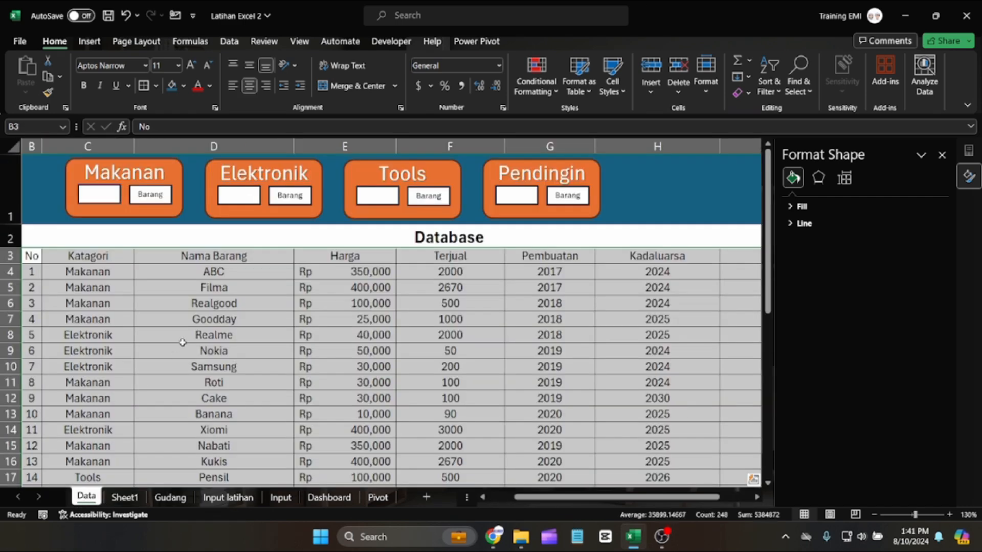
{"action": "left_click", "coordinate": [97, 193]}
{"action": "left_click", "coordinate": [99, 194]}
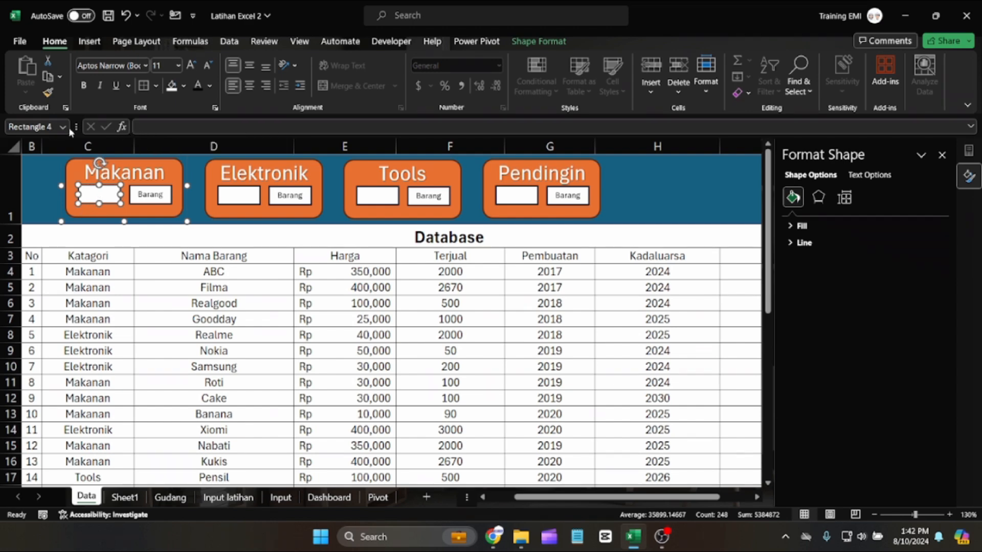
{"action": "left_click", "coordinate": [154, 126]}
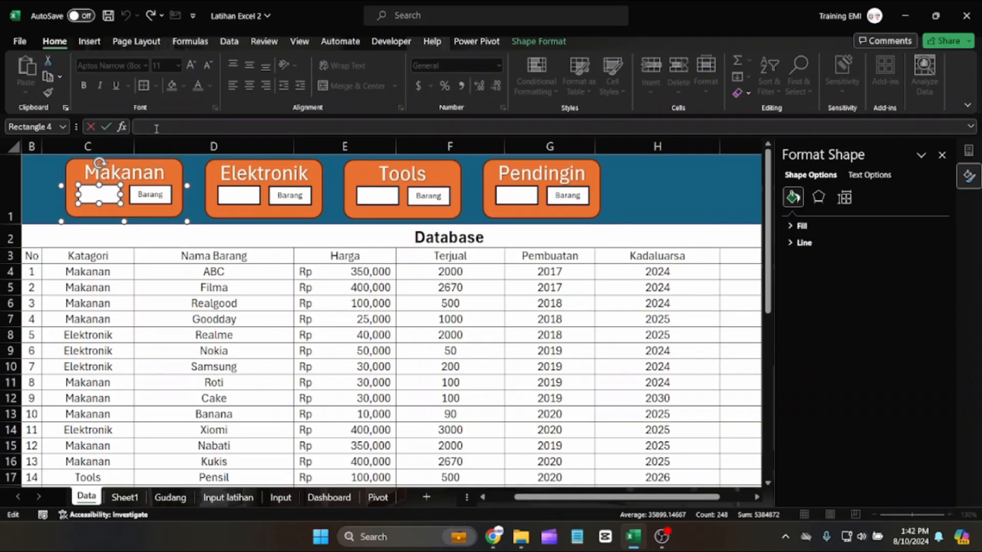
{"action": "type", "text": "="}
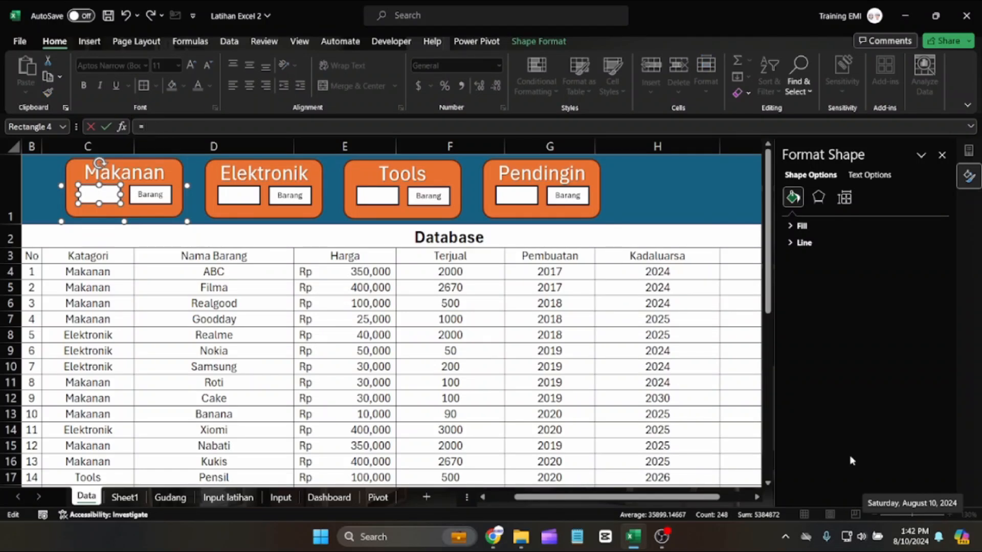
{"action": "left_click", "coordinate": [117, 498]}
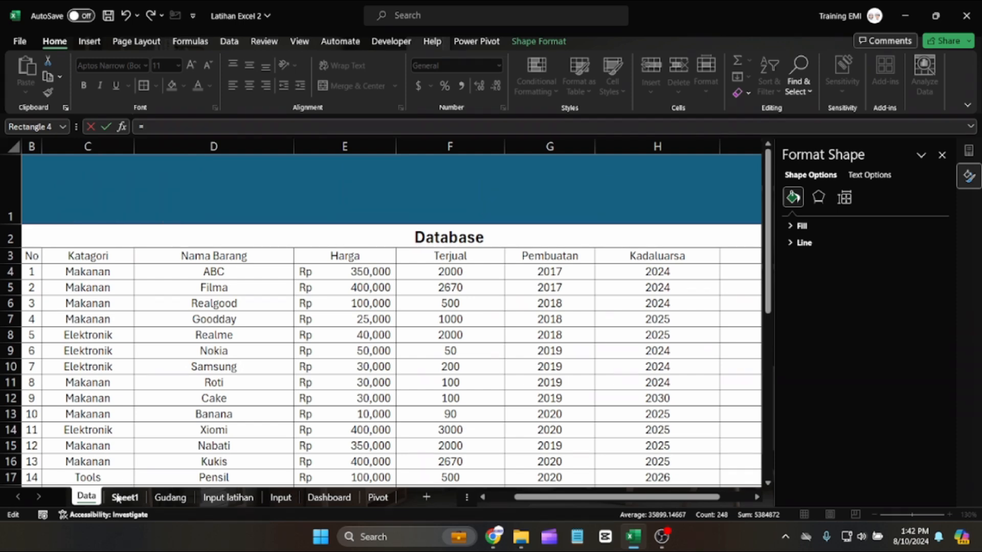
{"action": "scroll", "coordinate": [92, 429], "scroll_direction": "up", "scroll_amount": 13}
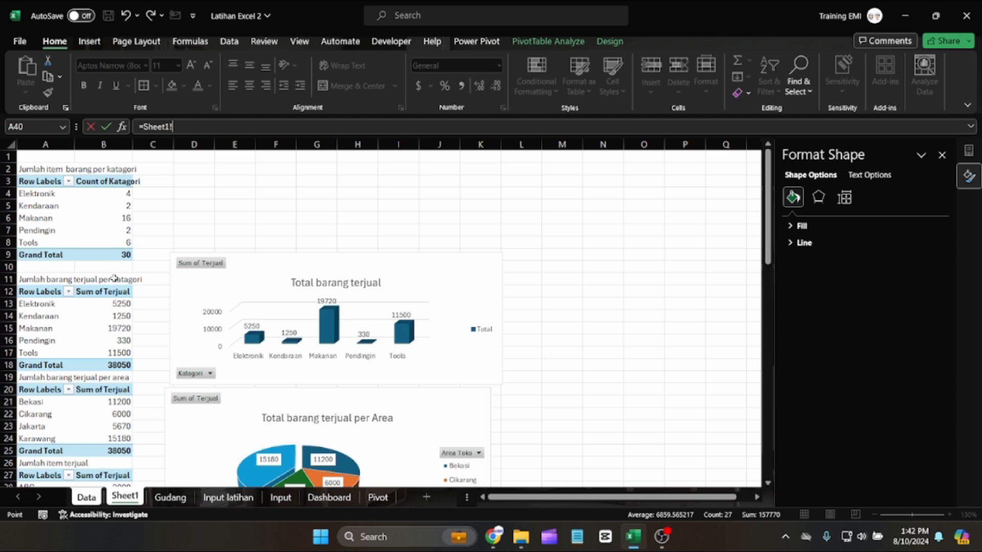
{"action": "left_click", "coordinate": [47, 144]}
{"action": "type", "text": "b15"}
{"action": "key", "text": "Return"}
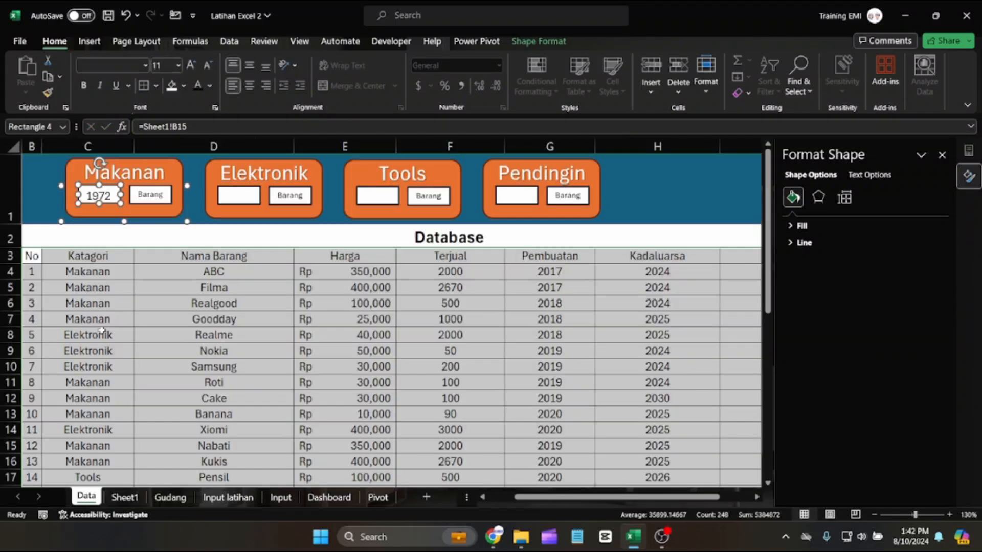
{"action": "left_click", "coordinate": [207, 68]}
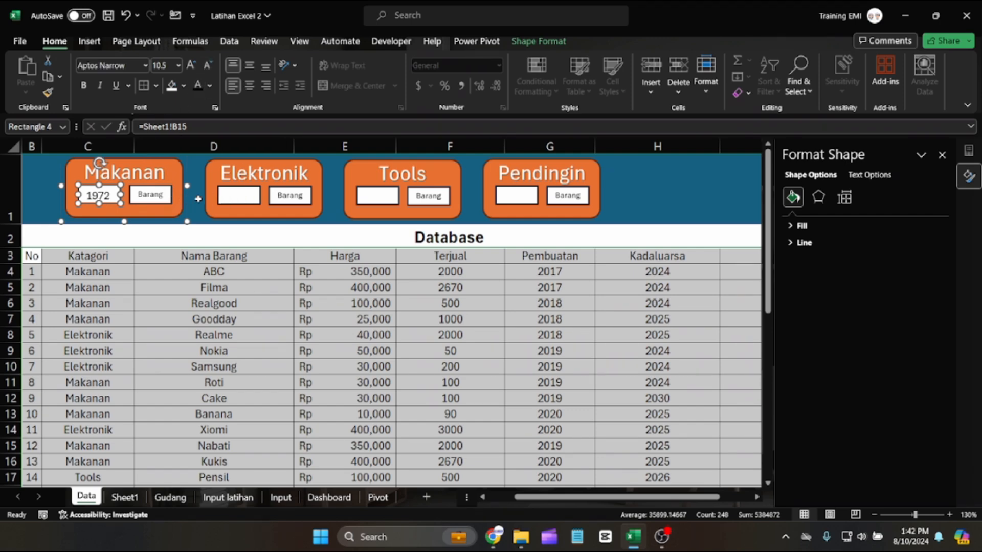
Link the Elektronik card's empty value box to Sheet1!B13.
{"action": "left_click", "coordinate": [224, 198]}
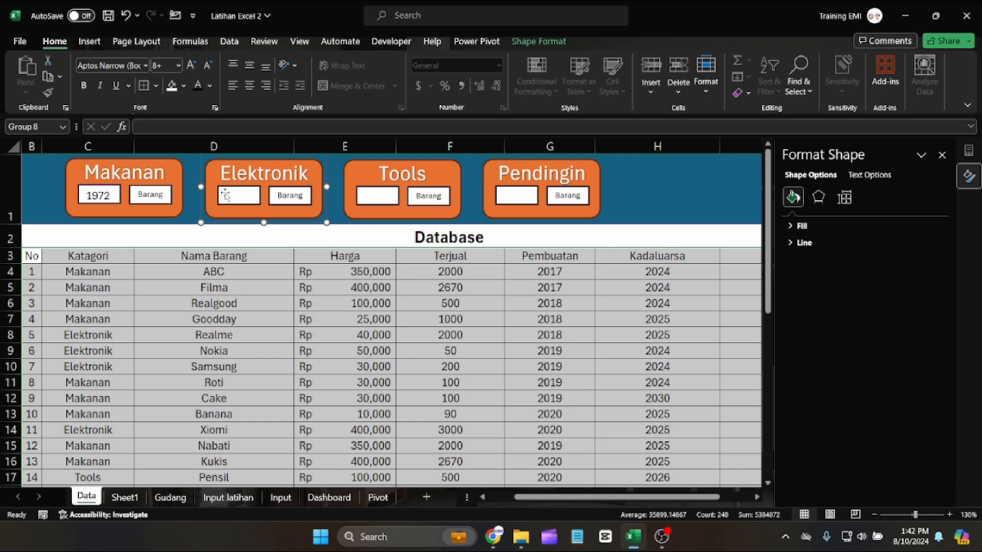
{"action": "left_click", "coordinate": [226, 195]}
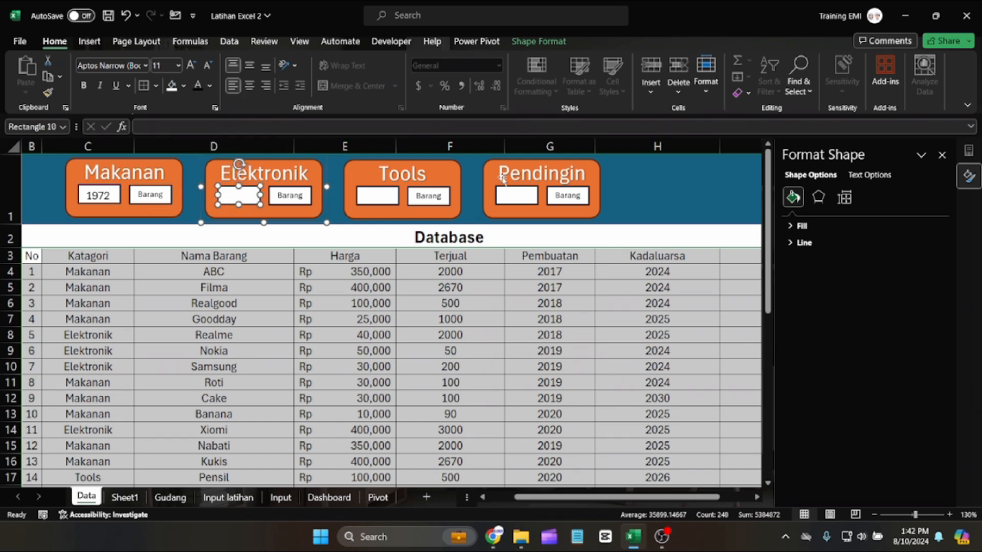
{"action": "key", "text": "Return"}
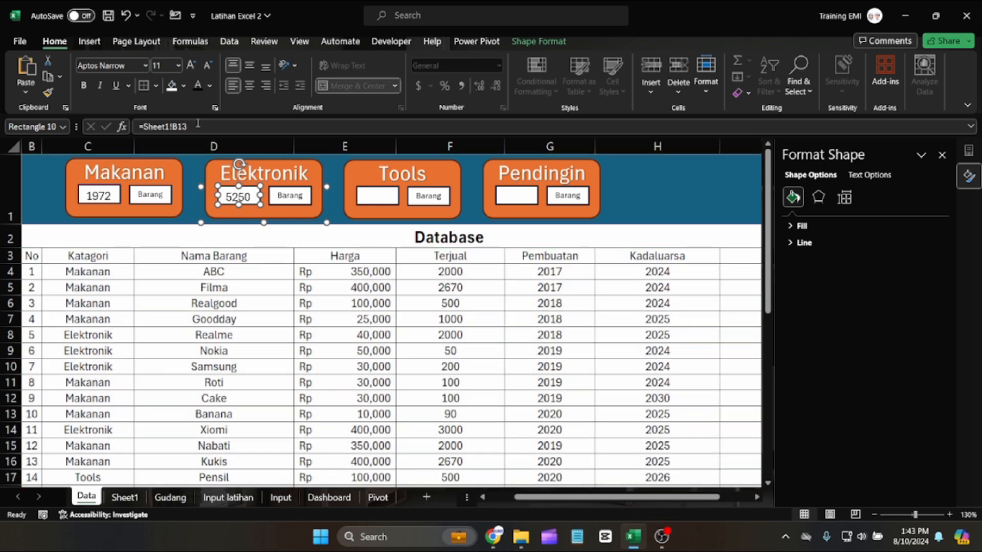
Reduce the font size of the Makanan card's value so the whole number fits in its box.
{"action": "left_click", "coordinate": [128, 238]}
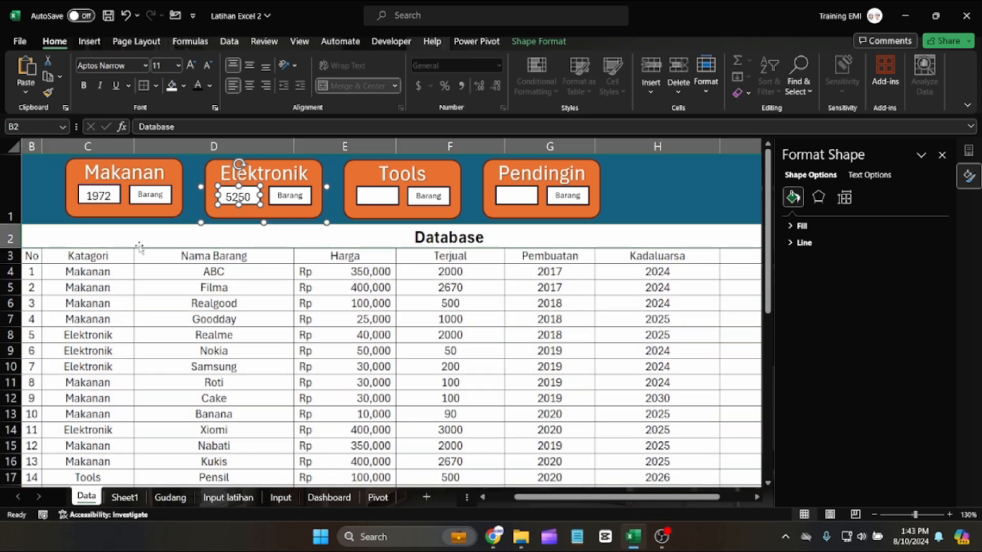
{"action": "left_click", "coordinate": [108, 202]}
{"action": "left_click", "coordinate": [108, 201]}
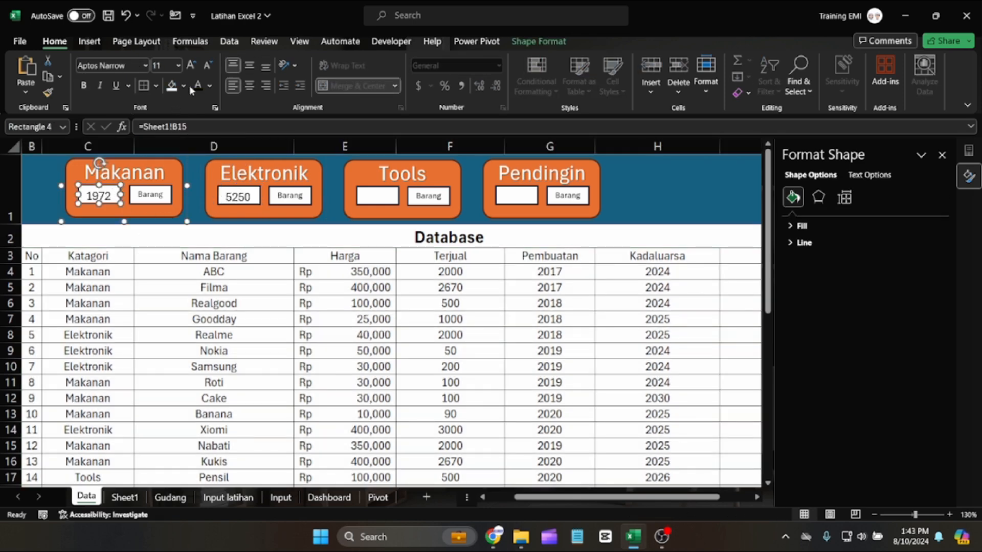
{"action": "left_click", "coordinate": [207, 66]}
{"action": "left_click", "coordinate": [208, 66]}
Link the Tools card's value box to Sheet1!B17 and reduce its font size so the number fits.
{"action": "left_click", "coordinate": [377, 196]}
{"action": "left_click", "coordinate": [377, 196]}
{"action": "left_click", "coordinate": [210, 127]}
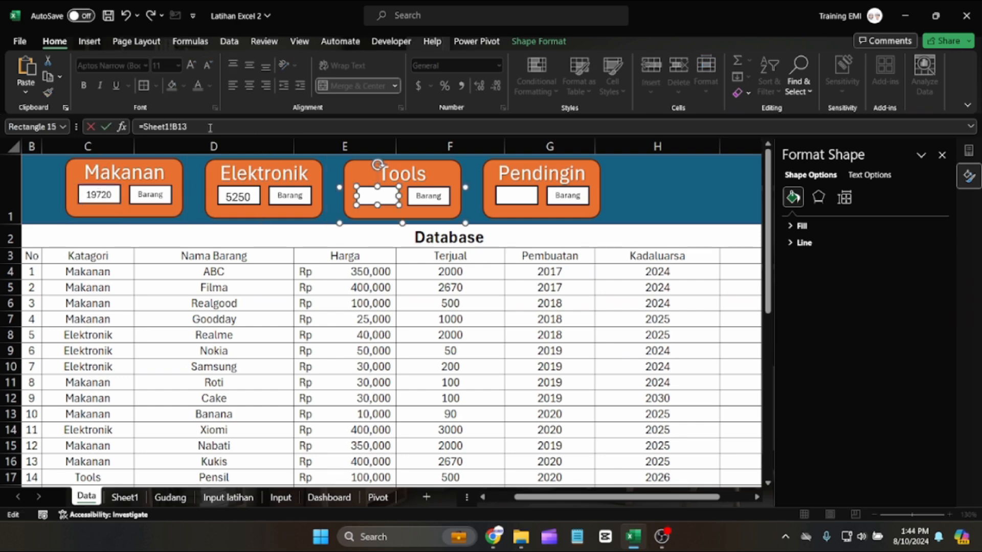
{"action": "key", "text": "Return"}
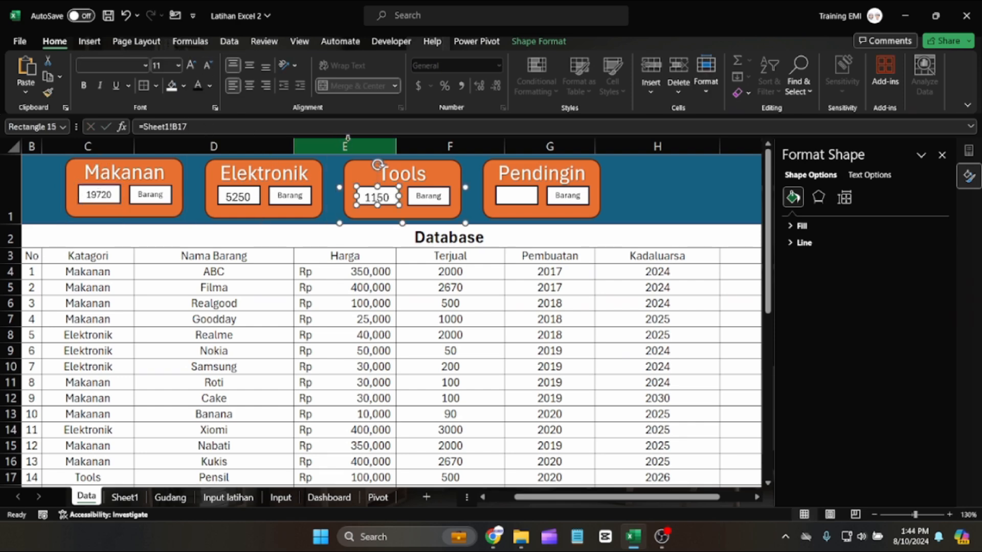
{"action": "left_click", "coordinate": [206, 66]}
{"action": "left_click", "coordinate": [206, 66]}
{"action": "left_click", "coordinate": [206, 66]}
Link the Pendingin card's value box to Sheet1!B16 and reduce its font size.
{"action": "left_click", "coordinate": [516, 195]}
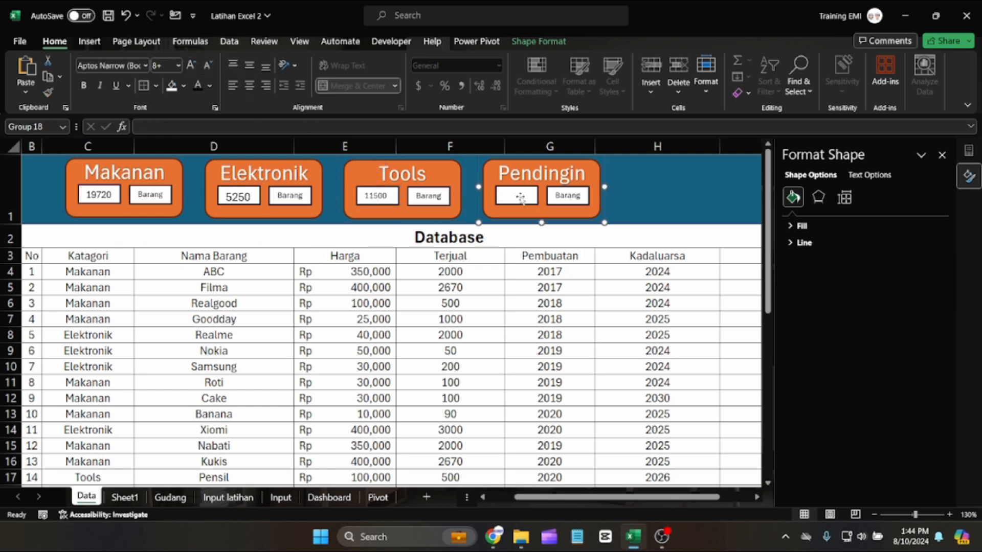
{"action": "left_click", "coordinate": [507, 195]}
{"action": "left_click", "coordinate": [278, 130]}
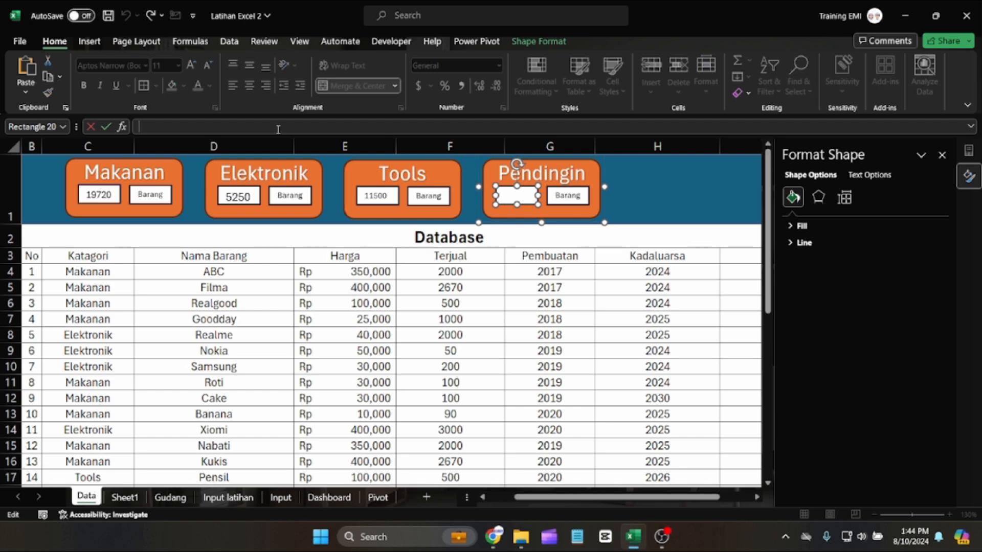
{"action": "type", "text": "=Sheet1!B13"}
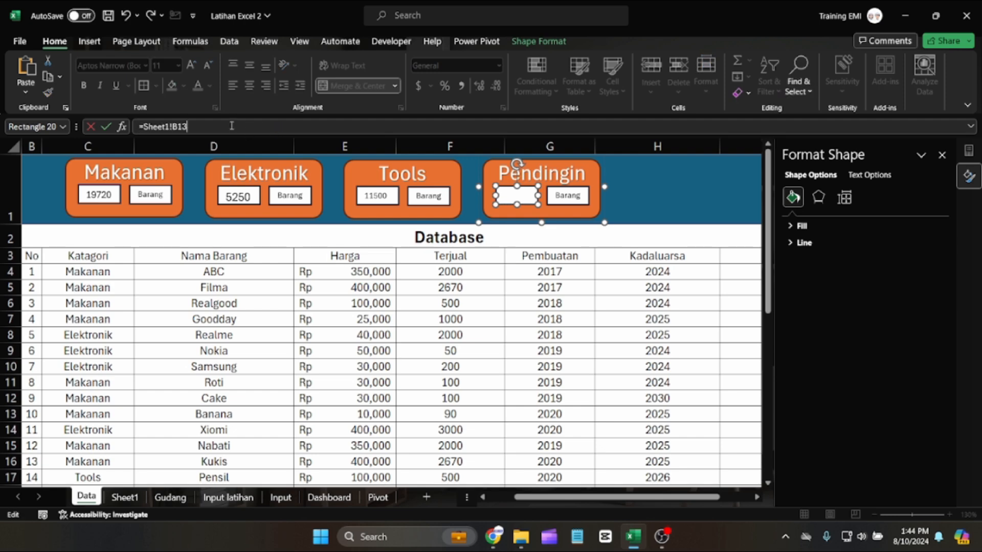
{"action": "key", "text": "Return"}
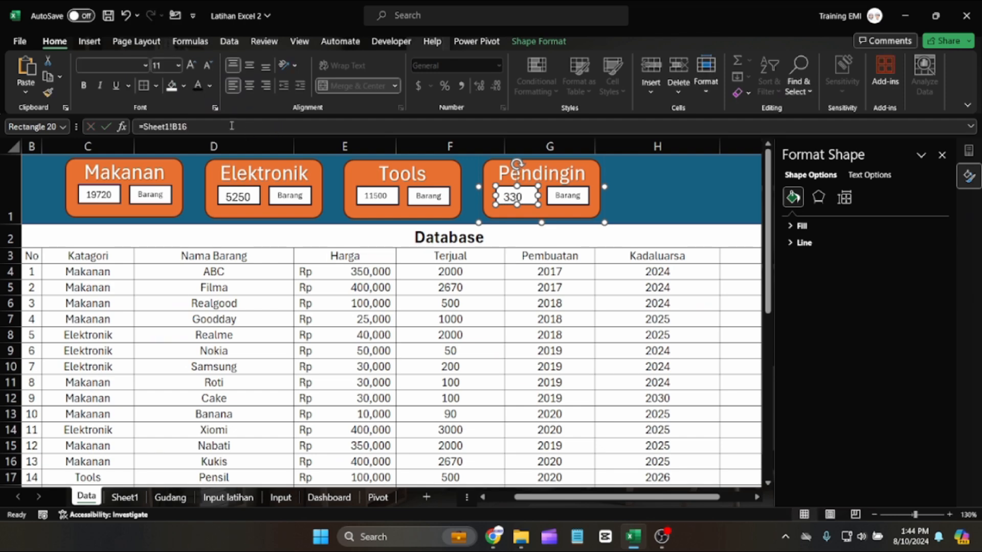
{"action": "left_click", "coordinate": [207, 65]}
{"action": "left_click", "coordinate": [395, 262]}
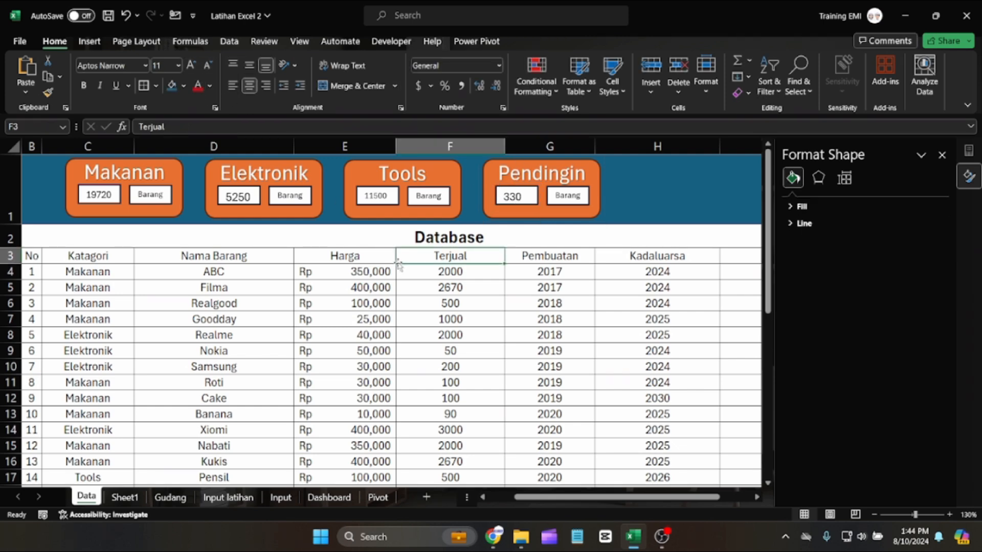
Close the Format Shape pane and bring the whole Data sheet, including column A, into view.
{"action": "left_click", "coordinate": [676, 174]}
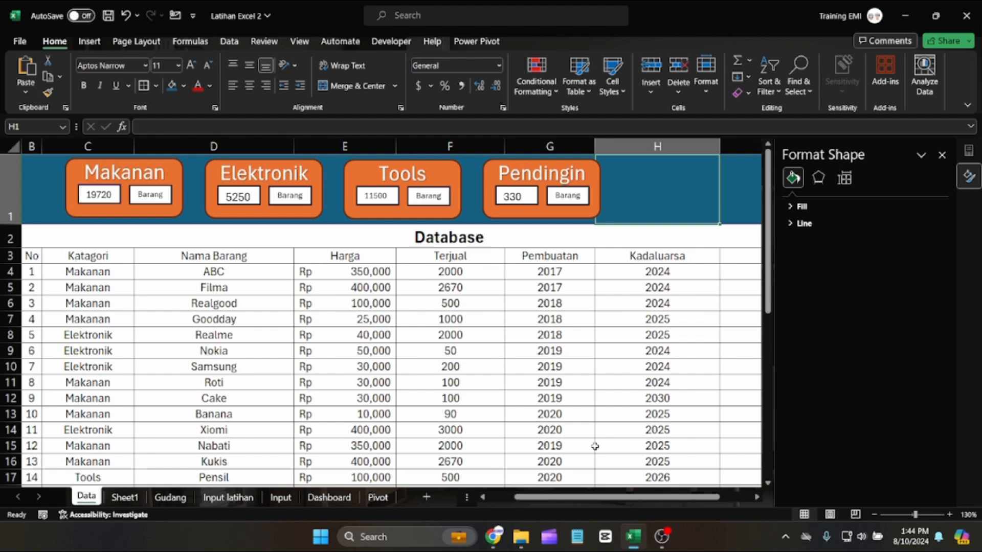
{"action": "left_click", "coordinate": [942, 155]}
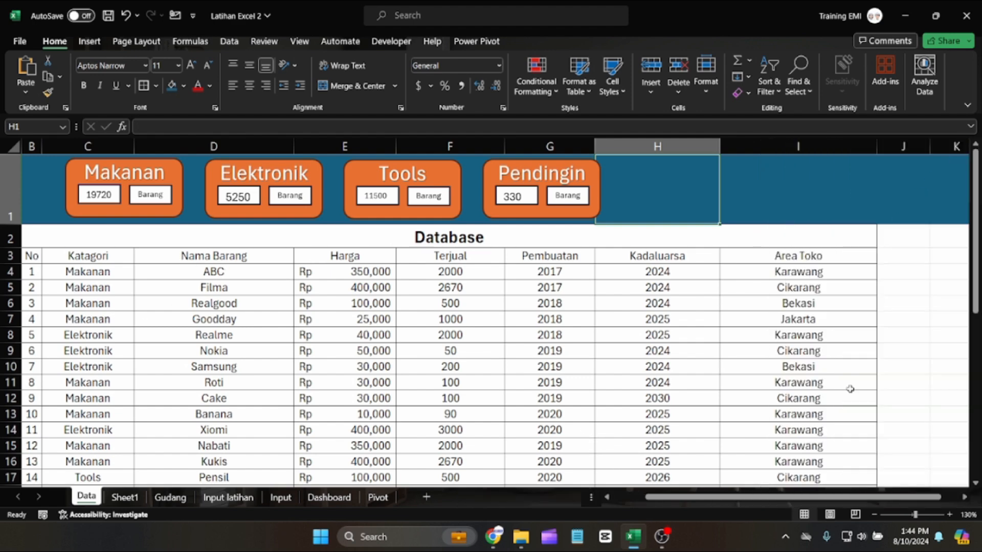
{"action": "scroll", "coordinate": [754, 485], "scroll_direction": "left", "scroll_amount": 2}
{"action": "left_click", "coordinate": [329, 342]}
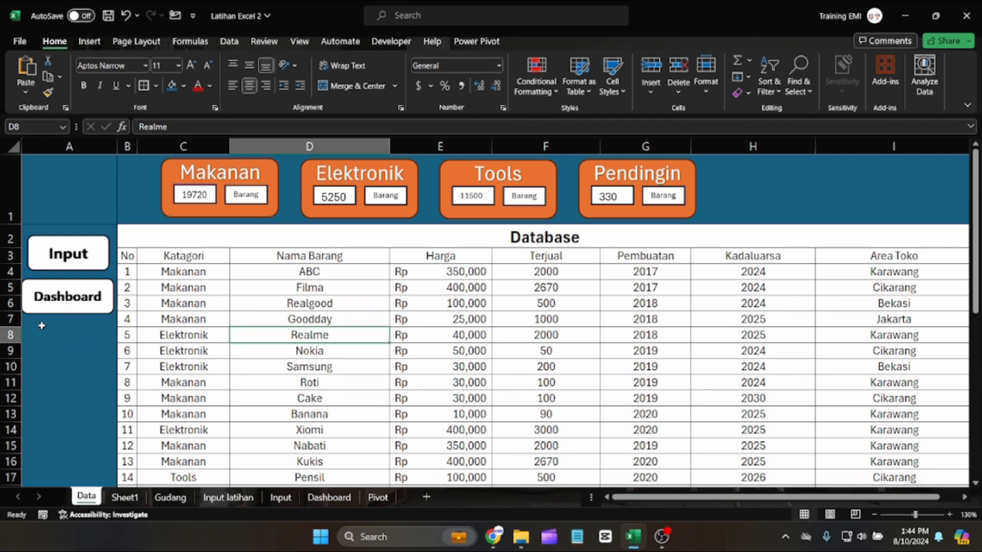
Create a copy of the Data sheet placed before Sheet1.
{"action": "right_click", "coordinate": [92, 502]}
{"action": "left_click", "coordinate": [136, 357]}
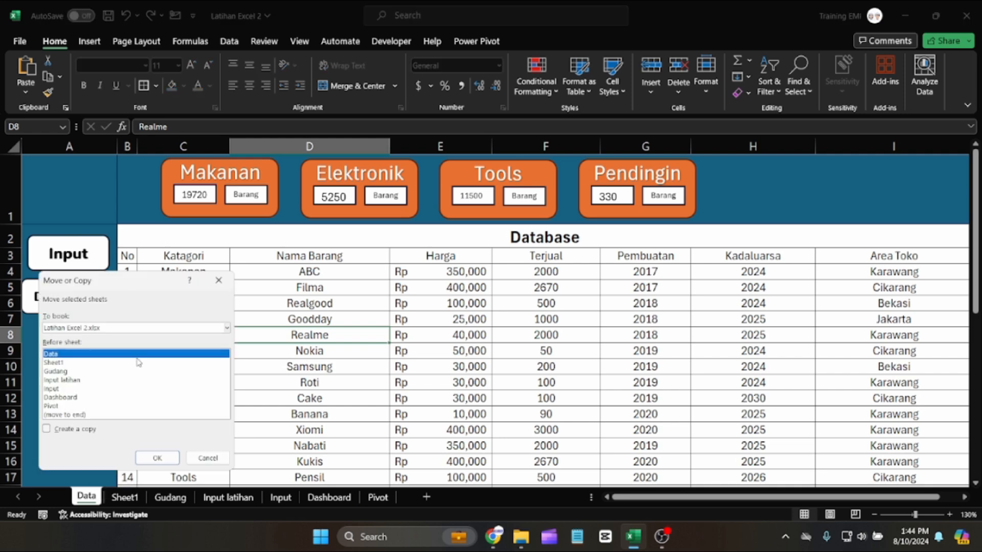
{"action": "left_click", "coordinate": [46, 428]}
{"action": "left_click", "coordinate": [53, 363]}
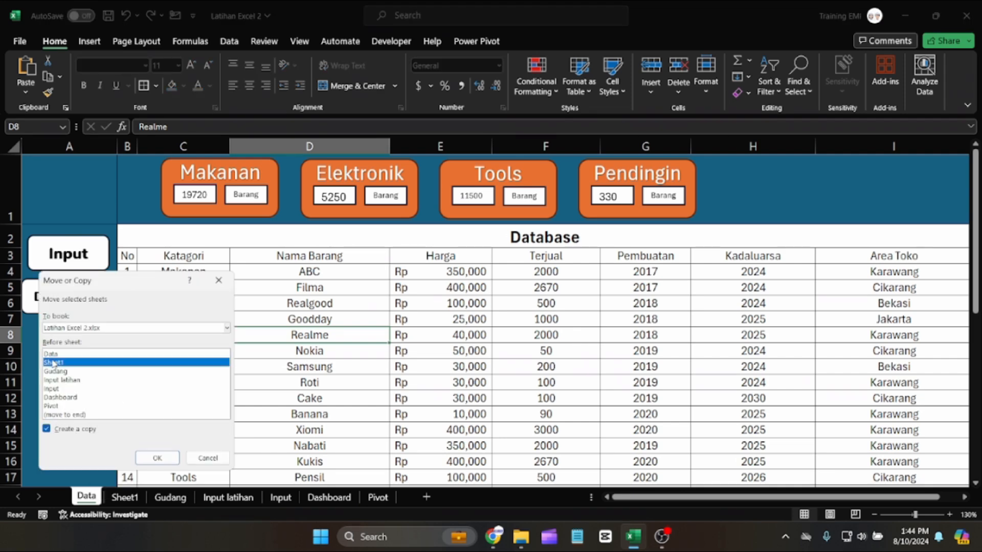
{"action": "left_click", "coordinate": [144, 454]}
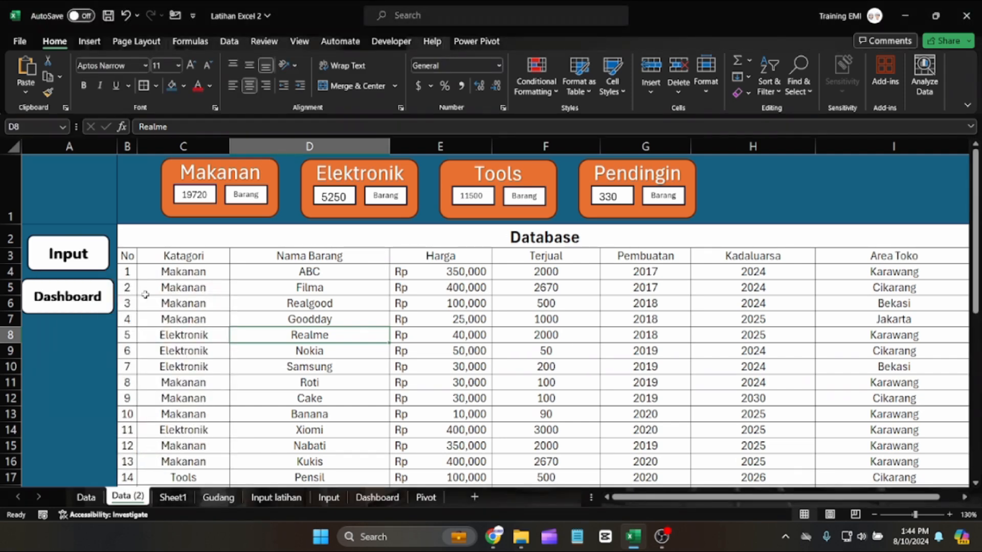
Rename the copied Data sheet as Dashboard1.
{"action": "right_click", "coordinate": [121, 498]}
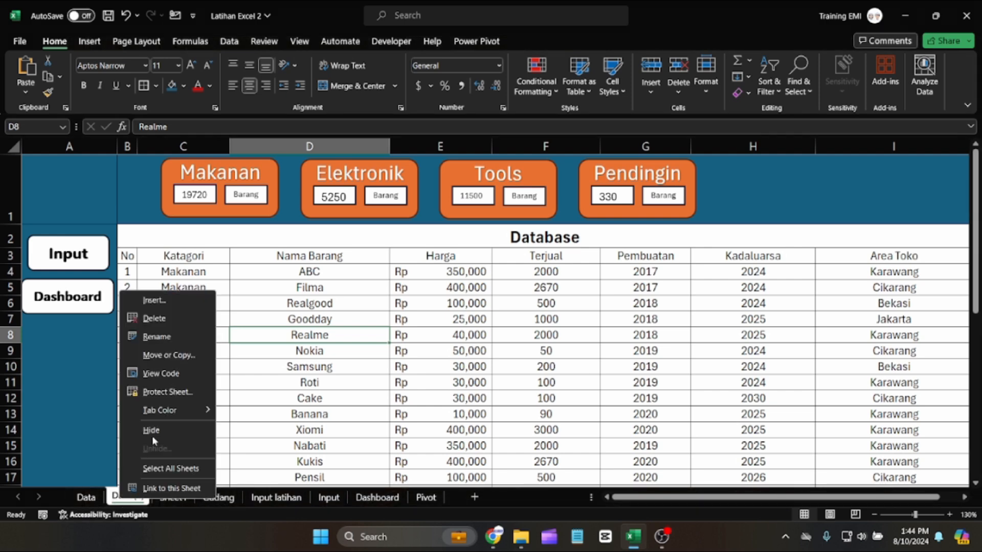
{"action": "left_click", "coordinate": [152, 337]}
{"action": "type", "text": "Da"}
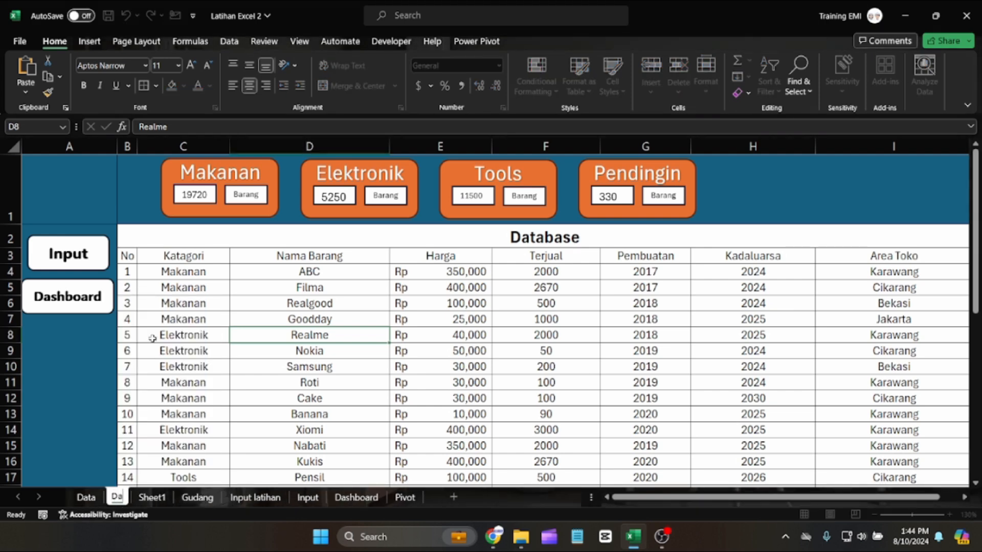
{"action": "type", "text": "shboard"}
{"action": "key", "text": "Return"}
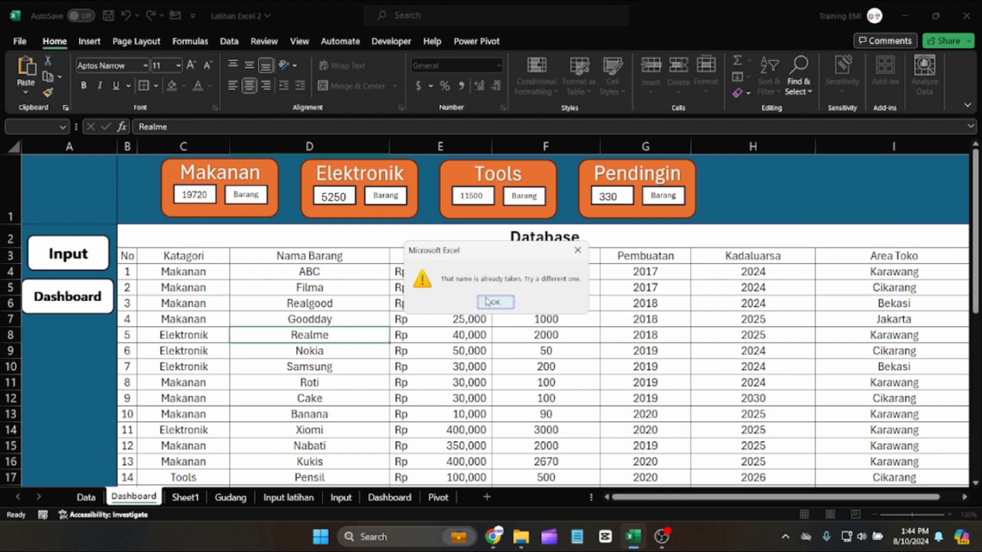
{"action": "key", "text": "Return"}
{"action": "left_click", "coordinate": [155, 495]}
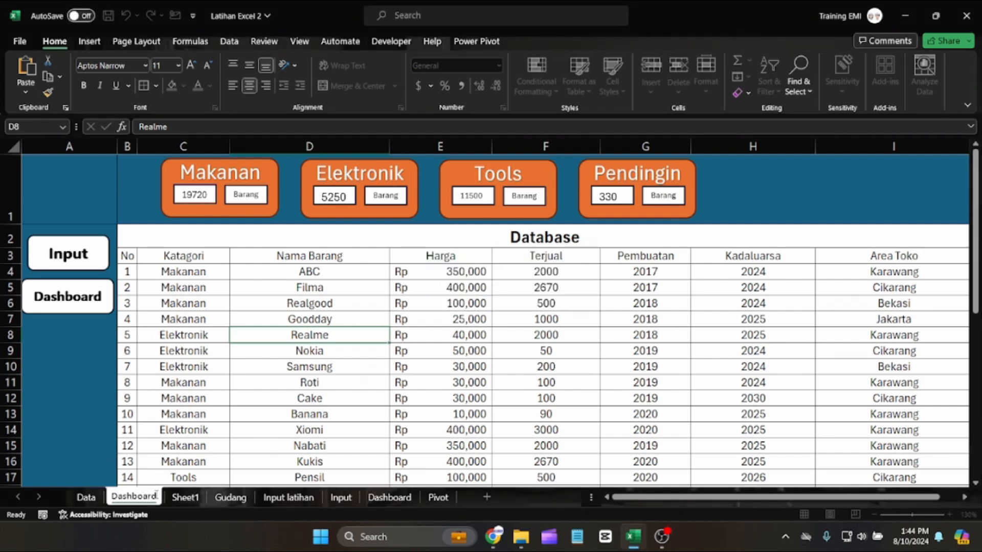
{"action": "type", "text": "1"}
{"action": "key", "text": "Return"}
{"action": "left_click", "coordinate": [174, 393]}
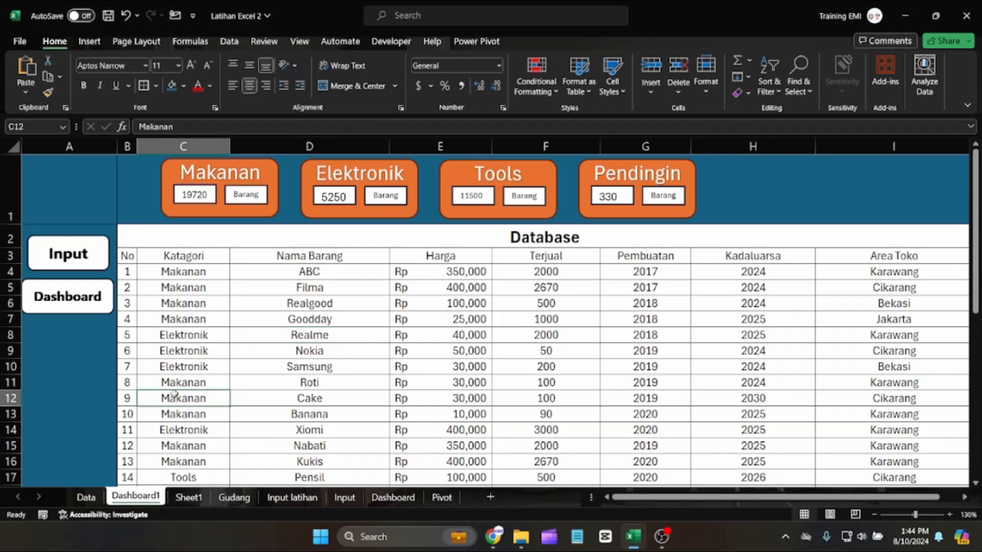
Clear all contents and formatting of the Database table (B2:I33) on the Dashboard1 sheet, keeping the cards and navigation buttons.
{"action": "left_click_drag", "start_coordinate": [131, 235], "coordinate": [819, 434]}
{"action": "left_click", "coordinate": [740, 93]}
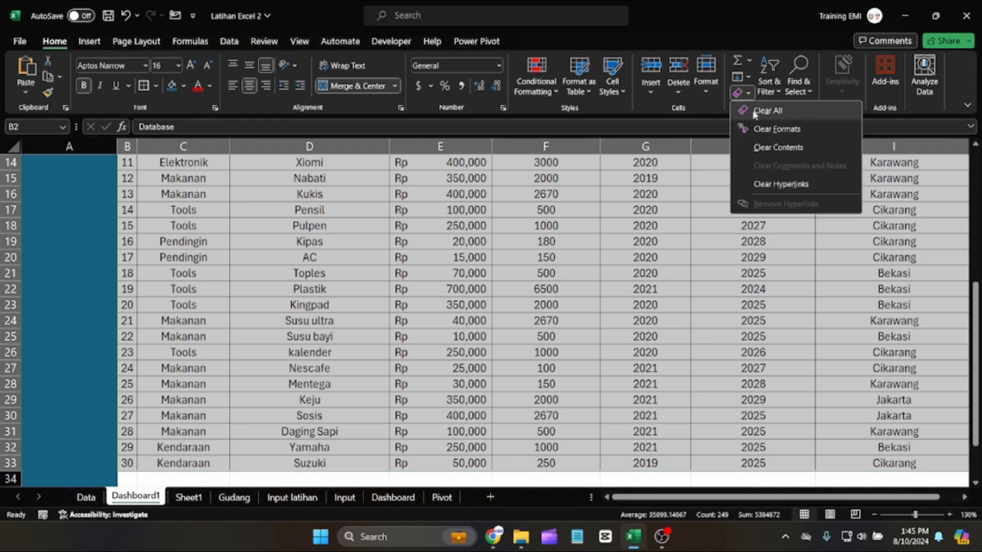
{"action": "left_click", "coordinate": [747, 110]}
{"action": "left_click", "coordinate": [238, 309]}
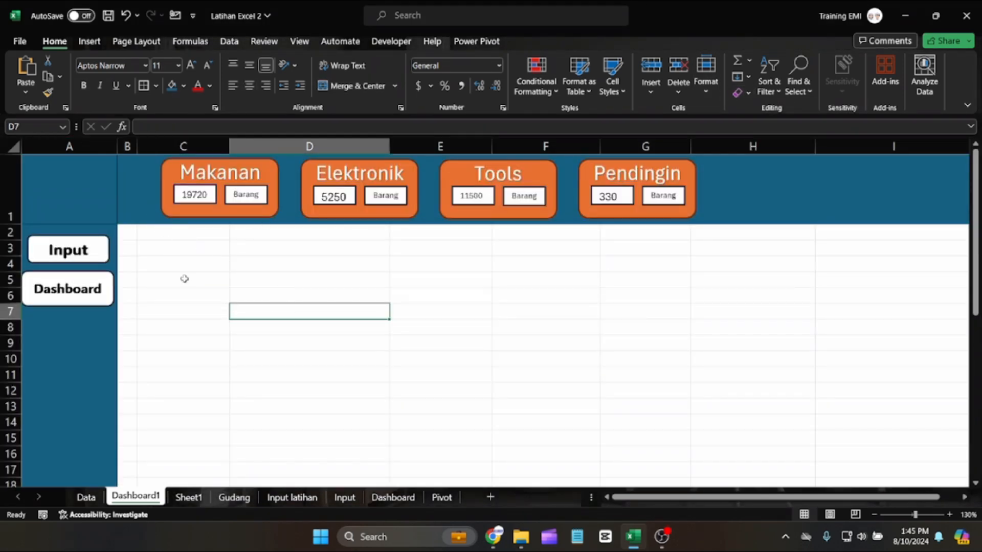
Copy the Total barang terjual chart from Sheet1 to Dashboard1, placing it directly under the header against column A.
{"action": "left_click", "coordinate": [189, 497]}
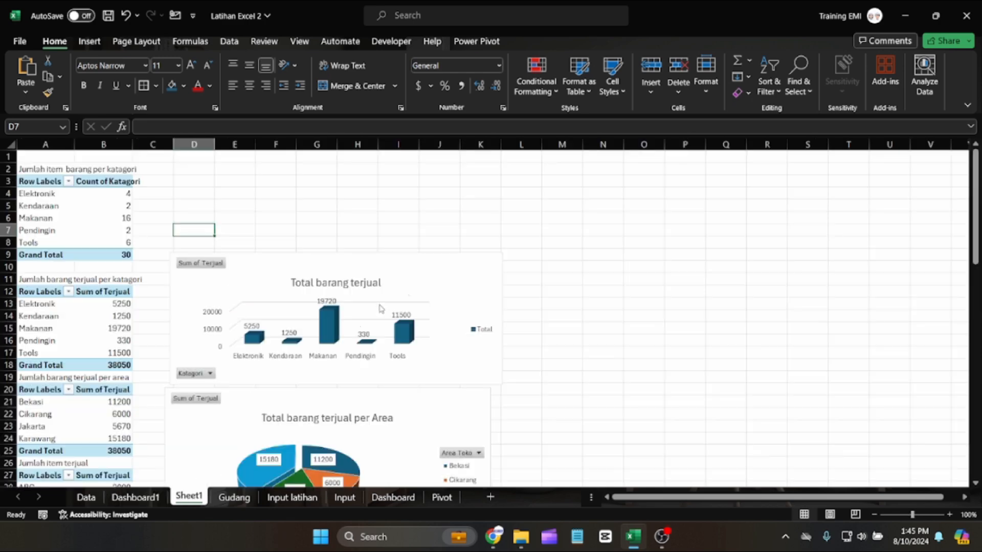
{"action": "left_click", "coordinate": [450, 262]}
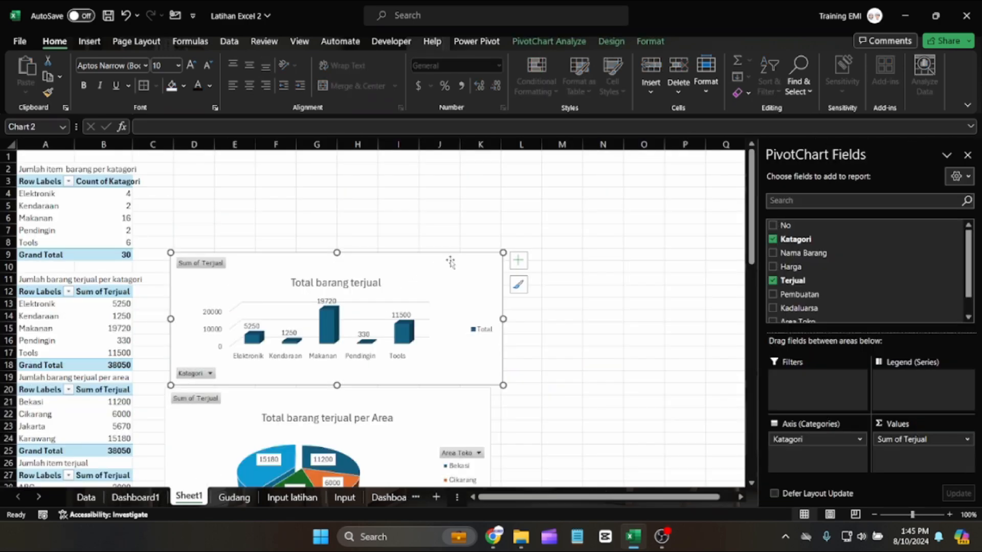
{"action": "left_click", "coordinate": [124, 498]}
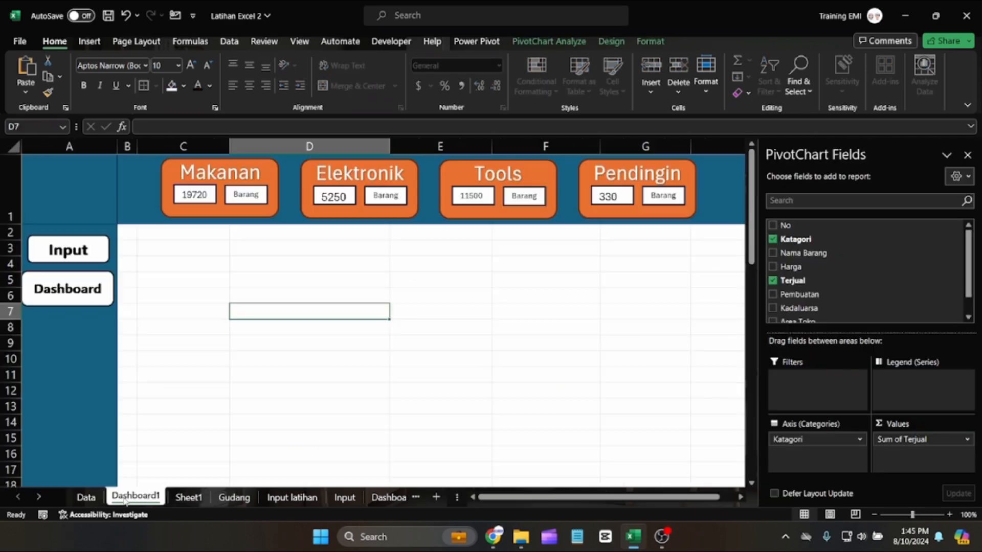
{"action": "left_click", "coordinate": [150, 243]}
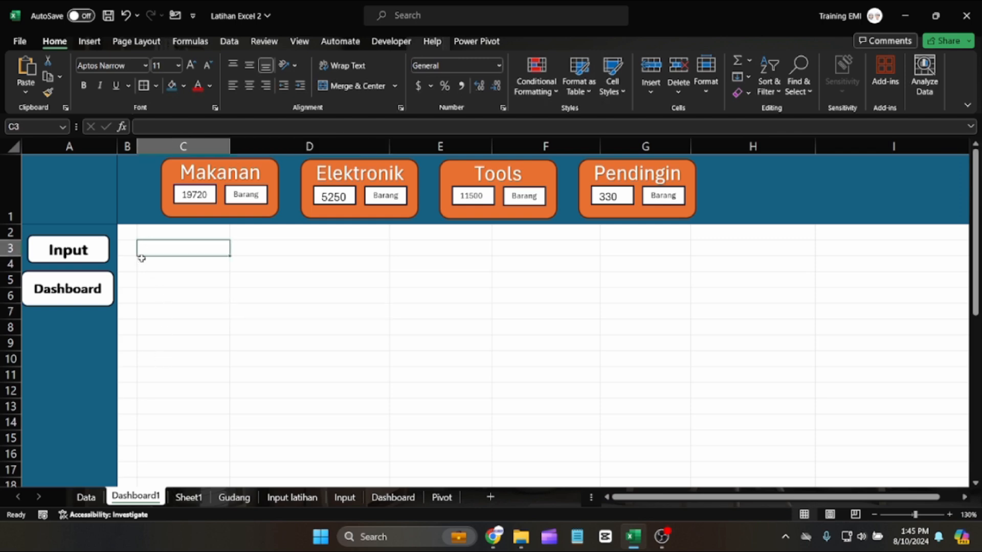
{"action": "key", "text": "ctrl+v"}
{"action": "left_click_drag", "start_coordinate": [373, 237], "coordinate": [351, 225]}
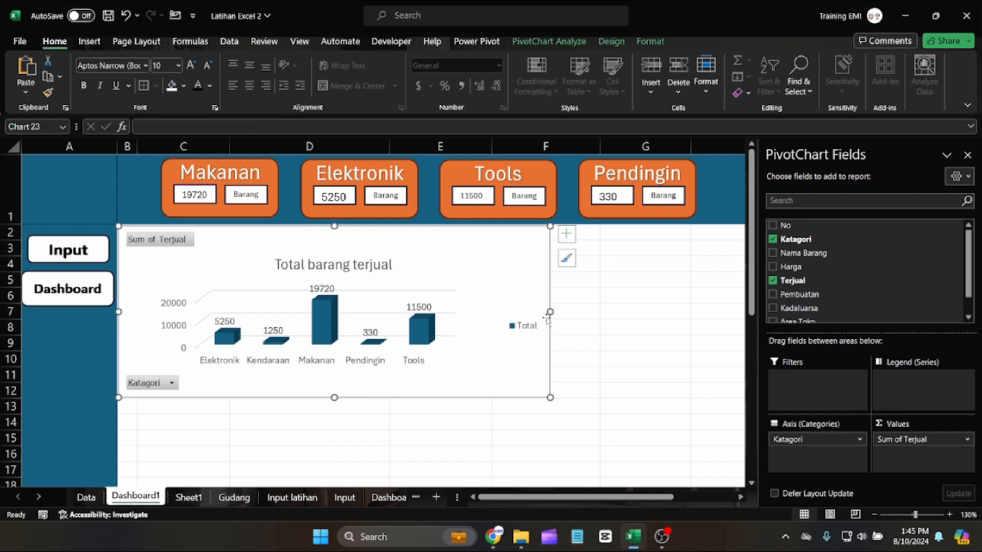
Narrow the Total barang terjual chart slightly, close the PivotChart Fields pane, and set the category axis labels to font size 8.
{"action": "left_click_drag", "start_coordinate": [550, 311], "coordinate": [527, 312]}
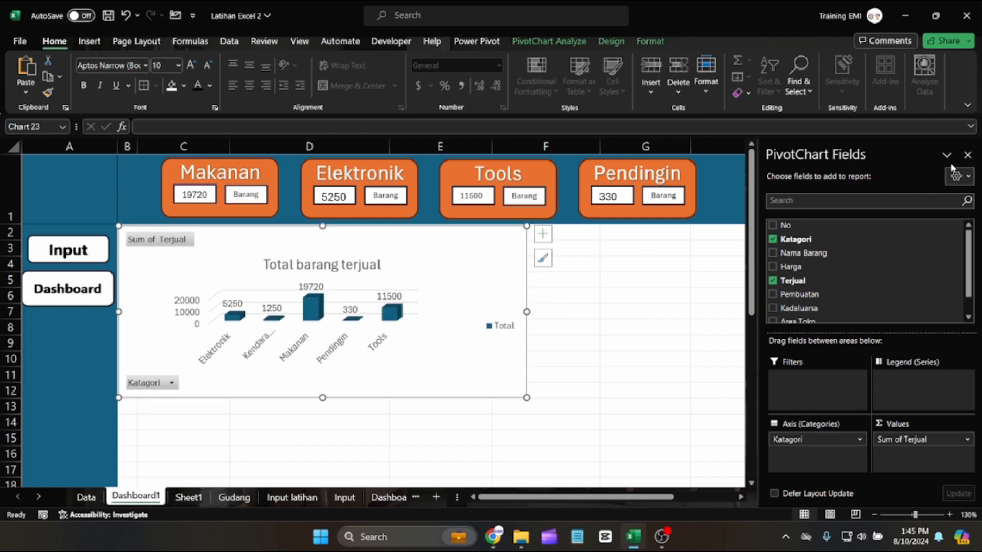
{"action": "left_click", "coordinate": [967, 154]}
{"action": "left_click", "coordinate": [335, 353]}
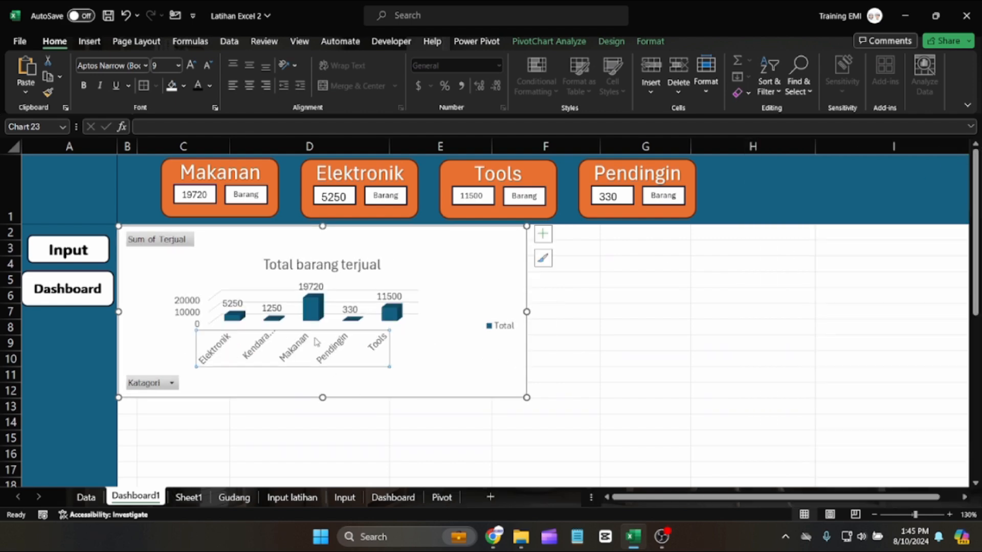
{"action": "left_click", "coordinate": [208, 67]}
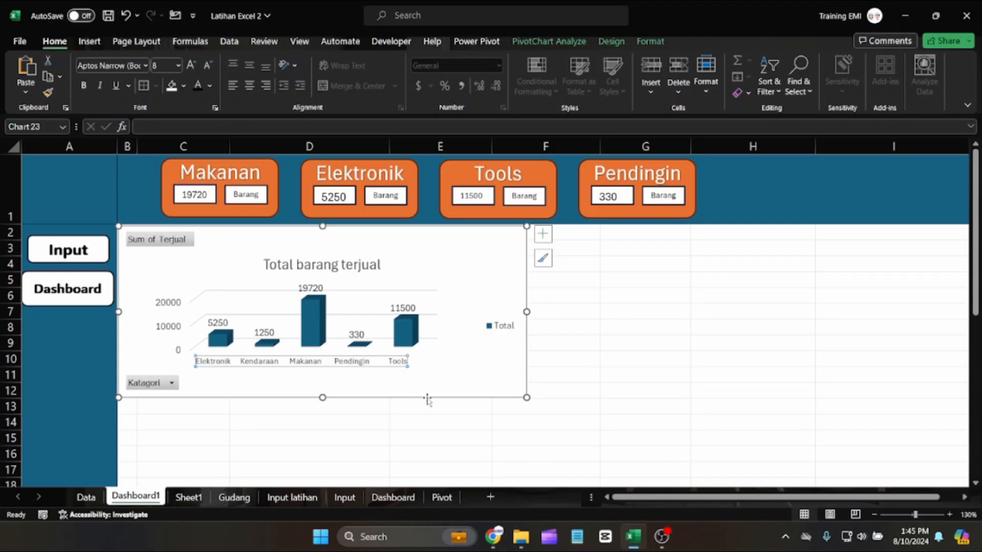
Delete the legend and vertical axis from the Total barang terjual chart and narrow it to end within column E.
{"action": "left_click", "coordinate": [512, 329]}
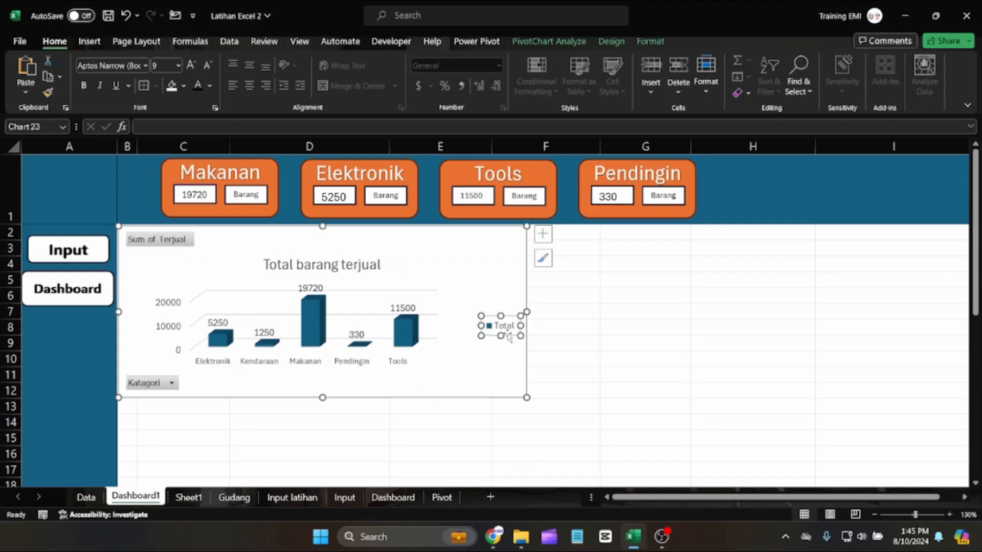
{"action": "key", "text": "Delete"}
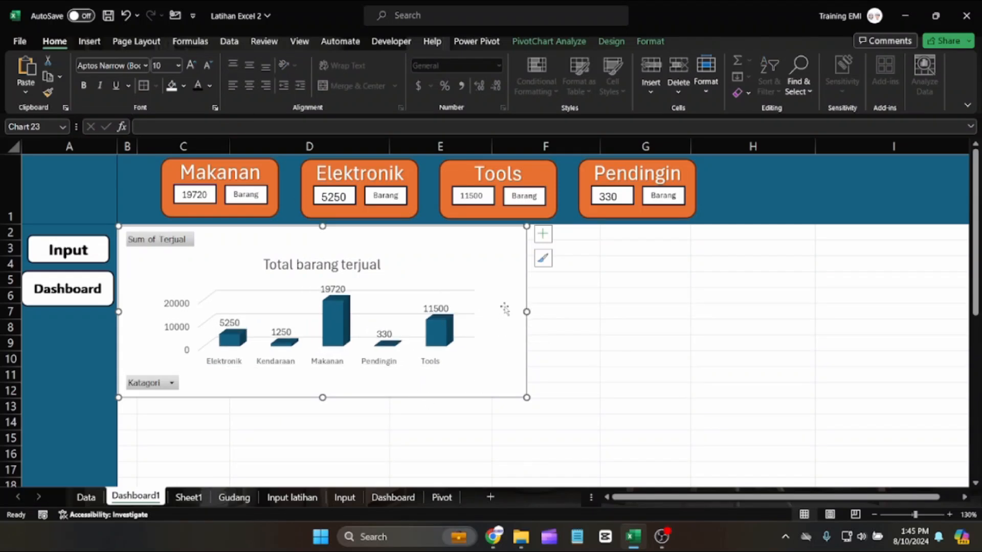
{"action": "left_click", "coordinate": [172, 310]}
{"action": "key", "text": "Delete"}
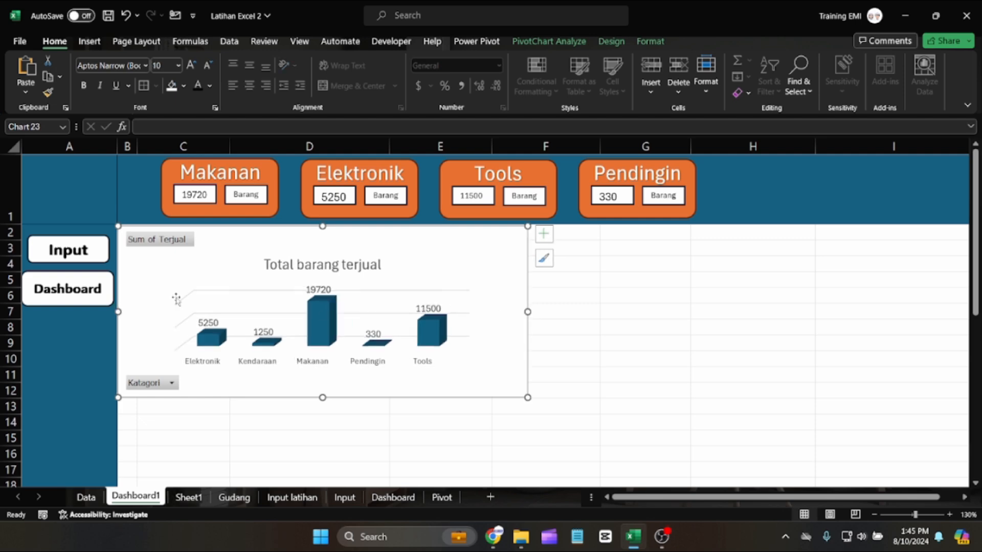
{"action": "left_click_drag", "start_coordinate": [528, 311], "coordinate": [456, 311]}
{"action": "left_click", "coordinate": [495, 323]}
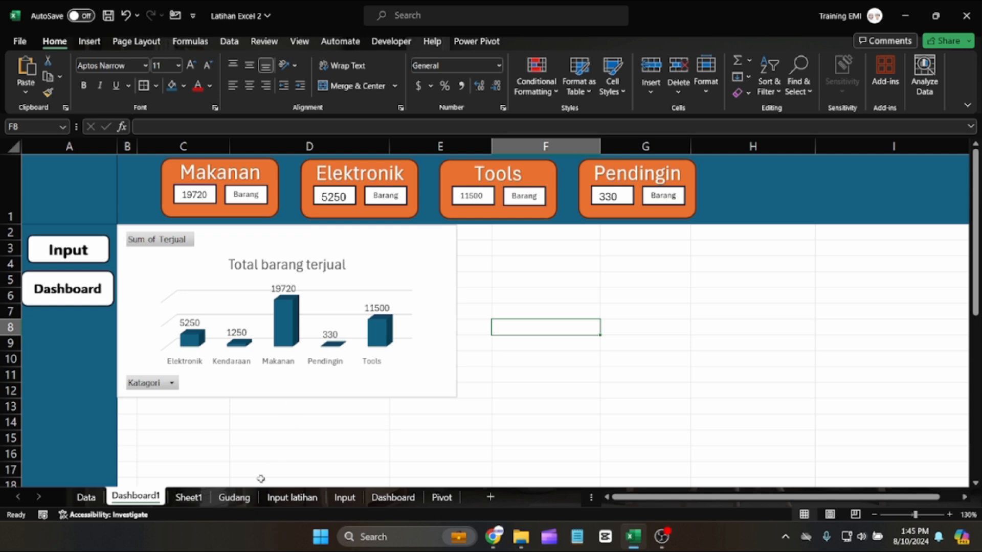
Copy the Total barang terjual per item line chart from Sheet1 and return to Dashboard1.
{"action": "left_click", "coordinate": [203, 497]}
{"action": "scroll", "coordinate": [248, 406], "scroll_direction": "down", "scroll_amount": 7}
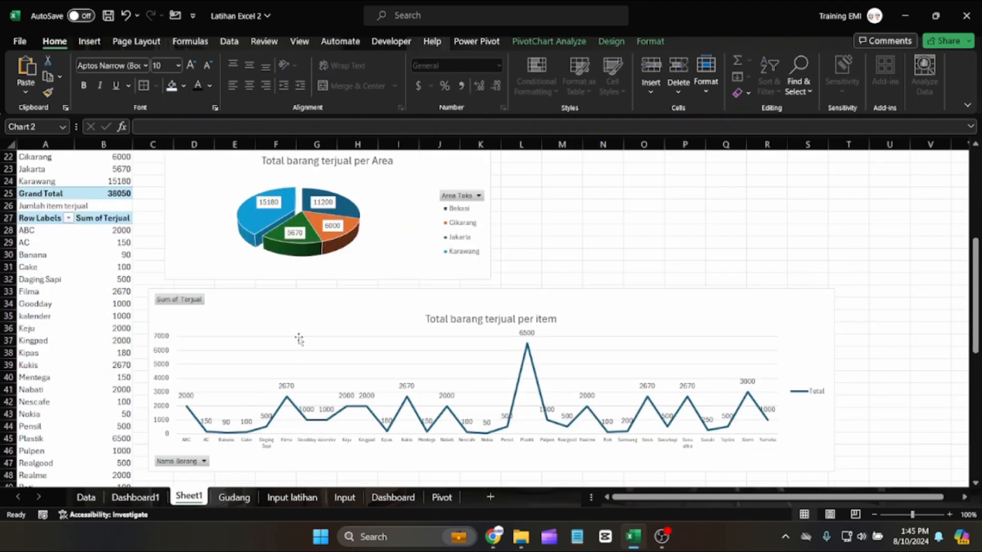
{"action": "left_click", "coordinate": [301, 336]}
{"action": "left_click", "coordinate": [135, 497]}
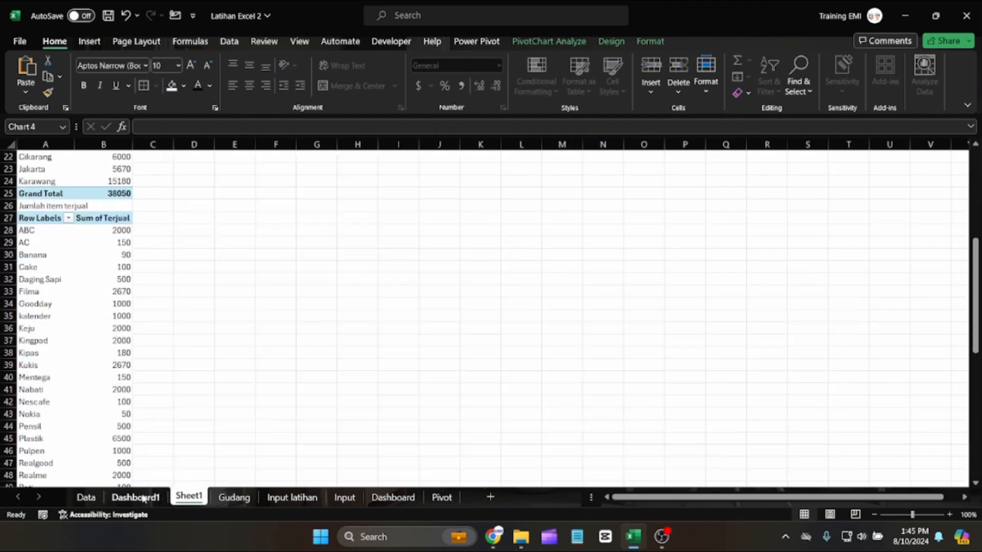
Move the Total barang terjual column chart down to about row 14, freeing the area under the header.
{"action": "left_click", "coordinate": [268, 391]}
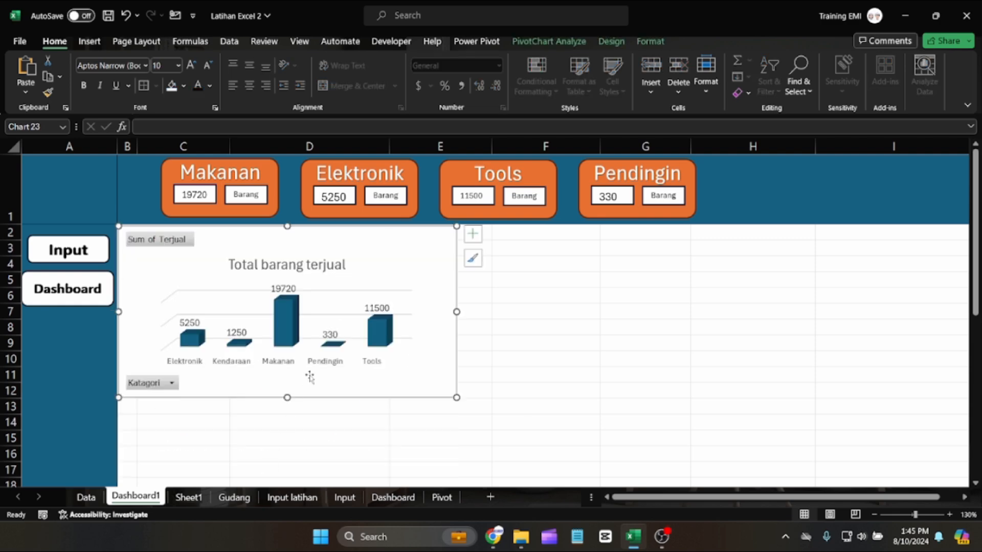
{"action": "scroll", "coordinate": [307, 372], "scroll_direction": "down", "scroll_amount": 2}
{"action": "left_click_drag", "start_coordinate": [353, 258], "coordinate": [357, 445]}
{"action": "scroll", "coordinate": [355, 430], "scroll_direction": "up", "scroll_amount": 2}
Paste the per item line chart directly under the header and move the Total barang terjual chart just below it.
{"action": "left_click", "coordinate": [256, 303]}
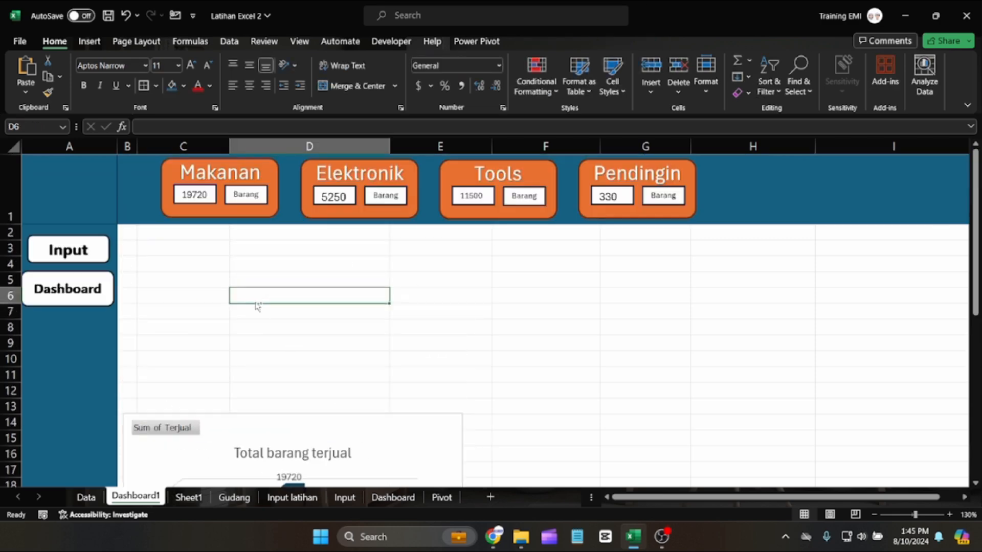
{"action": "key", "text": "ctrl+v"}
{"action": "left_click_drag", "start_coordinate": [322, 293], "coordinate": [244, 234]}
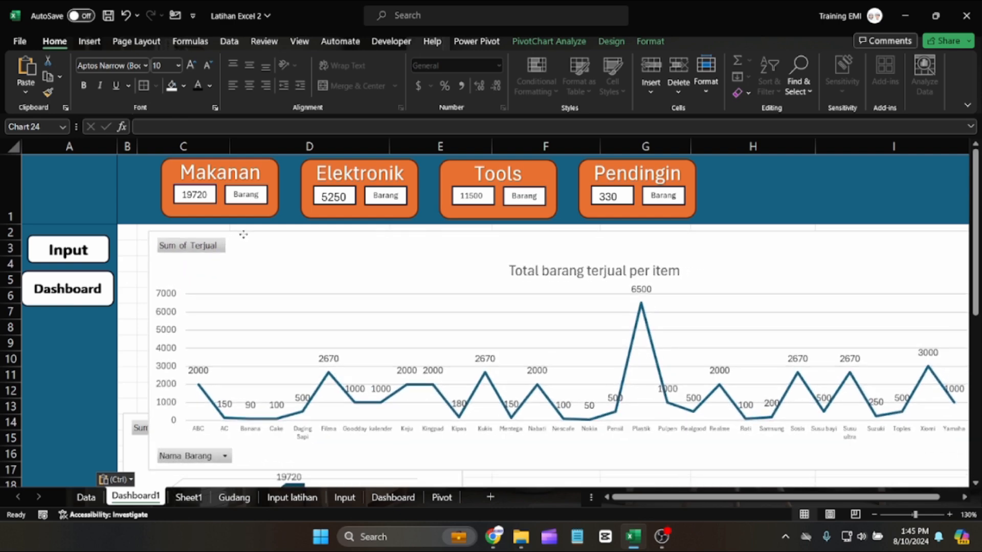
{"action": "left_click_drag", "start_coordinate": [328, 236], "coordinate": [303, 227]}
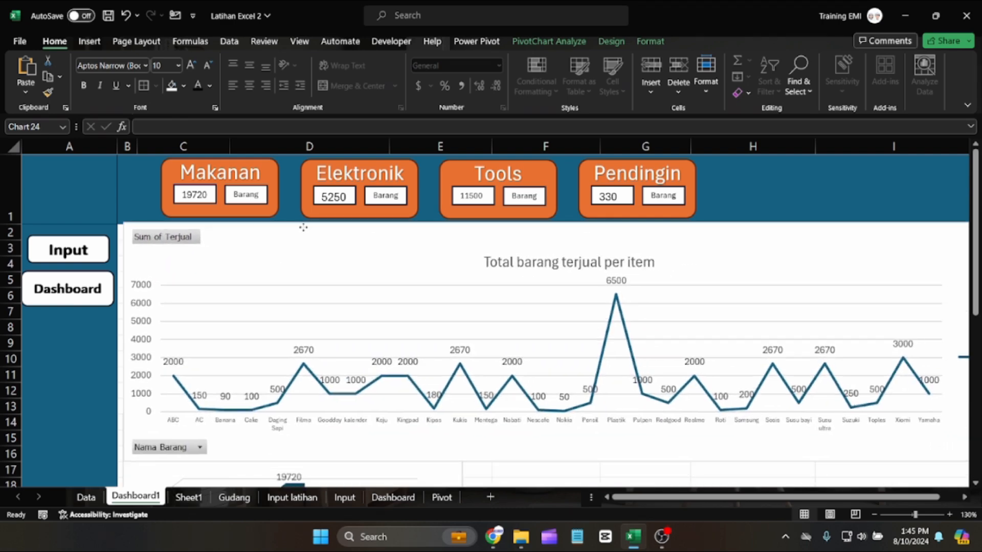
{"action": "scroll", "coordinate": [432, 417], "scroll_direction": "down", "scroll_amount": 4}
{"action": "left_click_drag", "start_coordinate": [442, 387], "coordinate": [444, 432]}
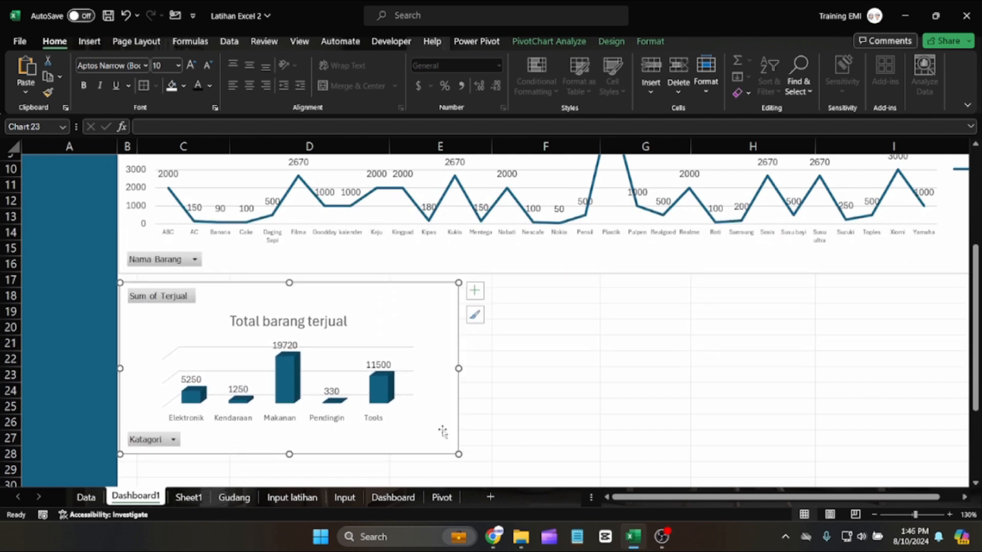
Delete the vertical axis and the Total legend from the Total barang terjual per item line chart.
{"action": "scroll", "coordinate": [633, 416], "scroll_direction": "up", "scroll_amount": 2}
{"action": "left_click", "coordinate": [145, 236]}
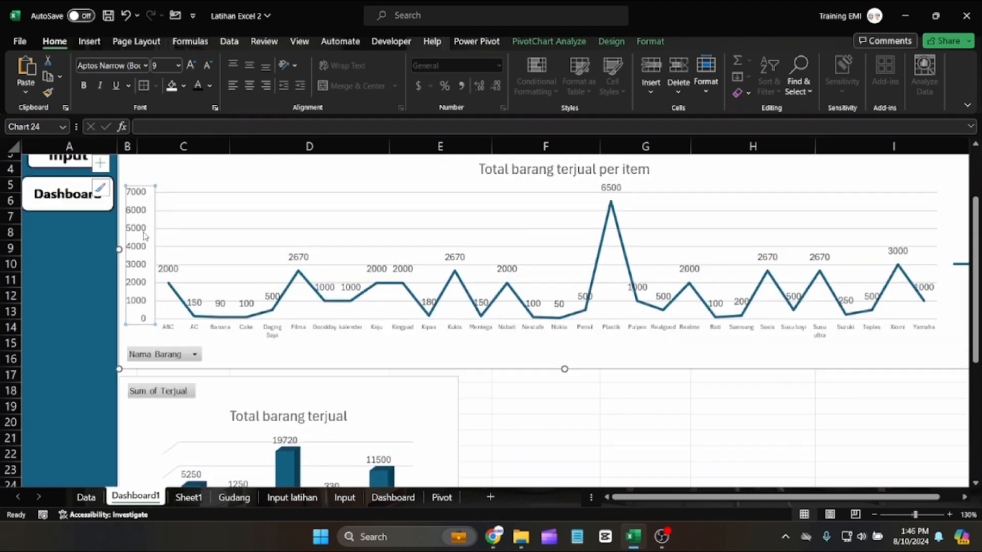
{"action": "key", "text": "Delete"}
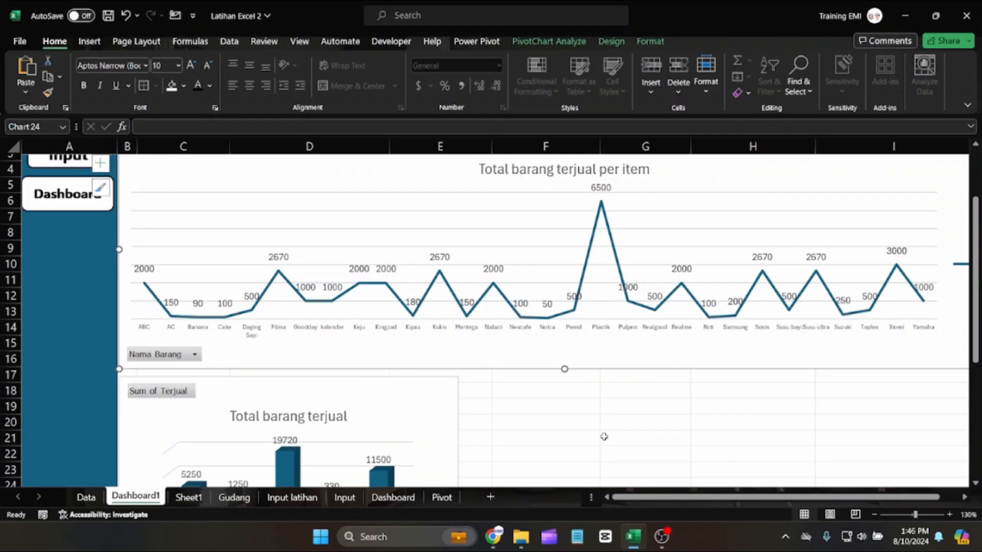
{"action": "left_click_drag", "start_coordinate": [647, 499], "coordinate": [665, 499]}
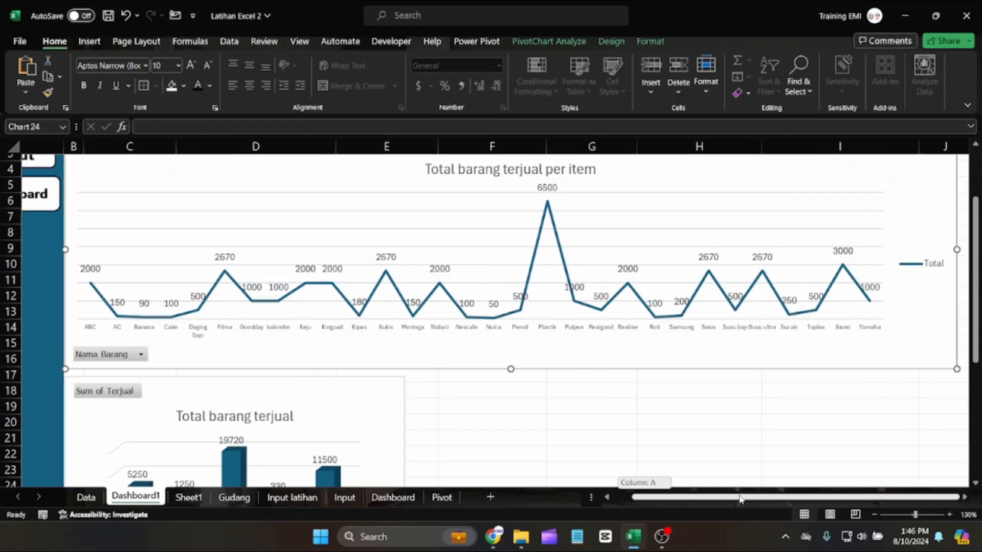
{"action": "left_click", "coordinate": [918, 264]}
{"action": "key", "text": "Delete"}
{"action": "scroll", "coordinate": [913, 271], "scroll_direction": "up", "scroll_amount": 2}
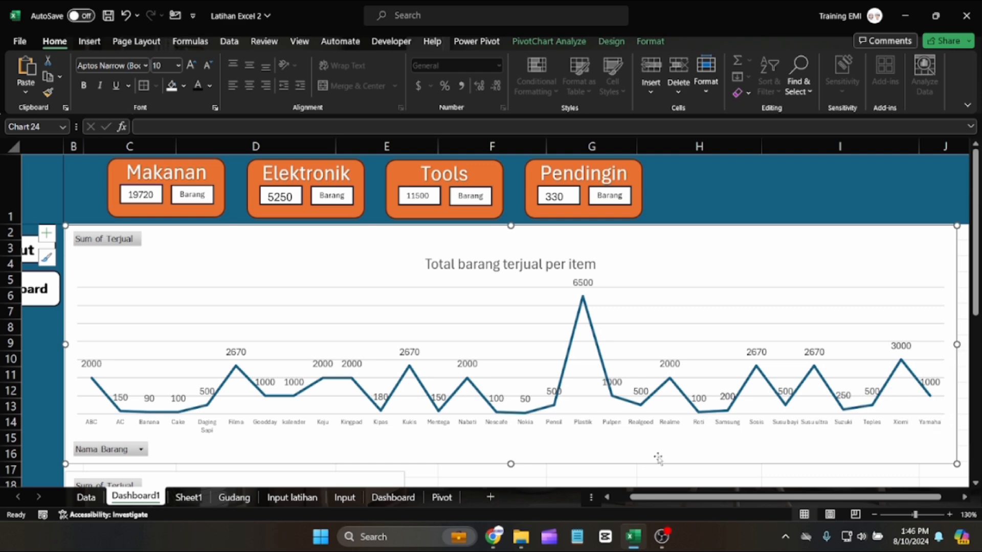
Resize the per item line chart's width to span from column A's edge to the end of column K.
{"action": "scroll", "coordinate": [685, 387], "scroll_direction": "down", "scroll_amount": 1}
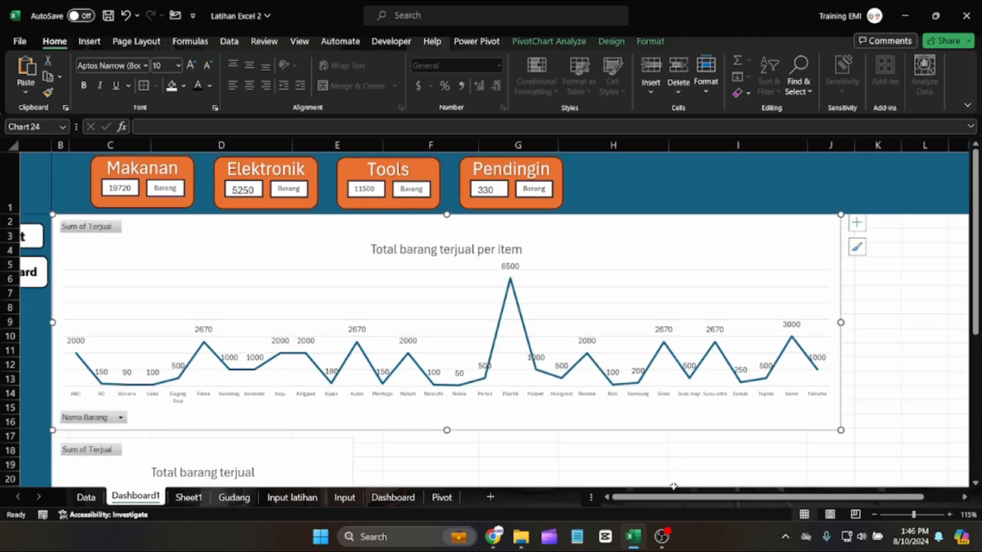
{"action": "left_click_drag", "start_coordinate": [673, 495], "coordinate": [623, 494]}
{"action": "left_click_drag", "start_coordinate": [894, 322], "coordinate": [918, 322]}
{"action": "left_click_drag", "start_coordinate": [836, 496], "coordinate": [748, 495]}
{"action": "scroll", "coordinate": [696, 361], "scroll_direction": "down", "scroll_amount": 1}
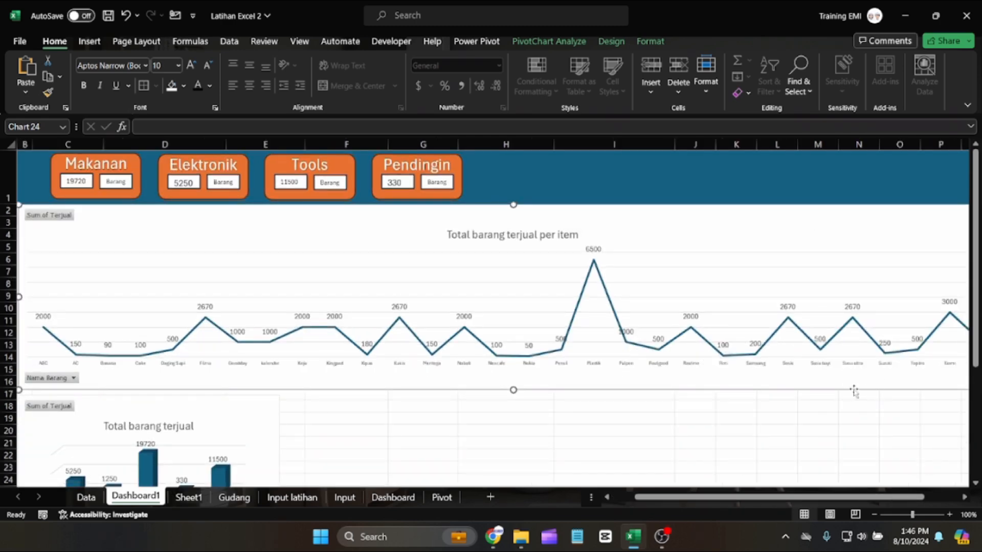
{"action": "left_click_drag", "start_coordinate": [645, 497], "coordinate": [620, 494]}
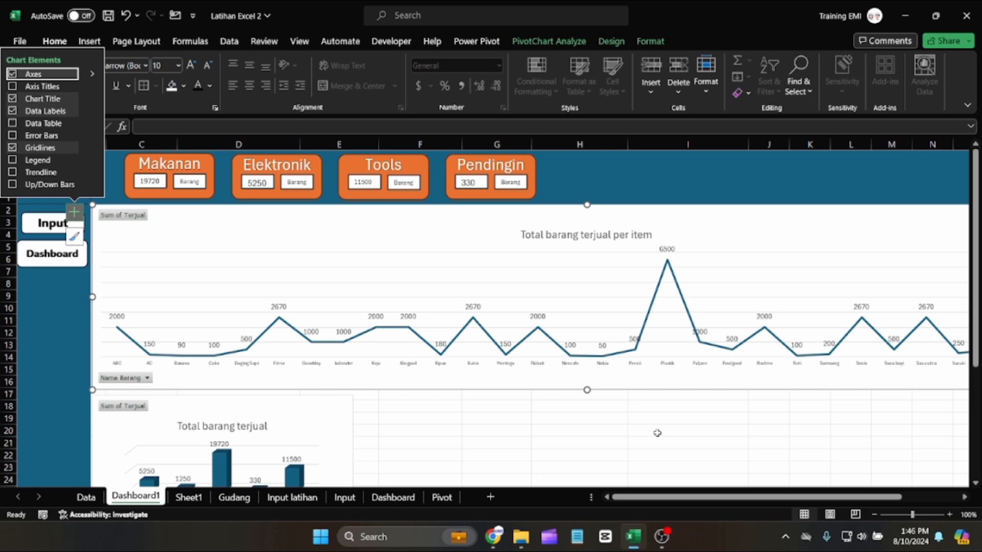
{"action": "scroll", "coordinate": [657, 433], "scroll_direction": "up", "scroll_amount": 1}
{"action": "left_click_drag", "start_coordinate": [673, 497], "coordinate": [743, 497]}
{"action": "left_click_drag", "start_coordinate": [894, 322], "coordinate": [710, 324]}
{"action": "left_click_drag", "start_coordinate": [790, 497], "coordinate": [719, 492]}
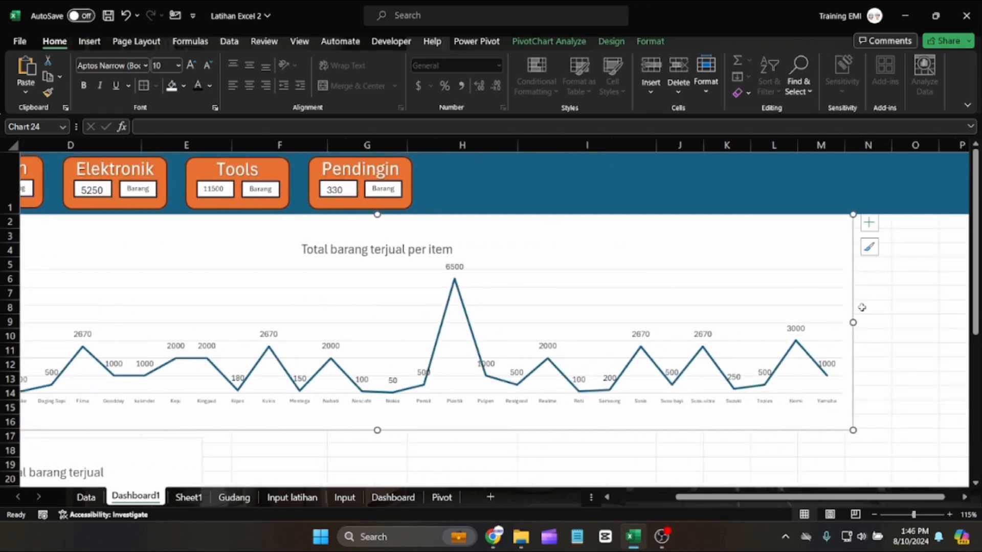
{"action": "left_click_drag", "start_coordinate": [853, 322], "coordinate": [751, 323]}
{"action": "left_click_drag", "start_coordinate": [821, 497], "coordinate": [758, 497]}
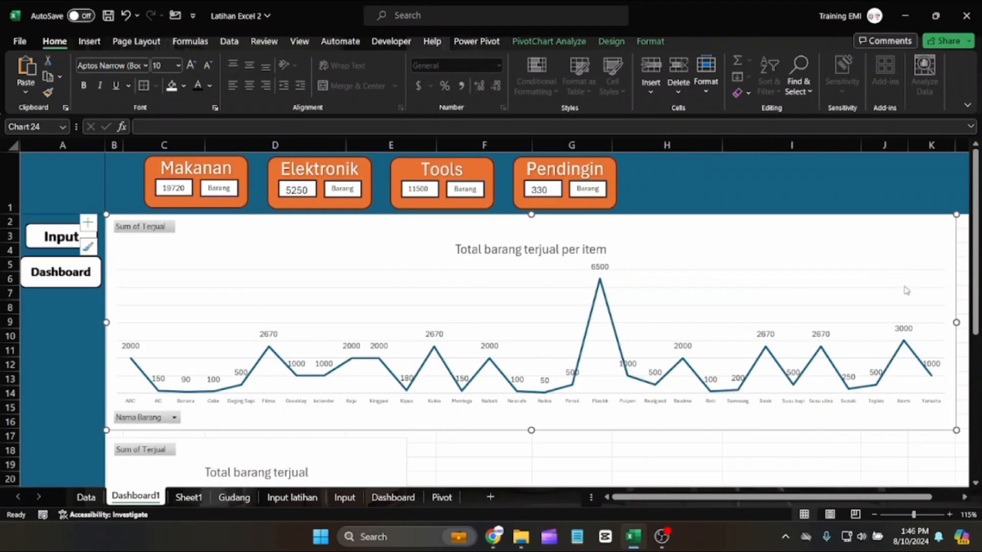
{"action": "left_click", "coordinate": [964, 227]}
{"action": "key", "text": "ctrl+a"}
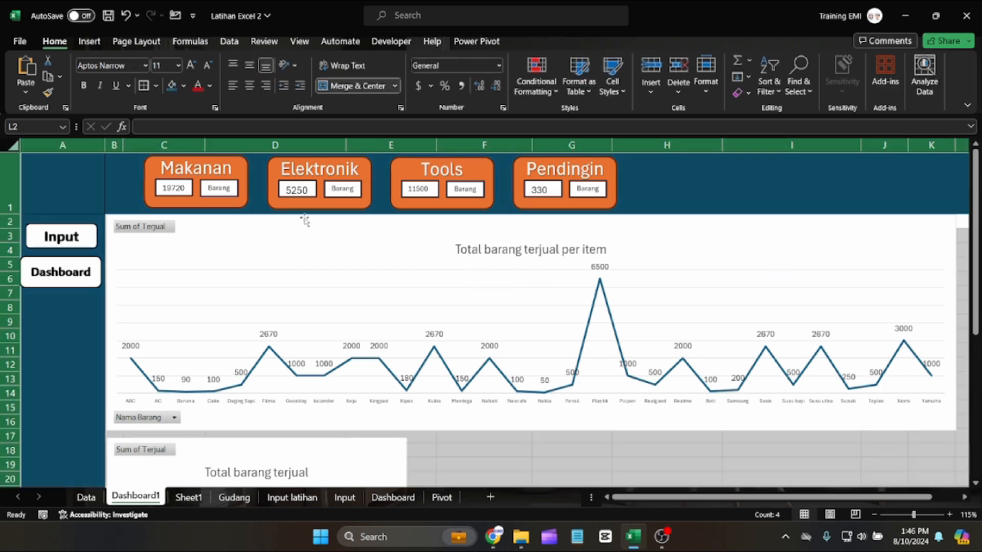
{"action": "left_click", "coordinate": [541, 458]}
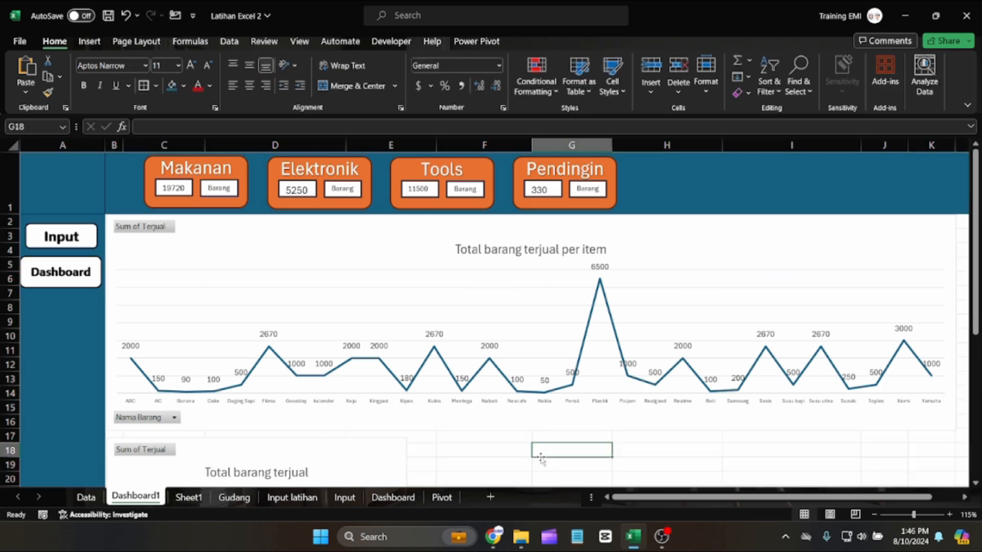
Fill the per item line chart's background with the lightest orange theme color and widen the chart slightly past column K.
{"action": "left_click", "coordinate": [315, 257]}
{"action": "left_click", "coordinate": [184, 86]}
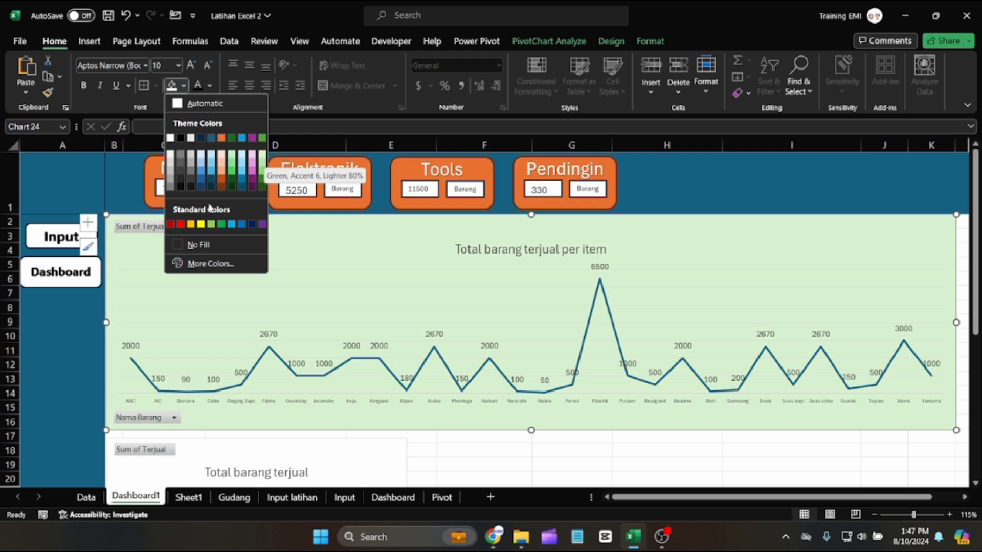
{"action": "left_click", "coordinate": [221, 157]}
{"action": "left_click_drag", "start_coordinate": [956, 323], "coordinate": [466, 338]}
{"action": "left_click_drag", "start_coordinate": [783, 497], "coordinate": [554, 475]}
{"action": "left_click", "coordinate": [622, 438]}
Move the Total barang terjual column chart up against the line chart's lower edge and enlarge it slightly.
{"action": "scroll", "coordinate": [233, 364], "scroll_direction": "down", "scroll_amount": 1}
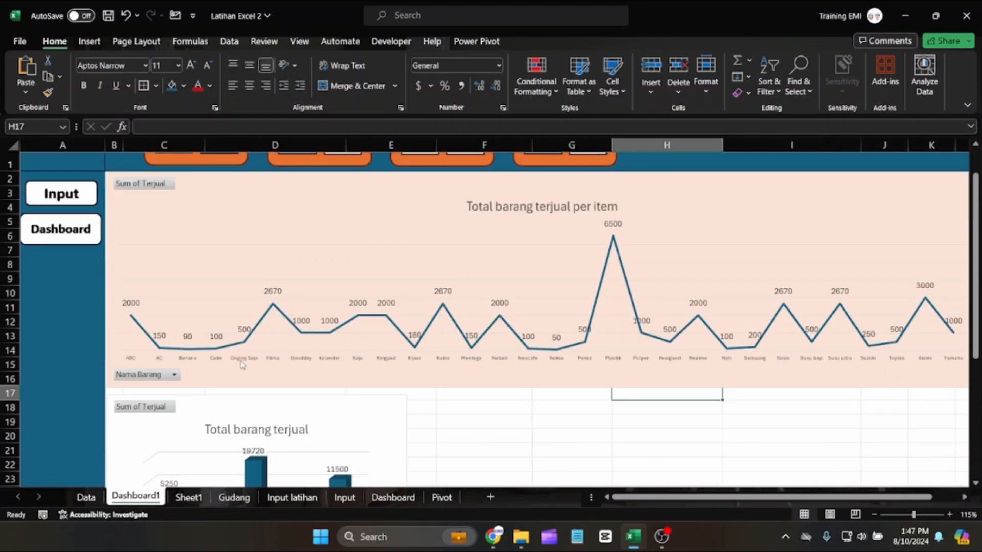
{"action": "scroll", "coordinate": [230, 363], "scroll_direction": "down", "scroll_amount": 4}
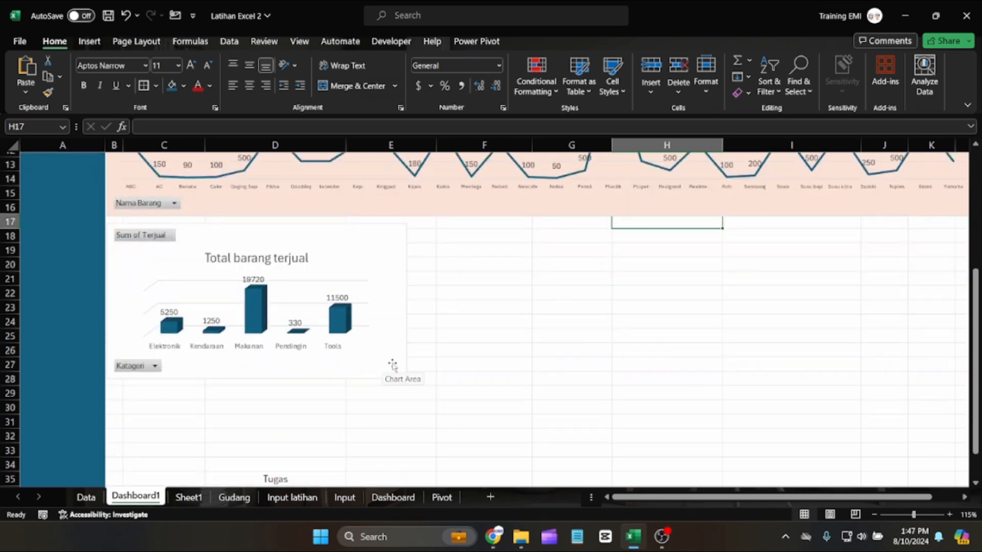
{"action": "left_click", "coordinate": [398, 369]}
{"action": "left_click_drag", "start_coordinate": [400, 331], "coordinate": [400, 326]}
{"action": "left_click_drag", "start_coordinate": [406, 374], "coordinate": [411, 377]}
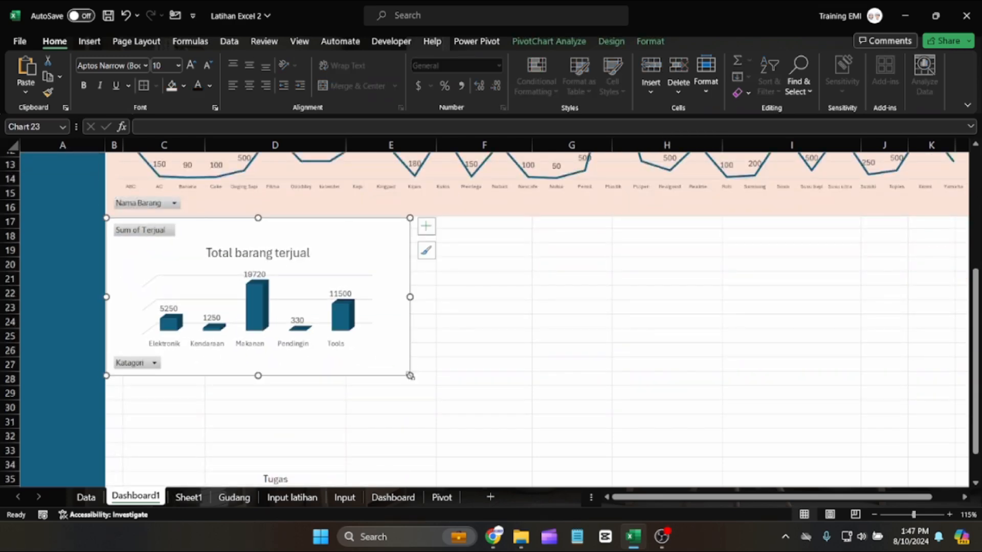
{"action": "scroll", "coordinate": [410, 377], "scroll_direction": "up", "scroll_amount": 4}
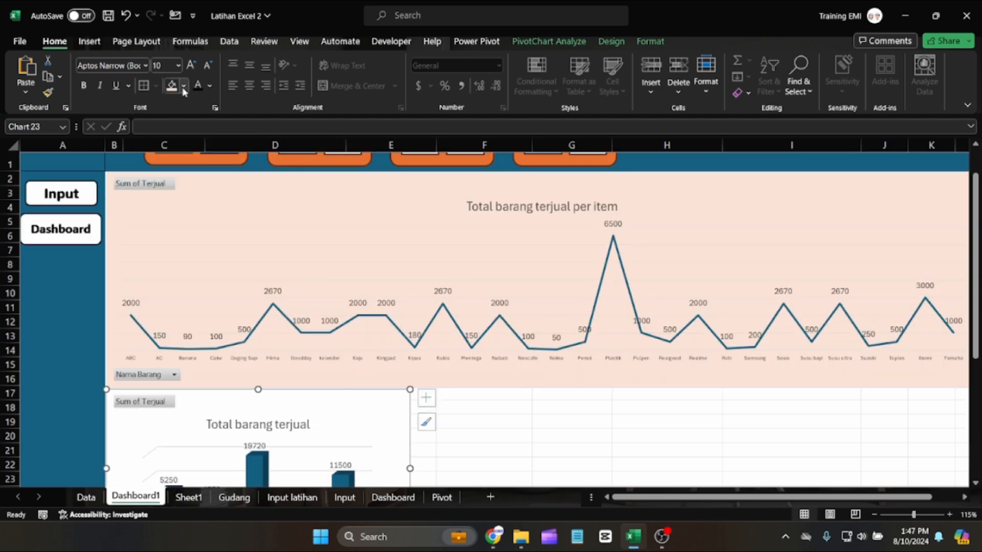
Fill the Total barang terjual column chart's background with black and color its title with the light grey theme color.
{"action": "left_click", "coordinate": [183, 86]}
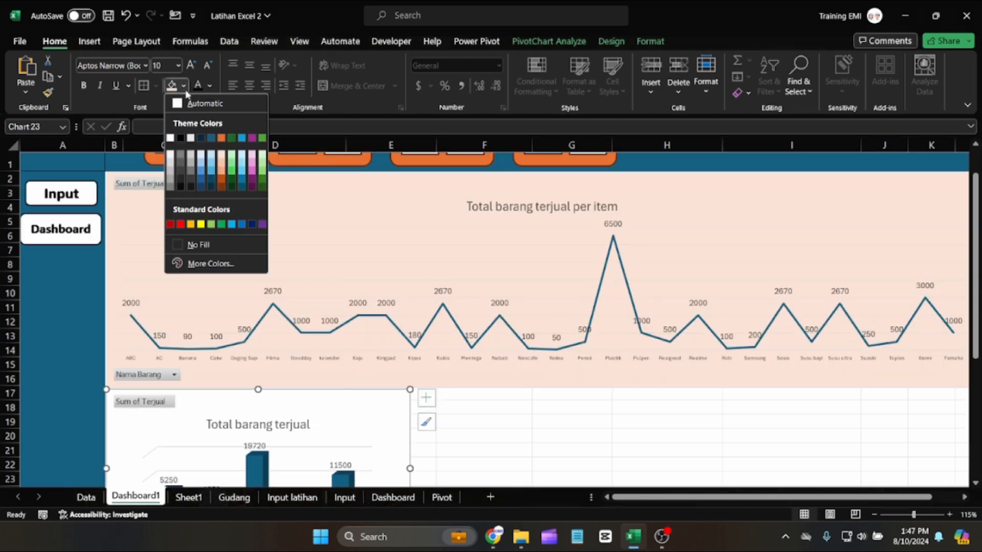
{"action": "left_click", "coordinate": [181, 138]}
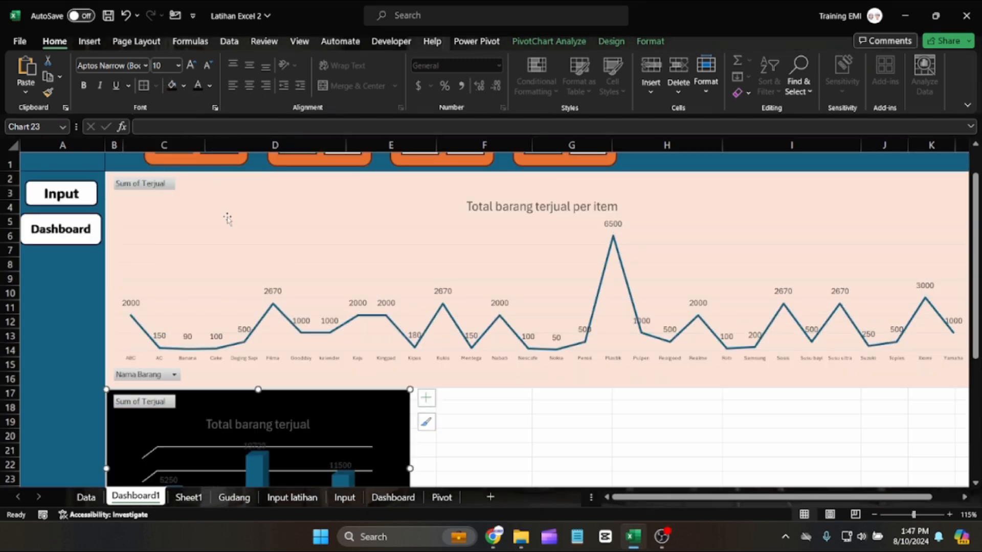
{"action": "scroll", "coordinate": [227, 219], "scroll_direction": "down", "scroll_amount": 2}
{"action": "left_click", "coordinate": [260, 337]}
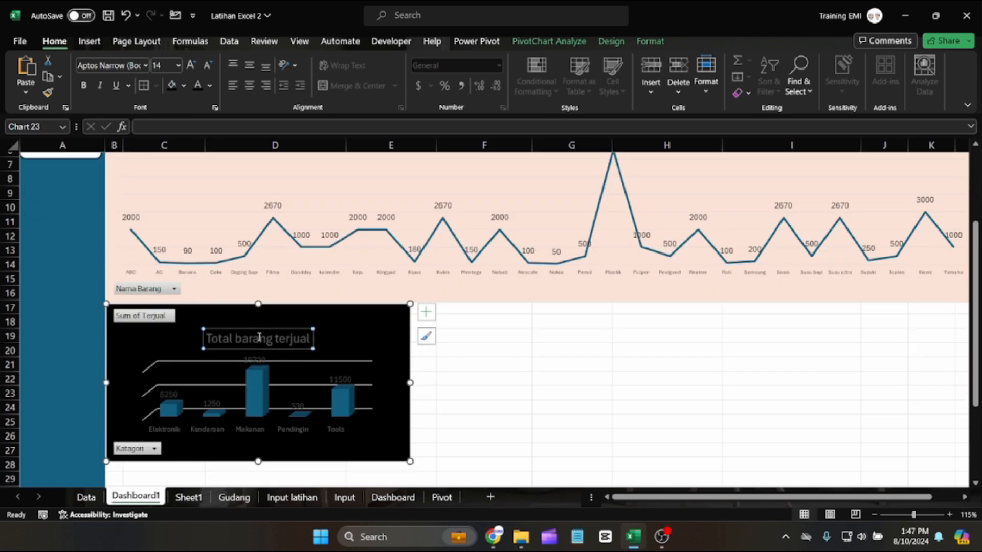
{"action": "left_click", "coordinate": [210, 86]}
{"action": "left_click", "coordinate": [217, 142]}
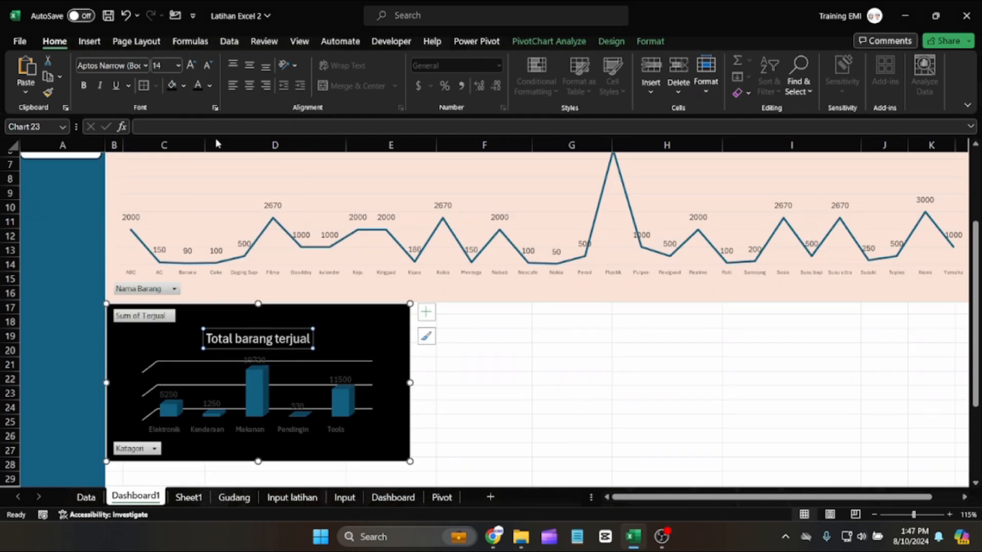
Color the column chart's data labels and category axis labels with the orange theme color.
{"action": "left_click", "coordinate": [254, 360]}
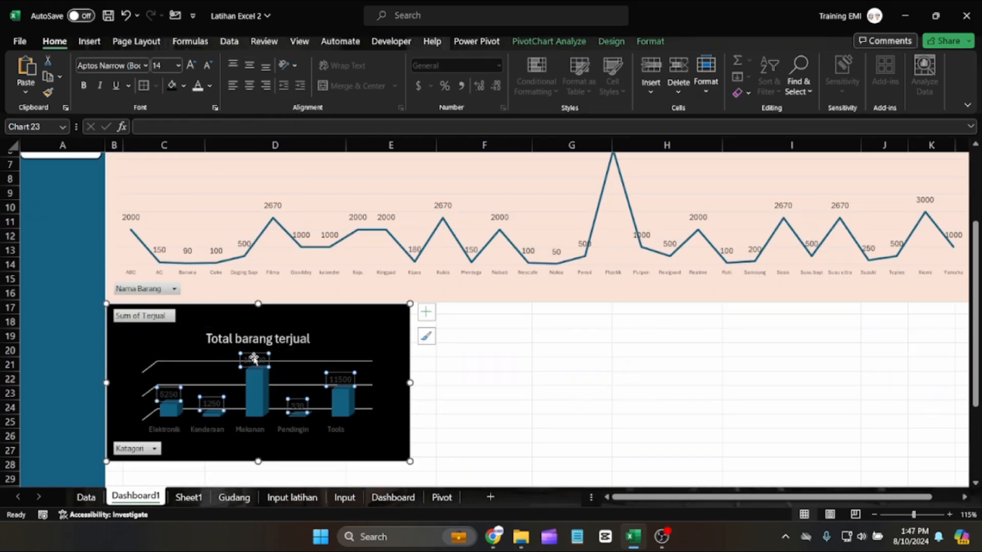
{"action": "left_click", "coordinate": [199, 87]}
{"action": "left_click", "coordinate": [210, 86]}
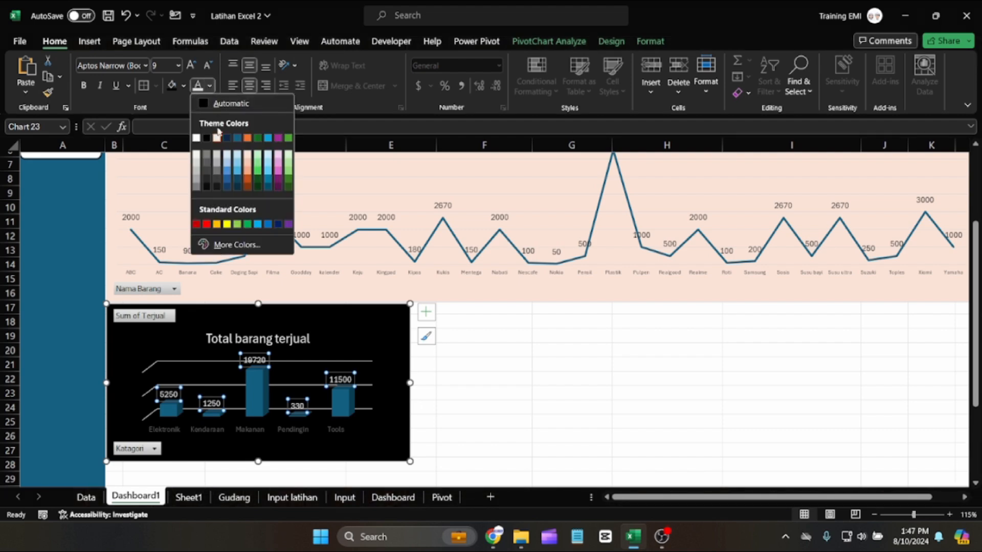
{"action": "left_click", "coordinate": [247, 138]}
{"action": "left_click", "coordinate": [171, 431]}
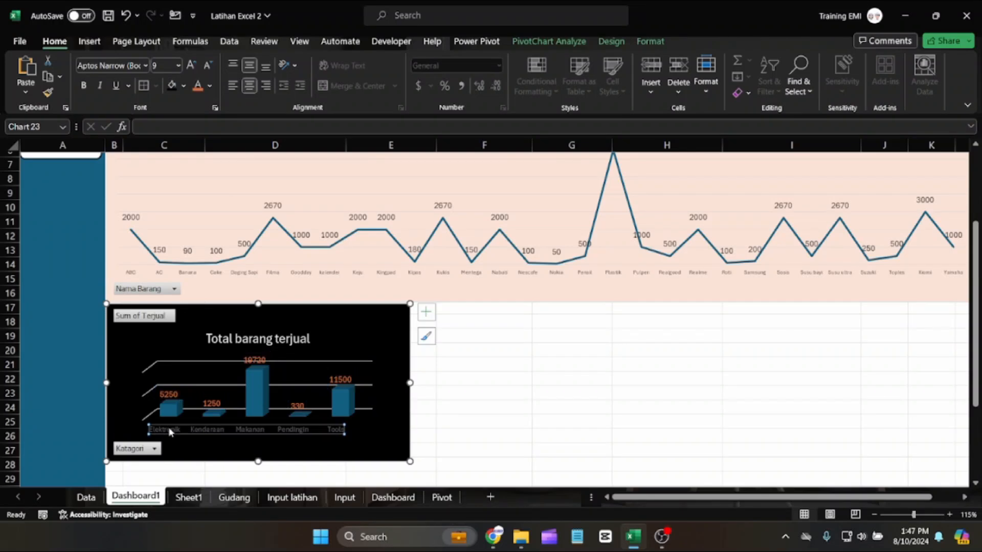
{"action": "left_click", "coordinate": [198, 85]}
{"action": "left_click", "coordinate": [502, 366]}
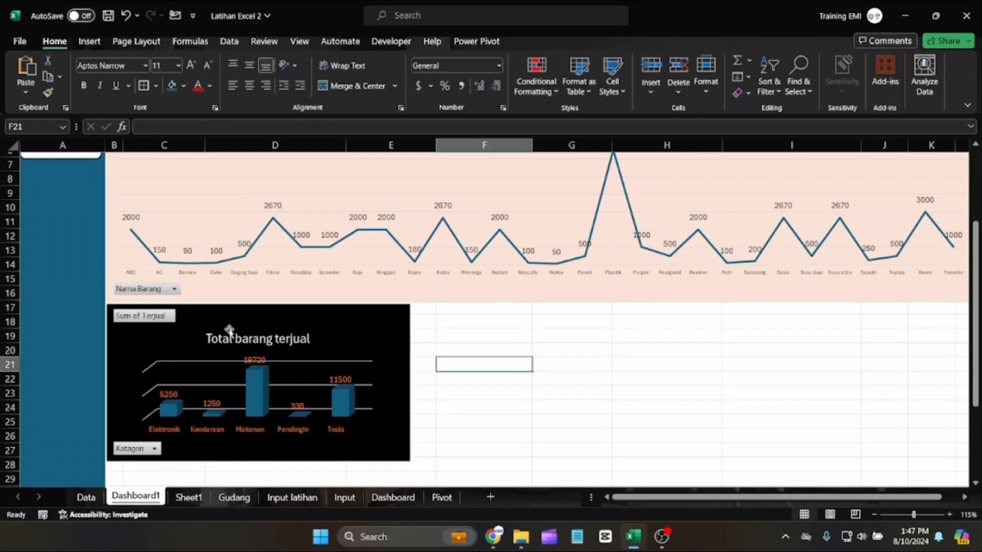
Zoom the sheet out and widen the Total barang terjual per item line chart to extend past column R.
{"action": "scroll", "coordinate": [231, 332], "scroll_direction": "down", "scroll_amount": 1}
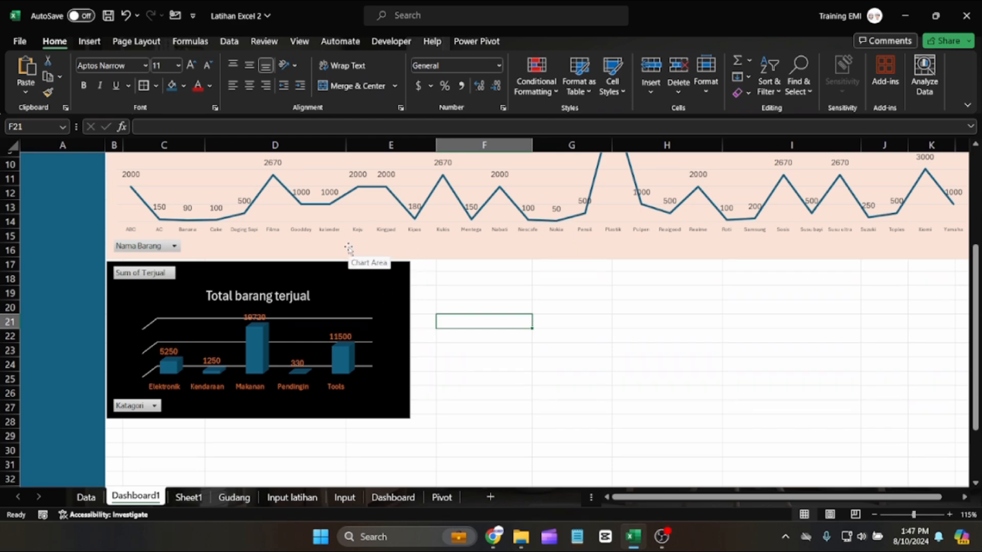
{"action": "scroll", "coordinate": [348, 249], "scroll_direction": "up", "scroll_amount": 3}
{"action": "scroll", "coordinate": [361, 251], "scroll_direction": "down", "scroll_amount": 1}
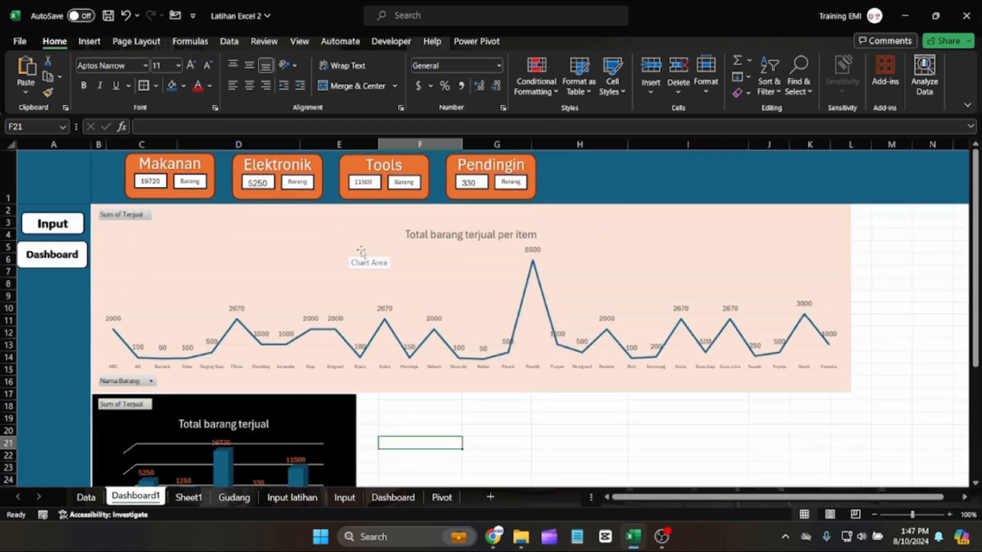
{"action": "scroll", "coordinate": [378, 258], "scroll_direction": "down", "scroll_amount": 1}
{"action": "scroll", "coordinate": [386, 260], "scroll_direction": "up", "scroll_amount": 1}
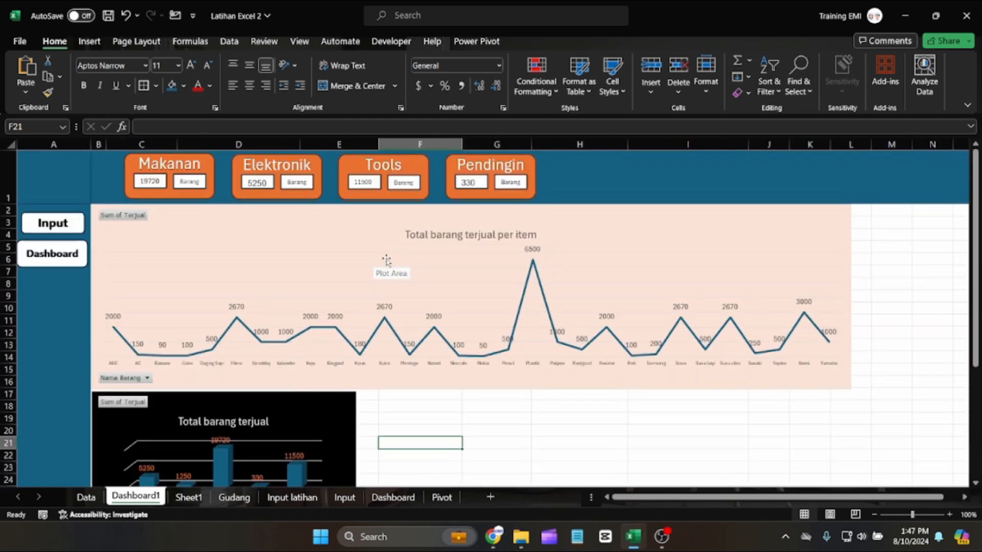
{"action": "scroll", "coordinate": [386, 259], "scroll_direction": "down", "scroll_amount": 1}
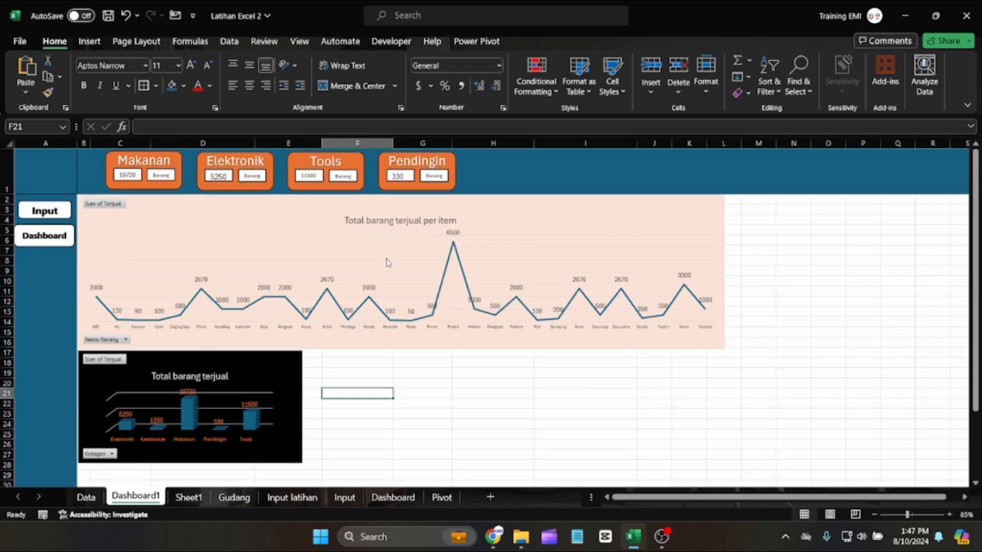
{"action": "left_click", "coordinate": [707, 238]}
{"action": "left_click_drag", "start_coordinate": [724, 270], "coordinate": [949, 268]}
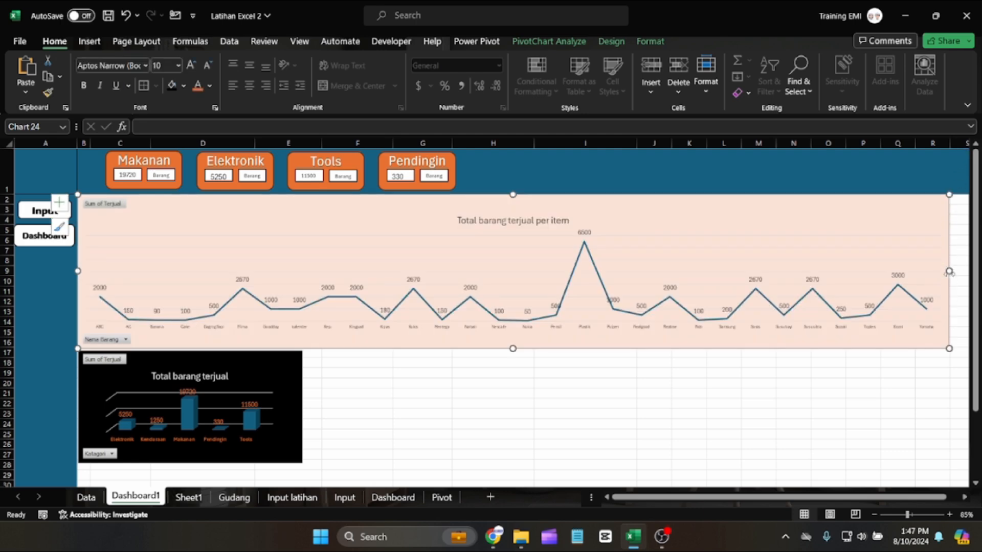
{"action": "left_click_drag", "start_coordinate": [949, 271], "coordinate": [951, 271]}
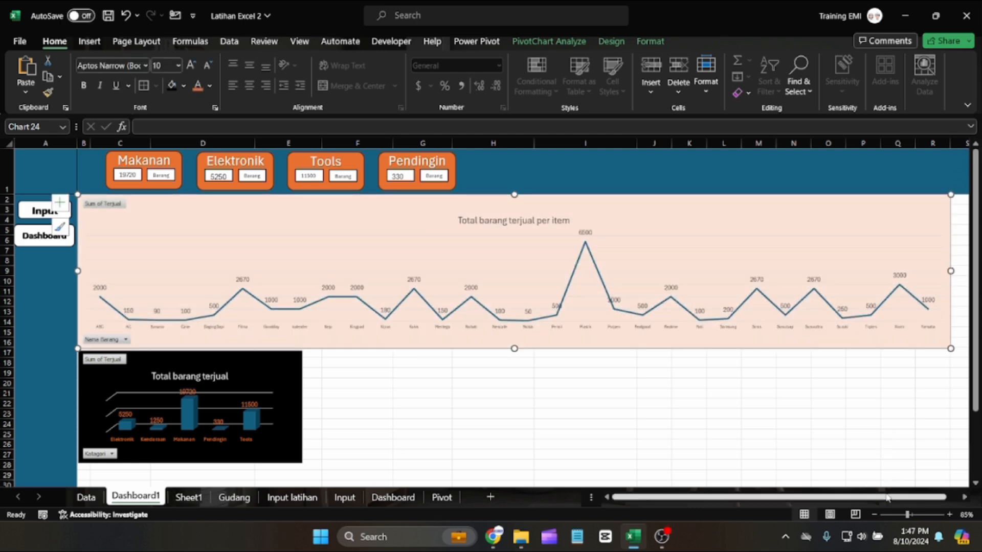
{"action": "left_click", "coordinate": [949, 515]}
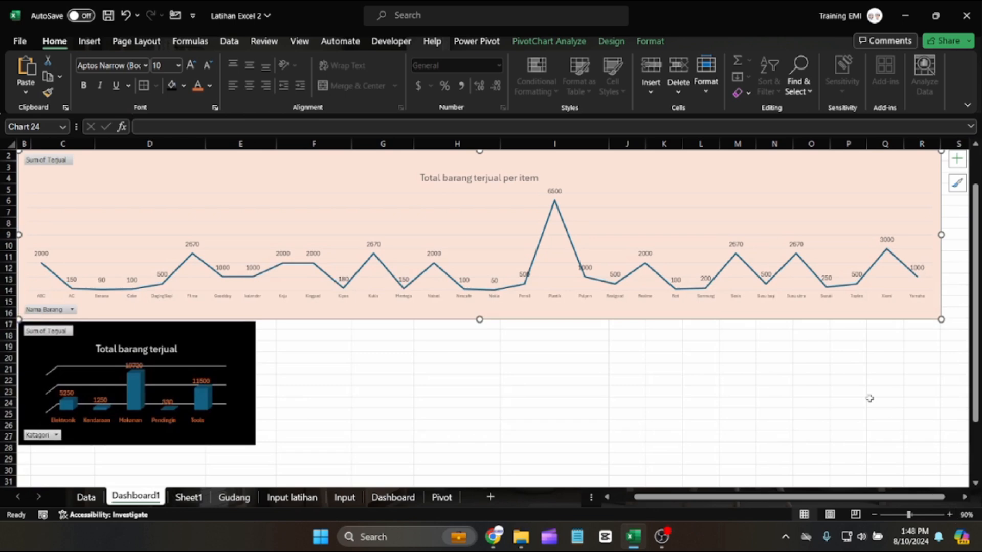
{"action": "scroll", "coordinate": [869, 399], "scroll_direction": "up", "scroll_amount": 1}
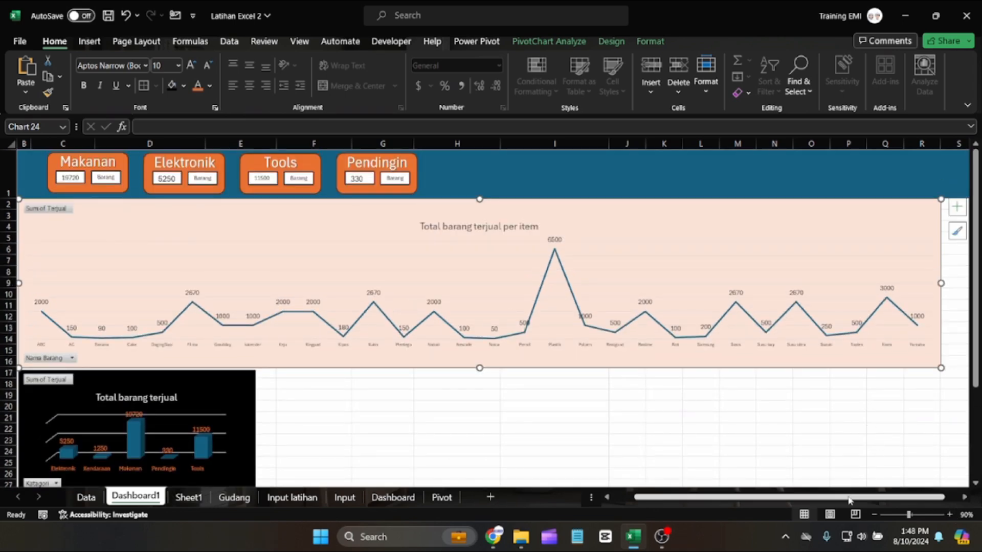
{"action": "left_click_drag", "start_coordinate": [852, 497], "coordinate": [809, 500]}
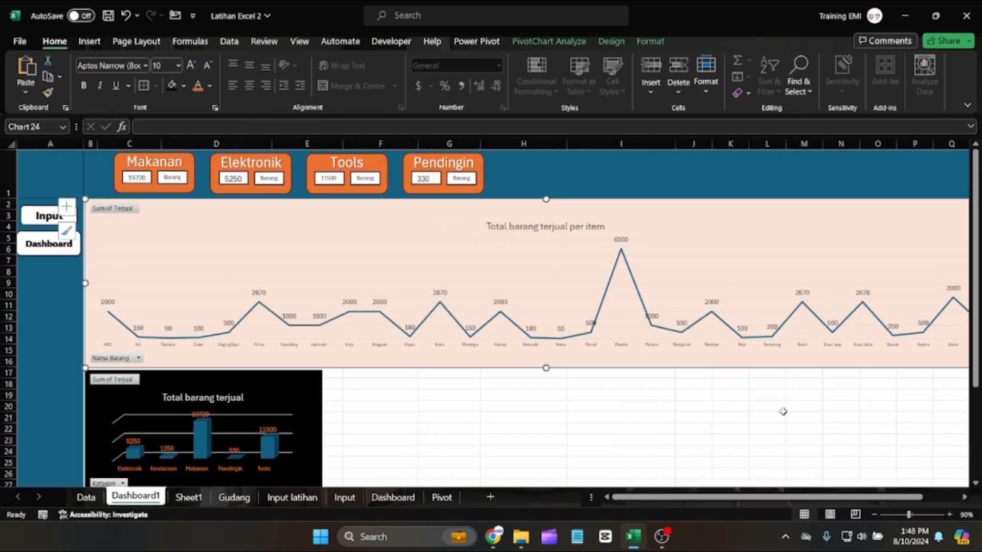
{"action": "left_click", "coordinate": [767, 407]}
{"action": "left_click", "coordinate": [730, 412]}
{"action": "left_click", "coordinate": [704, 410]}
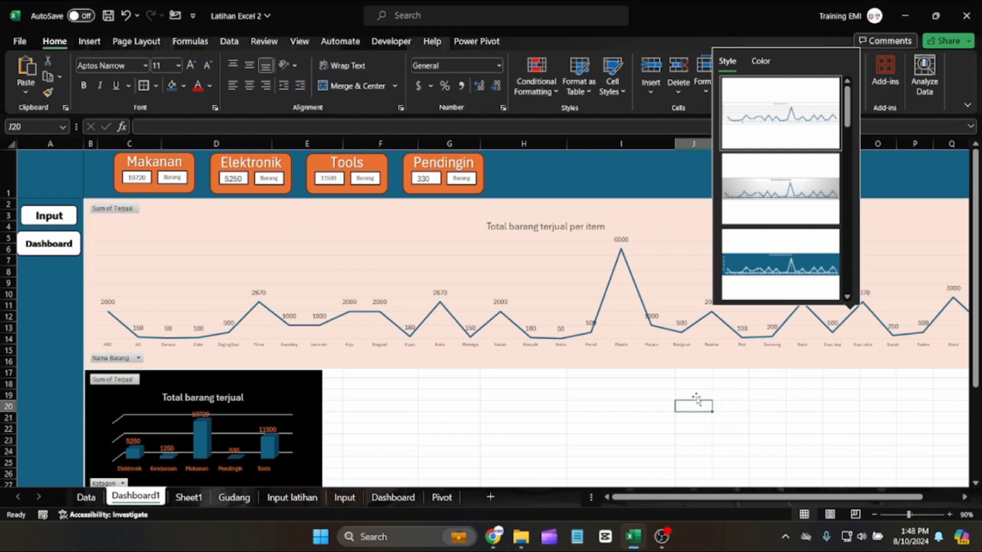
{"action": "left_click", "coordinate": [597, 408]}
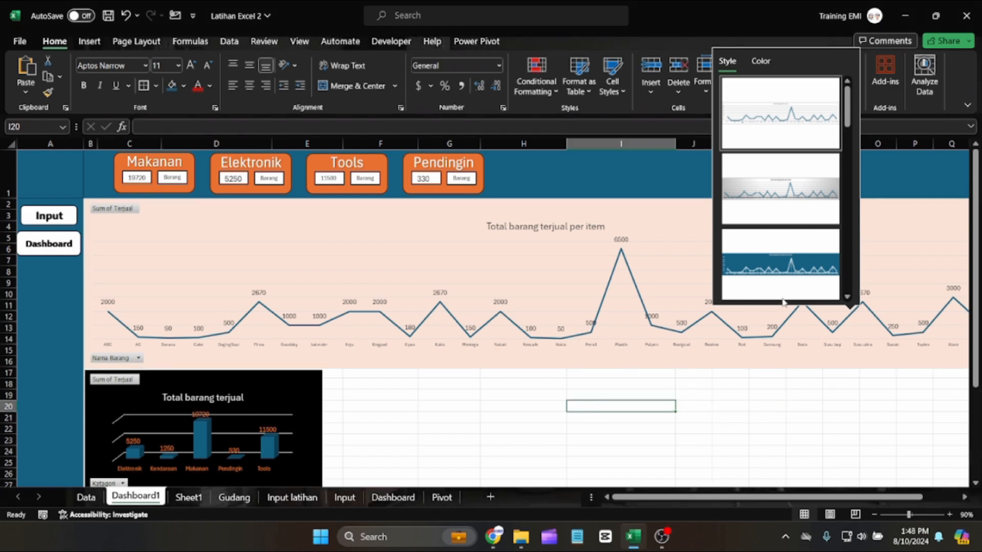
{"action": "left_click", "coordinate": [802, 383]}
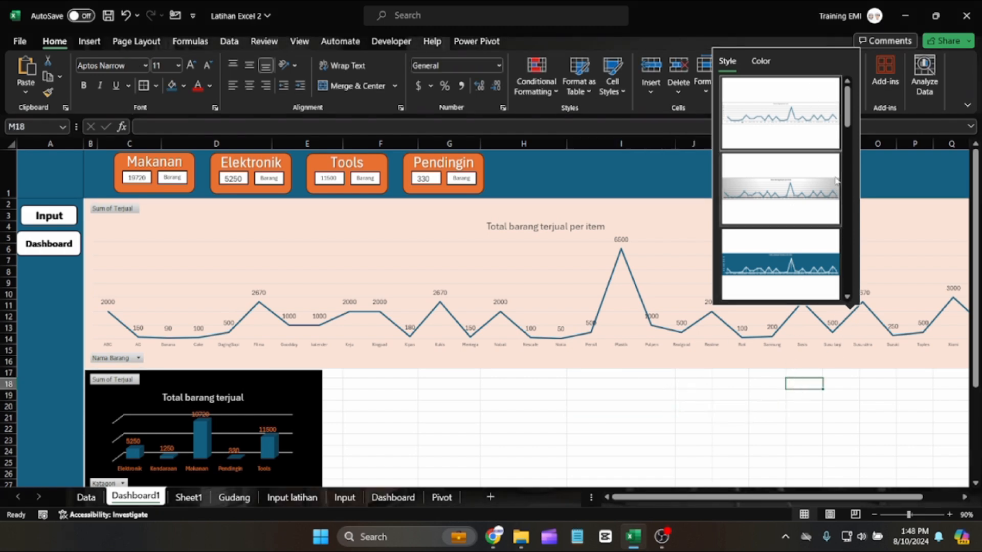
{"action": "left_click", "coordinate": [753, 62]}
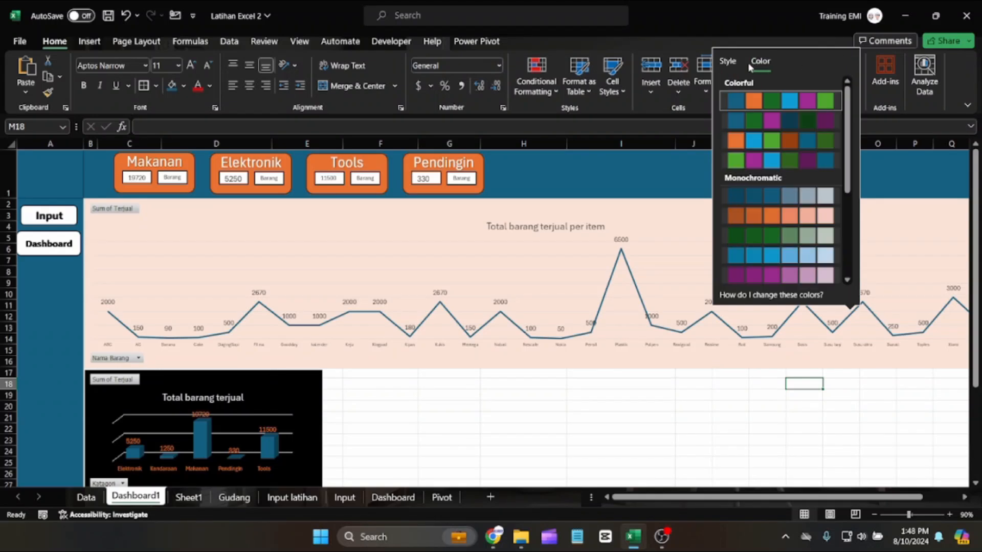
{"action": "left_click", "coordinate": [774, 358]}
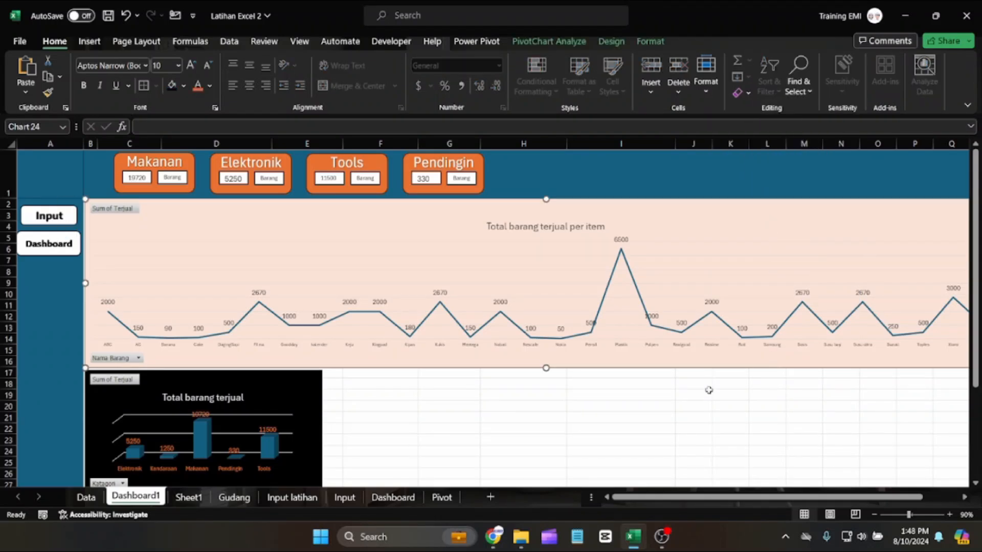
{"action": "left_click", "coordinate": [706, 392]}
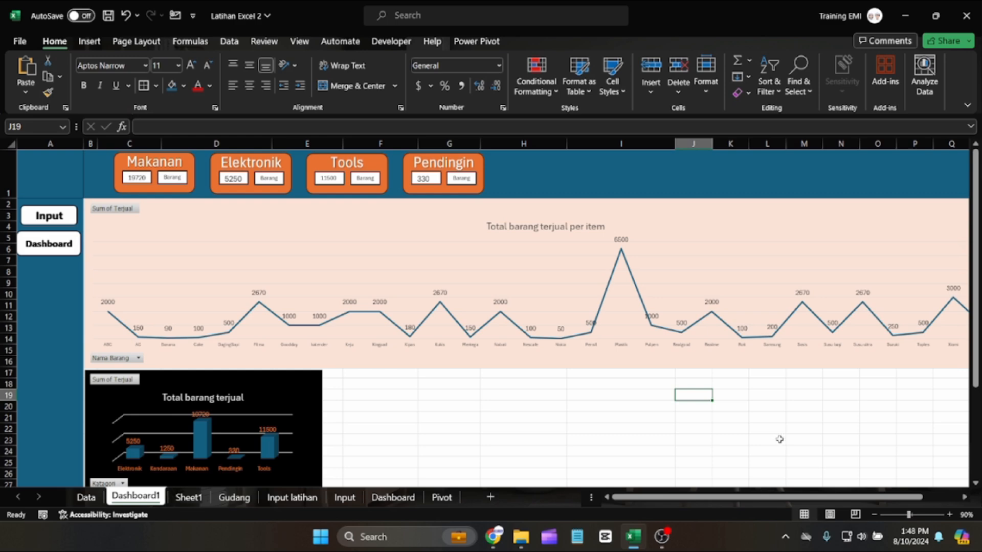
Widen the per item line chart further so its far edge lies in column S.
{"action": "scroll", "coordinate": [780, 439], "scroll_direction": "down", "scroll_amount": 1, "text": "ctrl"}
{"action": "left_click", "coordinate": [945, 259]}
{"action": "left_click_drag", "start_coordinate": [950, 271], "coordinate": [732, 276]}
{"action": "left_click", "coordinate": [866, 352]}
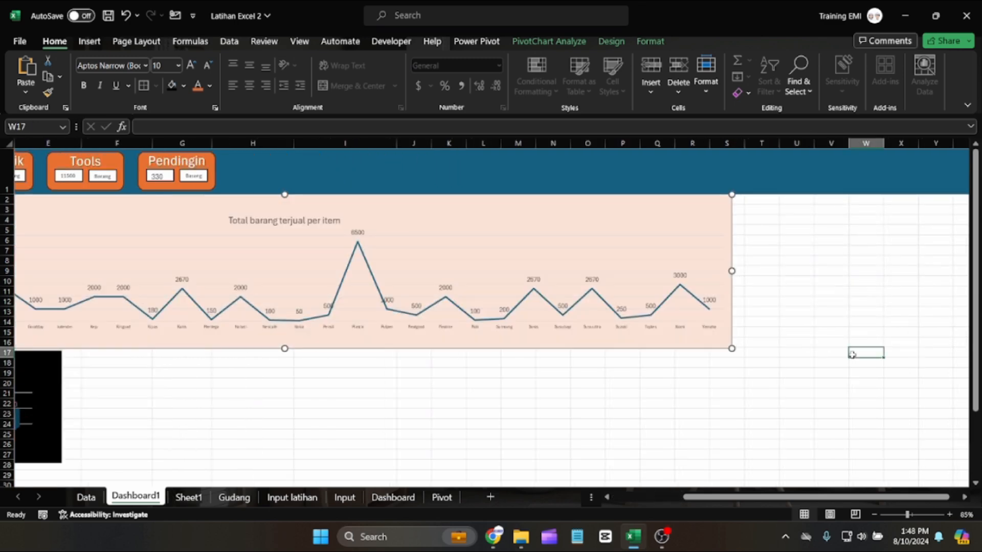
{"action": "scroll", "coordinate": [859, 479], "scroll_direction": "left", "scroll_amount": 5}
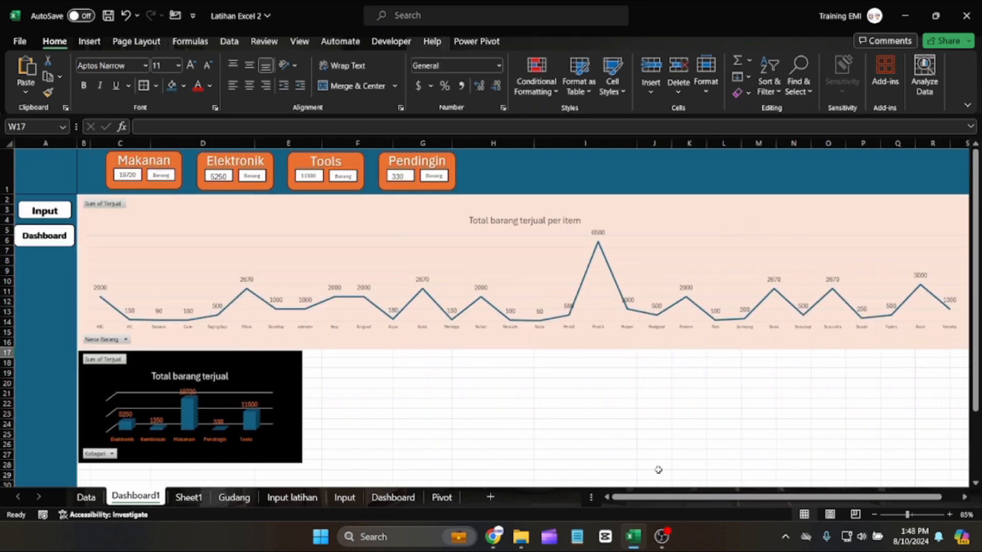
{"action": "left_click", "coordinate": [540, 401]}
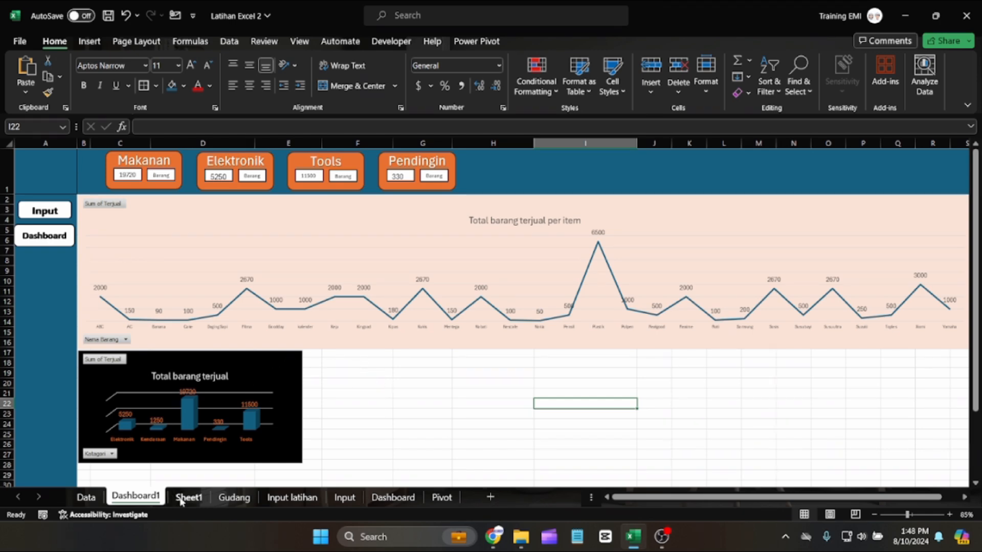
Increase the height of the Total barang terjual column chart so it extends down to about row 30.
{"action": "left_click", "coordinate": [186, 458]}
{"action": "left_click_drag", "start_coordinate": [190, 463], "coordinate": [185, 438]}
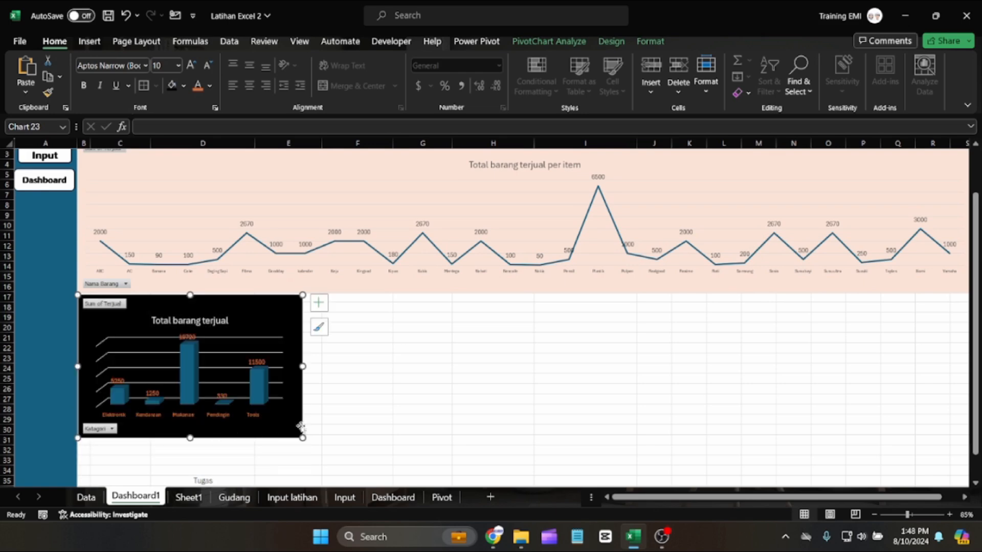
{"action": "scroll", "coordinate": [383, 407], "scroll_direction": "up", "scroll_amount": 2}
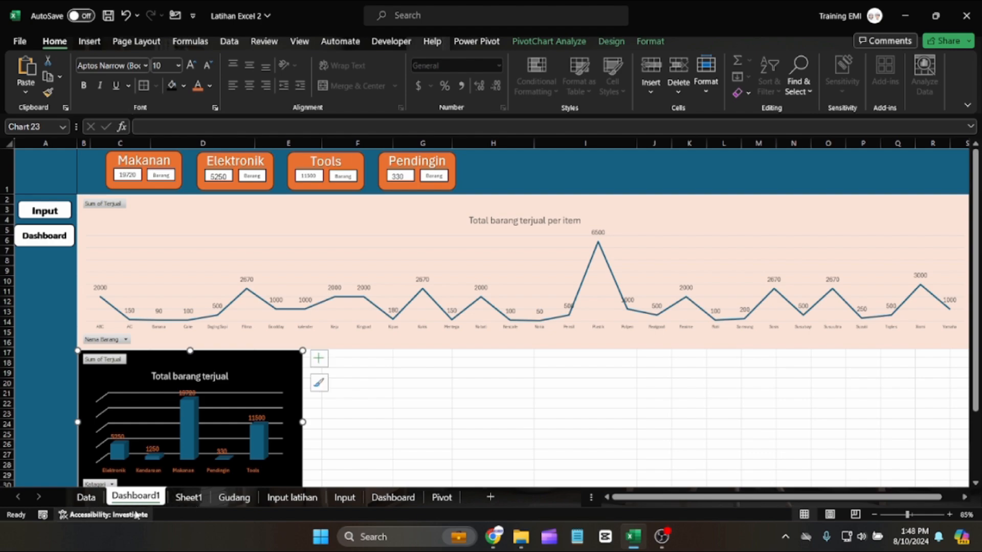
Copy the Total barang terjual per tahun pembuatan bar chart from Sheet1 and return to the Dashboard1 sheet.
{"action": "left_click", "coordinate": [189, 497]}
{"action": "scroll", "coordinate": [350, 307], "scroll_direction": "up", "scroll_amount": 5}
{"action": "scroll", "coordinate": [351, 310], "scroll_direction": "down", "scroll_amount": 11}
{"action": "scroll", "coordinate": [358, 322], "scroll_direction": "up", "scroll_amount": 5}
{"action": "scroll", "coordinate": [369, 332], "scroll_direction": "up", "scroll_amount": 1}
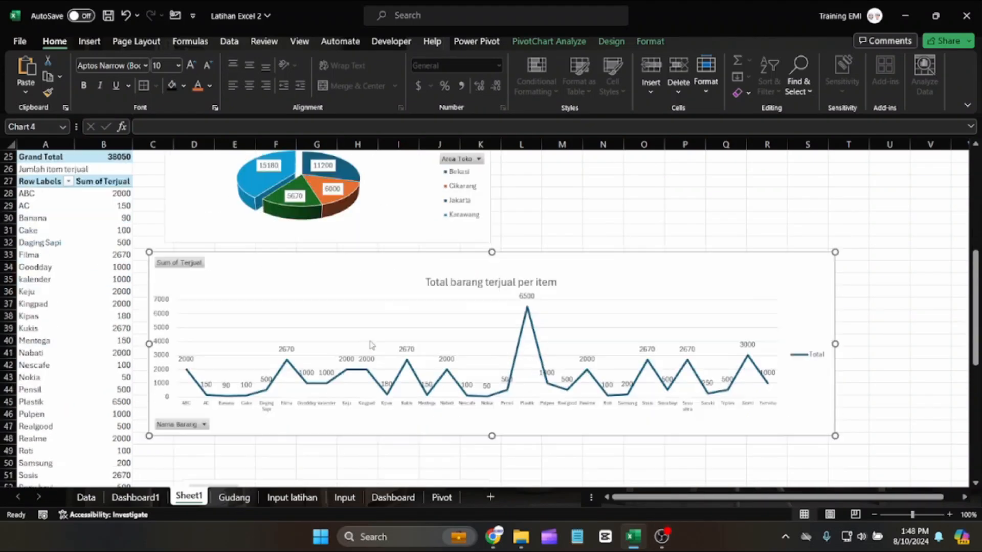
{"action": "scroll", "coordinate": [370, 340], "scroll_direction": "down", "scroll_amount": 8}
{"action": "left_click", "coordinate": [382, 228]}
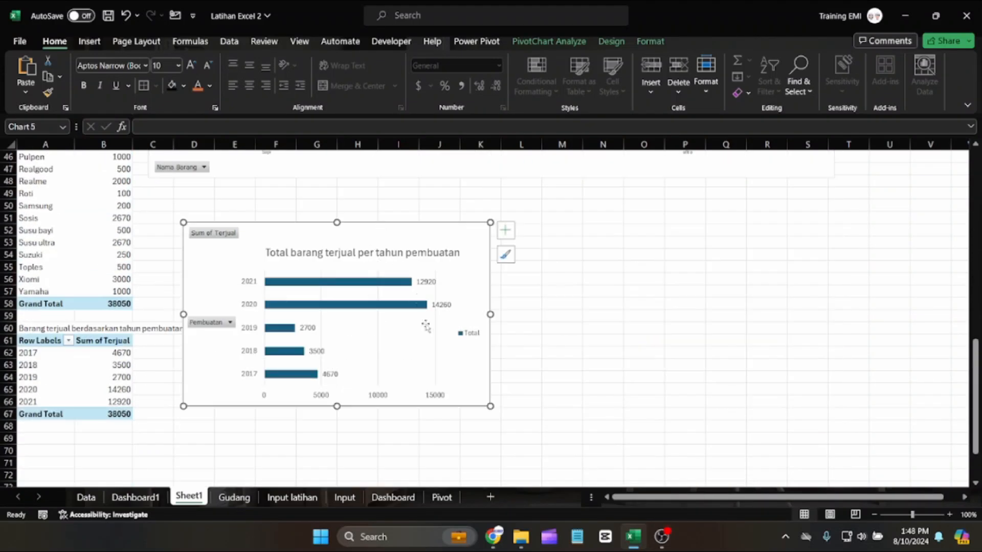
{"action": "left_click", "coordinate": [135, 497]}
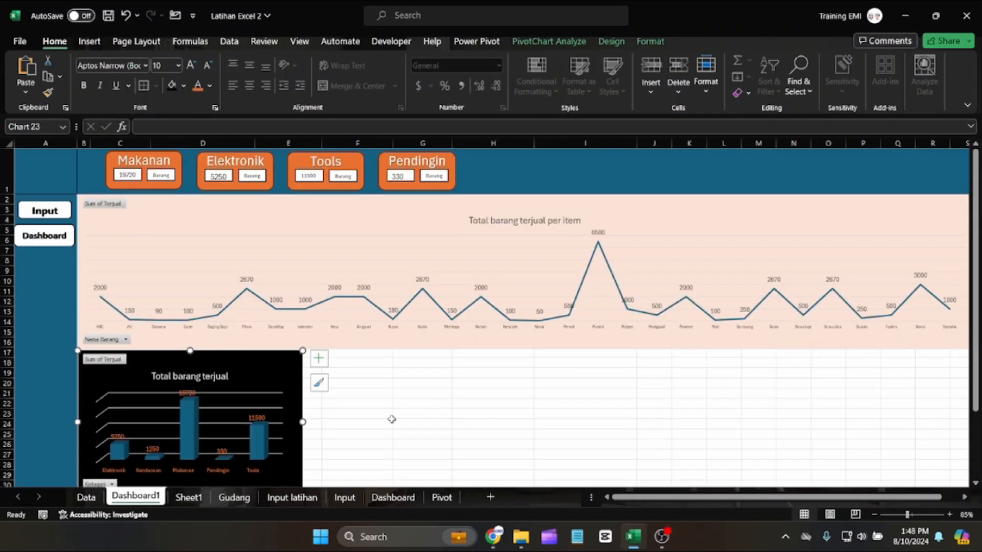
{"action": "key", "text": "ctrl+v"}
{"action": "left_click_drag", "start_coordinate": [380, 406], "coordinate": [439, 385]}
{"action": "key", "text": "Escape"}
{"action": "key", "text": "ctrl+z"}
Paste the per tahun pembuatan bar chart beside the column chart, directly below the line chart, and widen it slightly.
{"action": "left_click", "coordinate": [421, 385]}
{"action": "key", "text": "ctrl+v"}
{"action": "left_click_drag", "start_coordinate": [456, 374], "coordinate": [362, 351]}
{"action": "left_click_drag", "start_coordinate": [566, 428], "coordinate": [578, 428]}
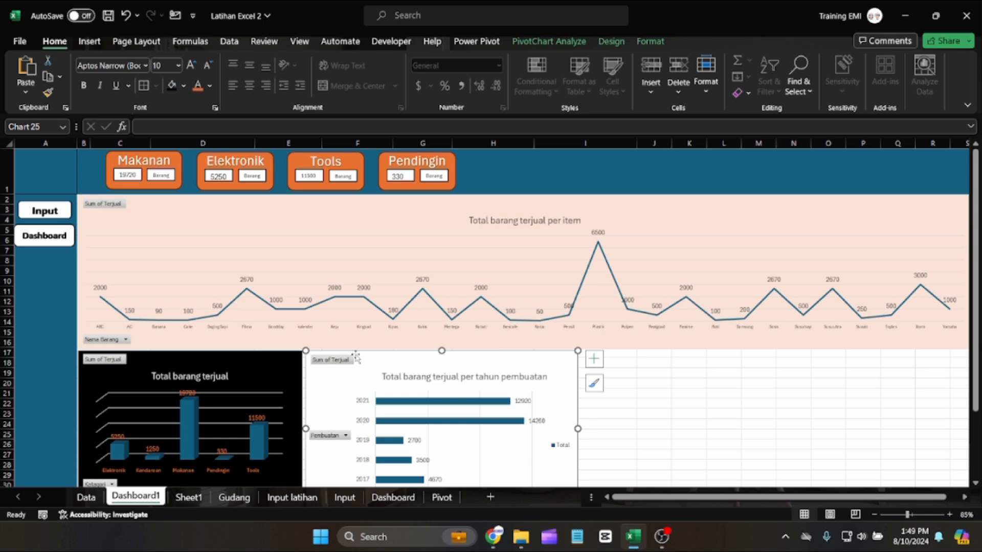
Nudge the column chart and the bar chart slightly downward, keeping them aligned and touching side by side.
{"action": "left_click_drag", "start_coordinate": [287, 365], "coordinate": [288, 367]}
{"action": "left_click", "coordinate": [464, 362]}
{"action": "left_click_drag", "start_coordinate": [464, 362], "coordinate": [463, 360]}
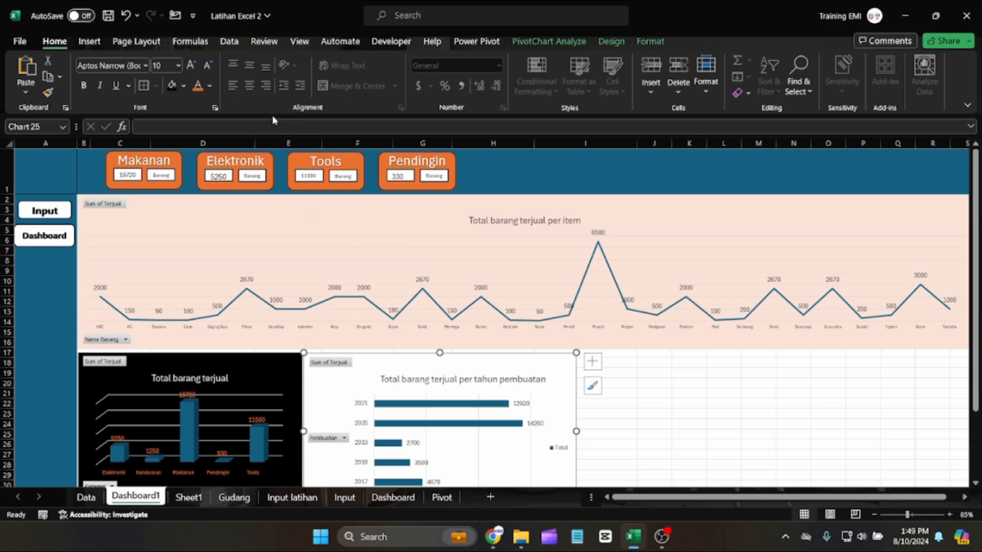
Fill the per tahun pembuatan bar chart's background with standard dark blue and select its bar series.
{"action": "left_click", "coordinate": [184, 85]}
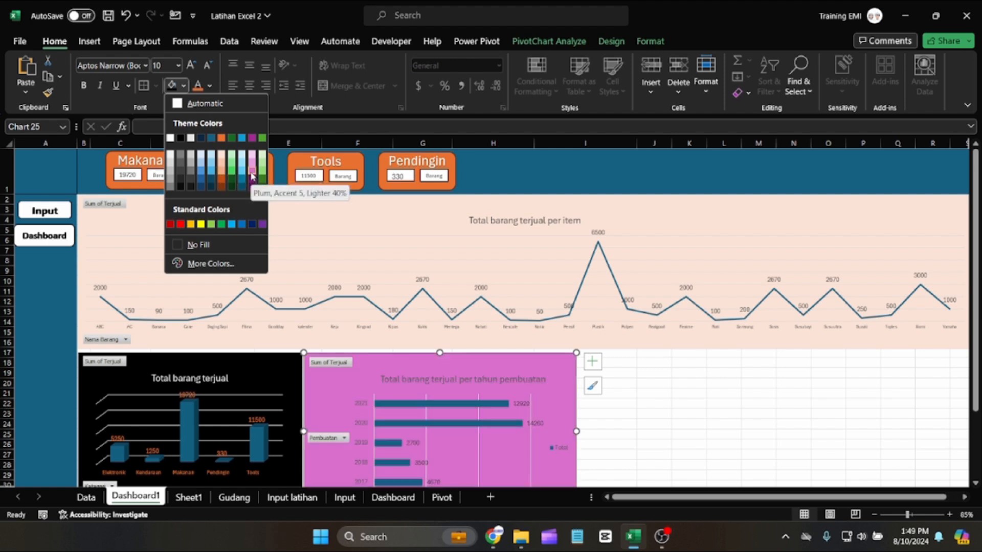
{"action": "left_click", "coordinate": [252, 224]}
{"action": "left_click", "coordinate": [381, 403]}
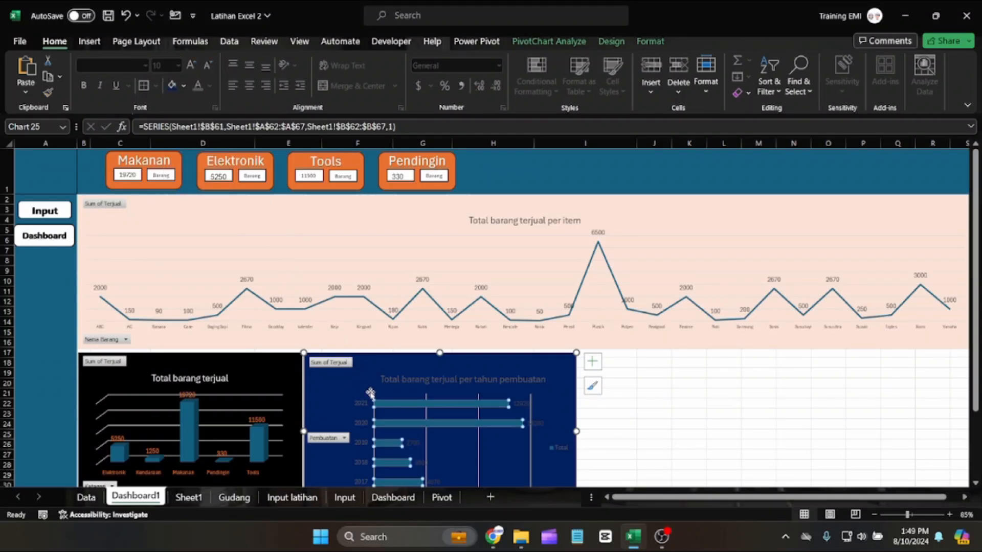
Fill the per tahun pembuatan chart's bars with standard yellow and set its title text to white.
{"action": "left_click", "coordinate": [183, 86]}
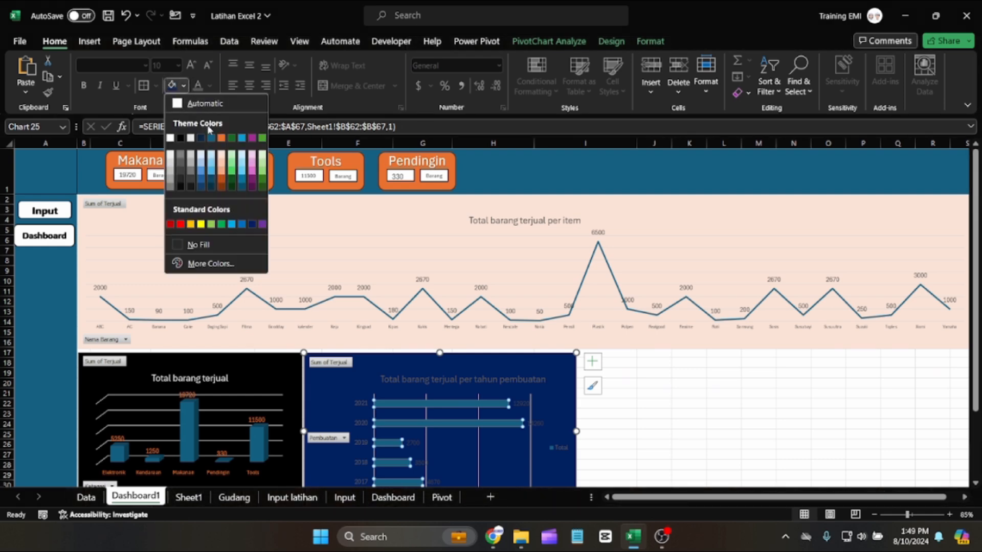
{"action": "left_click", "coordinate": [201, 224]}
{"action": "left_click", "coordinate": [402, 379]}
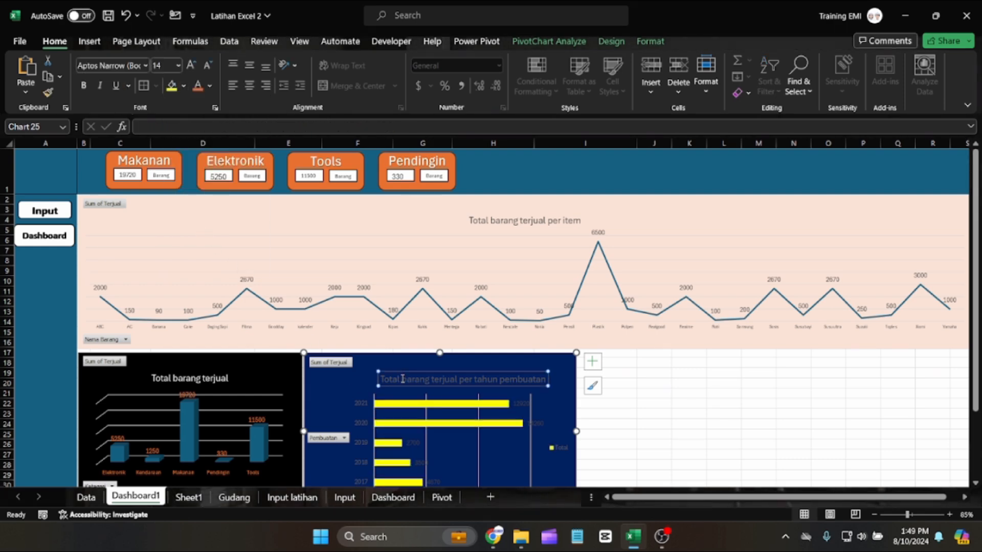
{"action": "left_click", "coordinate": [212, 85]}
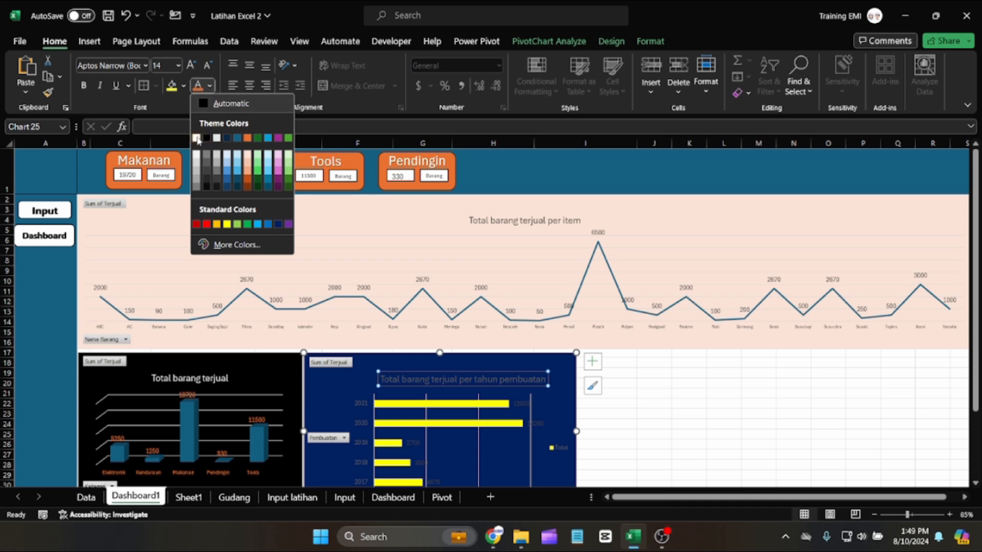
{"action": "left_click", "coordinate": [197, 138]}
Set the bar chart's year axis labels to white and its data labels to a pale theme tint.
{"action": "left_click", "coordinate": [354, 401]}
{"action": "left_click", "coordinate": [198, 85]}
{"action": "left_click", "coordinate": [521, 404]}
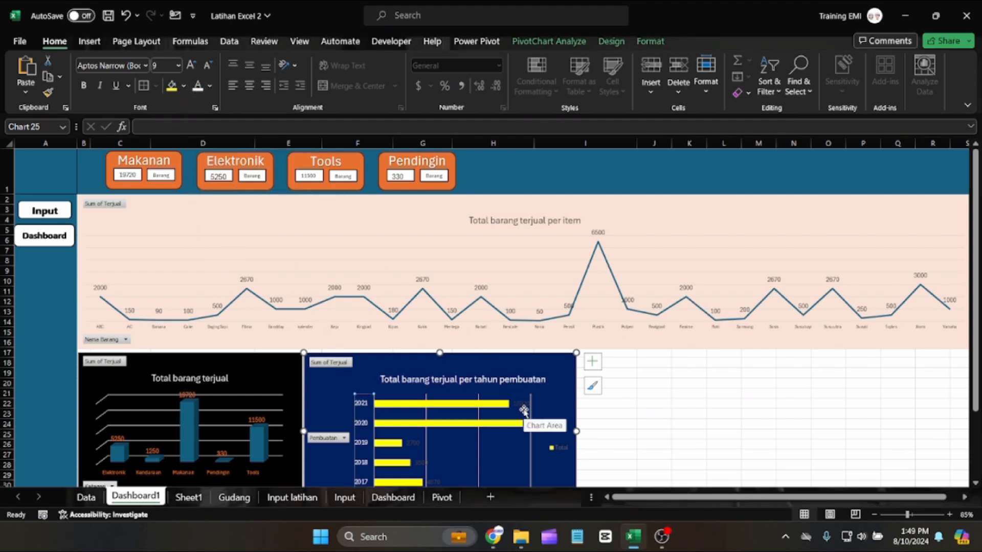
{"action": "left_click", "coordinate": [210, 86]}
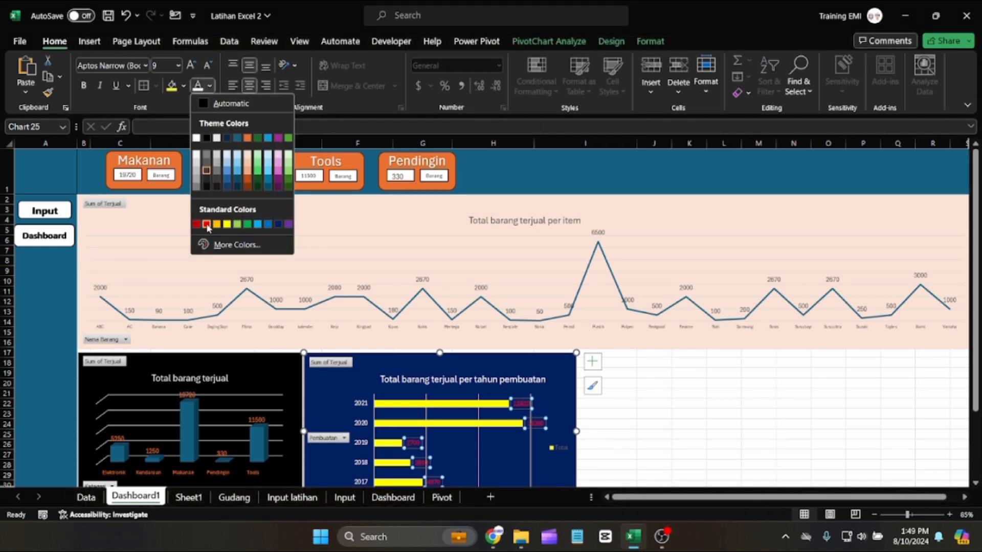
{"action": "left_click", "coordinate": [226, 154]}
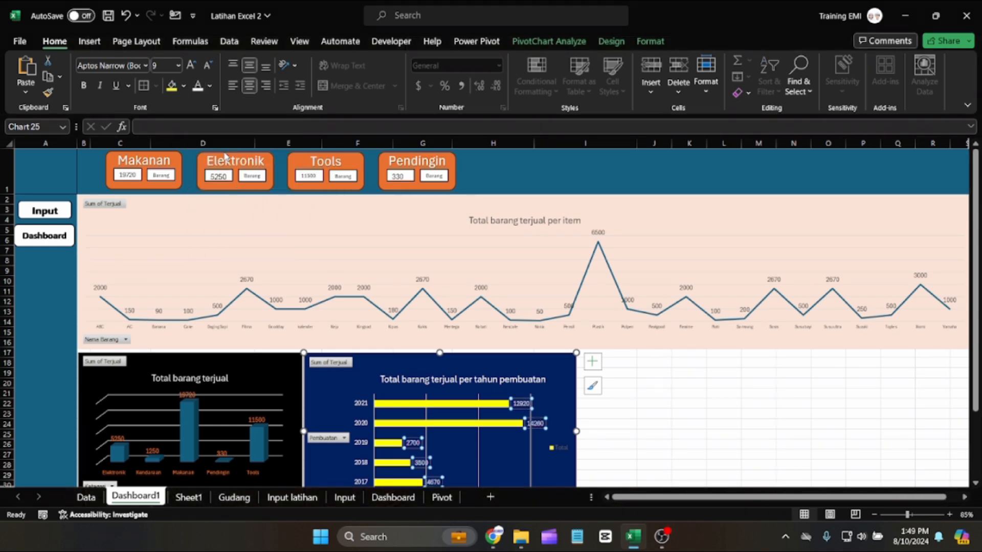
{"action": "left_click", "coordinate": [629, 366]}
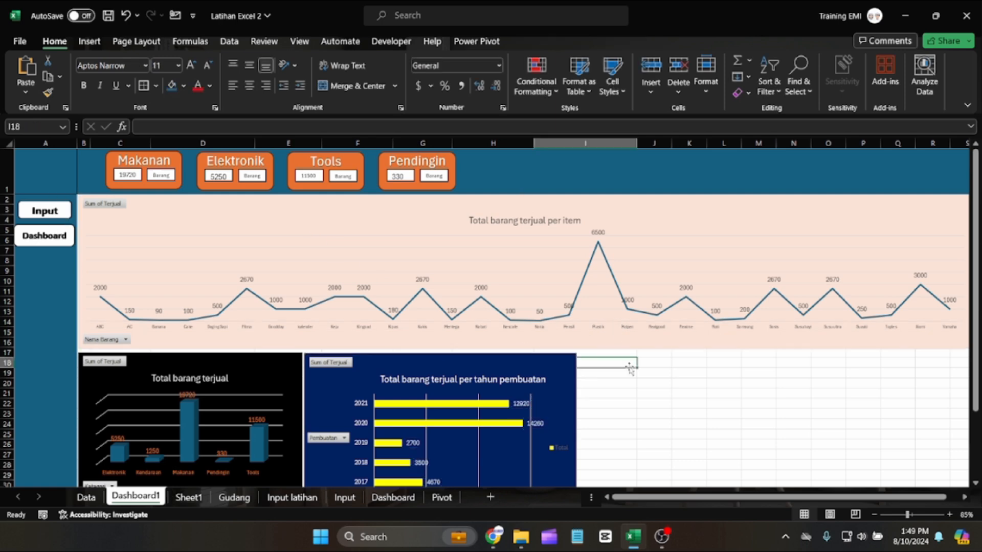
Copy the Total barang terjual per Area pie chart from Sheet1 and paste it beside the bar chart on Dashboard1.
{"action": "left_click", "coordinate": [188, 497]}
{"action": "scroll", "coordinate": [406, 302], "scroll_direction": "up", "scroll_amount": 10}
{"action": "left_click", "coordinate": [436, 217]}
{"action": "key", "text": "ctrl+v"}
{"action": "left_click_drag", "start_coordinate": [635, 361], "coordinate": [679, 357]}
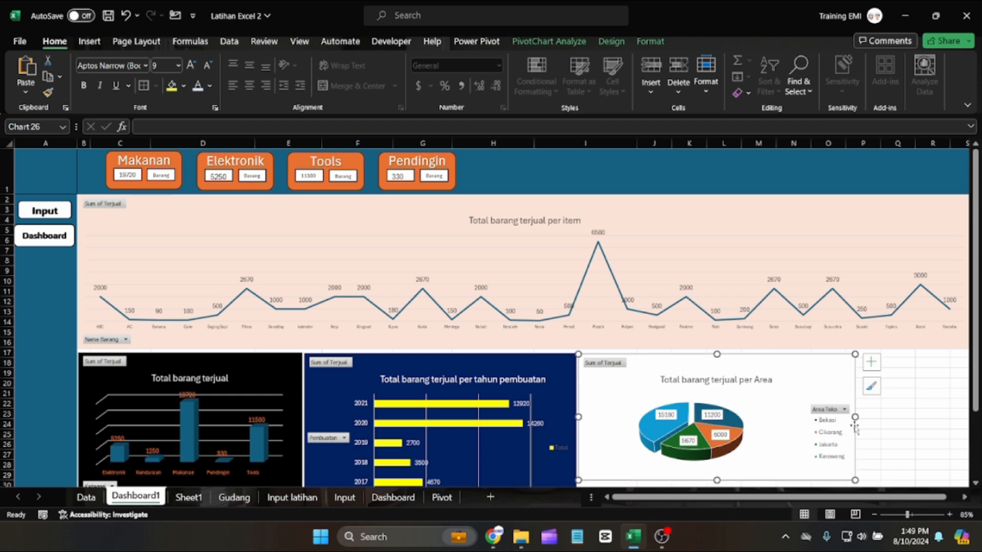
Widen the per Area pie chart slightly and move it below the line chart, flush with the line chart's right end.
{"action": "left_click_drag", "start_coordinate": [854, 415], "coordinate": [950, 413]}
{"action": "scroll", "coordinate": [822, 409], "scroll_direction": "down", "scroll_amount": 1}
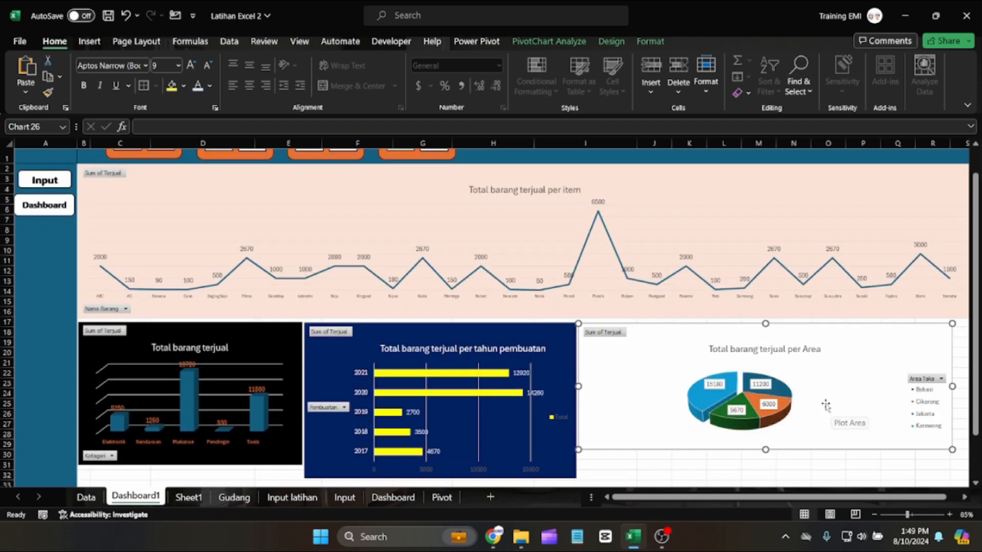
{"action": "left_click_drag", "start_coordinate": [952, 386], "coordinate": [865, 386]}
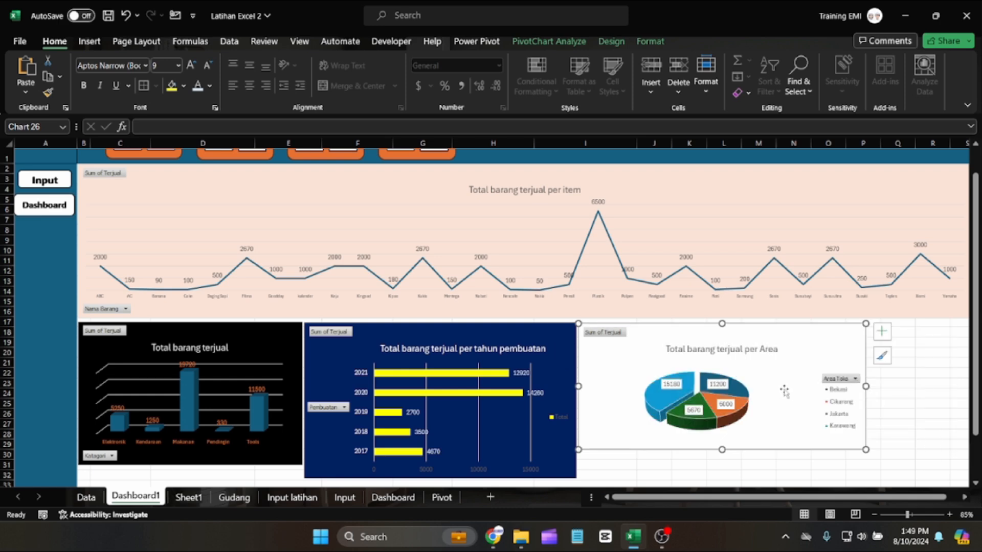
{"action": "left_click", "coordinate": [786, 391]}
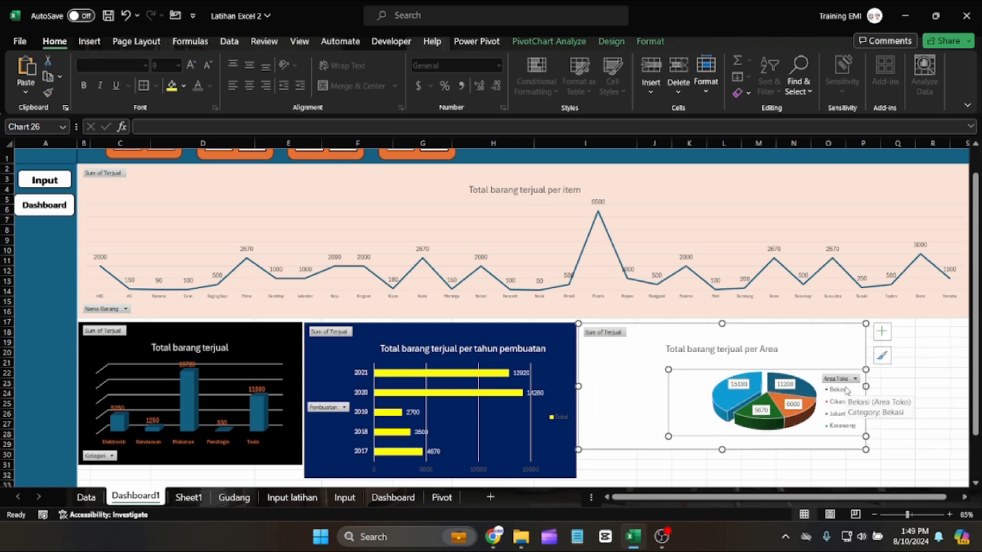
{"action": "left_click_drag", "start_coordinate": [833, 342], "coordinate": [931, 337]}
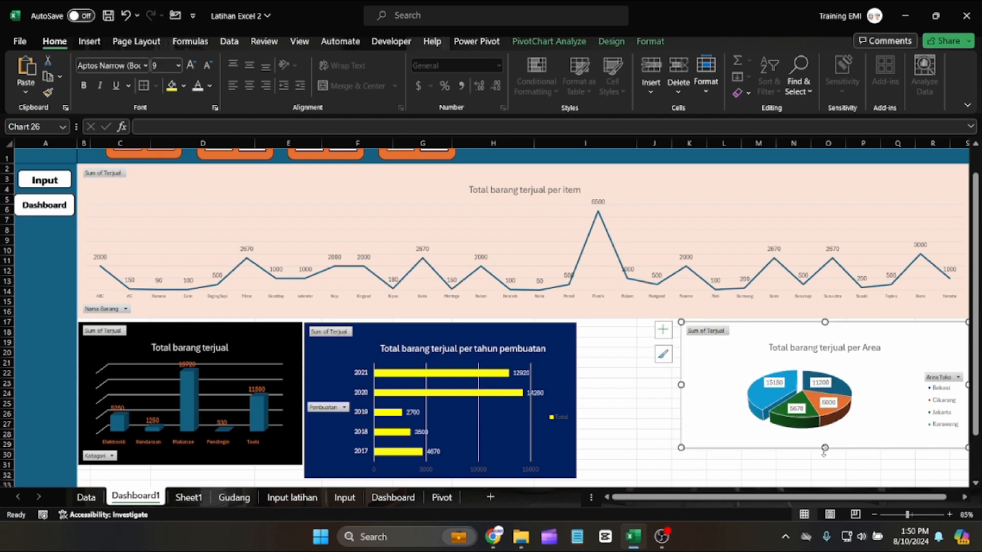
Resize the pie chart and the bar chart vertically so both end level with the column chart's lower edge.
{"action": "left_click_drag", "start_coordinate": [824, 447], "coordinate": [825, 475]}
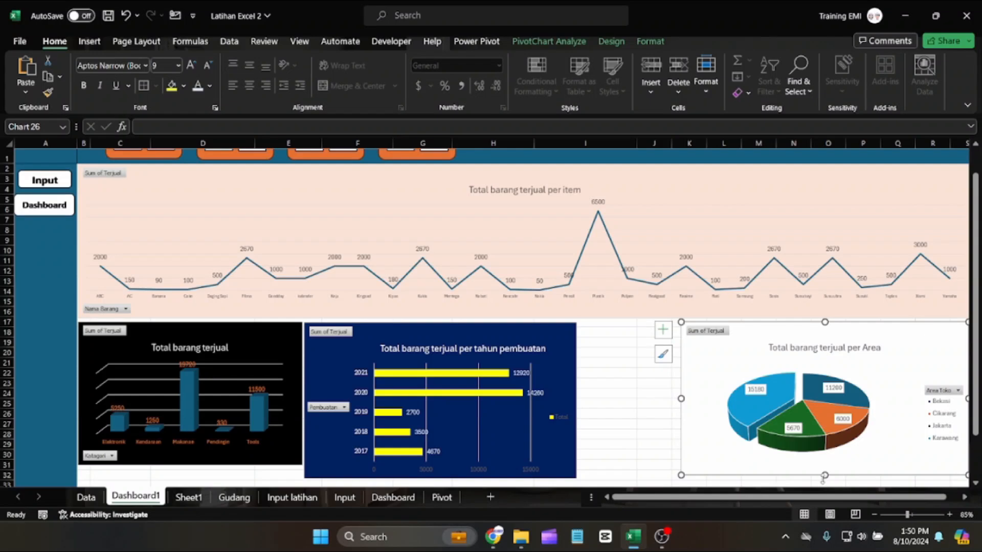
{"action": "scroll", "coordinate": [619, 410], "scroll_direction": "up", "scroll_amount": 1}
{"action": "scroll", "coordinate": [616, 410], "scroll_direction": "down", "scroll_amount": 1}
{"action": "scroll", "coordinate": [616, 410], "scroll_direction": "up", "scroll_amount": 1}
{"action": "scroll", "coordinate": [617, 410], "scroll_direction": "down", "scroll_amount": 1}
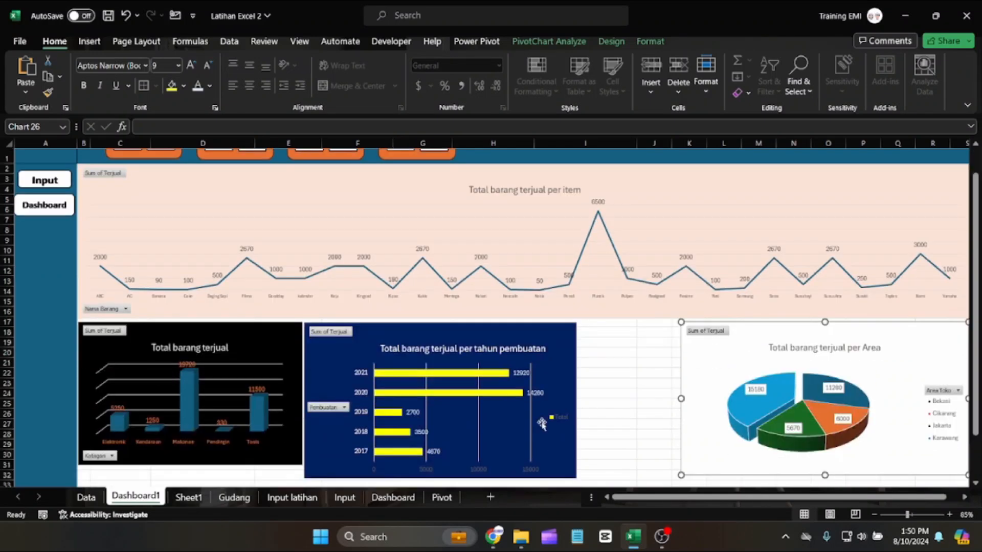
{"action": "left_click", "coordinate": [563, 457]}
{"action": "left_click_drag", "start_coordinate": [440, 479], "coordinate": [441, 464]}
{"action": "left_click", "coordinate": [699, 471]}
{"action": "mouse_move", "coordinate": [825, 475]}
{"action": "left_mouse_down"}
{"action": "mouse_move", "coordinate": [824, 463]}
{"action": "mouse_move", "coordinate": [813, 466]}
{"action": "left_mouse_up"}
{"action": "left_click", "coordinate": [653, 432]}
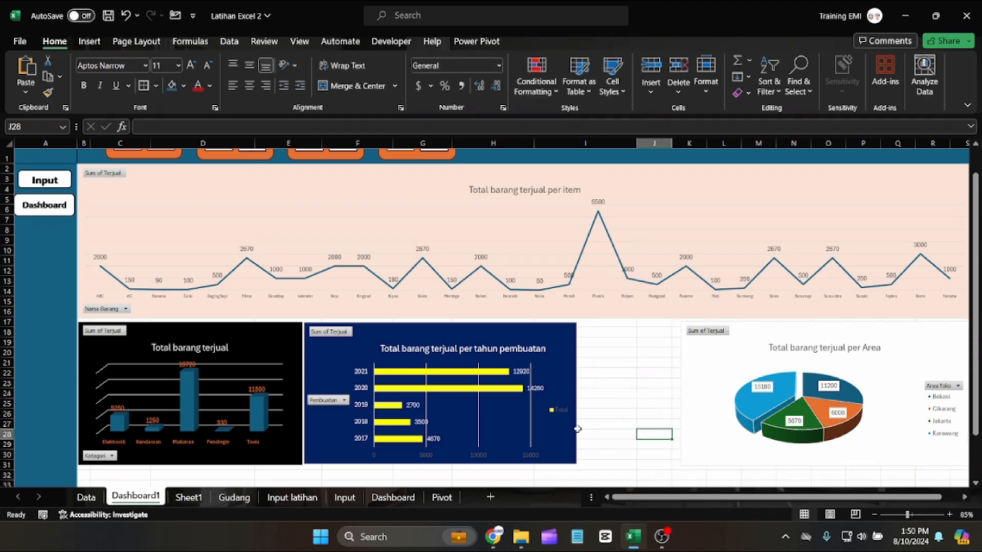
Move the bar chart next to the pie chart, then widen the bar and column charts to close the gap between them.
{"action": "left_click_drag", "start_coordinate": [562, 353], "coordinate": [658, 353]}
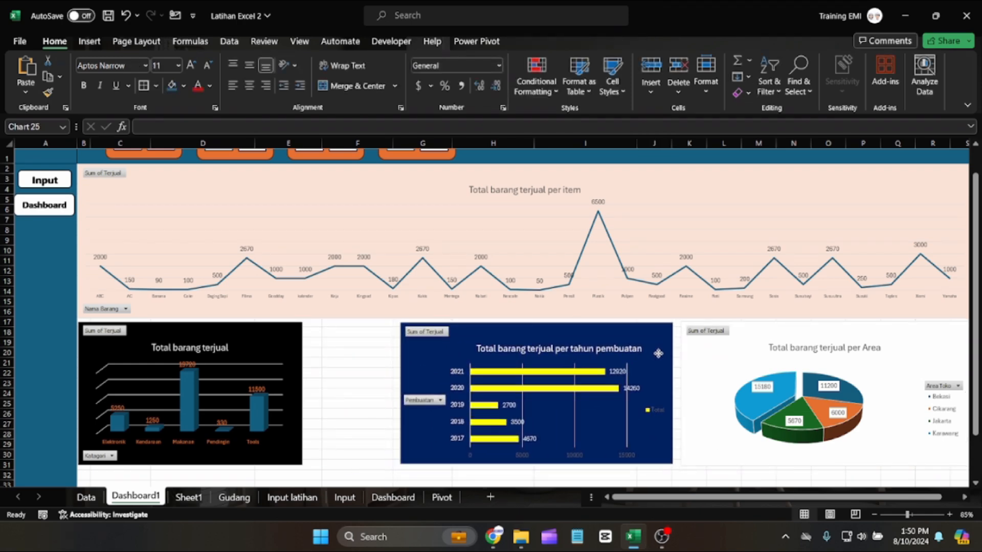
{"action": "left_click", "coordinate": [436, 378]}
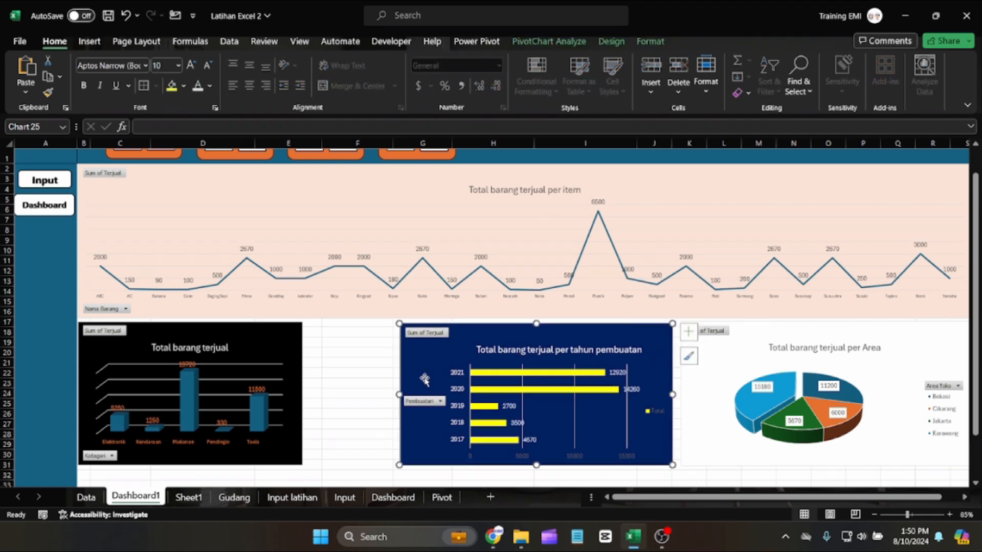
{"action": "left_click_drag", "start_coordinate": [399, 395], "coordinate": [374, 394]}
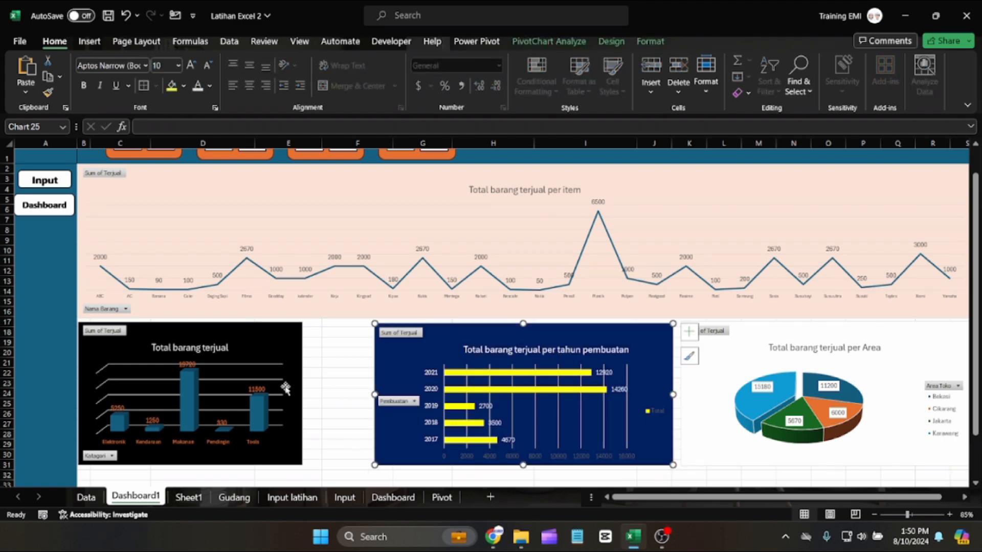
{"action": "left_click", "coordinate": [296, 390]}
{"action": "left_click_drag", "start_coordinate": [303, 393], "coordinate": [363, 403]}
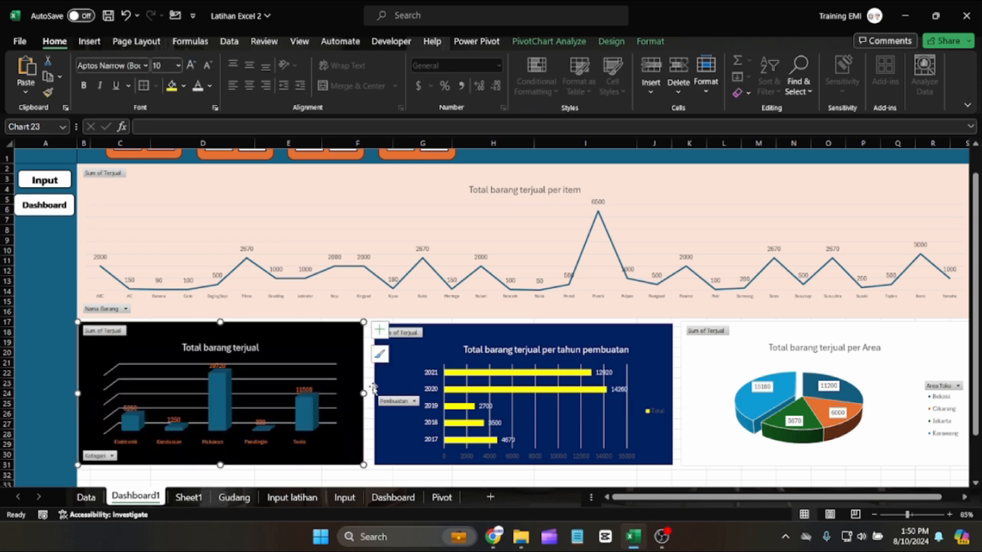
Fill the per Area pie chart's background with the lightest purple theme tint and deselect the chart.
{"action": "left_click", "coordinate": [726, 339]}
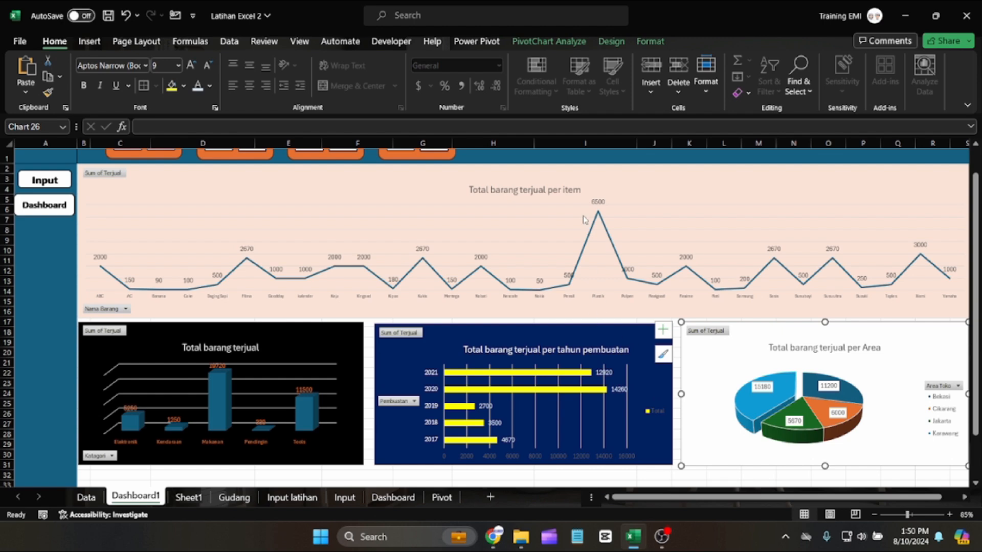
{"action": "left_click", "coordinate": [184, 87]}
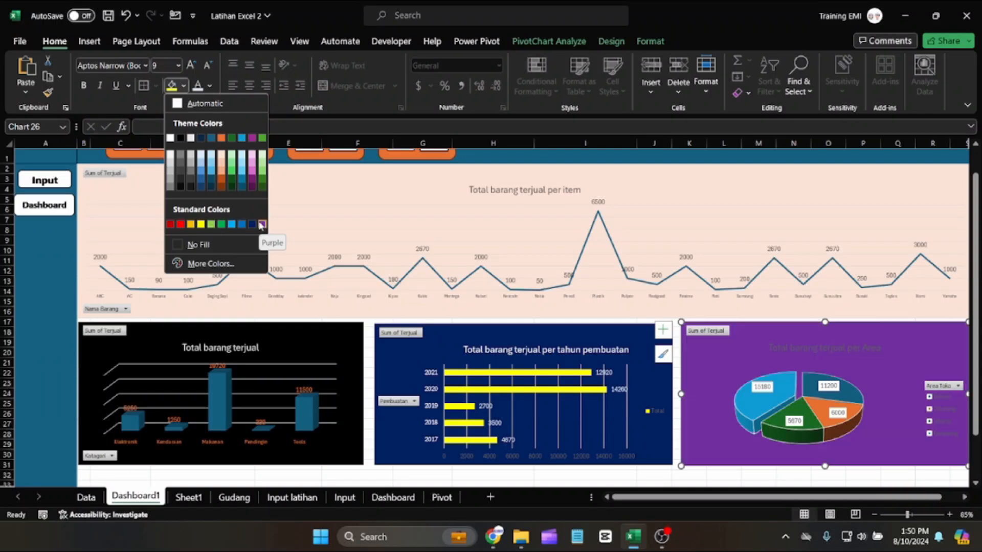
{"action": "left_click", "coordinate": [253, 158]}
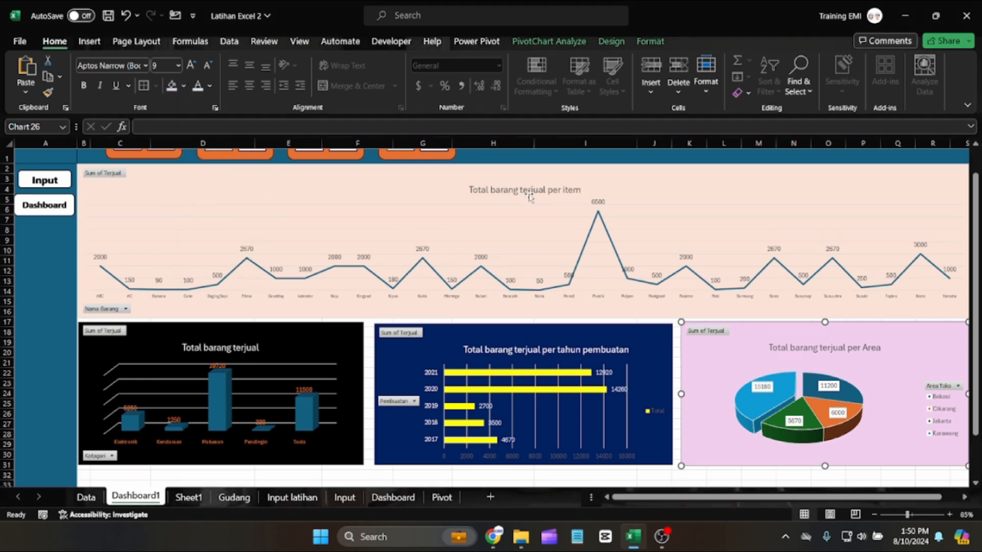
{"action": "scroll", "coordinate": [526, 186], "scroll_direction": "up", "scroll_amount": 1}
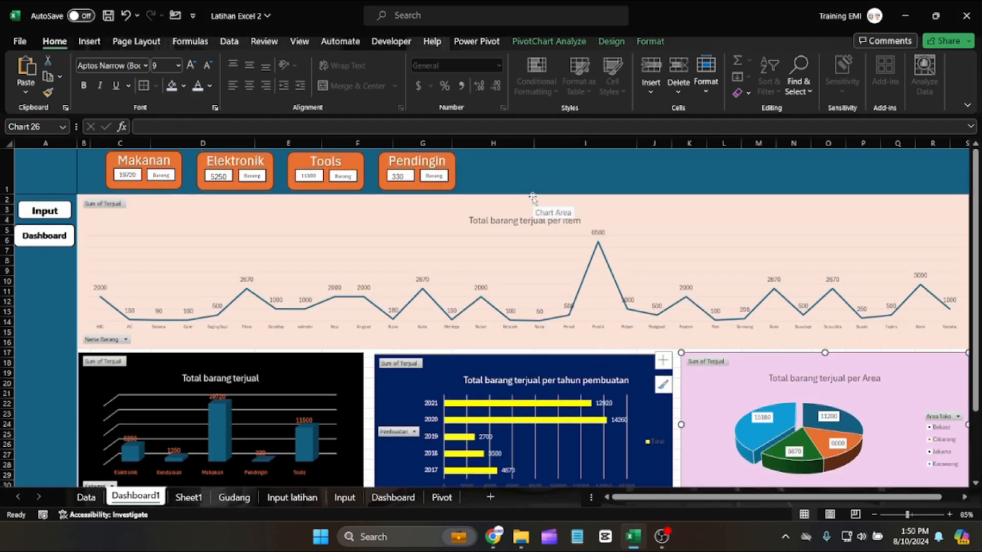
{"action": "left_click", "coordinate": [184, 86]}
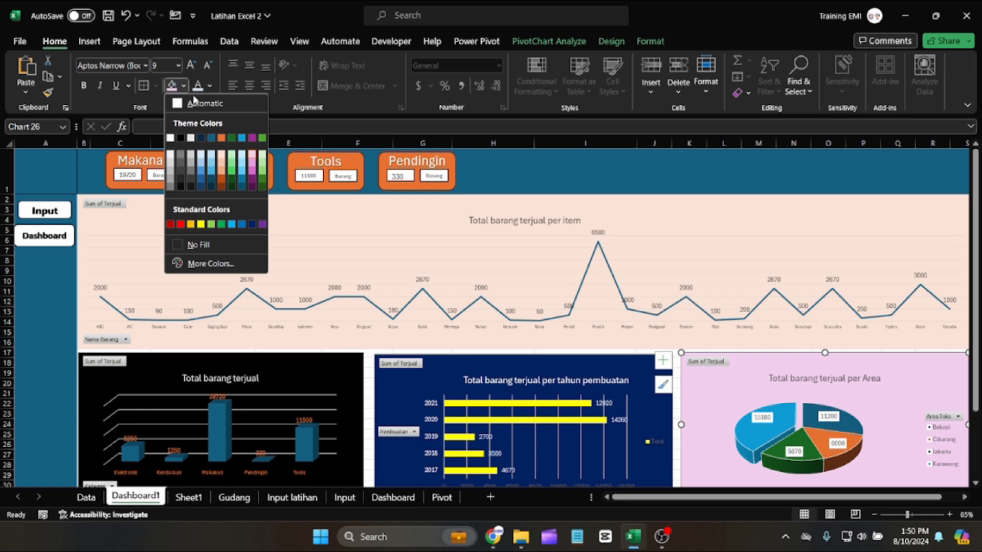
{"action": "left_click", "coordinate": [252, 158]}
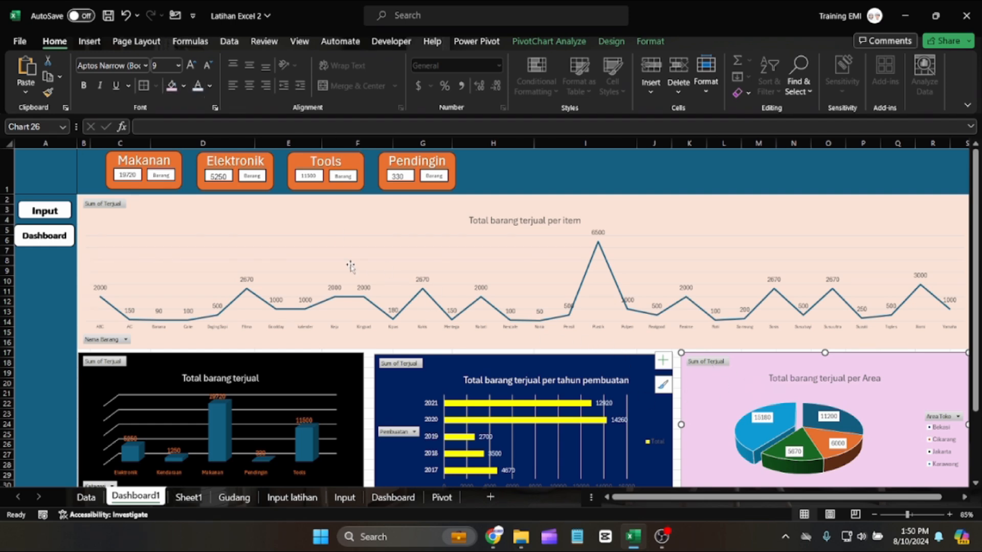
{"action": "left_click", "coordinate": [61, 175]}
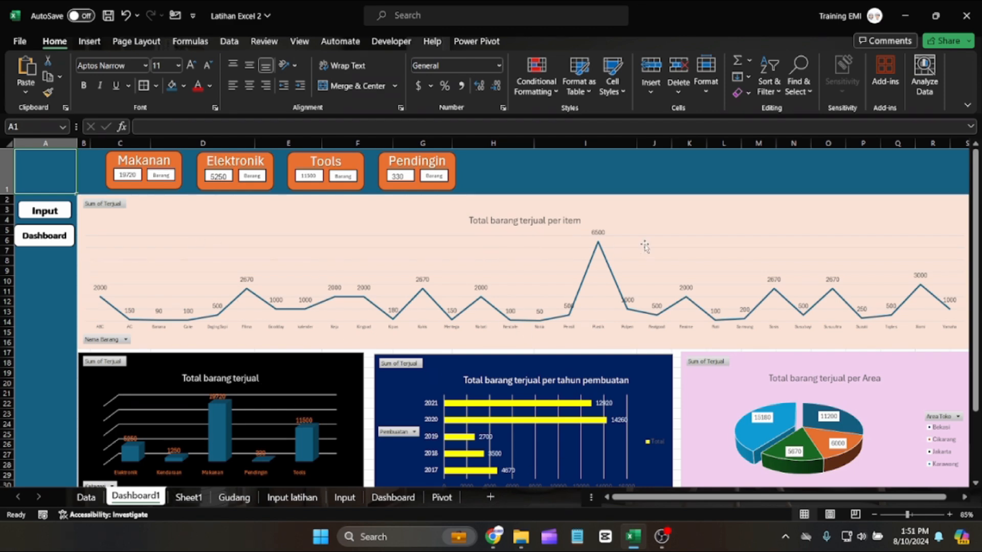
Examine the Terjual quantities of the first items in the Data sheet's database.
{"action": "left_click", "coordinate": [87, 498]}
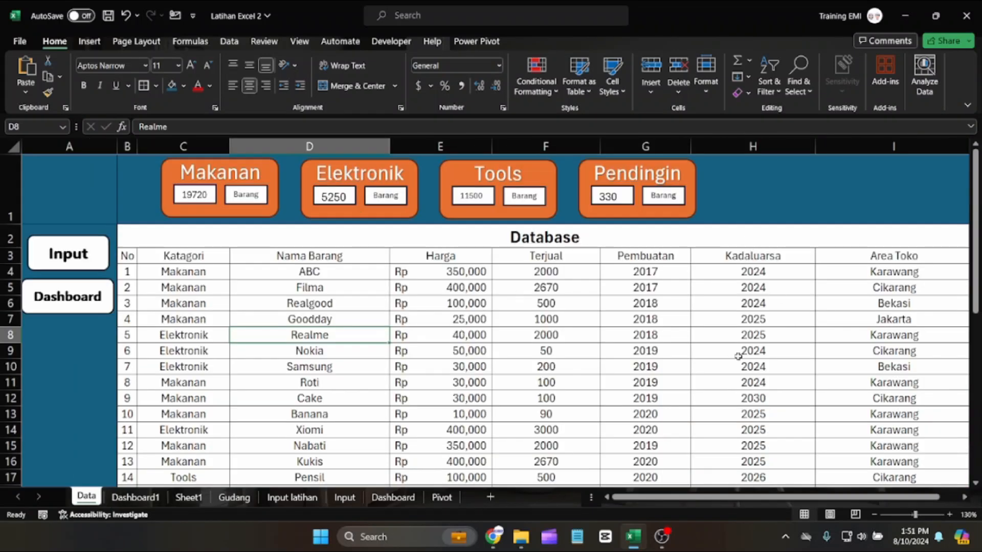
{"action": "left_click", "coordinate": [598, 276]}
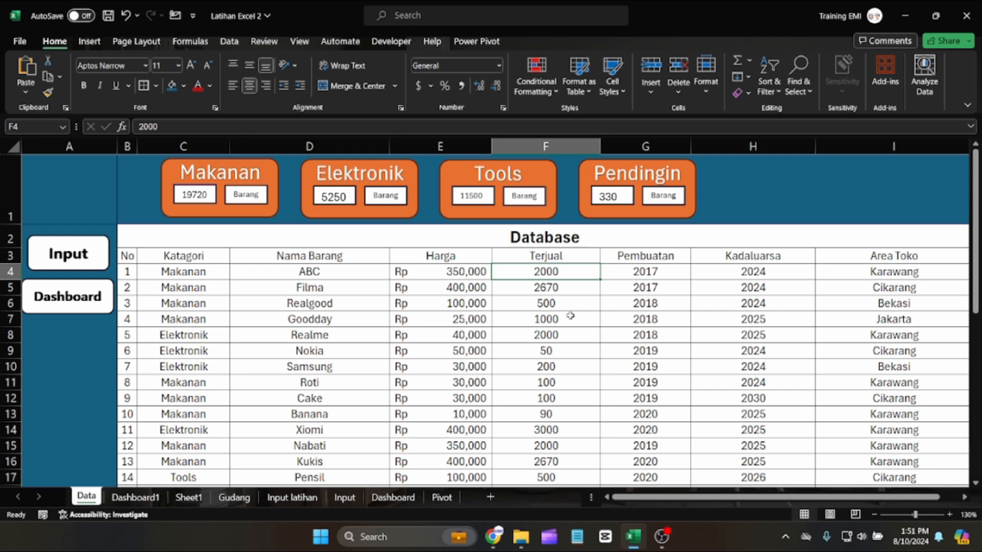
{"action": "left_click", "coordinate": [542, 320]}
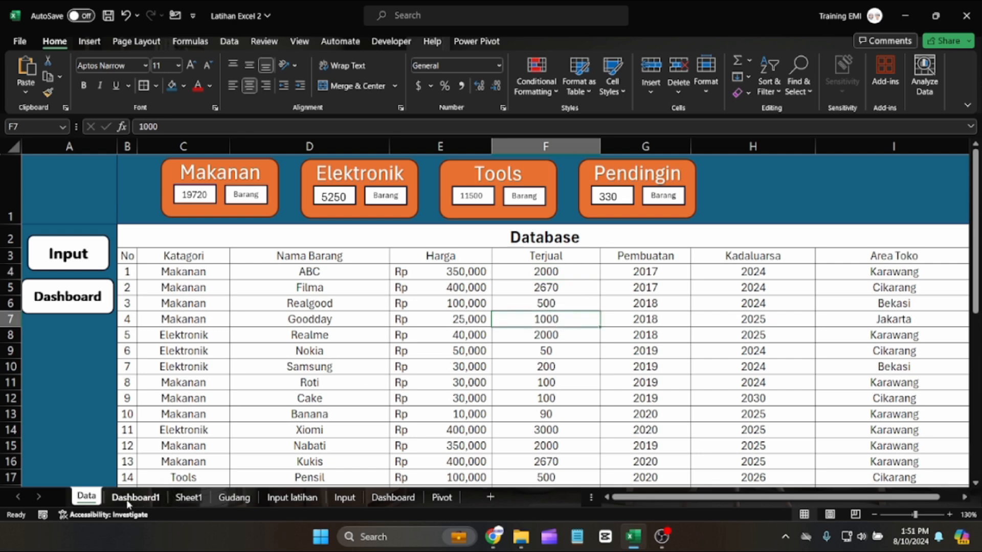
Refresh the Jumlah item barang per katagori PivotTable on Sheet1.
{"action": "left_click", "coordinate": [189, 497]}
{"action": "scroll", "coordinate": [95, 353], "scroll_direction": "up", "scroll_amount": 2}
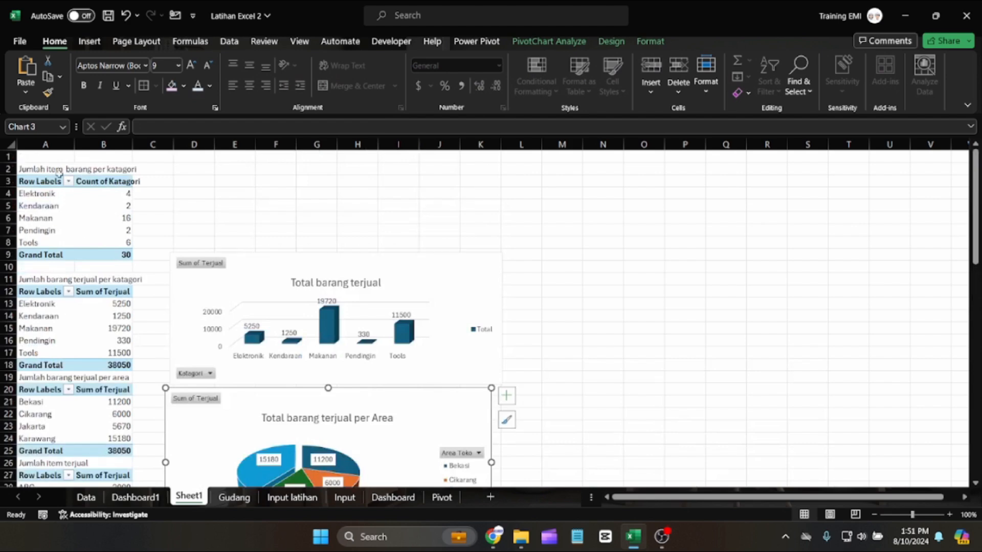
{"action": "left_click", "coordinate": [57, 208]}
{"action": "left_click", "coordinate": [56, 180]}
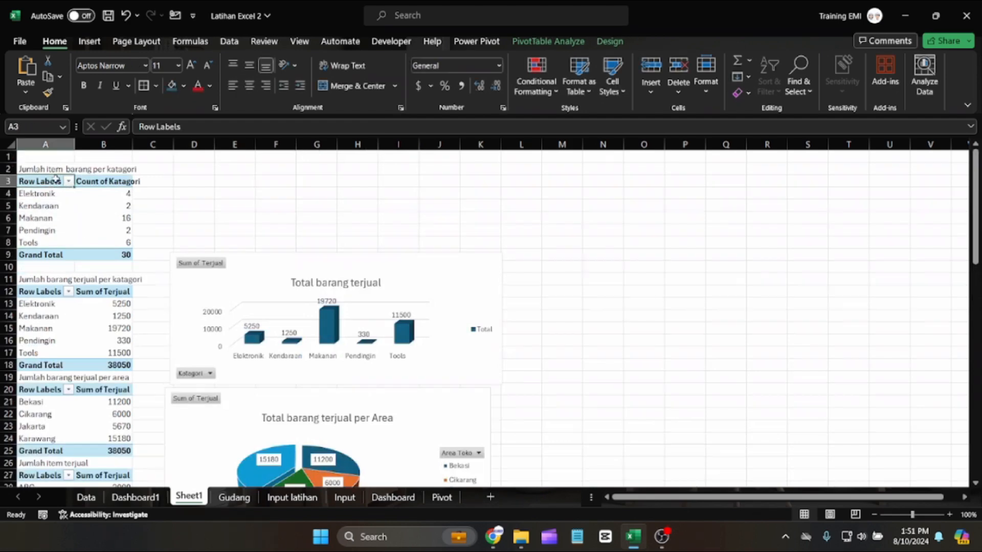
{"action": "right_click", "coordinate": [55, 181]}
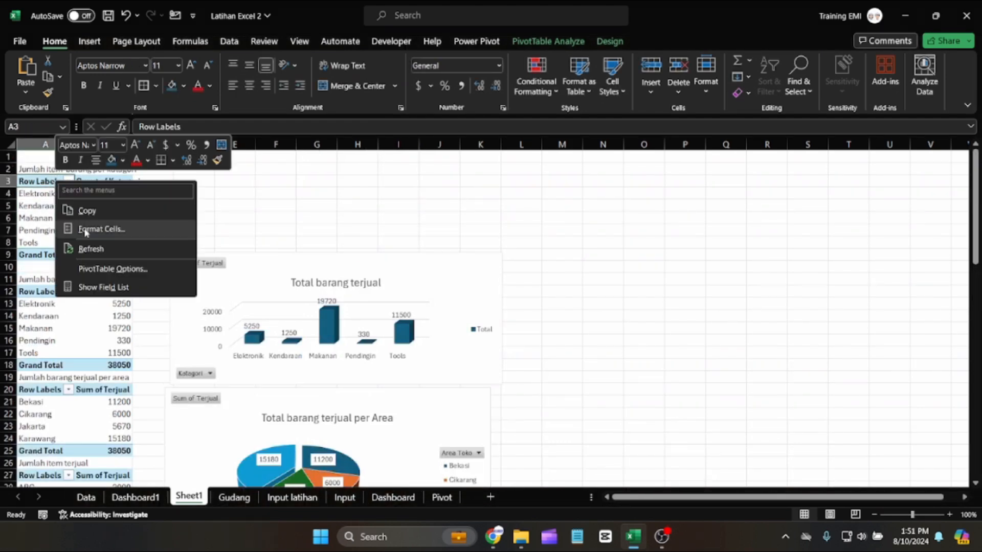
{"action": "left_click", "coordinate": [82, 249]}
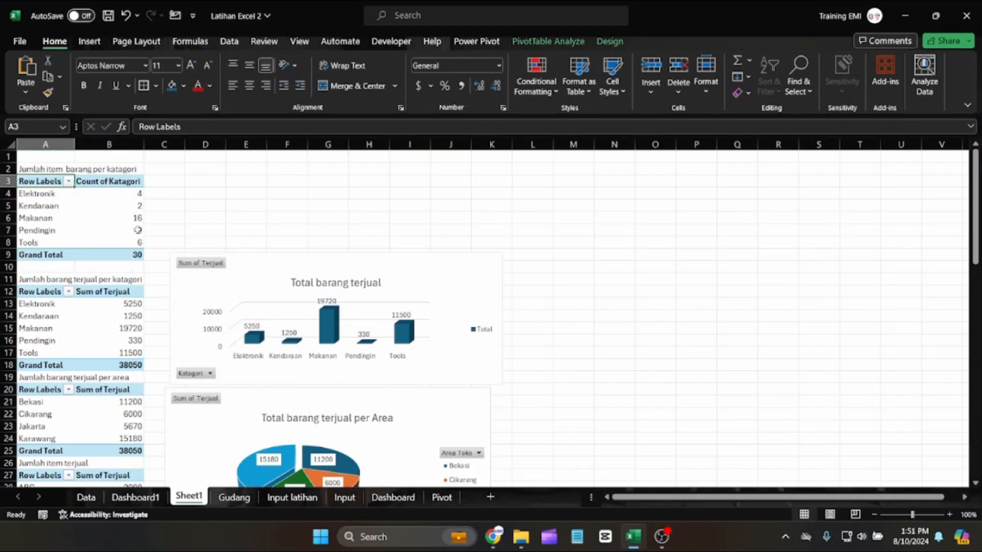
{"action": "left_click", "coordinate": [285, 193]}
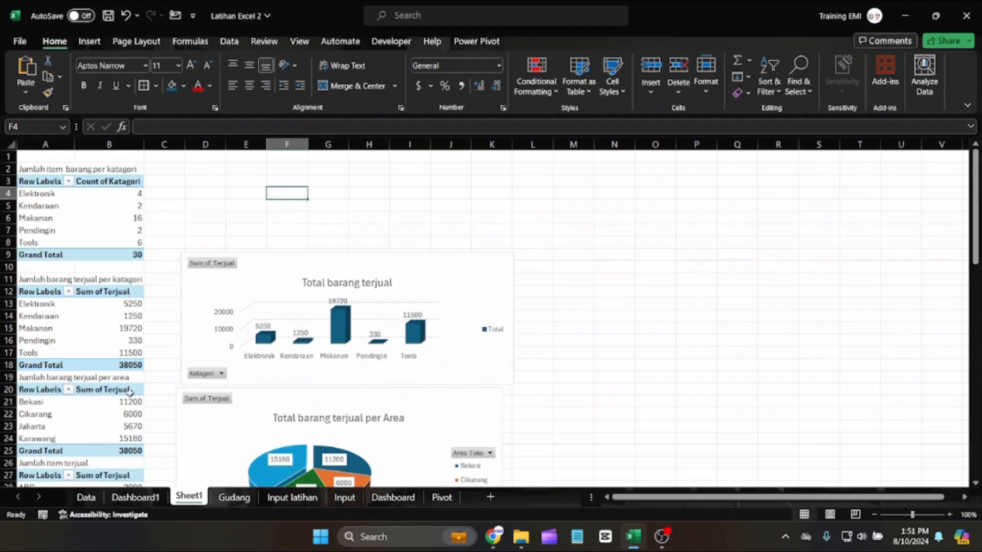
Check the charts on the Dashboard1 sheet and return to the Data sheet.
{"action": "left_click", "coordinate": [153, 500]}
{"action": "scroll", "coordinate": [359, 240], "scroll_direction": "down", "scroll_amount": 1}
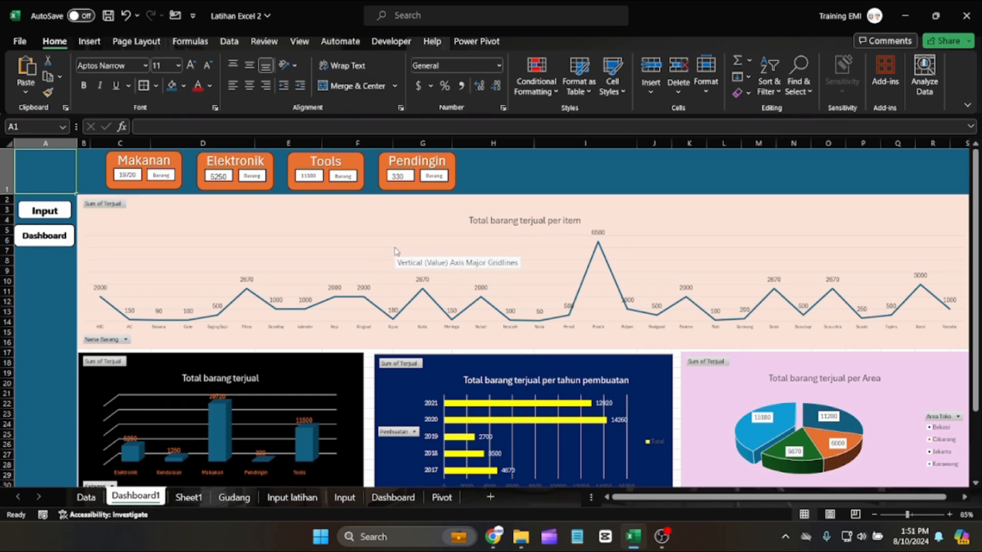
{"action": "left_click", "coordinate": [85, 497]}
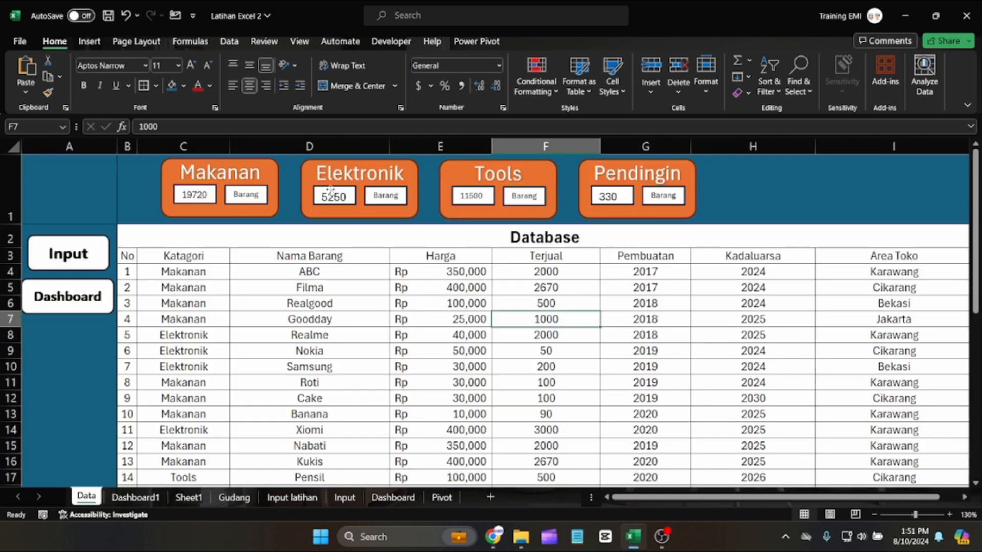